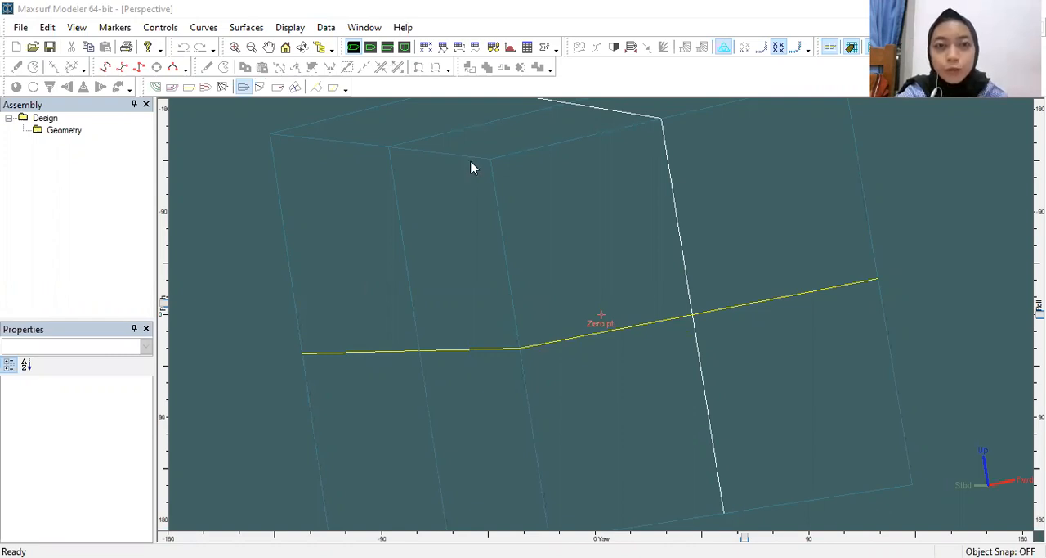
# Step: Add a Simple yacht surface to the design and render its hull shaded
pyautogui.click(246, 28)
pyautogui.moveTo(272, 63)
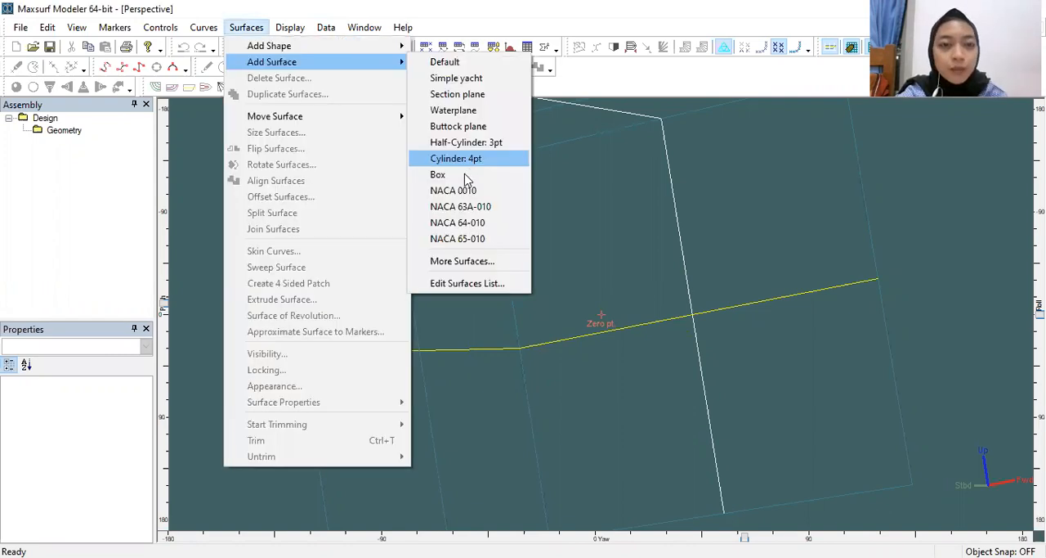
pyautogui.click(461, 79)
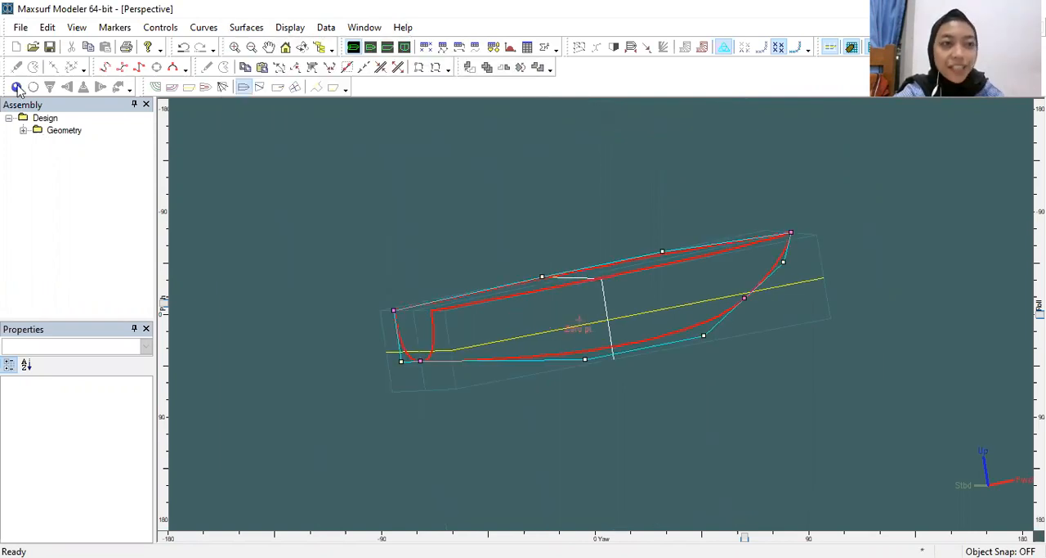
pyautogui.click(16, 87)
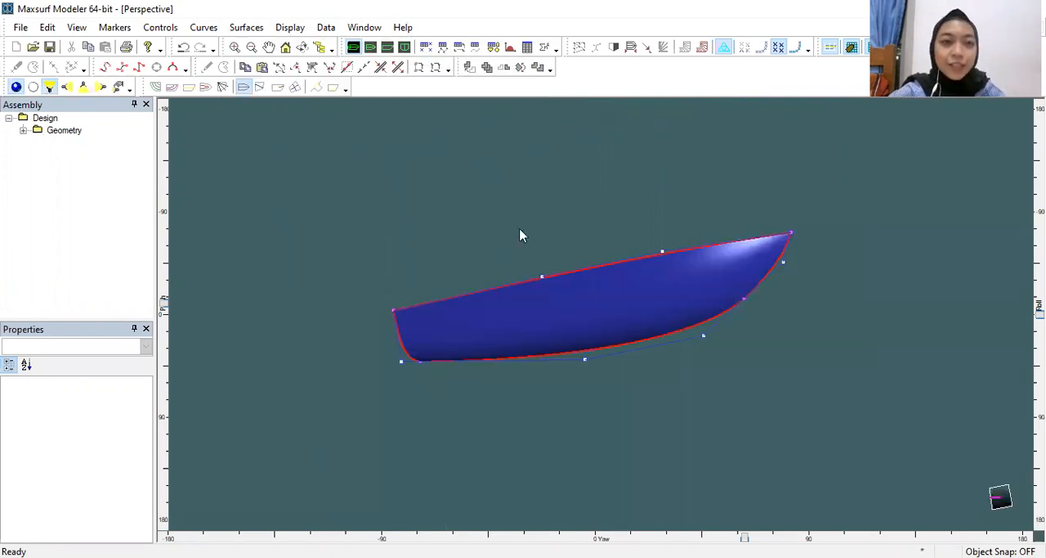
# Step: In the profile view, resize the Simple yacht surface to length 17.3 m, beam 4.85 m and depth 3 m
pyautogui.click(388, 47)
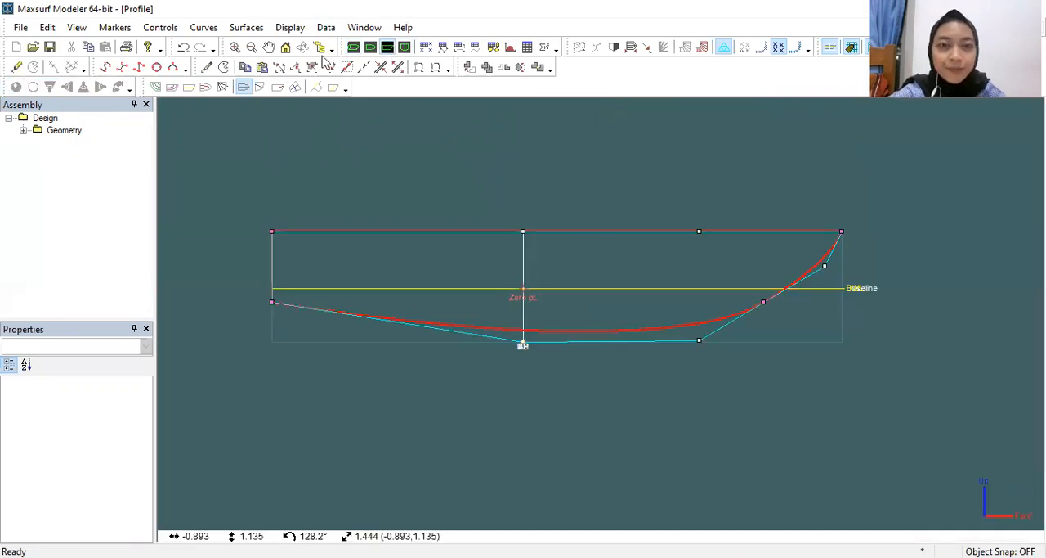
pyautogui.click(286, 49)
pyautogui.click(248, 28)
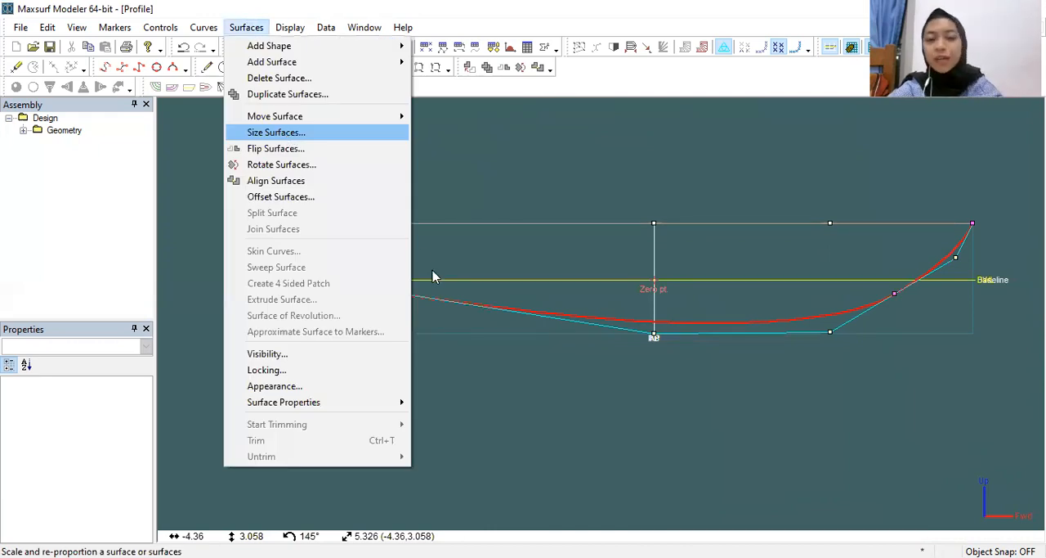
pyautogui.press('Return')
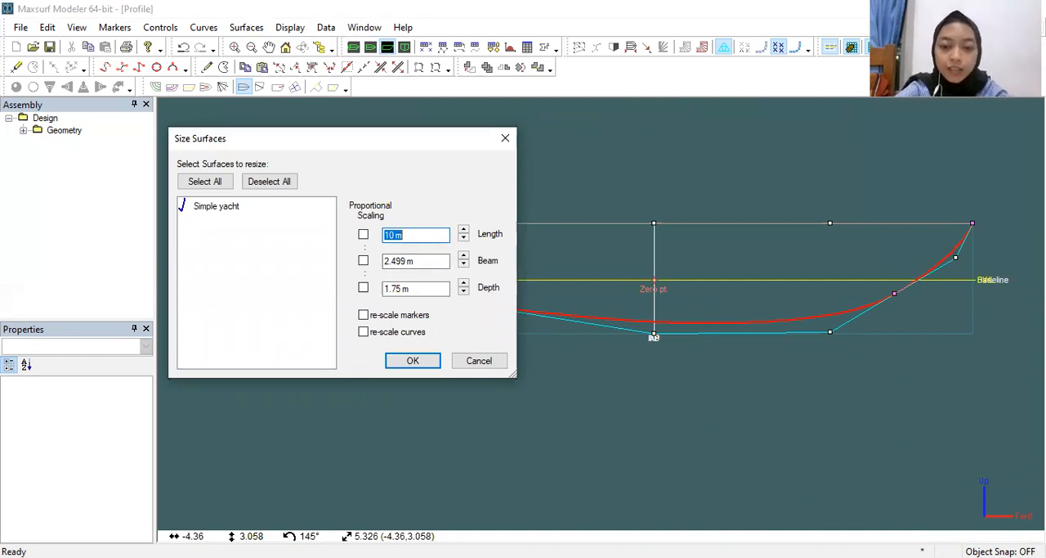
pyautogui.write('17')
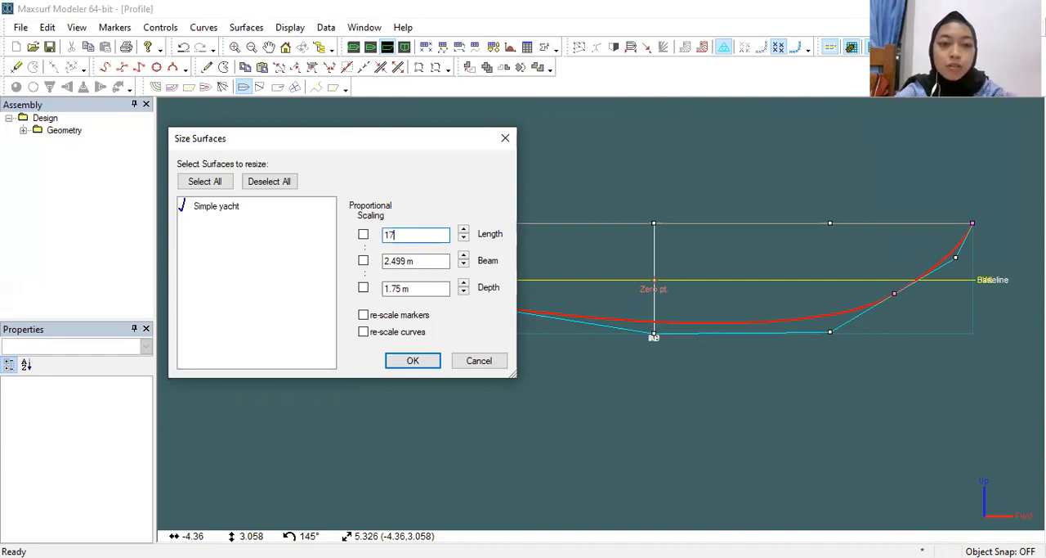
pyautogui.write('.3')
pyautogui.press('Tab')
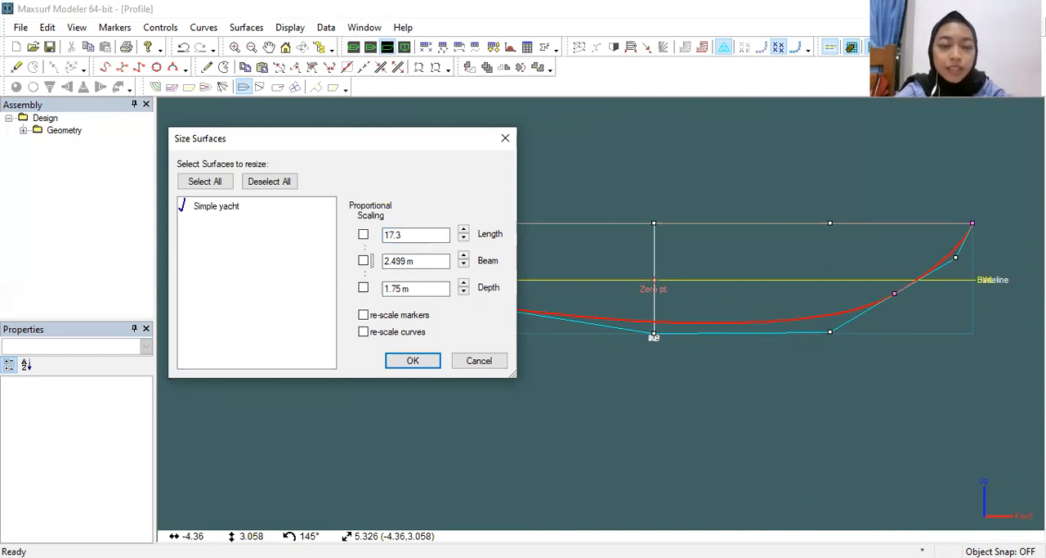
pyautogui.press('Tab')
pyautogui.write('4')
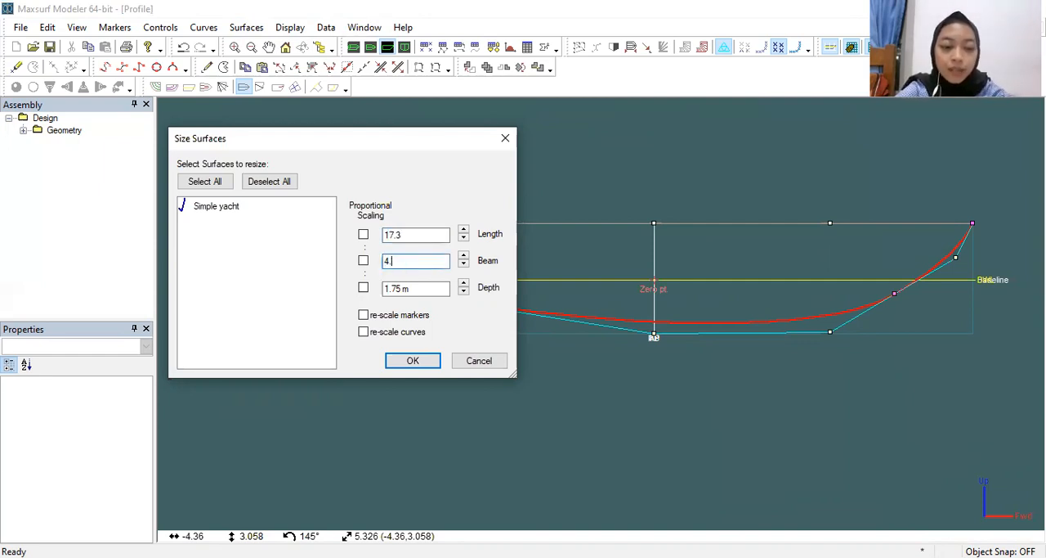
pyautogui.write('.85')
pyautogui.press('Tab')
pyautogui.press('Tab')
pyautogui.write('3')
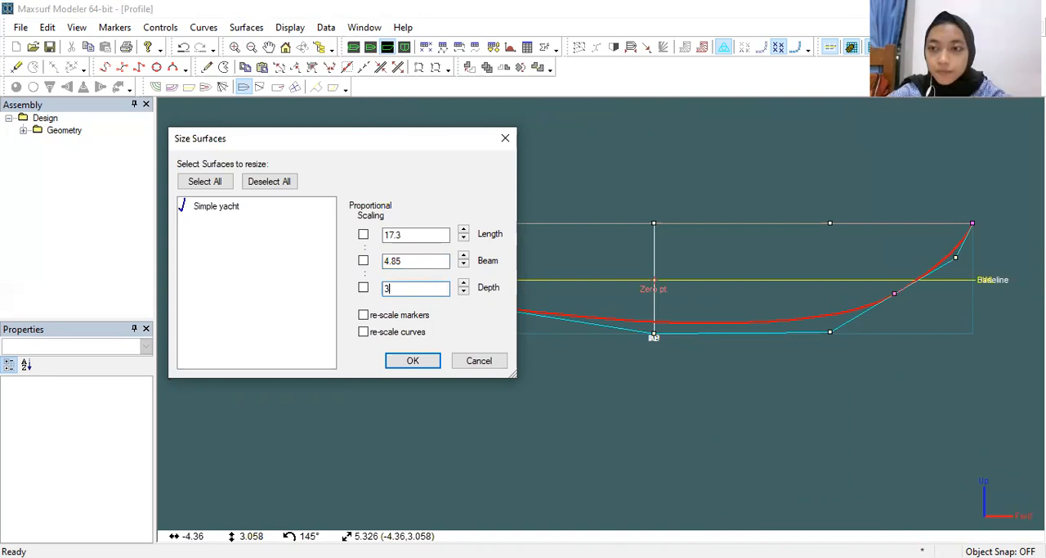
pyautogui.click(413, 364)
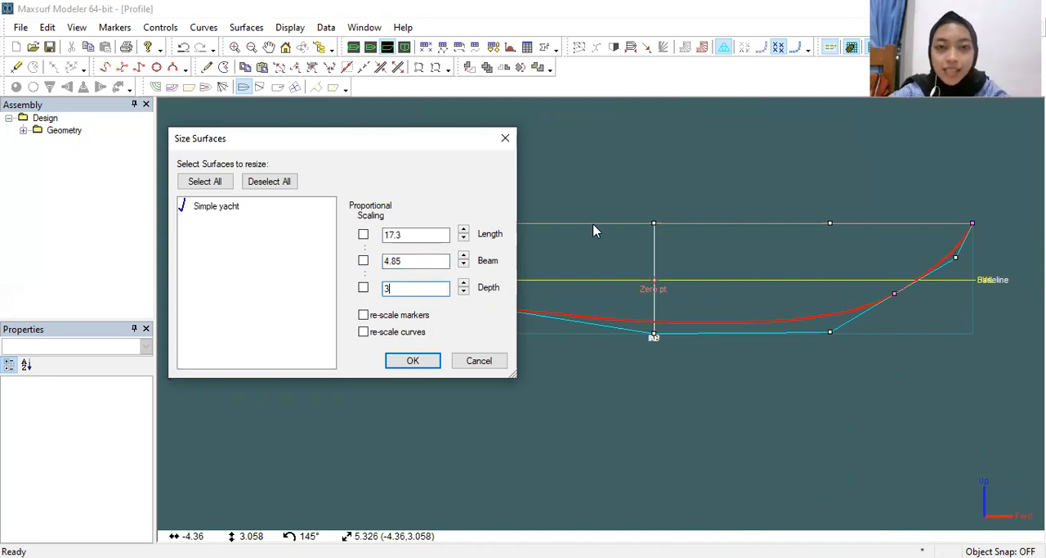
# Step: Show the full control net and, with all control points grouped, set the lower stern point's longitudinal position and height to 0 m
pyautogui.click(579, 49)
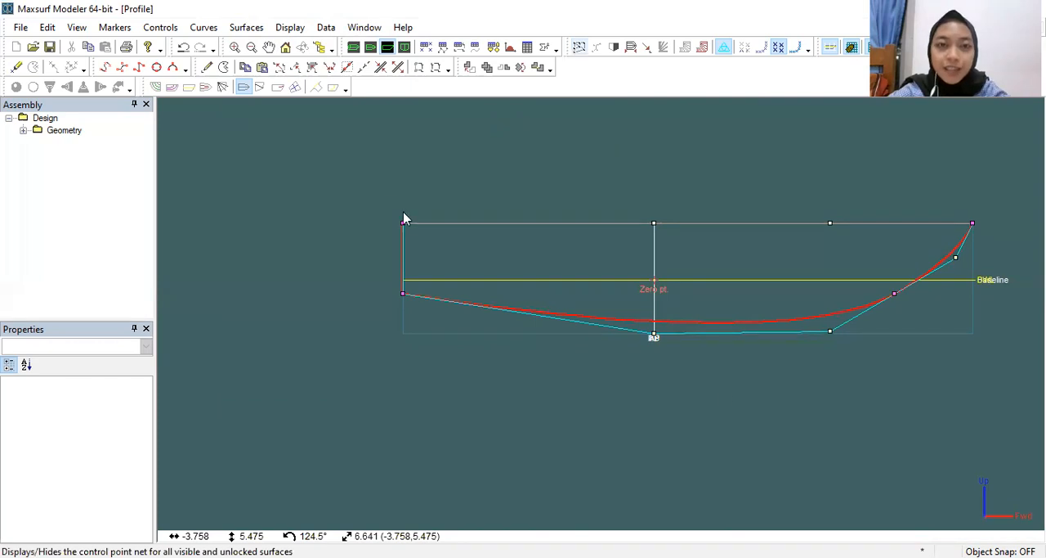
pyautogui.hotkey('ctrl', 'a')
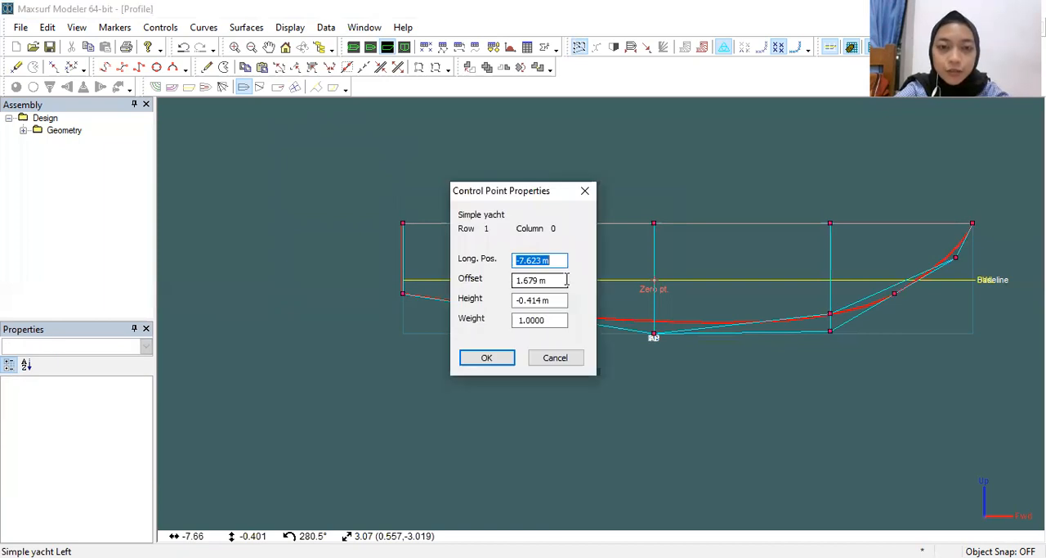
pyautogui.write('0')
pyautogui.press('Tab')
pyautogui.press('Tab')
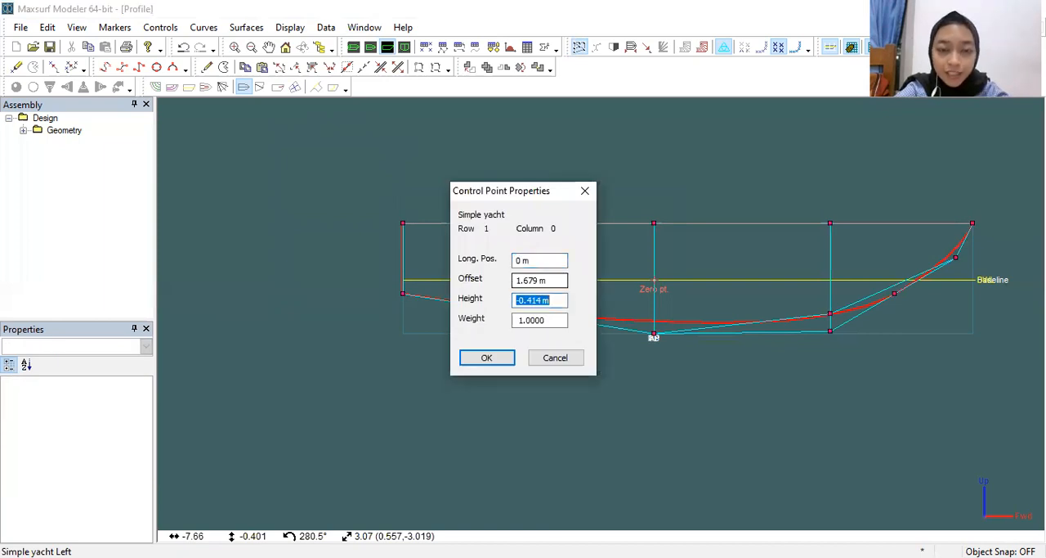
pyautogui.write('0')
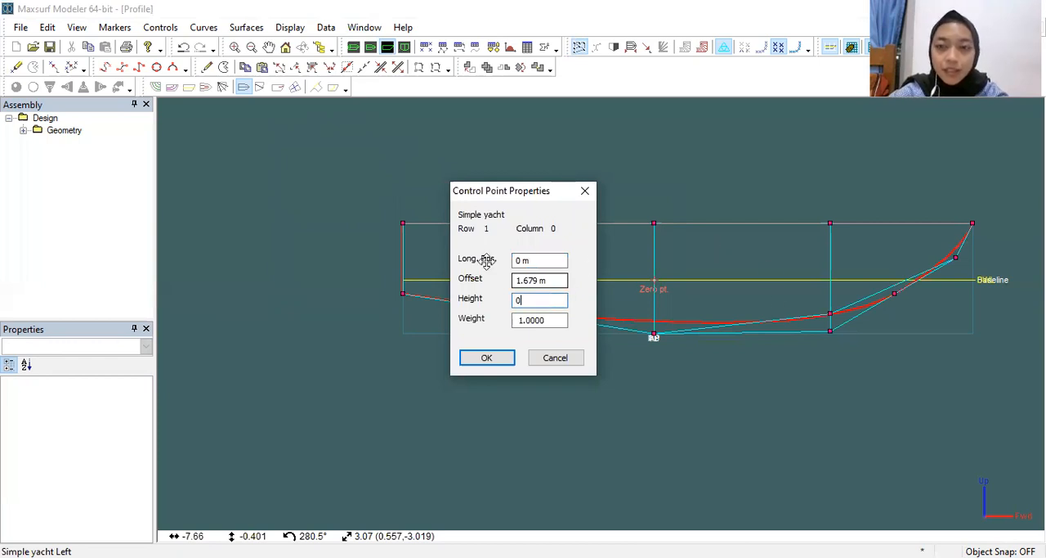
pyautogui.press('Return')
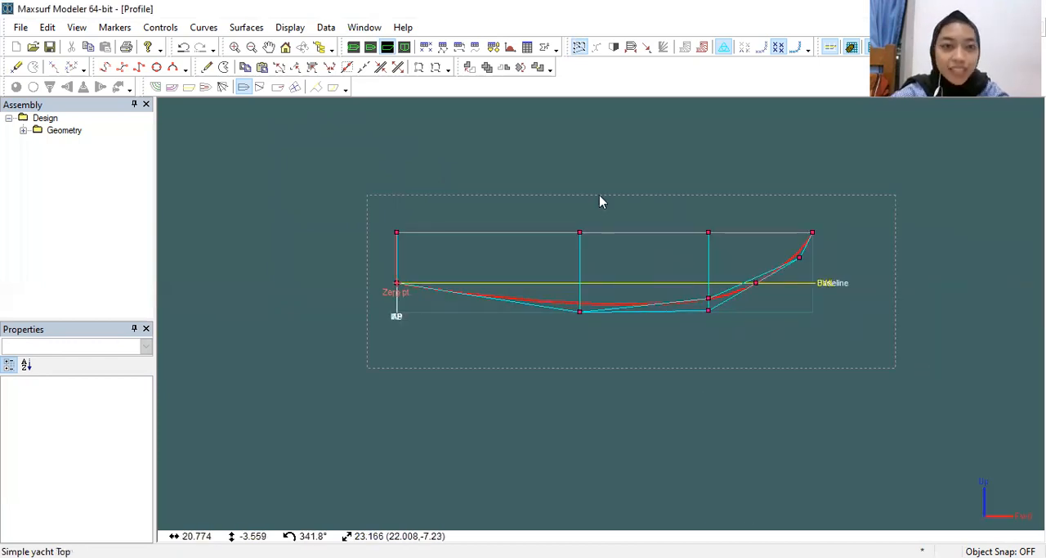
# Step: Select all control points of the hull, ungroup them and clear the selection
pyautogui.moveTo(368, 194); pyautogui.dragTo(896, 368)
pyautogui.click(364, 67)
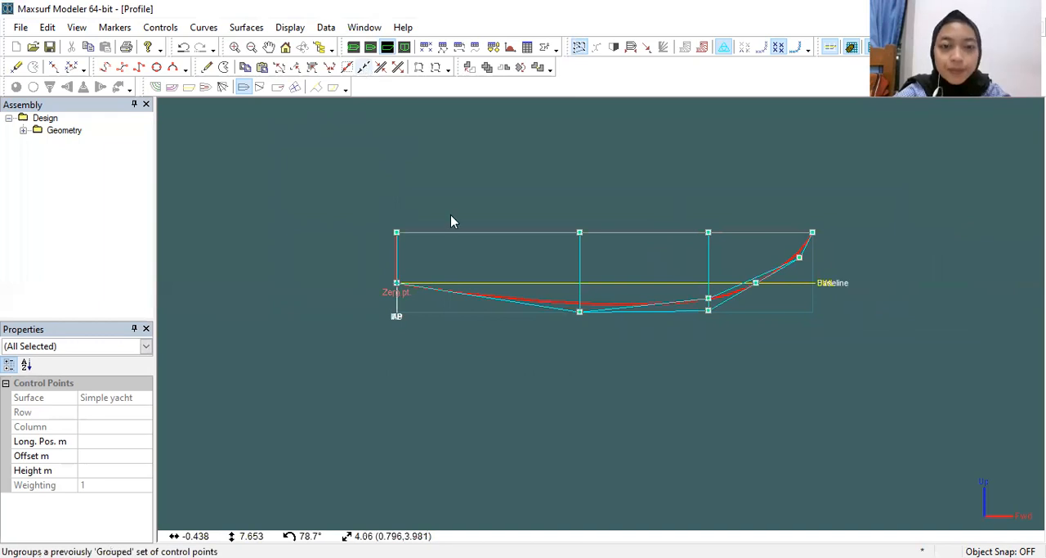
pyautogui.click(205, 128)
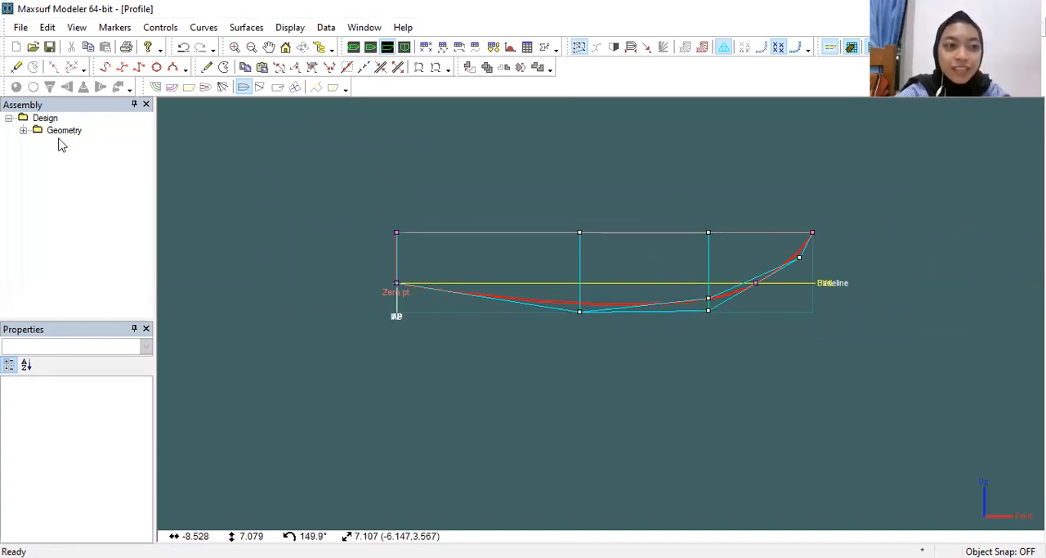
# Step: Import the RU Lamongan_001 picture as the background image of the profile view
pyautogui.click(21, 28)
pyautogui.moveTo(62, 138)
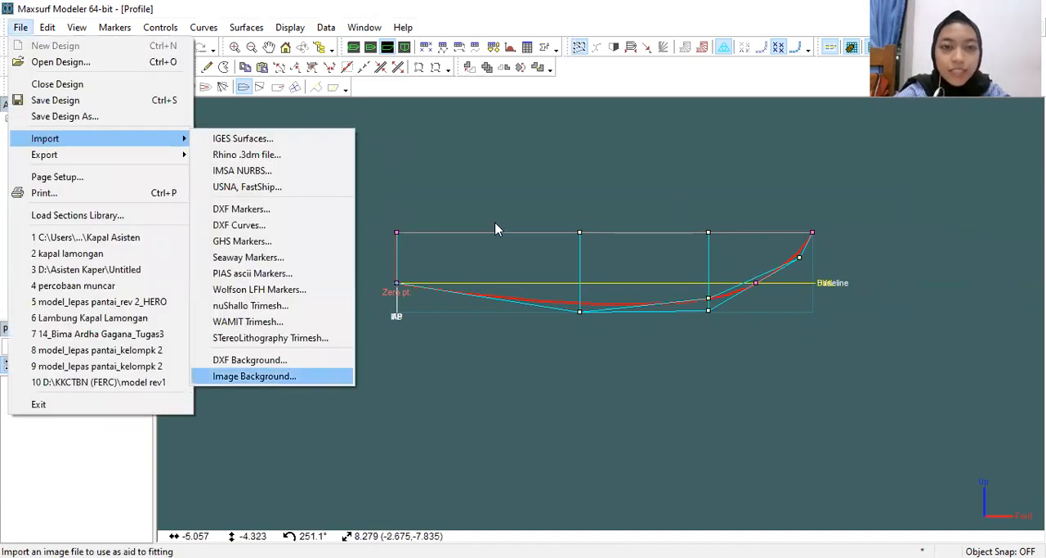
pyautogui.click(270, 381)
pyautogui.click(430, 245)
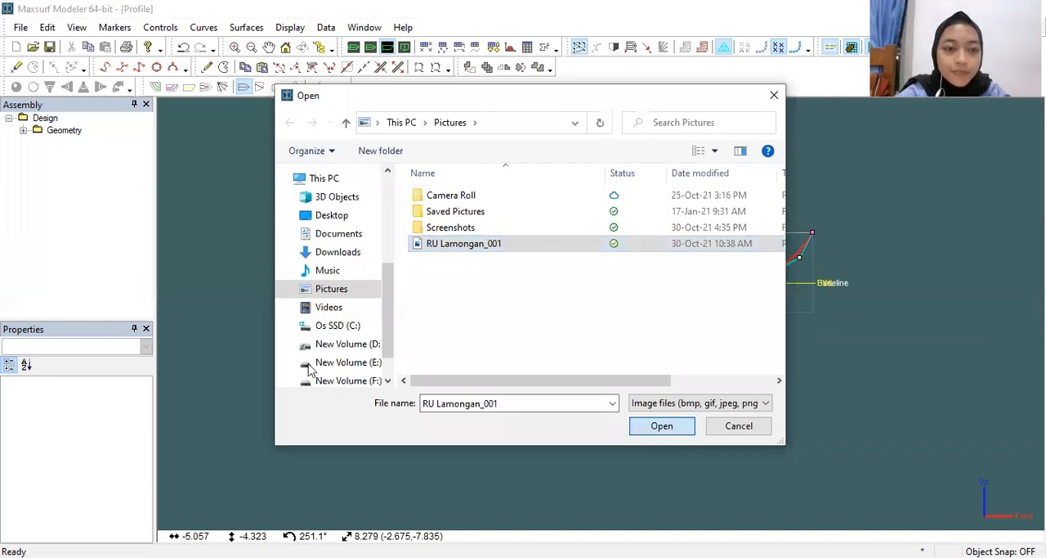
pyautogui.press('Return')
pyautogui.scroll(1, 308, 369)
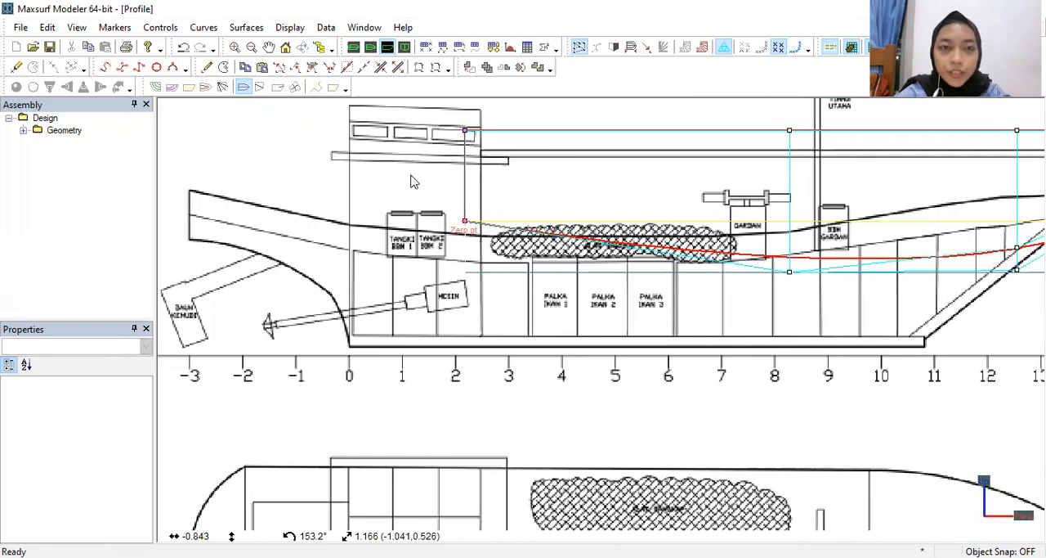
# Step: Set the profile image's zero point at the aft lower corner of the keel, above station 0
pyautogui.click(286, 29)
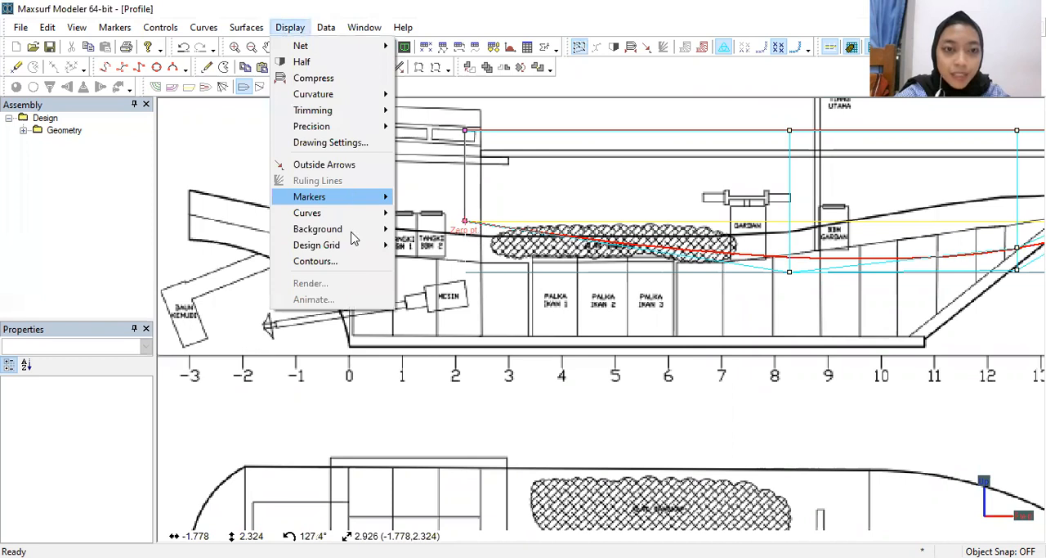
pyautogui.moveTo(318, 228)
pyautogui.click(470, 332)
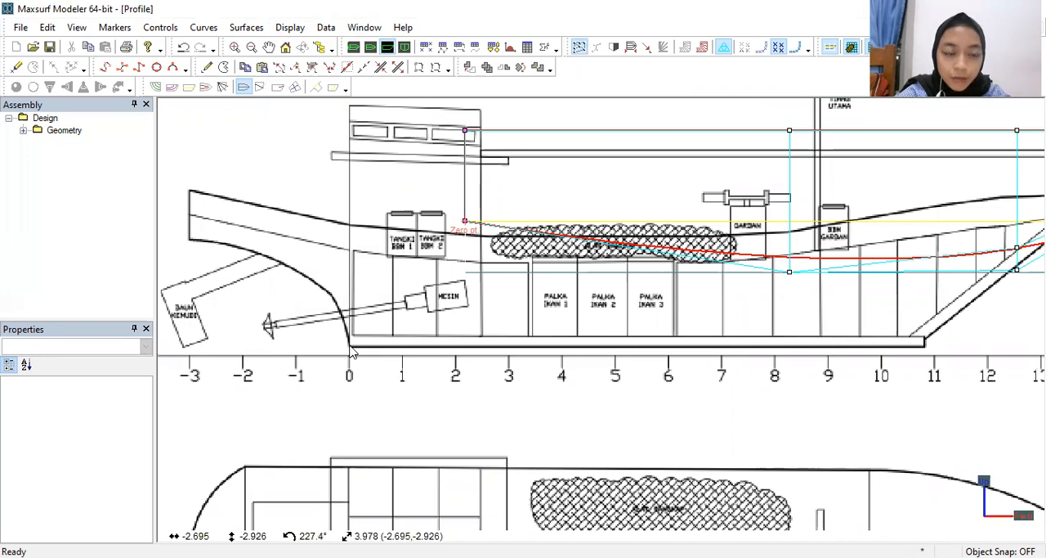
pyautogui.click(350, 345)
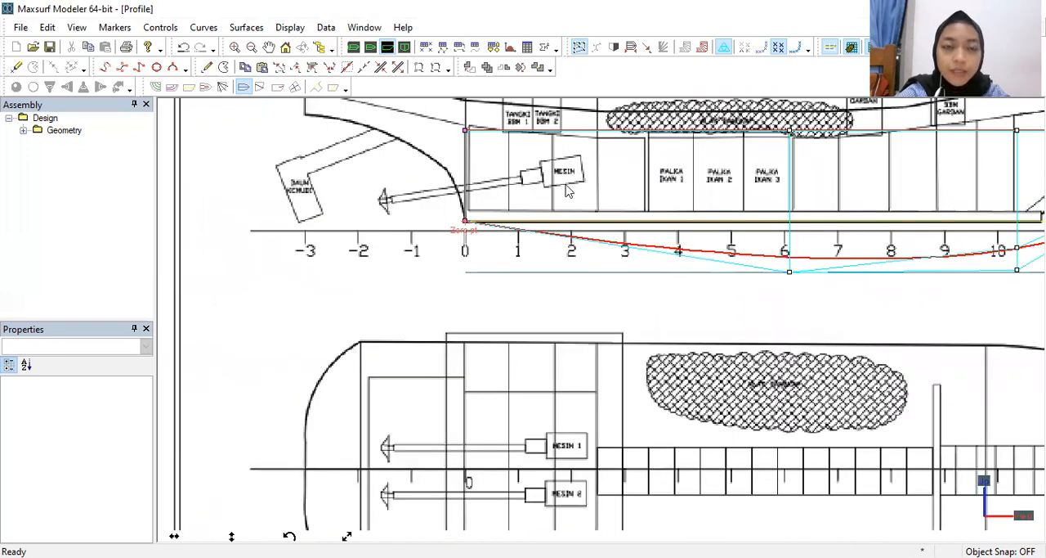
# Step: Set the profile image's reference point at the tip of the bow, 17.3 from the zero point in the longitudinal direction
pyautogui.scroll(-5, 713, 229)
pyautogui.moveTo(715, 230); pyautogui.dragTo(167, 309, button='middle')
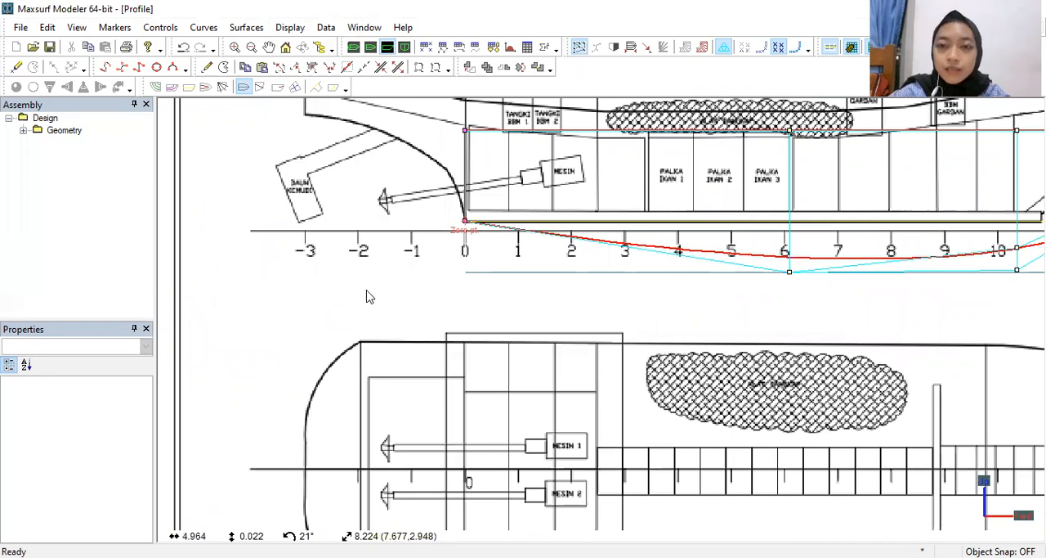
pyautogui.scroll(2, 503, 218)
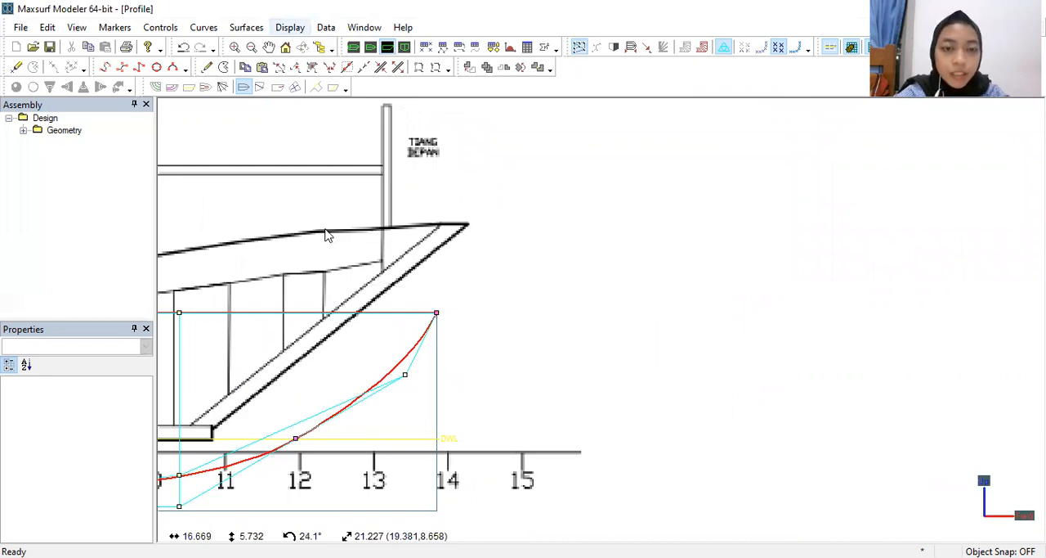
pyautogui.click(460, 344)
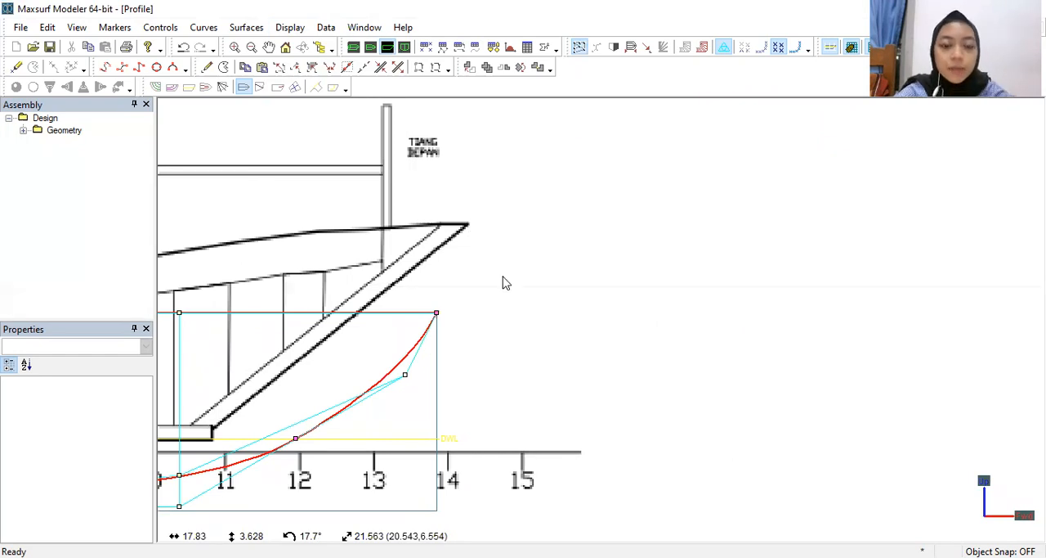
pyautogui.click(469, 223)
pyautogui.write('17.')
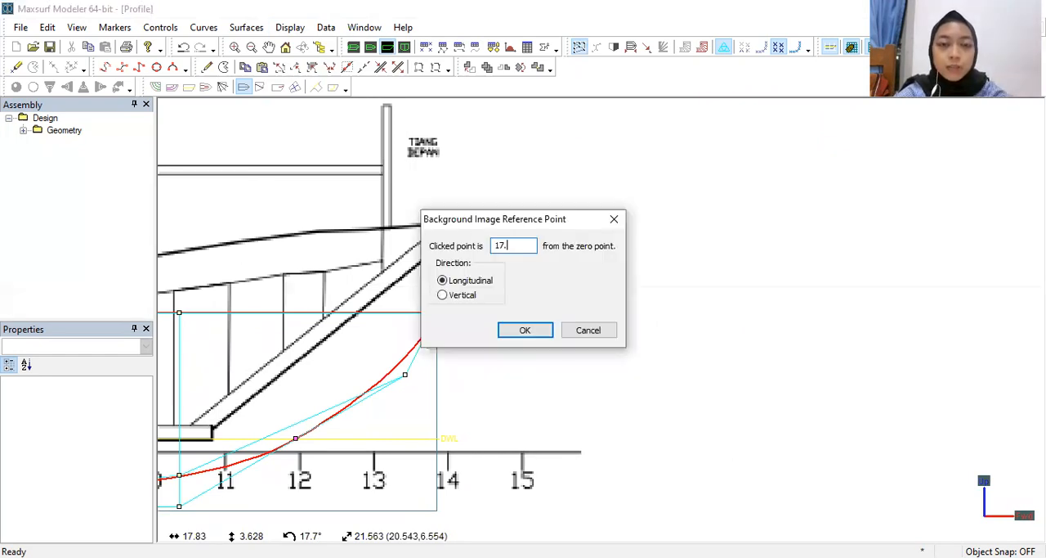
pyautogui.write('3')
pyautogui.press('Return')
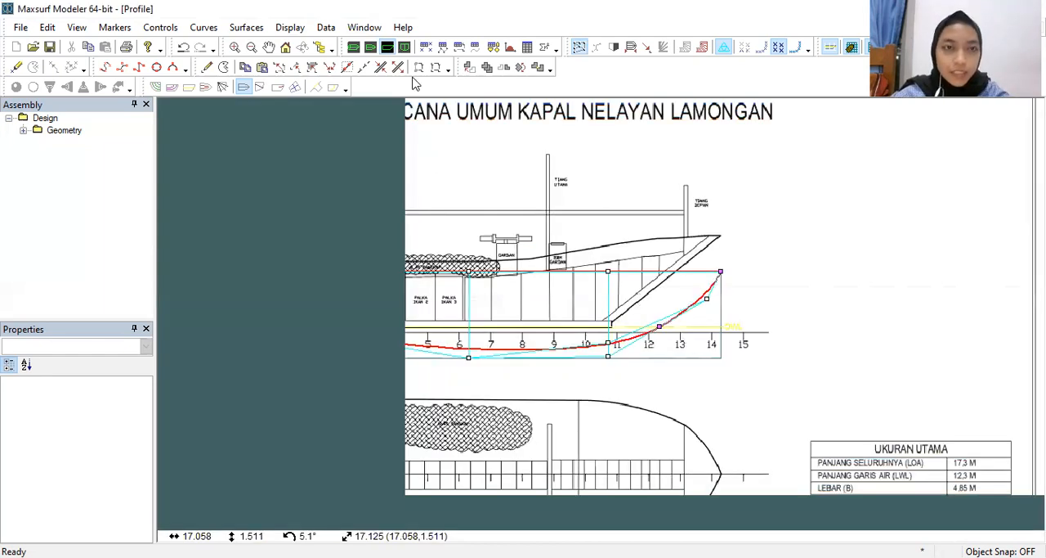
# Step: Switch to the plan view and import the RU Lamongan_001 picture as its background image
pyautogui.click(370, 49)
pyautogui.scroll(-3, 606, 338)
pyautogui.moveTo(606, 337); pyautogui.dragTo(446, 299, button='middle')
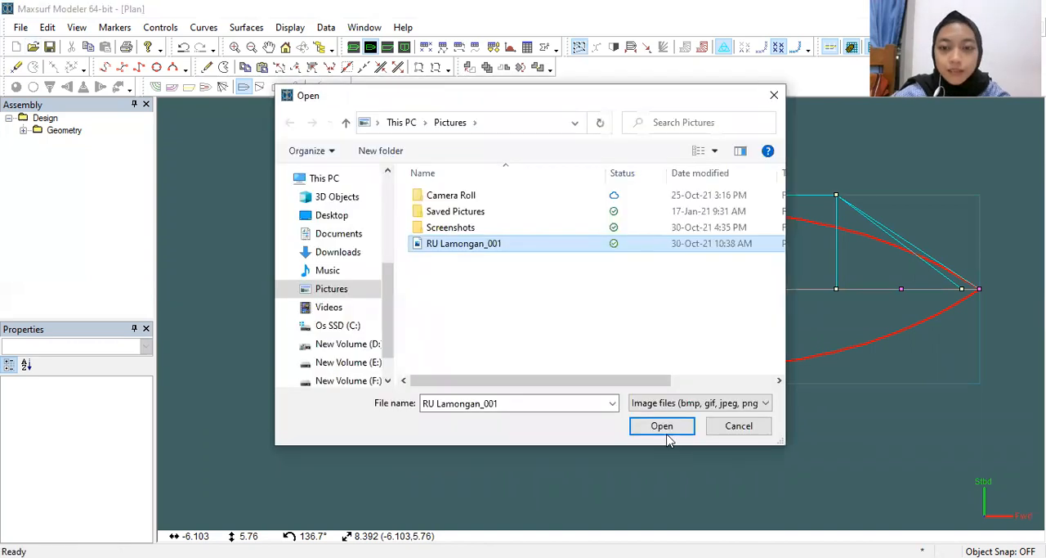
pyautogui.click(666, 434)
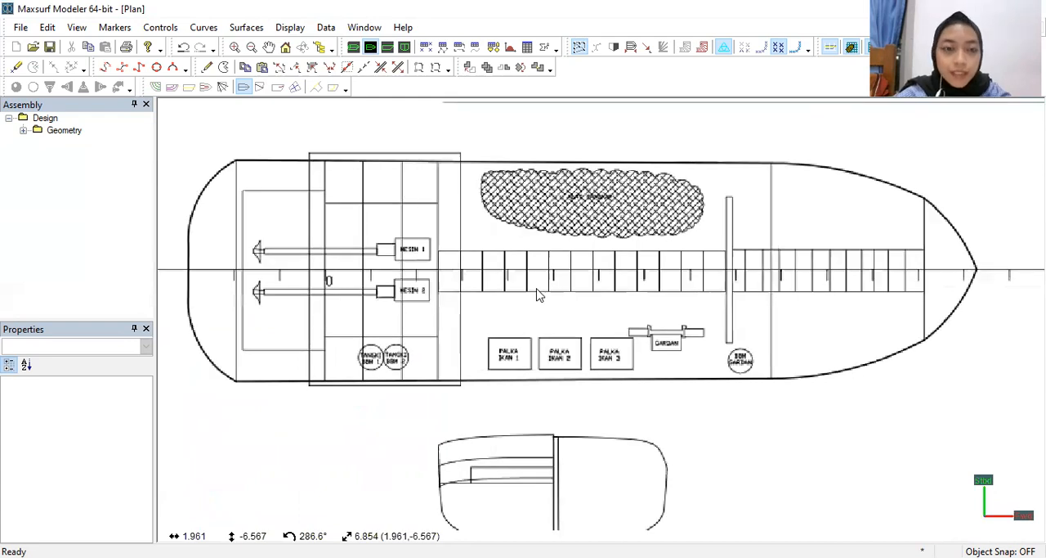
# Step: Set the plan image's zero point on the ship's centreline at station 0
pyautogui.click(280, 35)
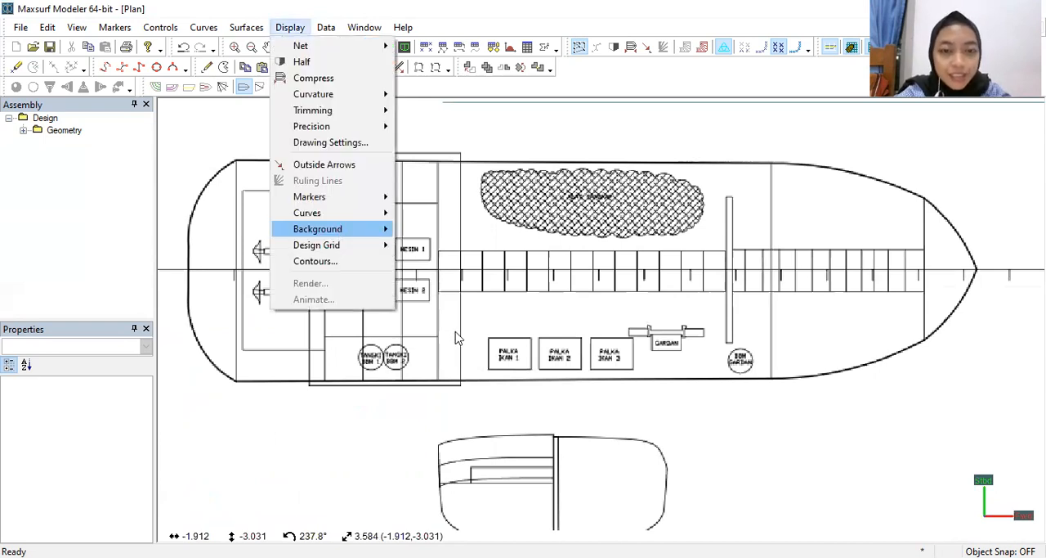
pyautogui.moveTo(342, 232)
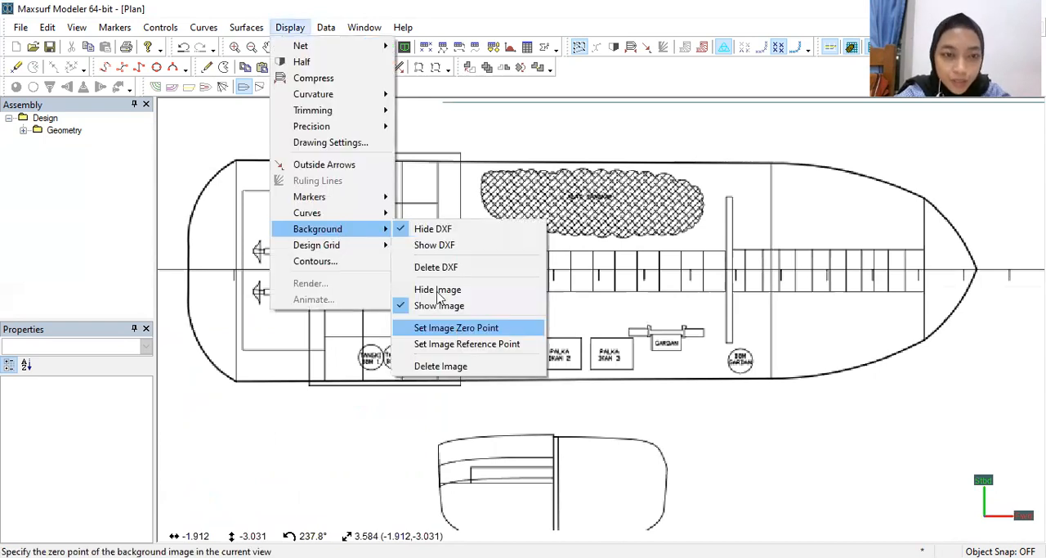
pyautogui.click(327, 278)
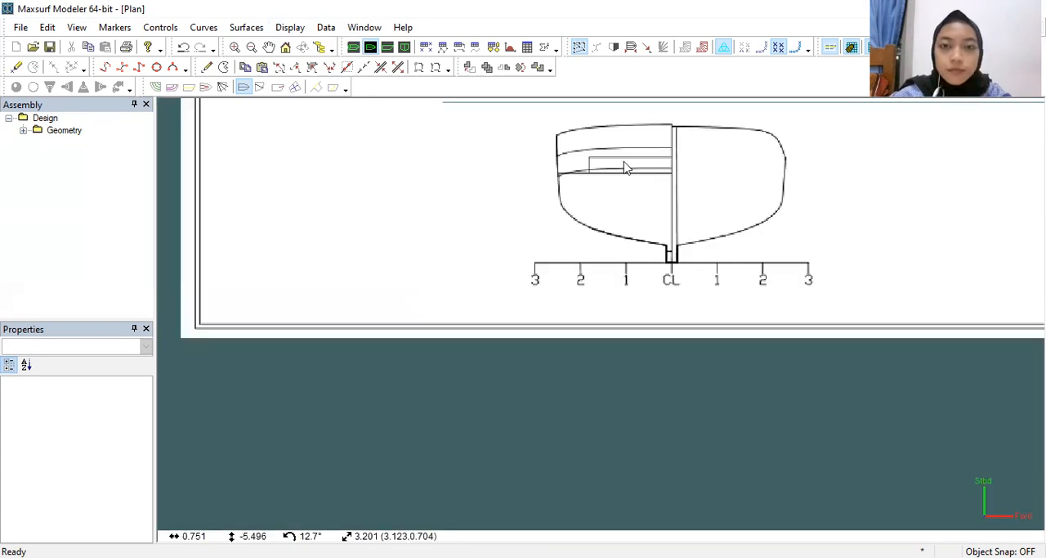
pyautogui.scroll(-4, 627, 162)
pyautogui.moveTo(597, 186); pyautogui.dragTo(420, 393, button='middle')
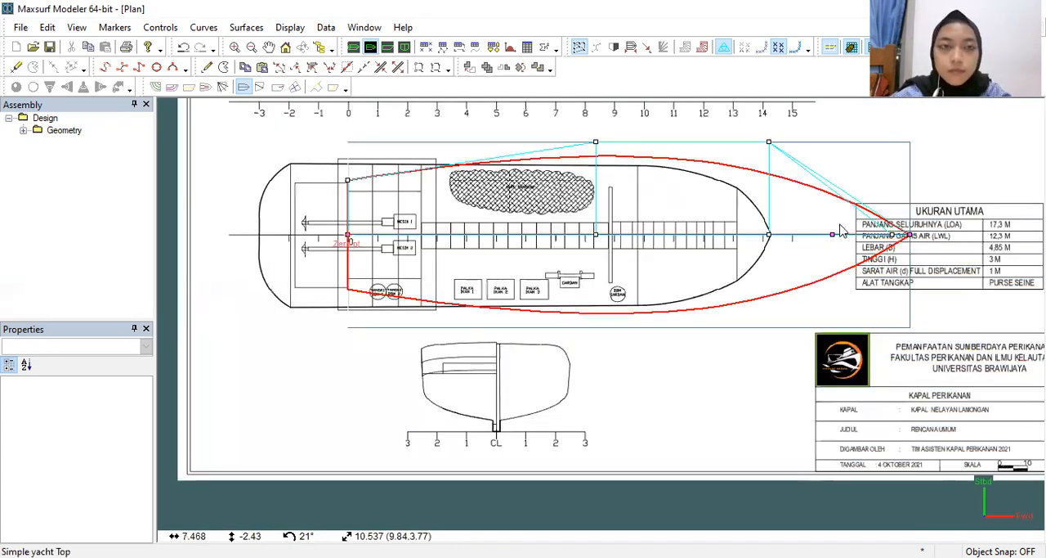
# Step: Set the plan image's reference point at the tip of the bow, 17.3 from the zero point in the longitudinal direction
pyautogui.scroll(2, 840, 224)
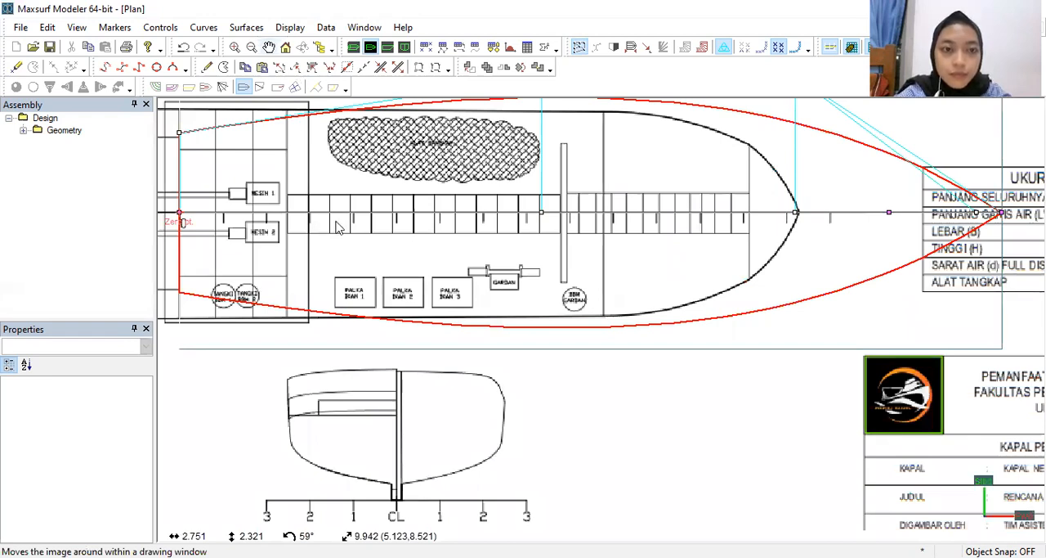
pyautogui.click(290, 27)
pyautogui.moveTo(333, 231)
pyautogui.click(501, 346)
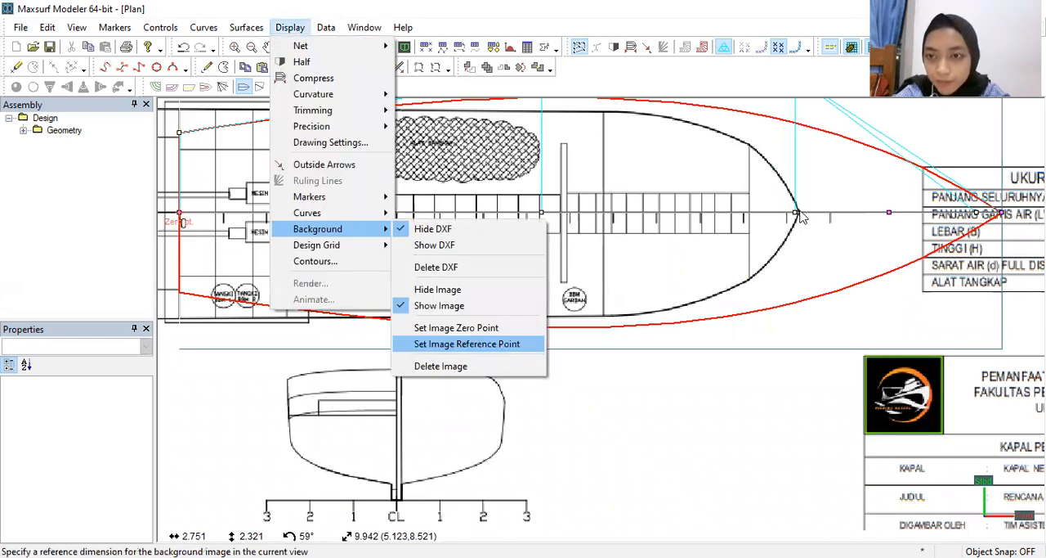
pyautogui.click(799, 213)
pyautogui.write('17')
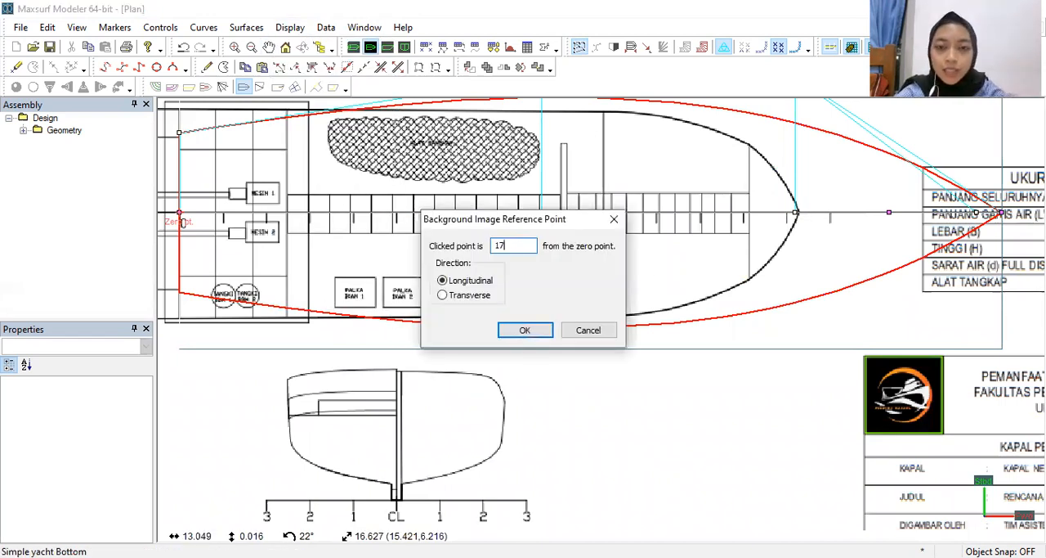
pyautogui.write('.3')
pyautogui.press('Return')
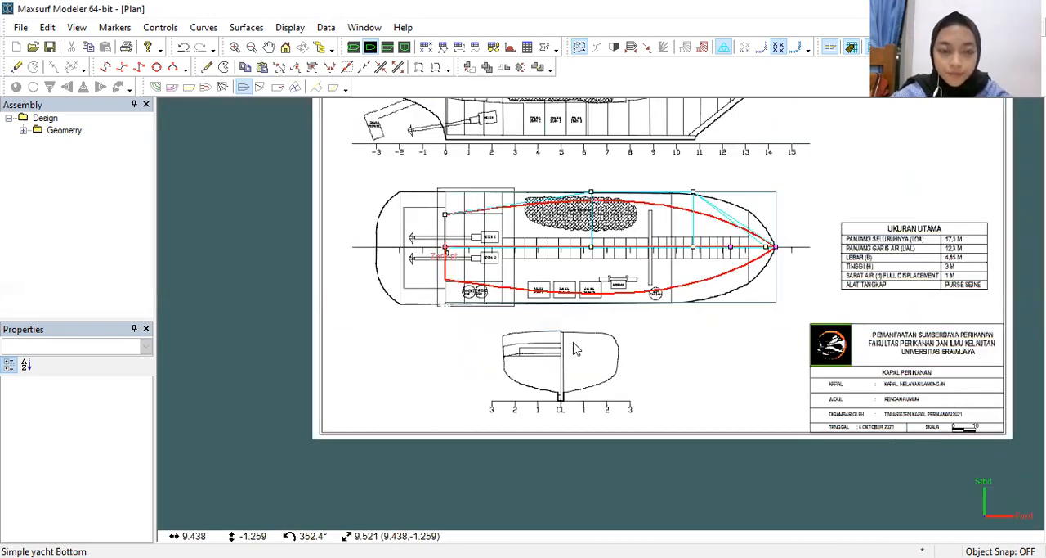
pyautogui.moveTo(660, 237); pyautogui.dragTo(569, 343, button='middle')
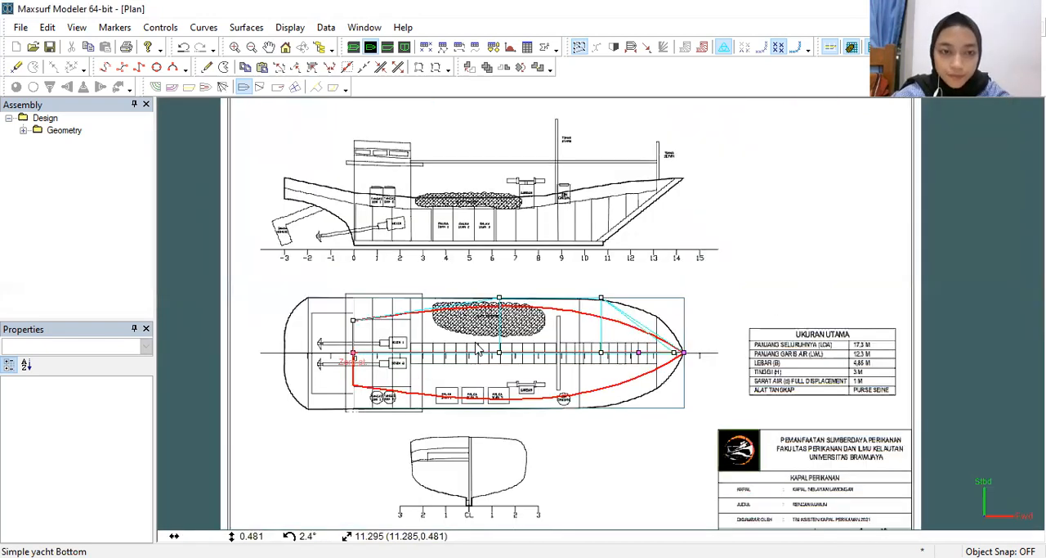
# Step: In the profile view, raise the hull's lower stern control points to the top of the keel, at a height of about 0.244 m
pyautogui.click(388, 49)
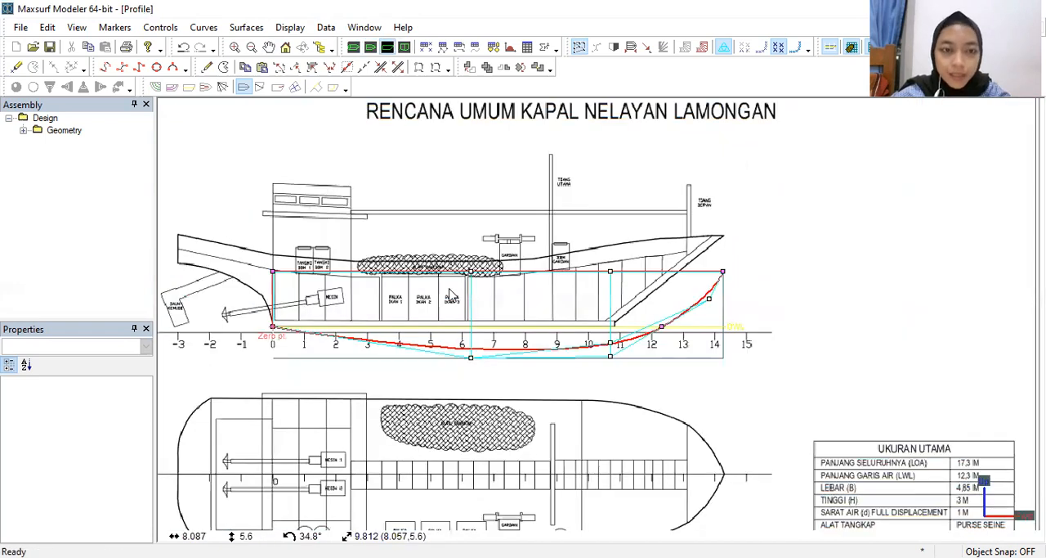
pyautogui.scroll(-3, 376, 317)
pyautogui.scroll(5, 433, 339)
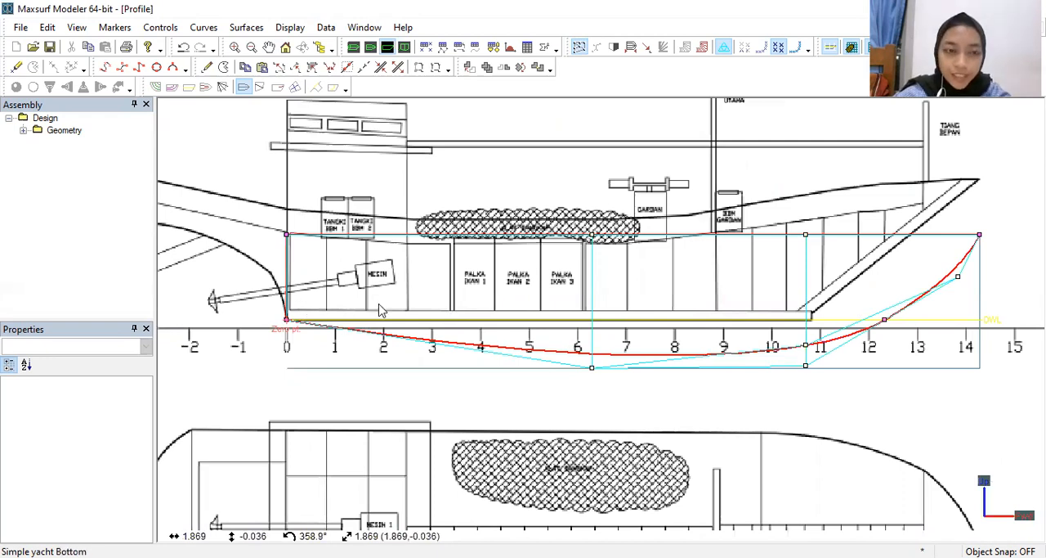
pyautogui.scroll(1, 364, 304)
pyautogui.scroll(2, 358, 295)
pyautogui.moveTo(359, 296); pyautogui.dragTo(472, 318, button='middle')
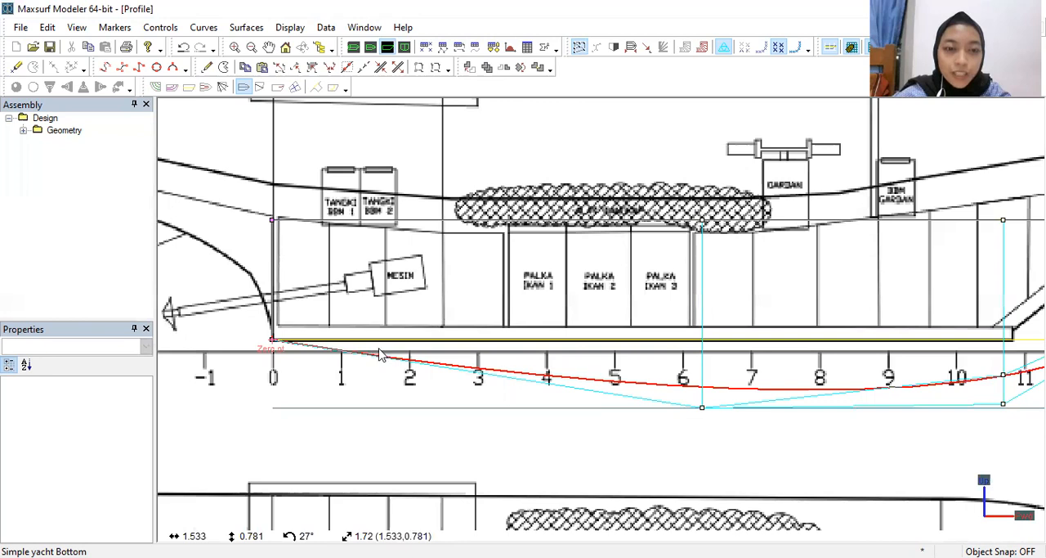
pyautogui.scroll(1, 378, 351)
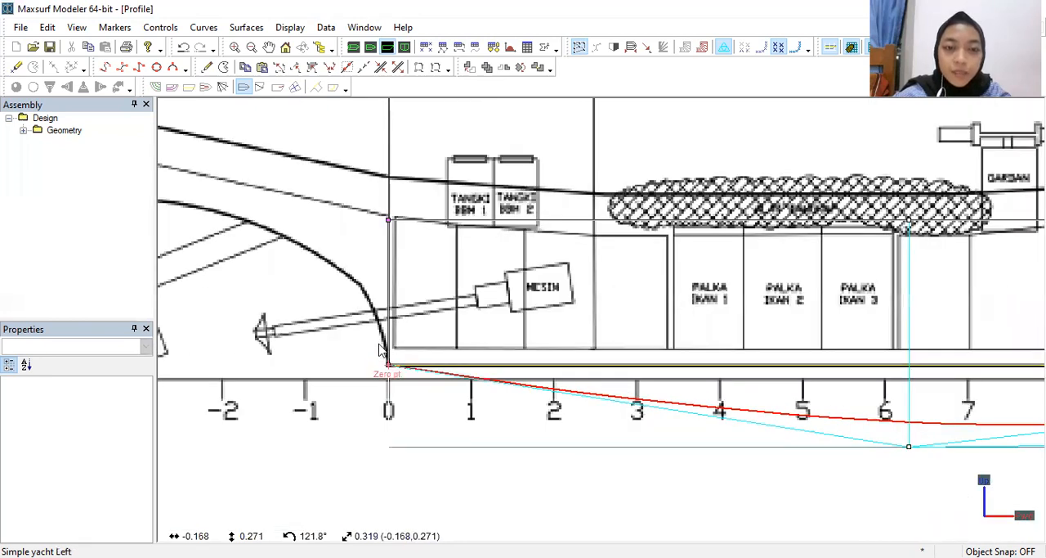
pyautogui.scroll(1, 380, 350)
pyautogui.moveTo(373, 336); pyautogui.dragTo(425, 407)
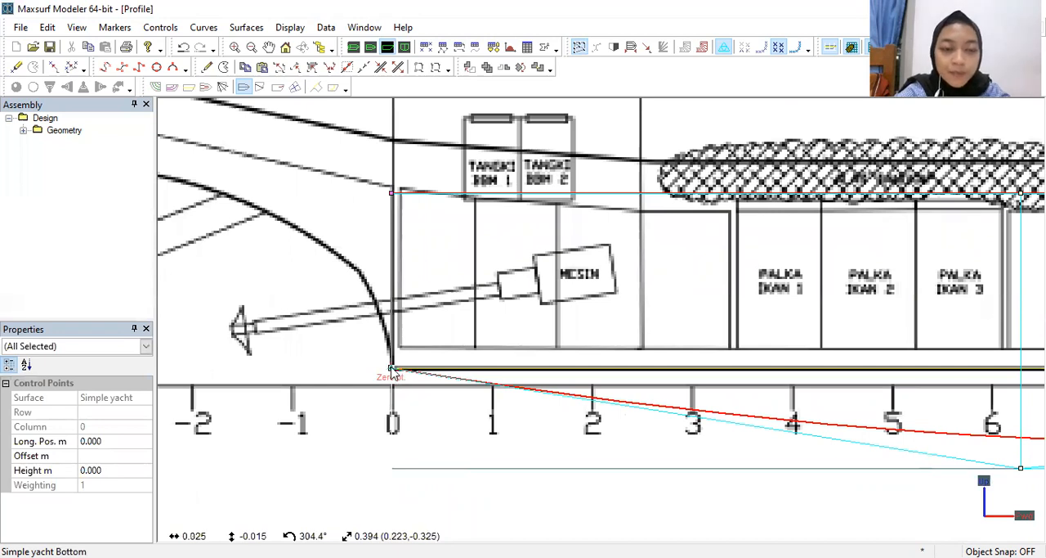
pyautogui.moveTo(393, 370); pyautogui.dragTo(393, 349)
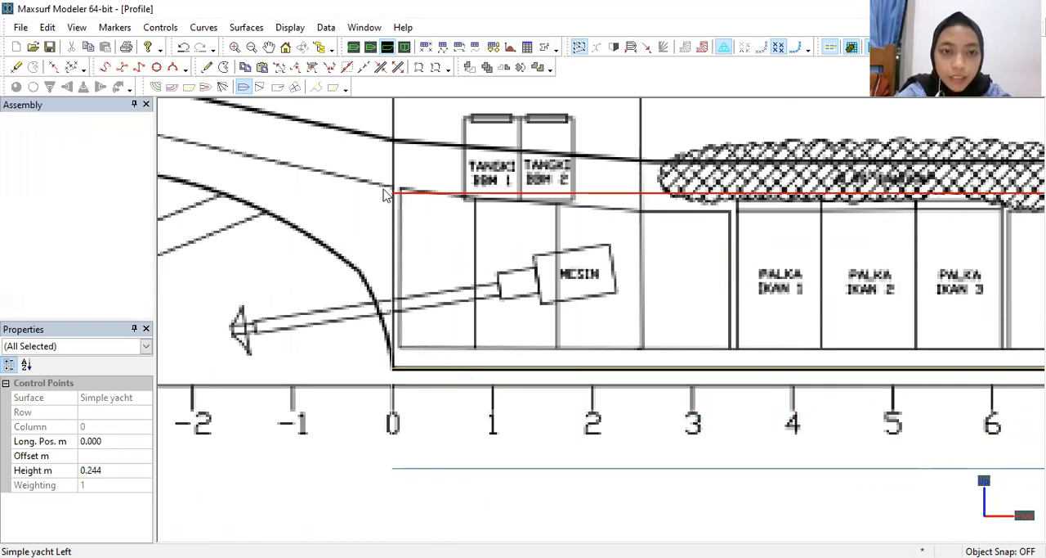
# Step: Raise the hull's upper stern control point to the drawing's sheer line, at a height of about 2.748 m
pyautogui.click(390, 195)
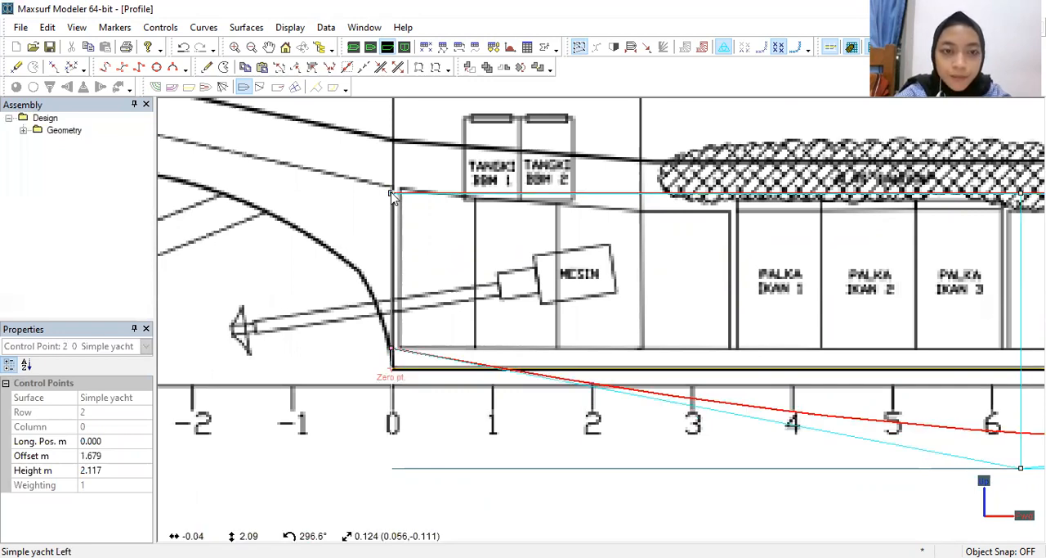
pyautogui.moveTo(391, 150); pyautogui.dragTo(391, 144)
pyautogui.scroll(-3, 320, 227)
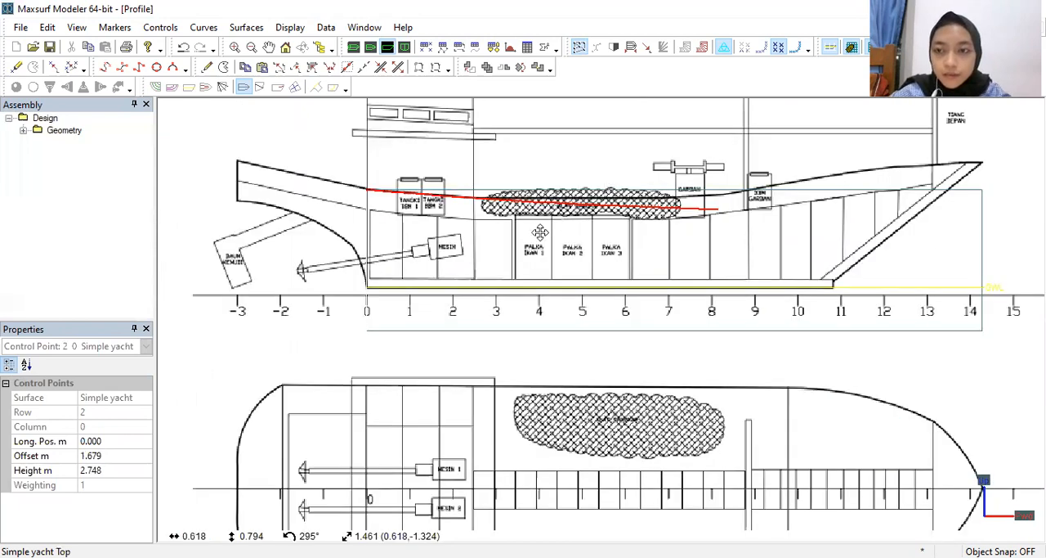
# Step: Select the midship and bow control points and raise them together so the foremost point meets the drawing's bow tip
pyautogui.scroll(-1, 289, 249)
pyautogui.scroll(2, 528, 335)
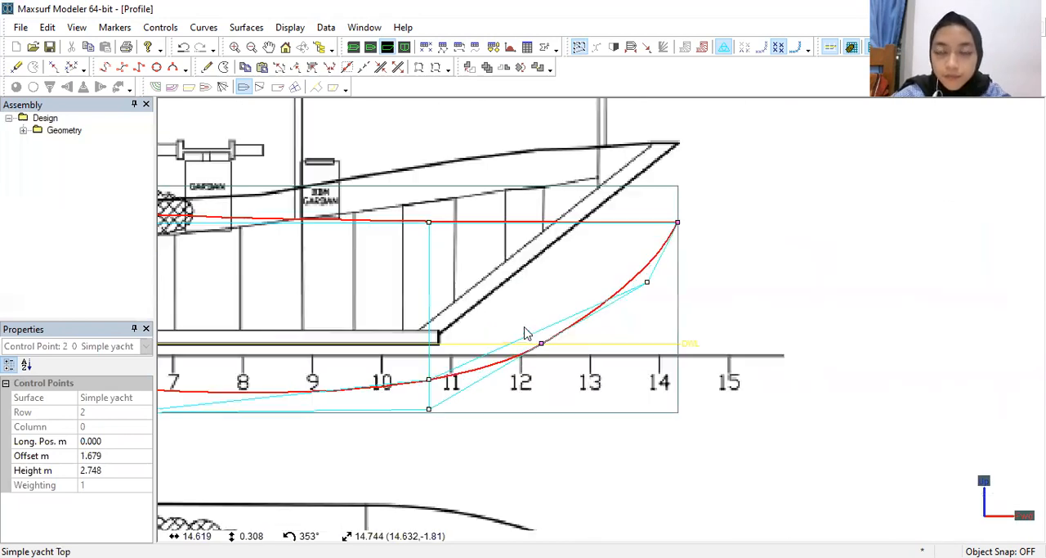
pyautogui.click(679, 223)
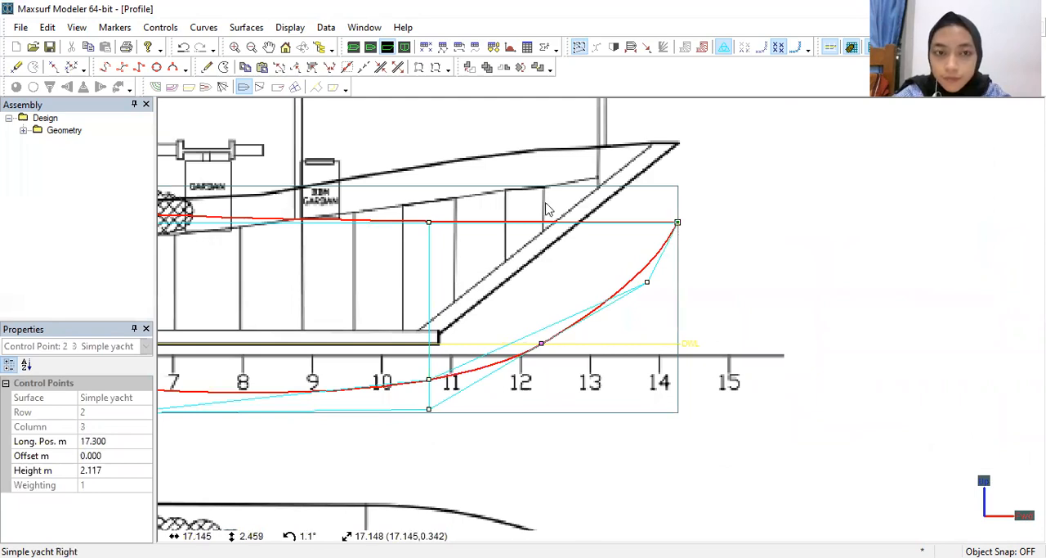
pyautogui.scroll(-1, 454, 292)
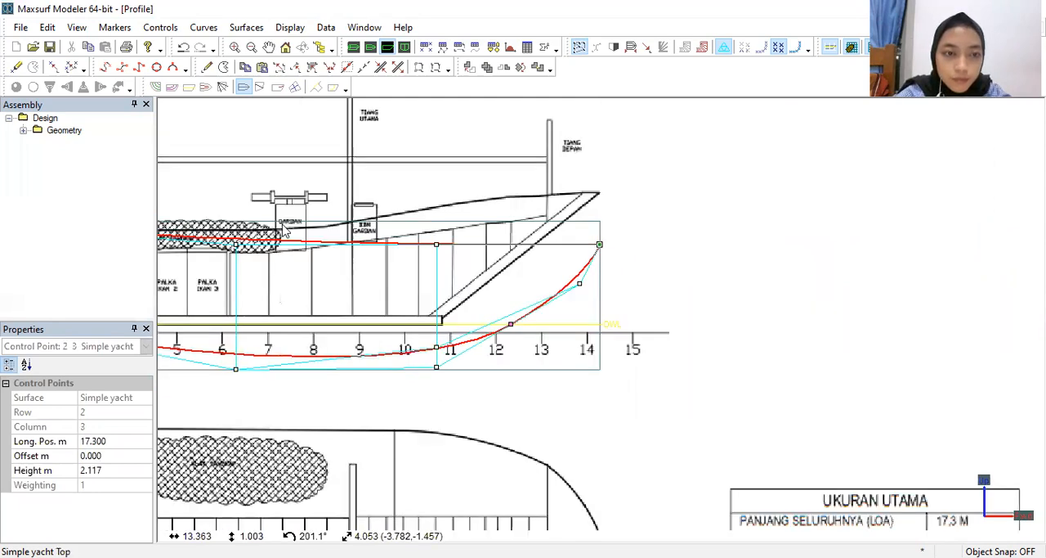
pyautogui.scroll(-1, 272, 231)
pyautogui.moveTo(580, 370); pyautogui.dragTo(582, 373)
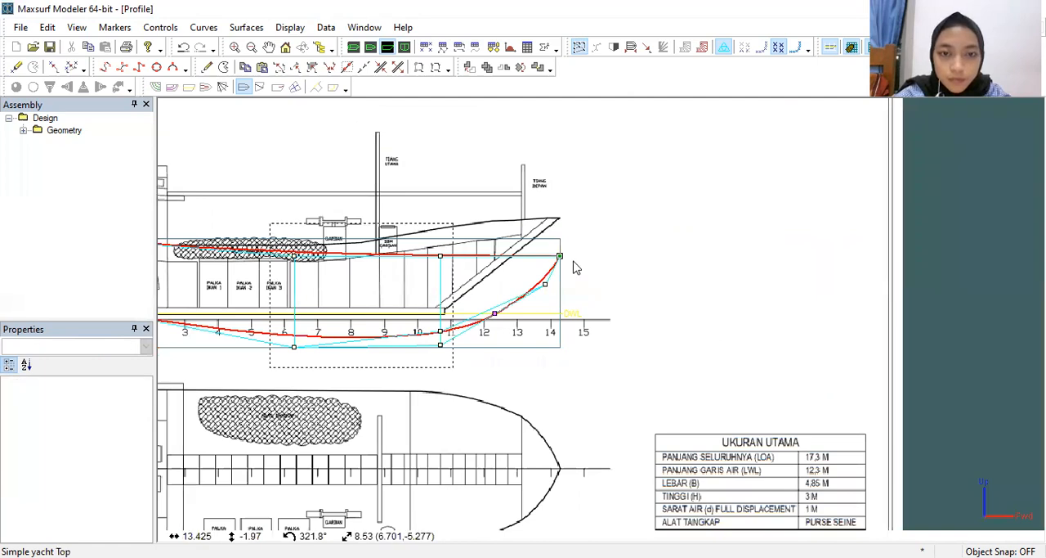
pyautogui.moveTo(561, 259); pyautogui.dragTo(559, 219)
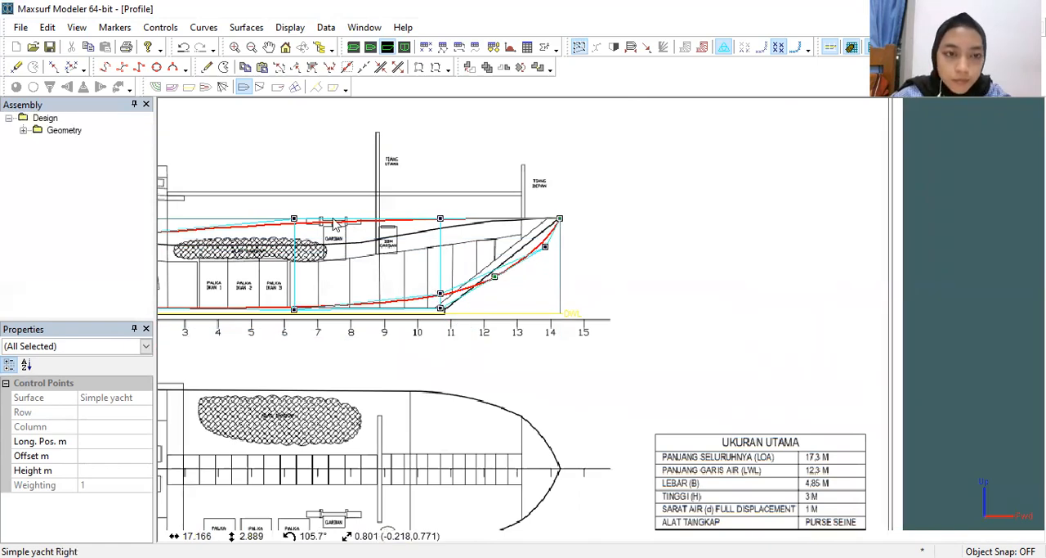
# Step: Shift the two midship columns of control points aft together, placing the aft column at about 4.08 m longitudinally
pyautogui.scroll(-3, 331, 218)
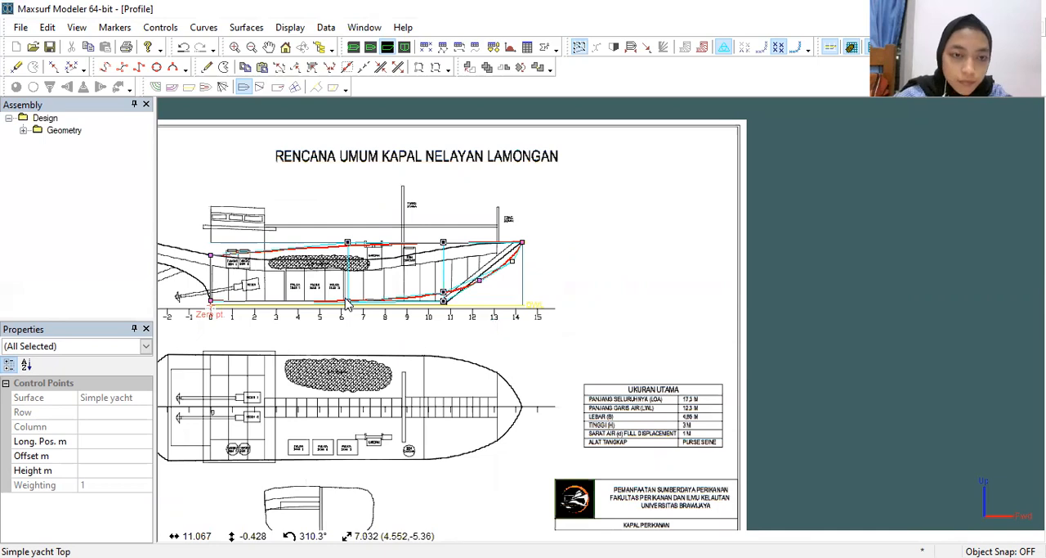
pyautogui.scroll(3, 306, 325)
pyautogui.scroll(2, 331, 325)
pyautogui.moveTo(379, 338); pyautogui.dragTo(564, 357, button='middle')
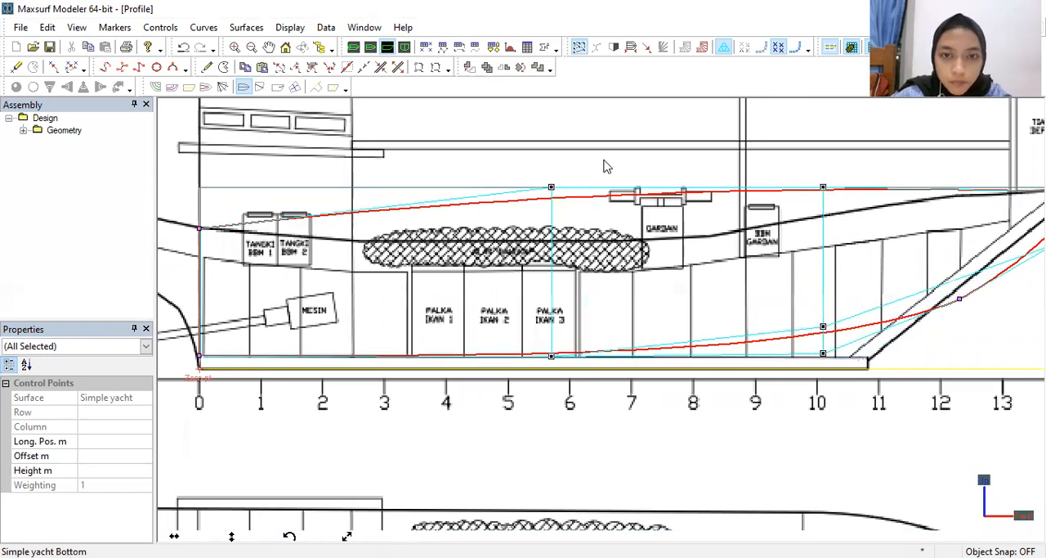
pyautogui.click(667, 352)
pyautogui.moveTo(552, 176); pyautogui.dragTo(831, 401)
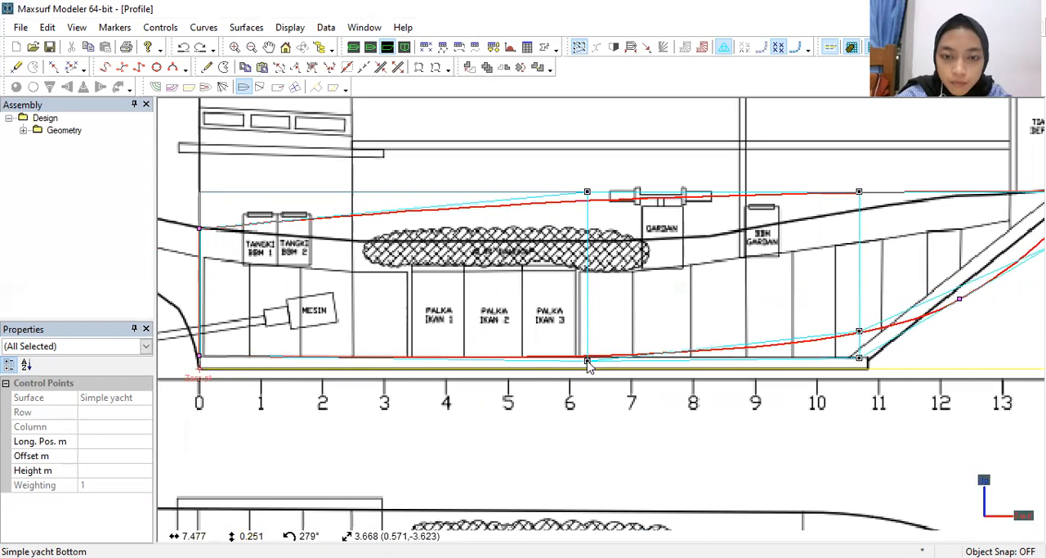
pyautogui.moveTo(587, 365)
pyautogui.mouseDown()
pyautogui.moveTo(422, 371)
pyautogui.moveTo(418, 357)
pyautogui.mouseUp()
pyautogui.click(419, 358)
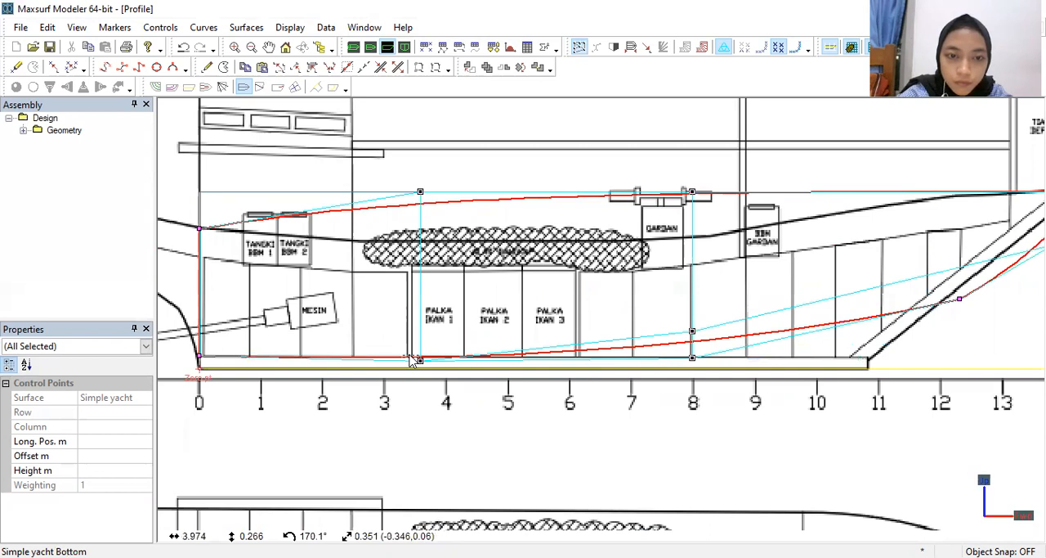
pyautogui.click(419, 189)
pyautogui.click(422, 371)
pyautogui.click(419, 362)
pyautogui.moveTo(420, 360); pyautogui.dragTo(406, 360)
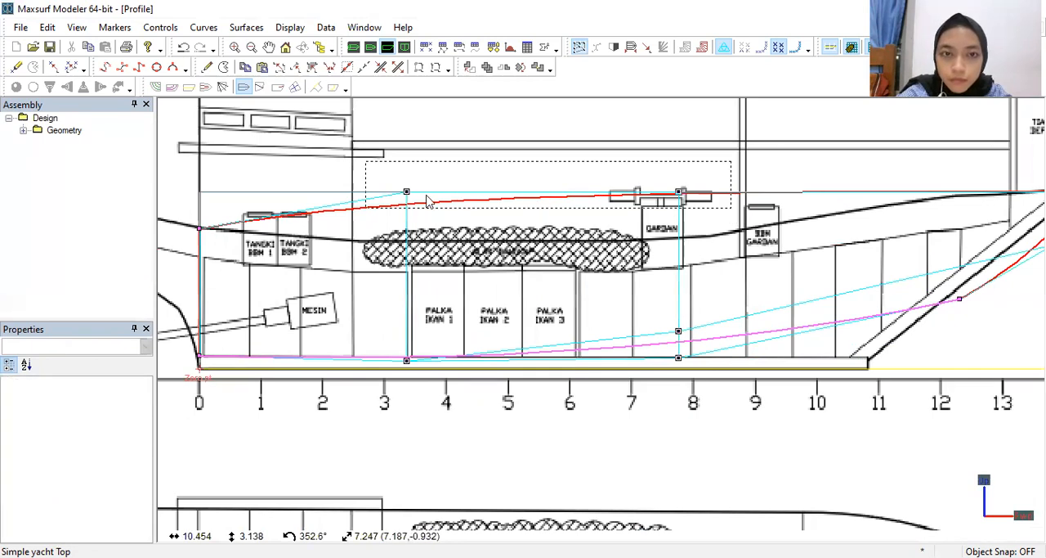
# Step: Lower the upper control points of both midship columns to a height of about 2.266 m to follow the drawing's sheer line
pyautogui.click(405, 192)
pyautogui.moveTo(406, 195); pyautogui.dragTo(408, 265)
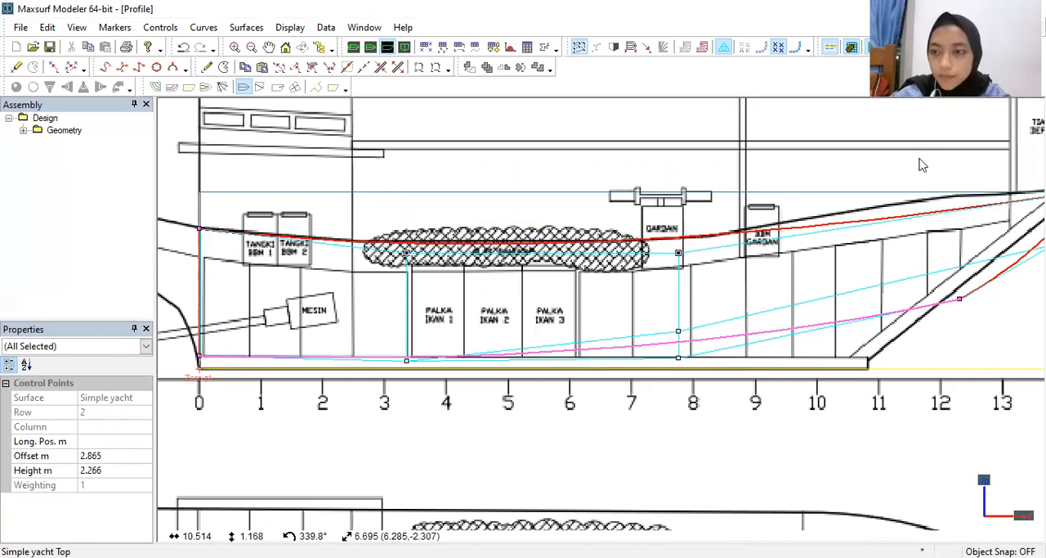
# Step: Move the bow's lowest control point to the forward end of the keel top, about 12.78 m longitudinally and 0.25 m high
pyautogui.scroll(-4, 919, 161)
pyautogui.moveTo(917, 202)
pyautogui.mouseDown(button='middle')
pyautogui.moveTo(752, 223)
pyautogui.moveTo(760, 227)
pyautogui.mouseUp(button='middle')
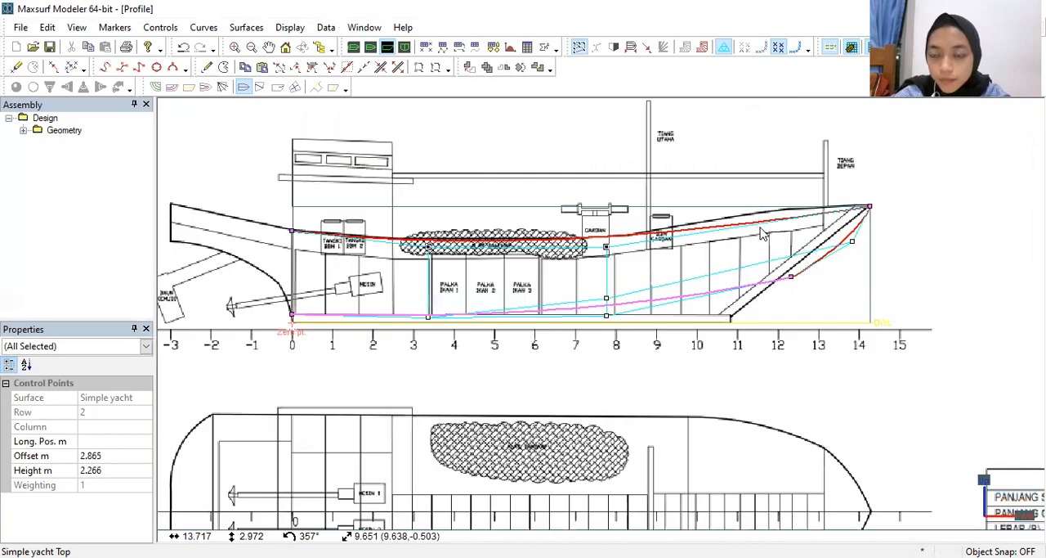
pyautogui.click(792, 277)
pyautogui.moveTo(721, 299); pyautogui.dragTo(720, 316)
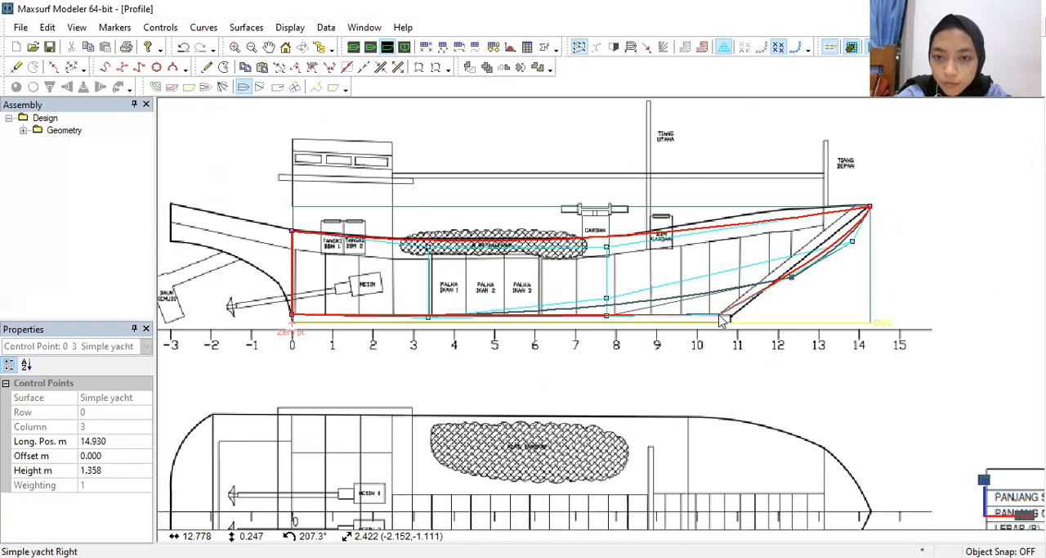
# Step: Straighten the stem by moving the bow's middle control point to about 15.89 m longitudinally and 2.90 m high
pyautogui.click(861, 254)
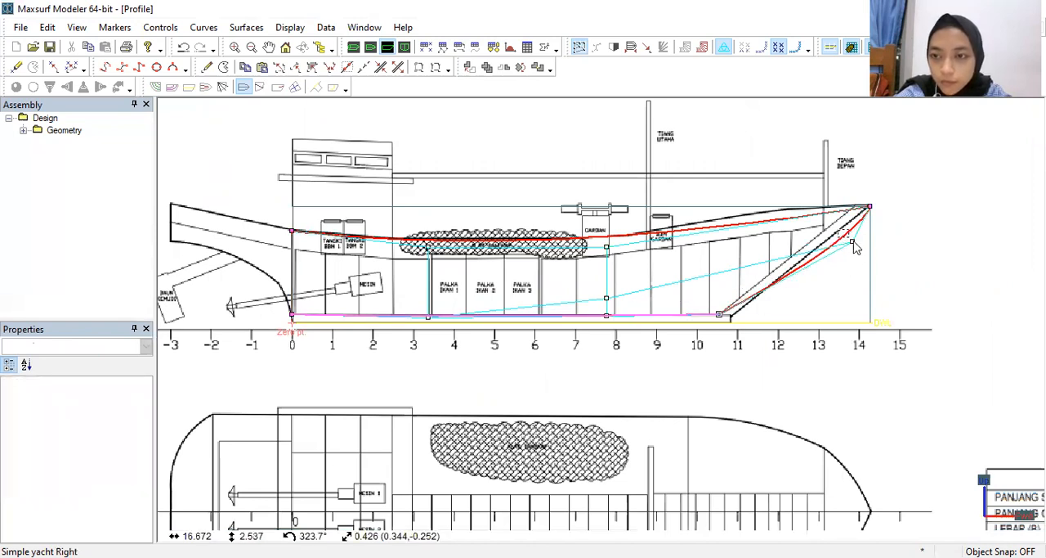
pyautogui.click(853, 244)
pyautogui.moveTo(830, 233); pyautogui.dragTo(823, 228)
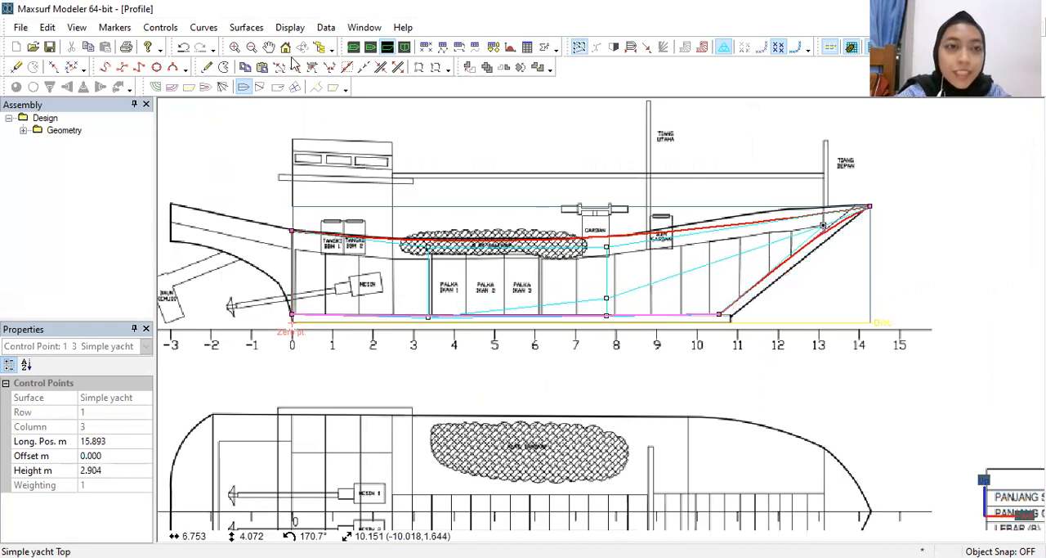
# Step: Add a column of control points near the bow at about 14.66 m and raise its upper point to about 3.52 m
pyautogui.click(208, 72)
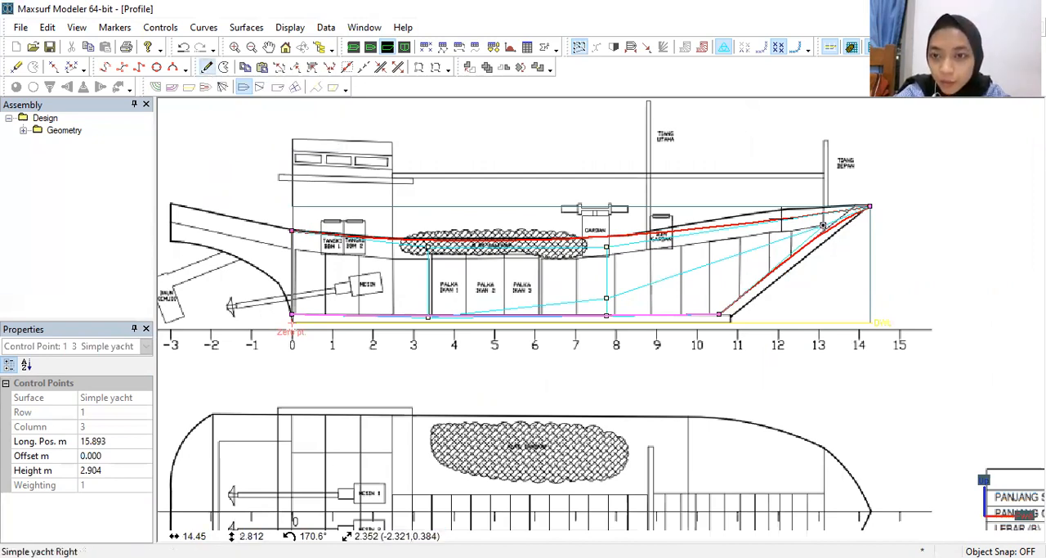
pyautogui.click(782, 219)
pyautogui.click(782, 212)
pyautogui.moveTo(782, 212); pyautogui.dragTo(782, 204)
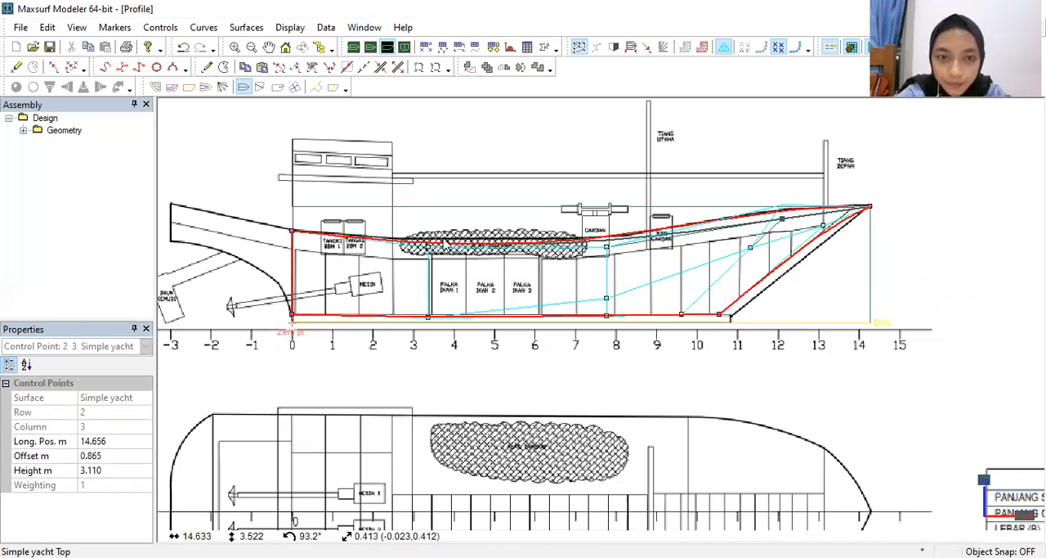
# Step: Refine the aft part of the sheer by moving its midship control point to about 4.142 m longitudinally and 2.446 m high
pyautogui.click(429, 248)
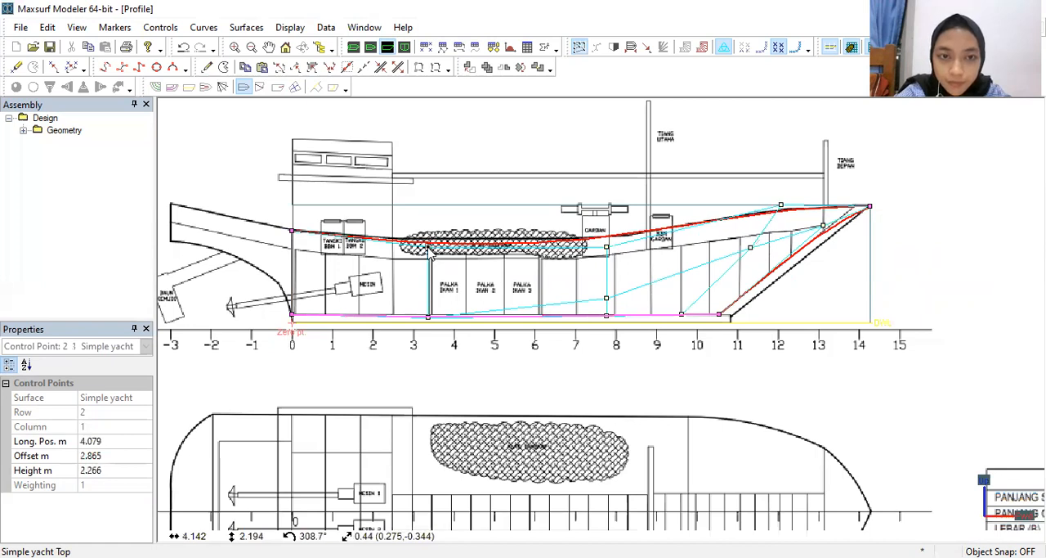
pyautogui.moveTo(428, 247); pyautogui.dragTo(595, 237)
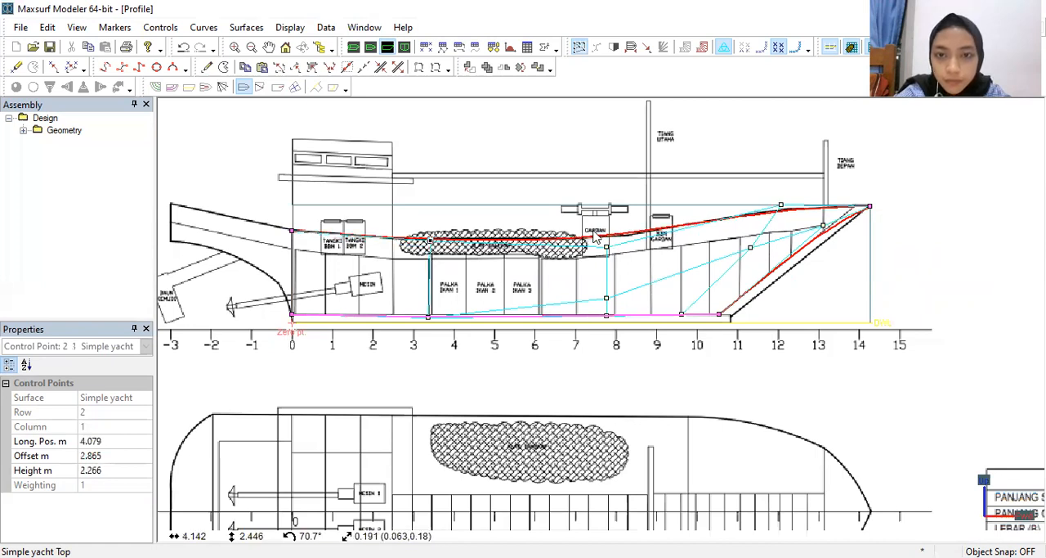
# Step: In the plan view, move the stern's deck-edge control point out to the drawing's side line, at an offset of about 2.845 m
pyautogui.click(370, 49)
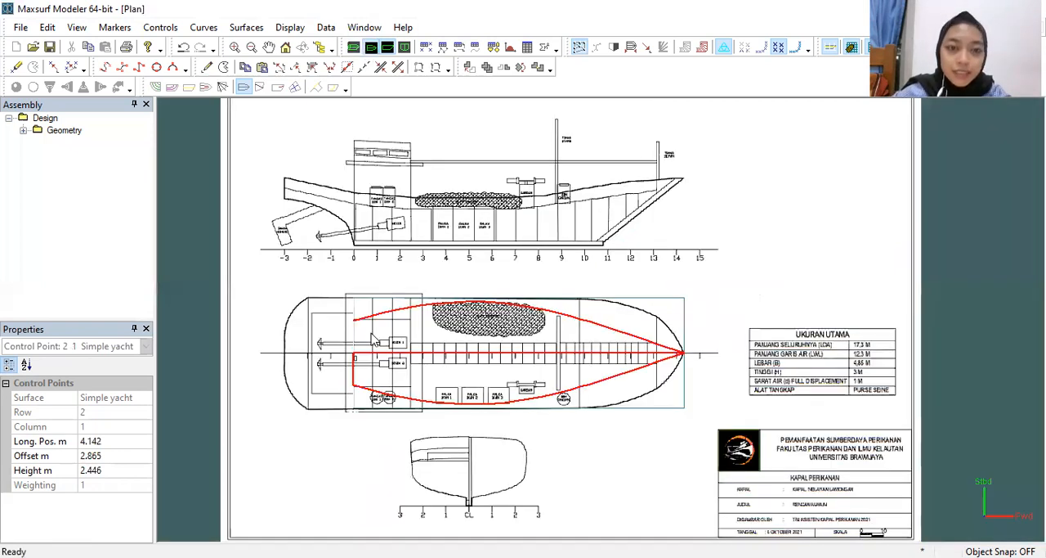
pyautogui.scroll(1, 376, 335)
pyautogui.scroll(1, 415, 315)
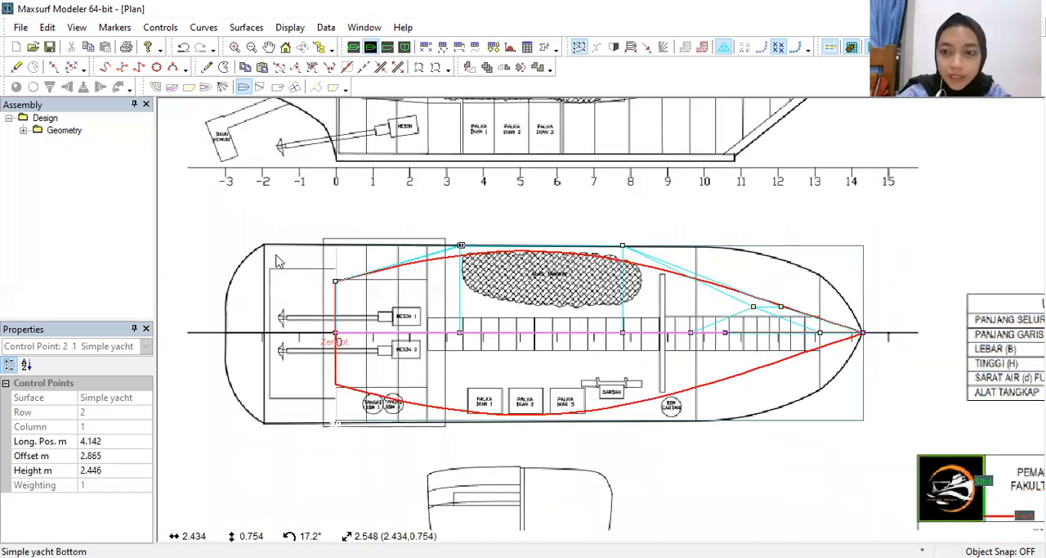
pyautogui.scroll(1, 310, 261)
pyautogui.moveTo(298, 259); pyautogui.dragTo(319, 238)
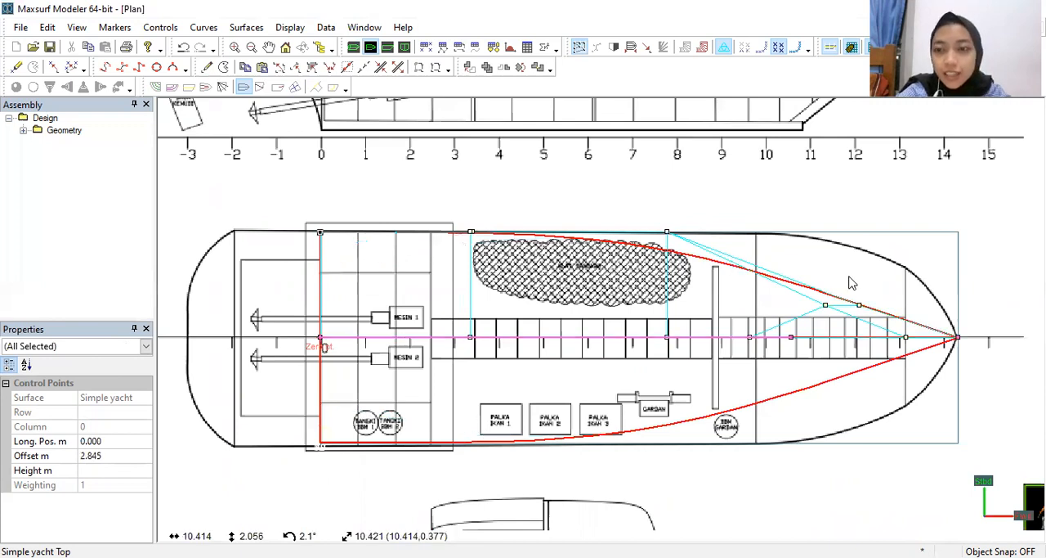
# Step: In the plan view, move the bow's deck-edge control point out to the drawing's rounded bow, at about 16.437 m longitudinally and 2.762 m offset
pyautogui.click(860, 305)
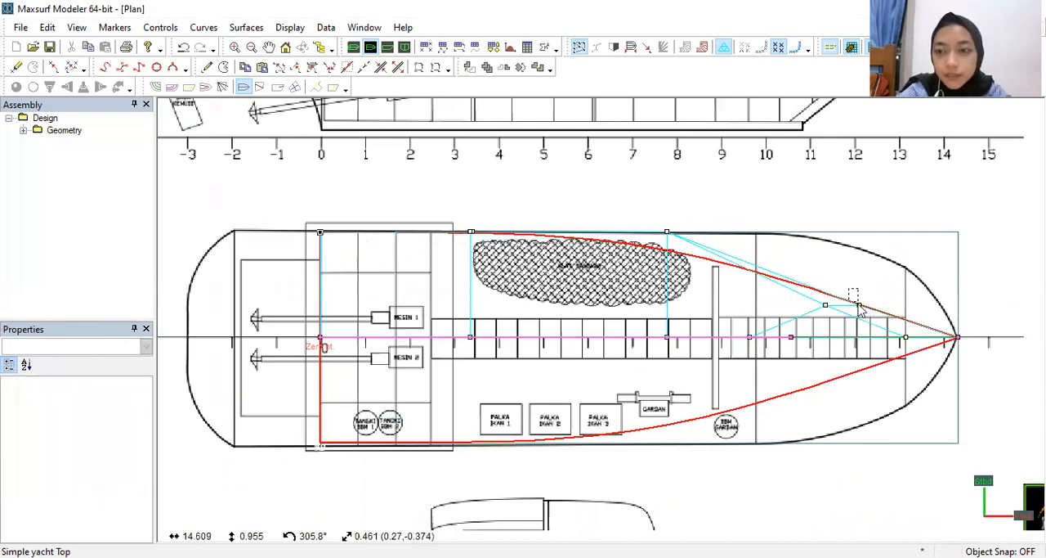
pyautogui.moveTo(859, 305); pyautogui.dragTo(926, 236)
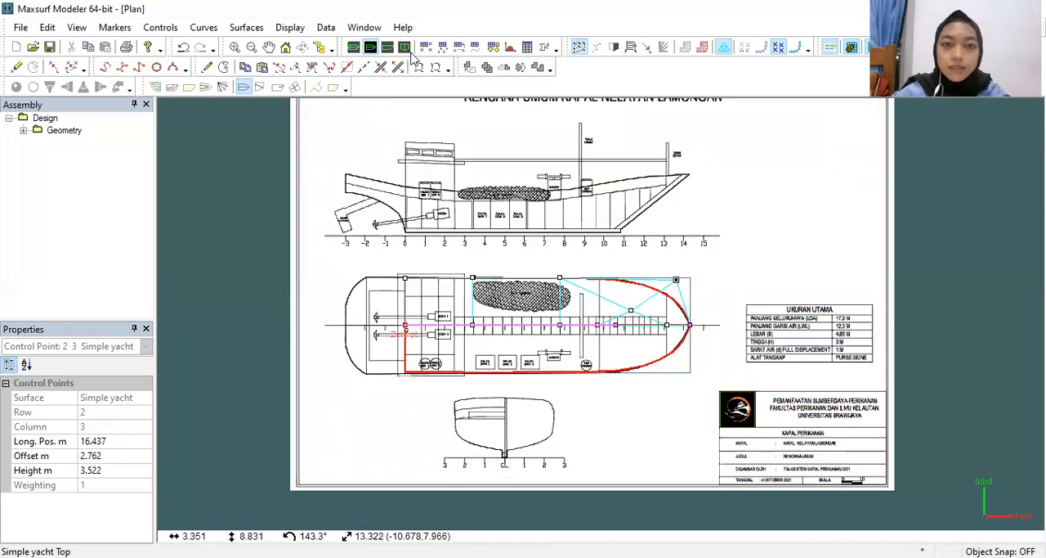
# Step: Examine the fitted hull in the body plan and from several angles in the shaded perspective view
pyautogui.click(405, 47)
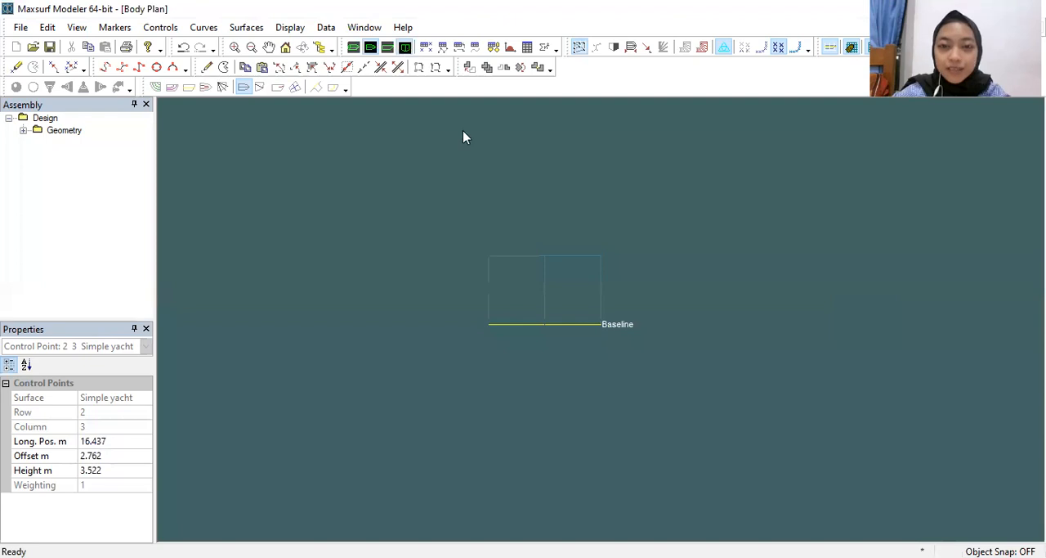
pyautogui.scroll(3, 527, 228)
pyautogui.moveTo(595, 297); pyautogui.dragTo(560, 220, button='middle')
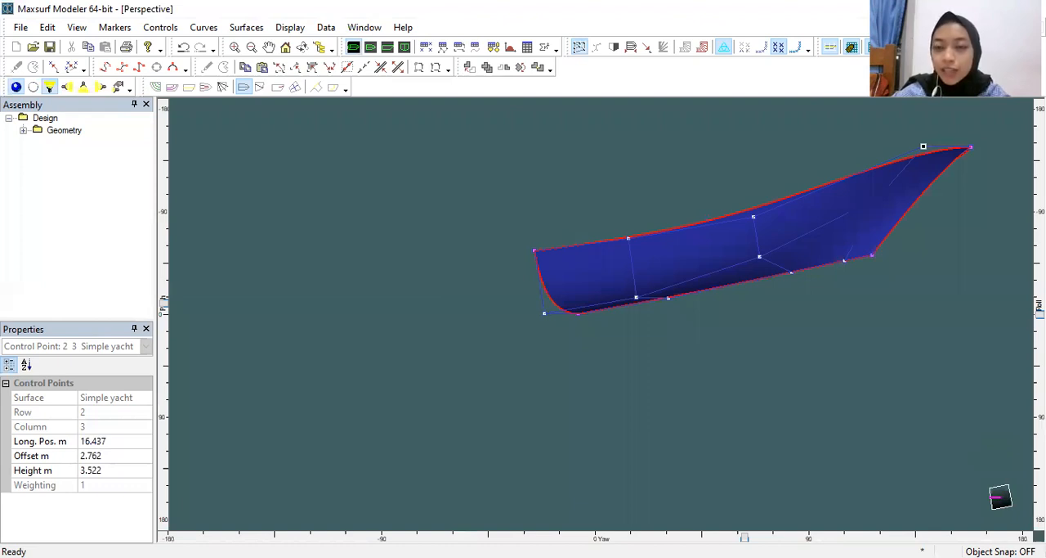
pyautogui.moveTo(703, 262); pyautogui.dragTo(753, 283, button='middle')
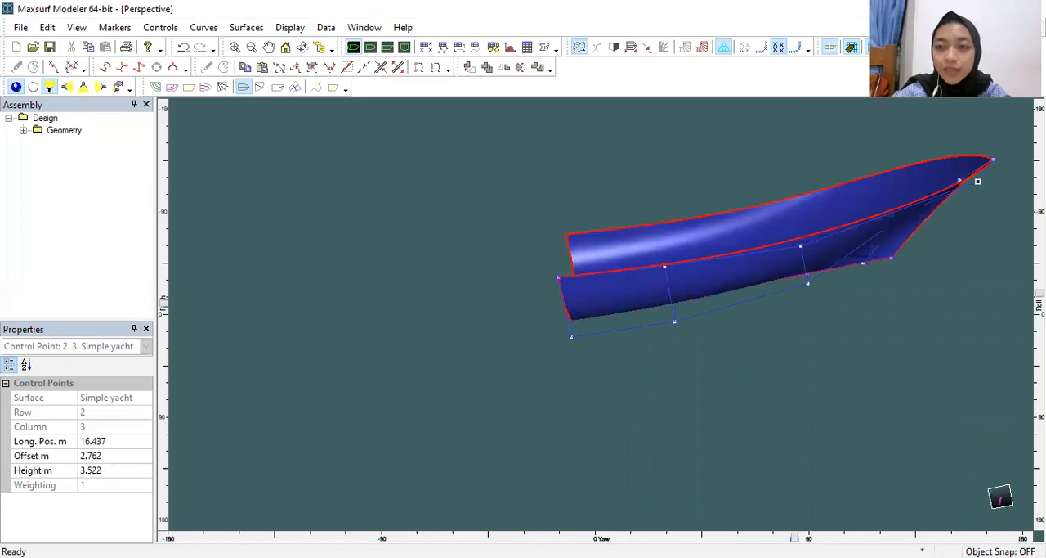
pyautogui.moveTo(978, 180); pyautogui.dragTo(891, 172, button='middle')
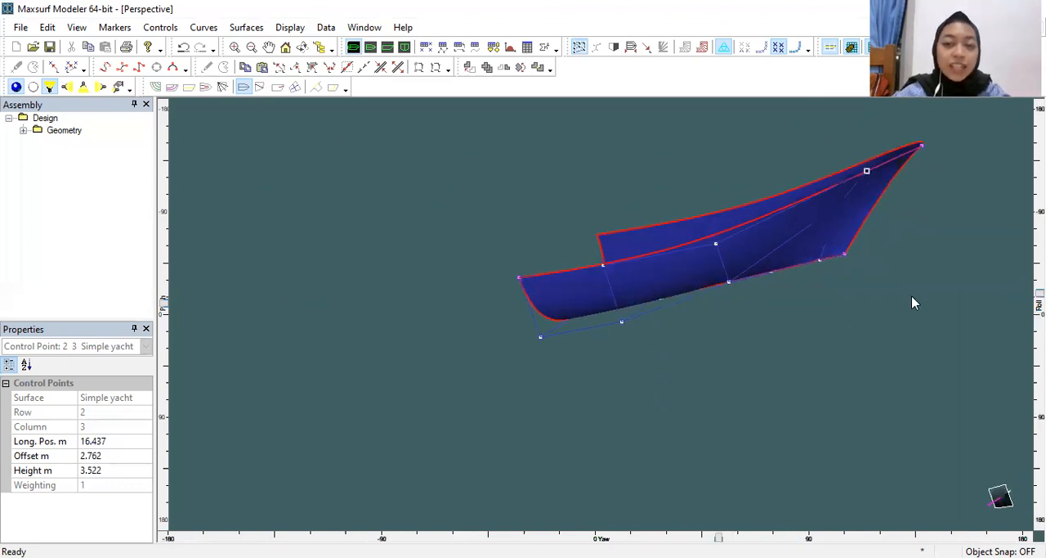
pyautogui.click(790, 309)
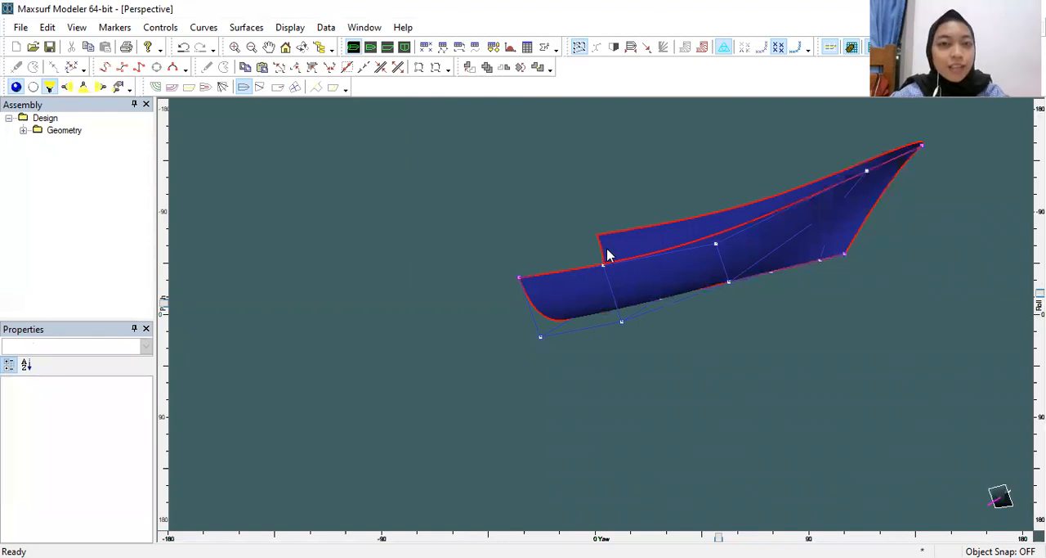
pyautogui.moveTo(814, 244); pyautogui.dragTo(689, 288, button='middle')
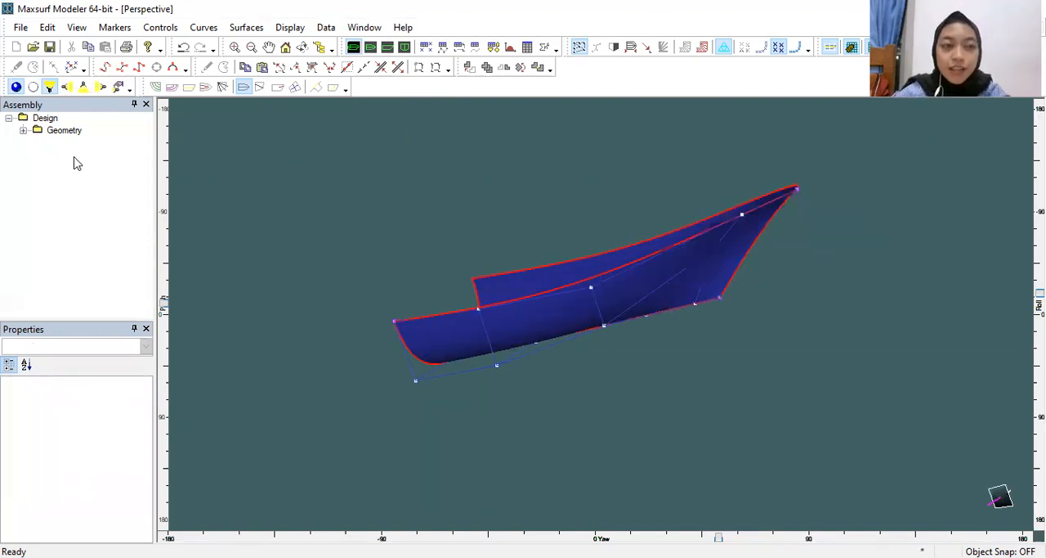
# Step: Rename the Simple yacht surface to LAMBUNG in its surface properties
pyautogui.click(23, 132)
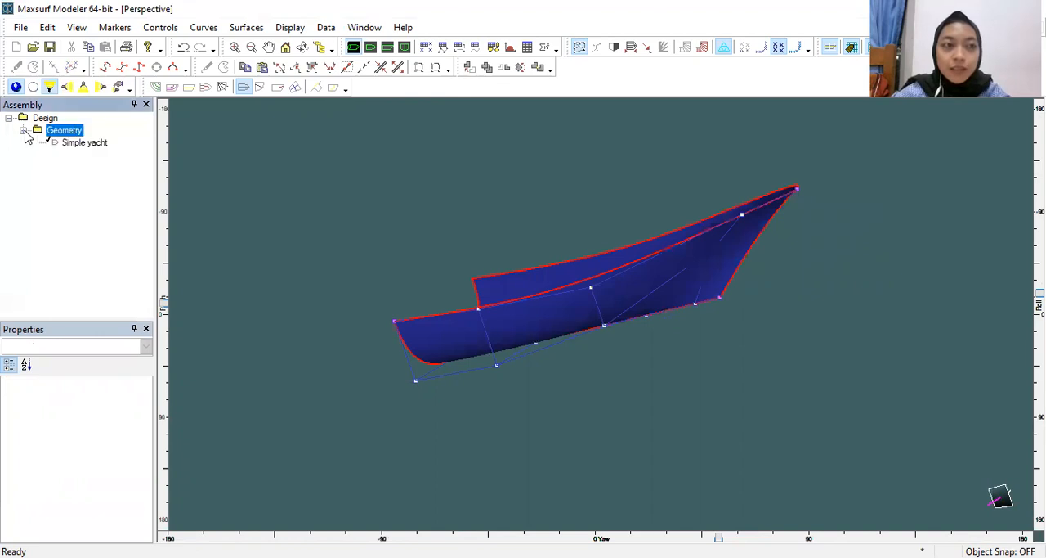
pyautogui.doubleClick(87, 144)
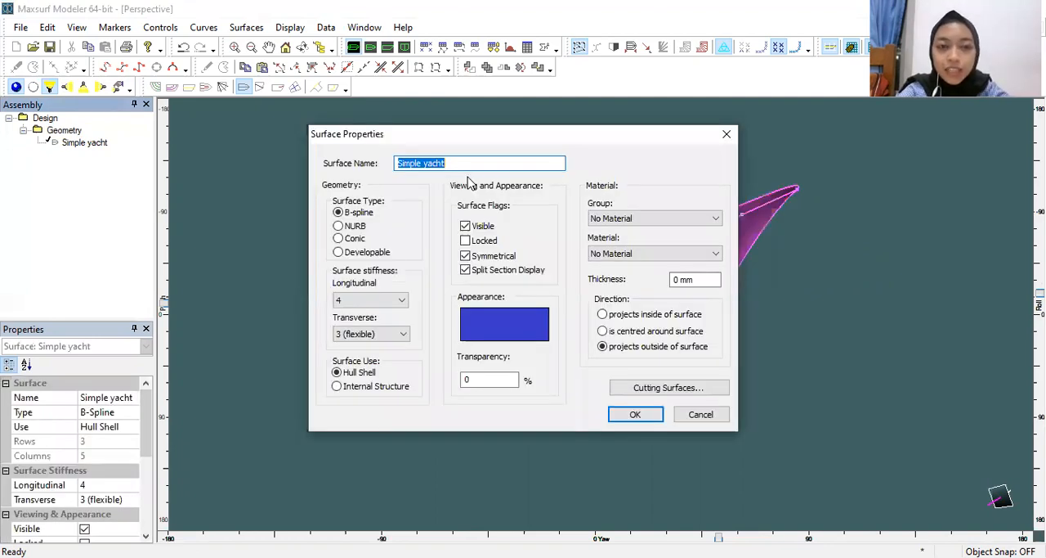
pyautogui.write('LEAMBUN')
pyautogui.press('BackSpace')
pyautogui.press('BackSpace')
pyautogui.press('BackSpace')
pyautogui.press('BackSpace')
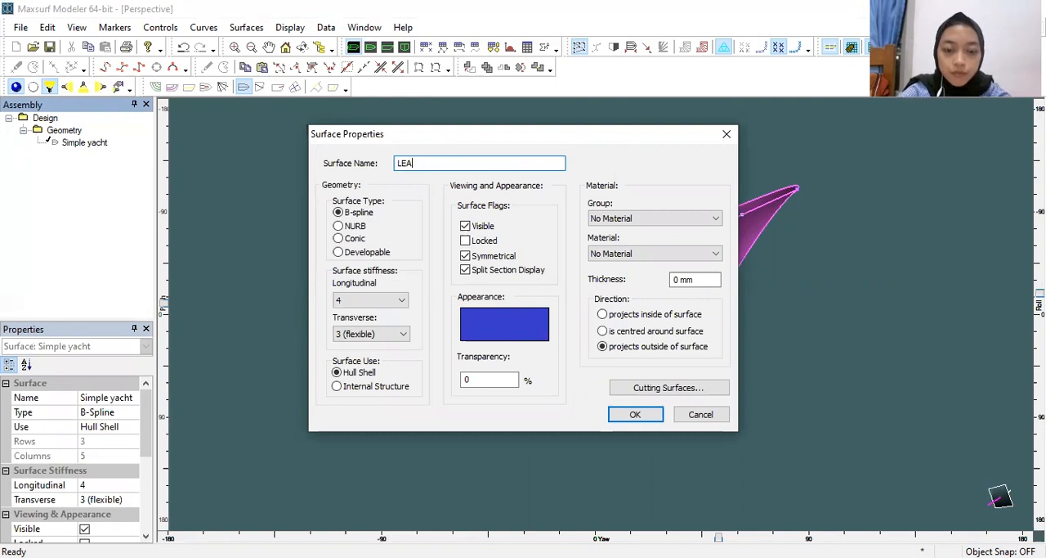
pyautogui.write('MBUNG')
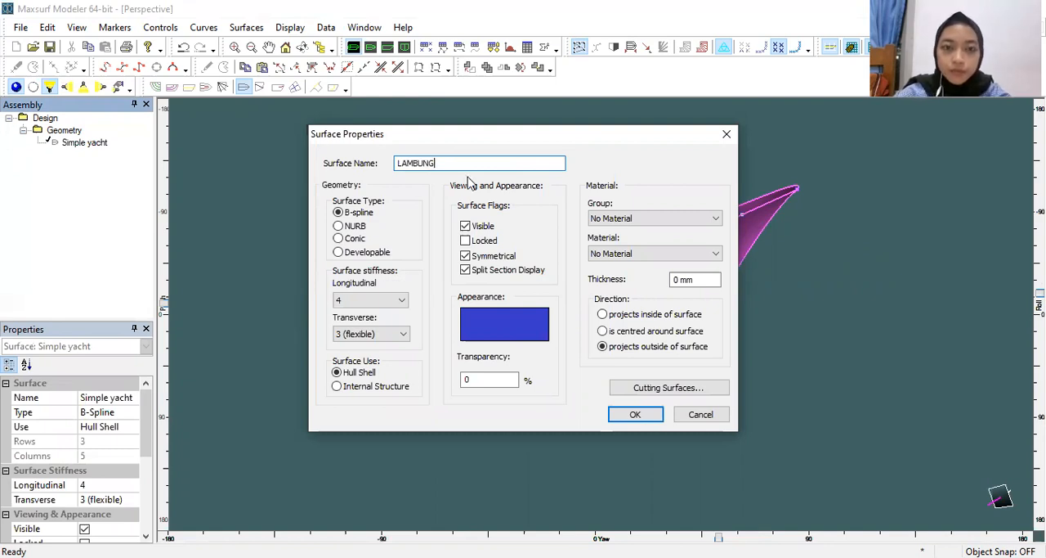
pyautogui.press('Return')
# Step: Lock the LAMBUNG surface and clear the selection
pyautogui.rightClick(75, 144)
pyautogui.click(153, 323)
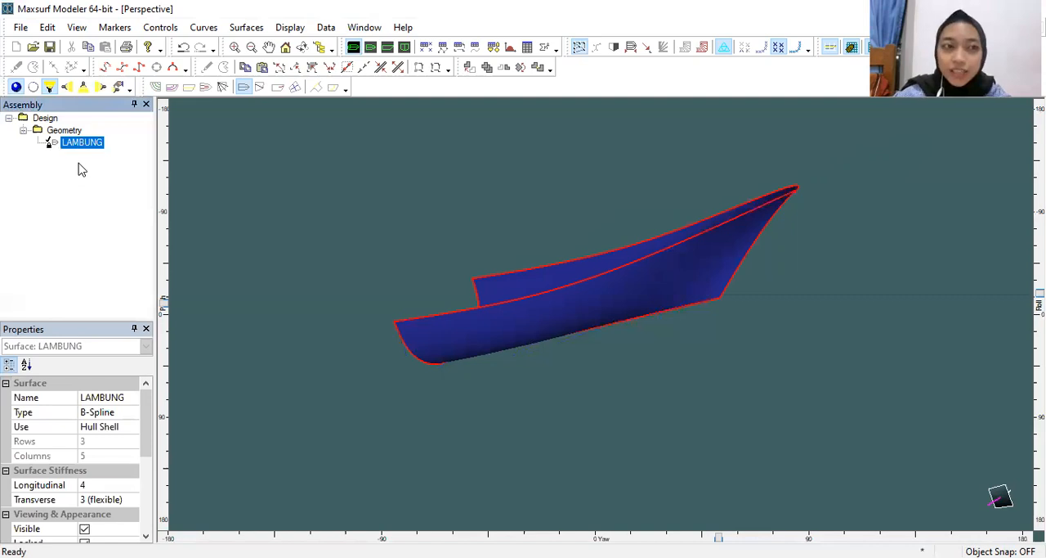
pyautogui.click(107, 133)
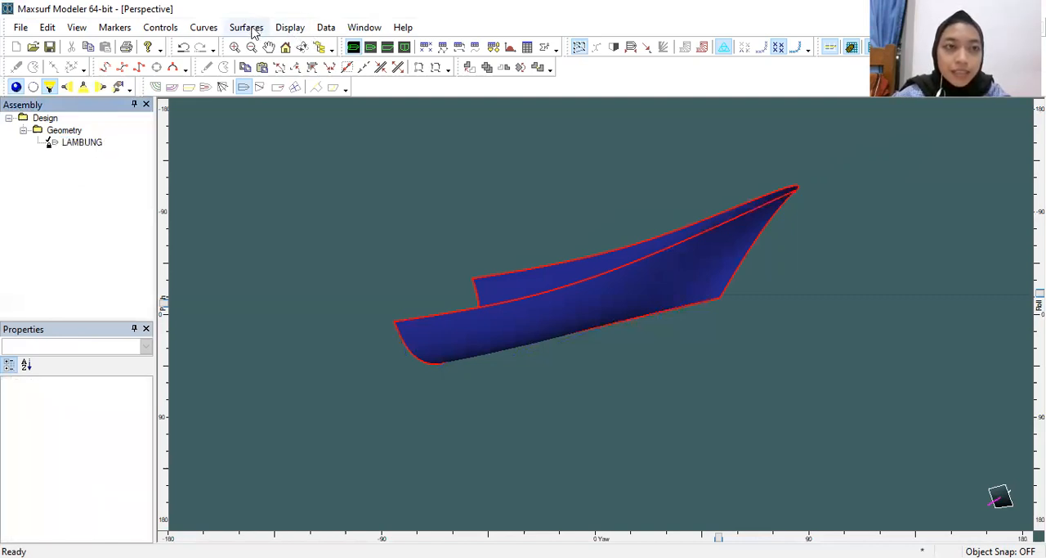
# Step: Add a Box surface for the keel and bring its control points into view in the body plan
pyautogui.click(406, 49)
pyautogui.click(247, 27)
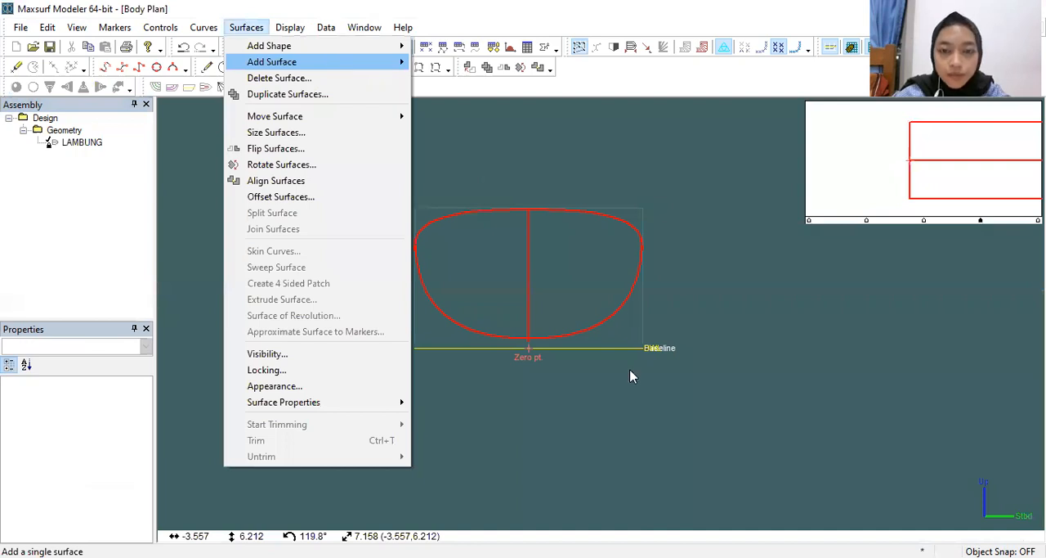
pyautogui.scroll(3, 665, 412)
pyautogui.moveTo(670, 429); pyautogui.dragTo(419, 492)
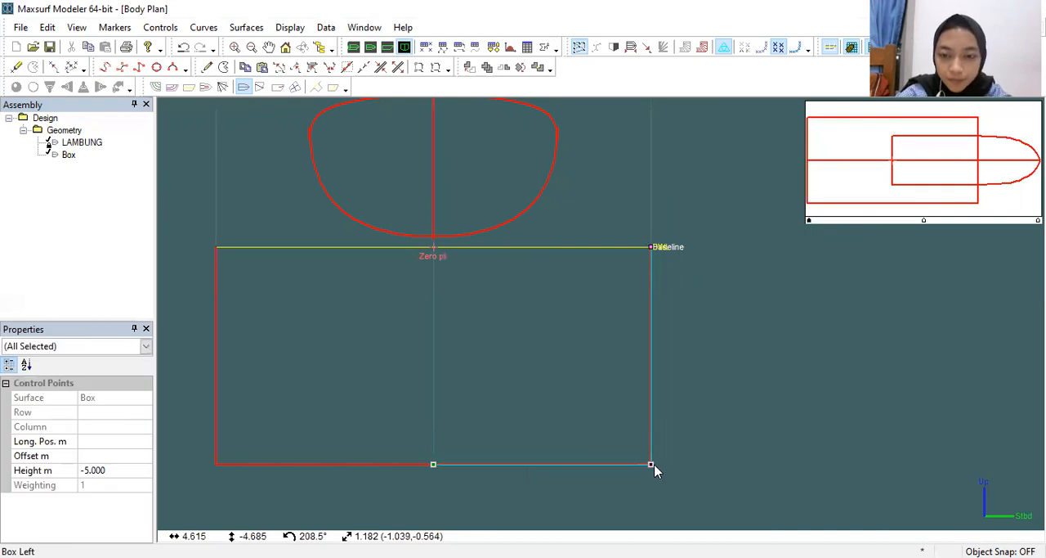
# Step: Shrink the box's cross-section to a small keel about 0.32 m in half-width and 0.4 m deep below the baseline
pyautogui.moveTo(651, 464); pyautogui.dragTo(642, 302)
pyautogui.moveTo(645, 242); pyautogui.dragTo(638, 267)
pyautogui.moveTo(637, 224); pyautogui.dragTo(651, 268)
pyautogui.press('Right')
pyautogui.moveTo(480, 271)
pyautogui.mouseDown()
pyautogui.moveTo(446, 266)
pyautogui.moveTo(450, 226)
pyautogui.moveTo(408, 214)
pyautogui.mouseUp()
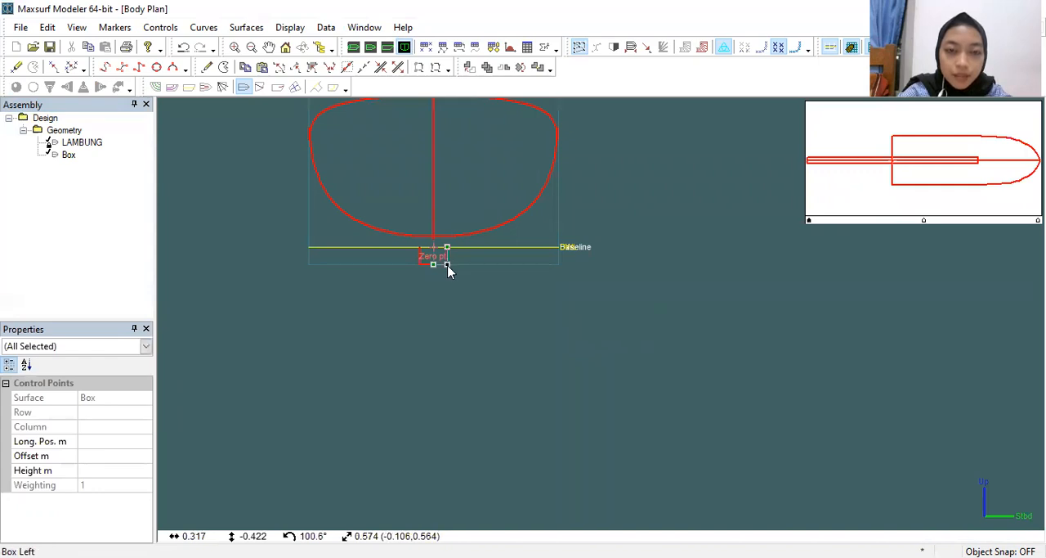
# Step: Undo the box's stray shift, and raise its small section so that its underside rests on the baseline
pyautogui.moveTo(455, 281); pyautogui.dragTo(455, 279)
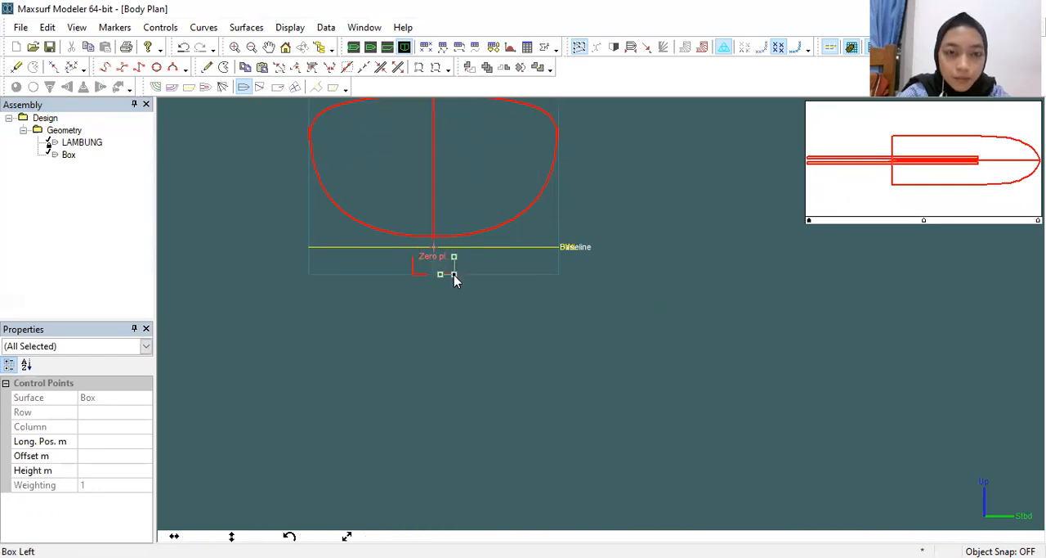
pyautogui.hotkey('ctrl', 'z')
pyautogui.moveTo(431, 241)
pyautogui.mouseDown()
pyautogui.moveTo(415, 236)
pyautogui.moveTo(436, 268)
pyautogui.moveTo(434, 254)
pyautogui.mouseUp()
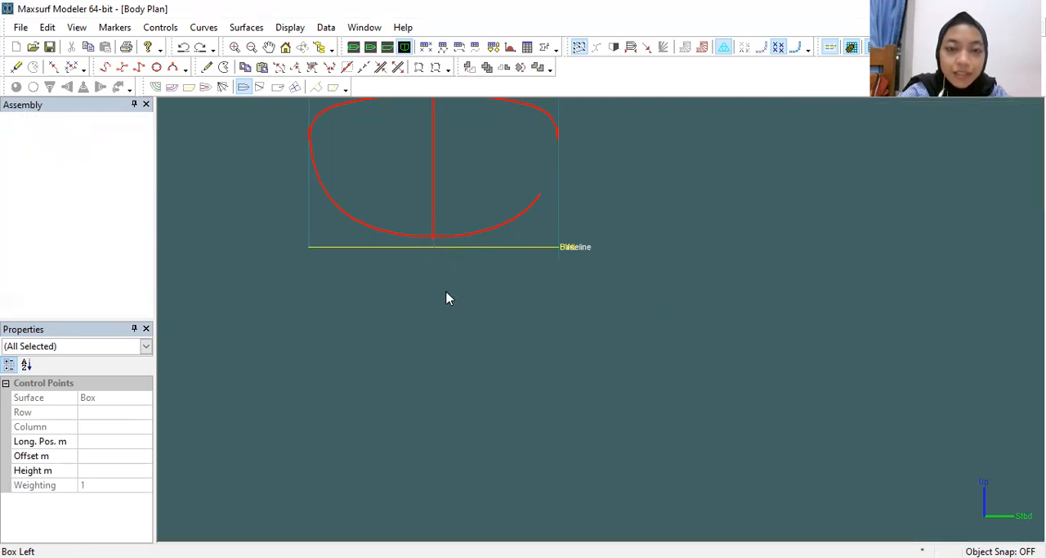
# Step: Lower the box's upper side control point slightly, to a height of about 0.375 m, just above the hull bottom
pyautogui.scroll(1, 473, 254)
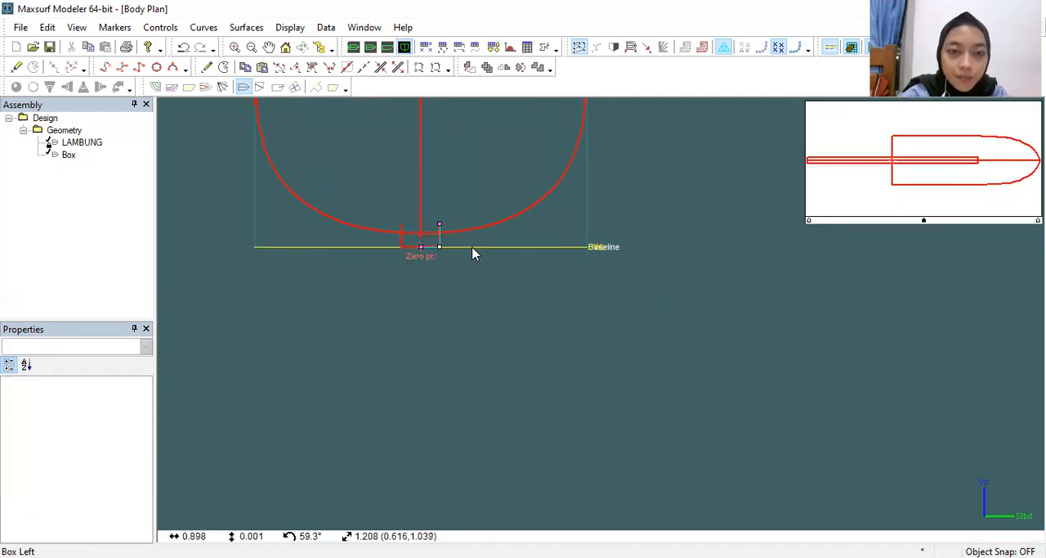
pyautogui.scroll(1, 424, 215)
pyautogui.click(431, 220)
pyautogui.click(430, 218)
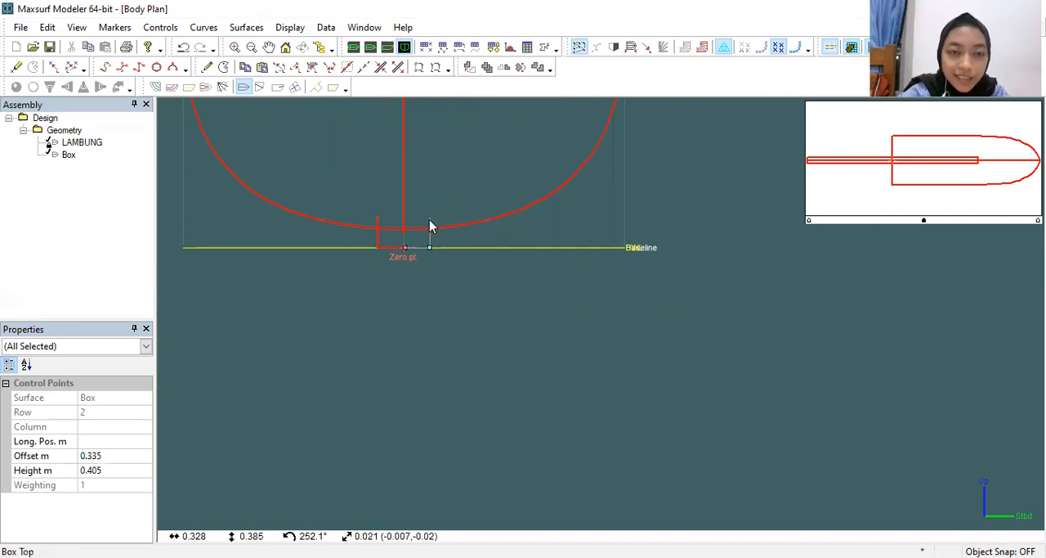
pyautogui.moveTo(428, 220); pyautogui.dragTo(428, 219)
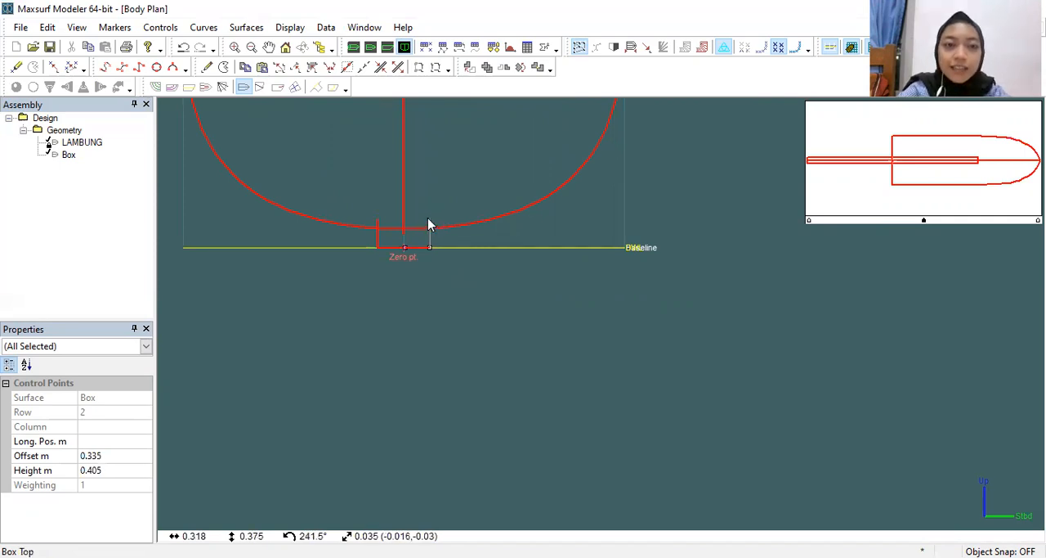
pyautogui.click(477, 287)
# Step: In the profile view, move the box's aft end to the stern's zero point, at about -0.007 m longitudinally
pyautogui.scroll(-3, 478, 287)
pyautogui.moveTo(478, 287); pyautogui.dragTo(628, 394, button='middle')
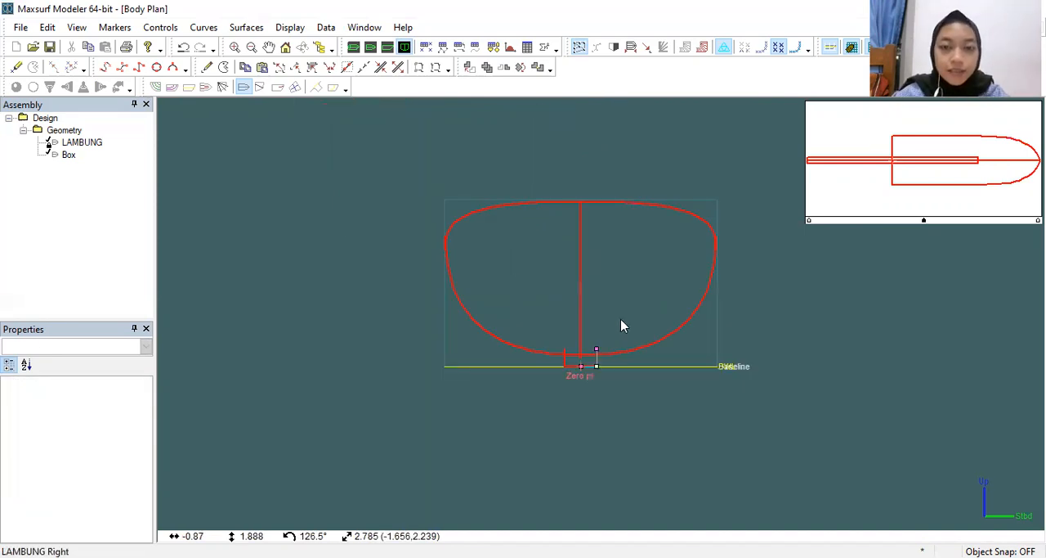
pyautogui.moveTo(590, 304); pyautogui.dragTo(556, 292, button='middle')
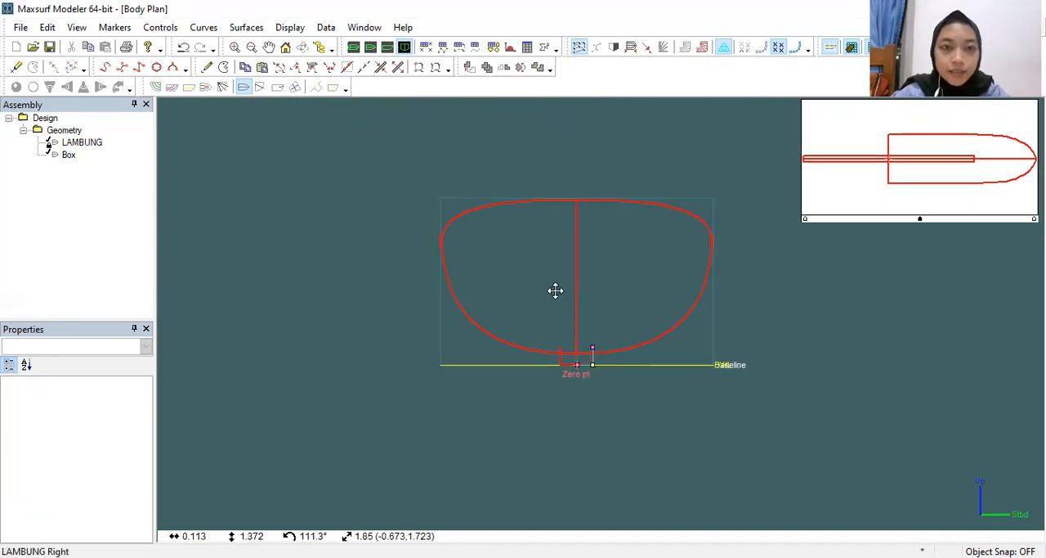
pyautogui.click(392, 49)
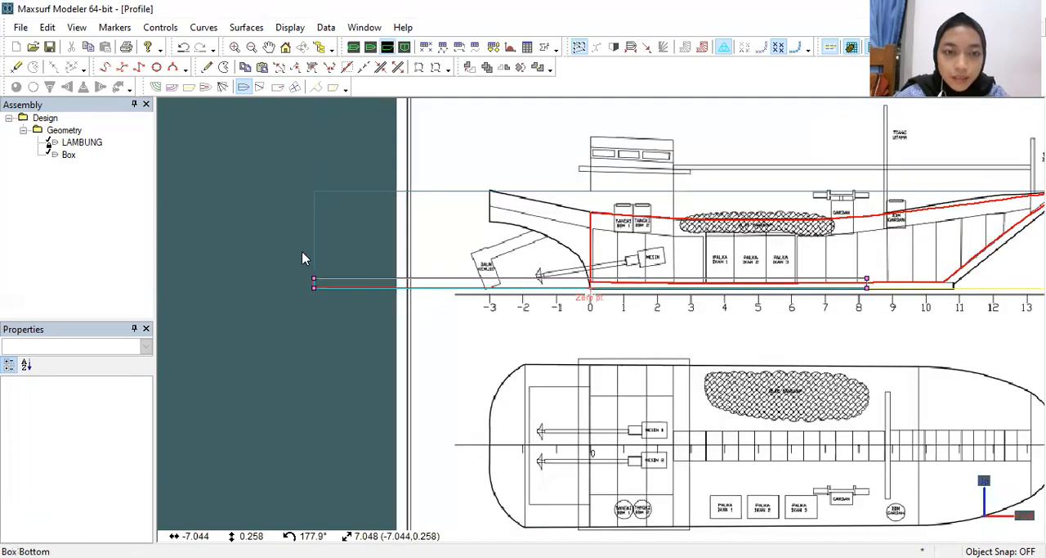
pyautogui.moveTo(297, 254); pyautogui.dragTo(349, 324)
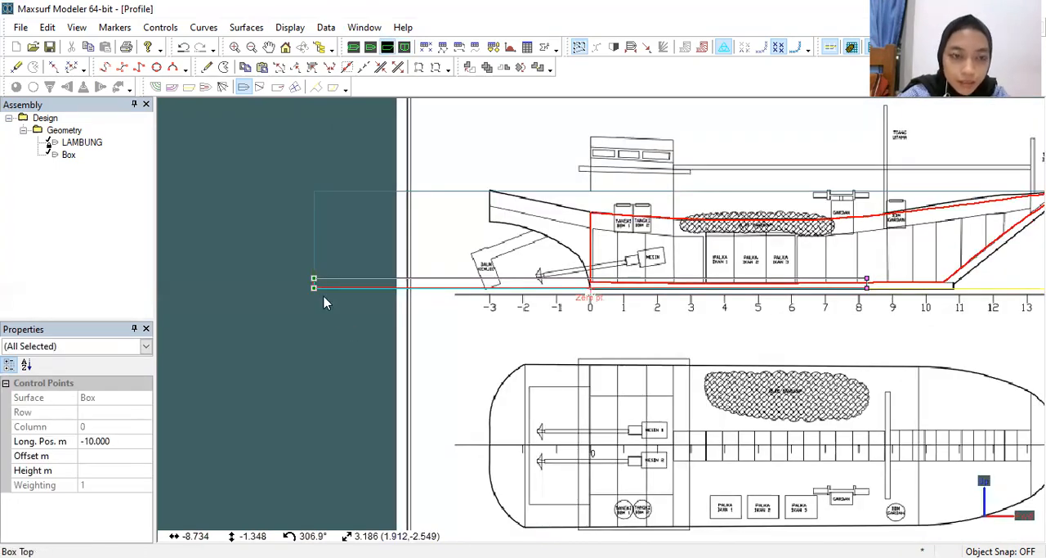
pyautogui.moveTo(314, 288); pyautogui.dragTo(593, 291)
pyautogui.moveTo(759, 341); pyautogui.dragTo(247, 290, button='middle')
# Step: Extend the box's forward end to the foot of the hull's stem, at about 12.780 m longitudinally
pyautogui.scroll(-1, 248, 290)
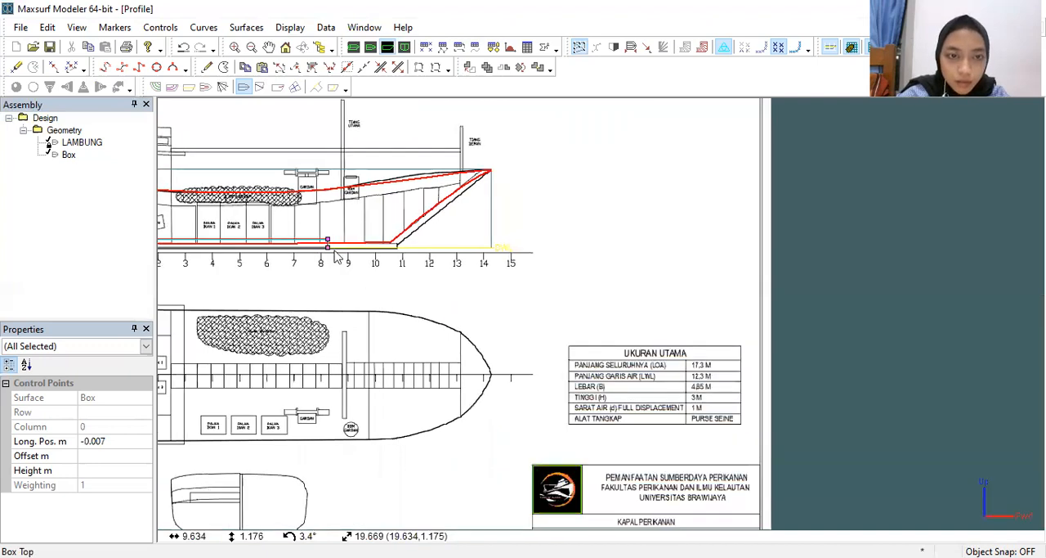
pyautogui.click(327, 245)
pyautogui.moveTo(328, 252); pyautogui.dragTo(402, 260)
pyautogui.moveTo(391, 224); pyautogui.dragTo(400, 255)
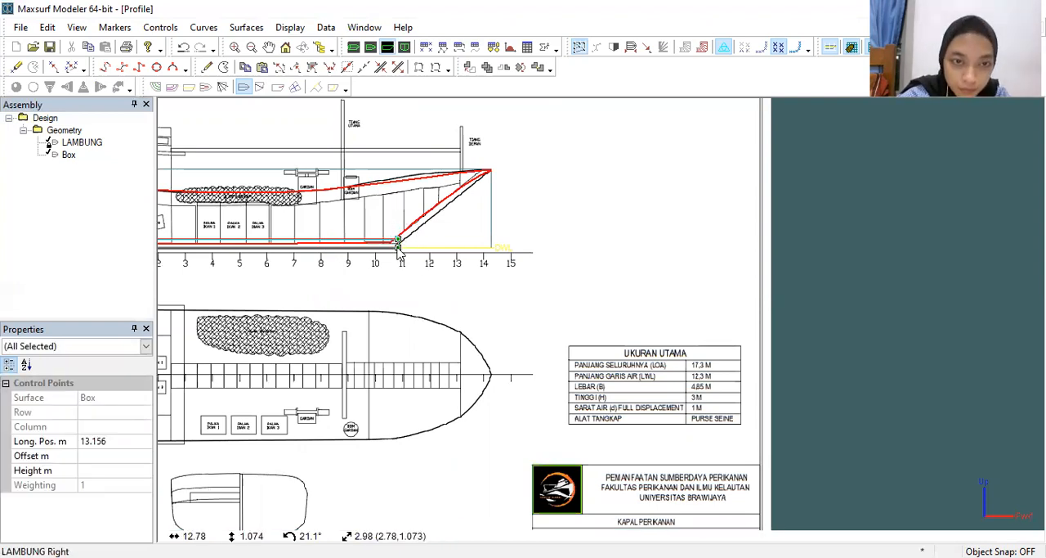
pyautogui.moveTo(390, 248); pyautogui.dragTo(389, 249)
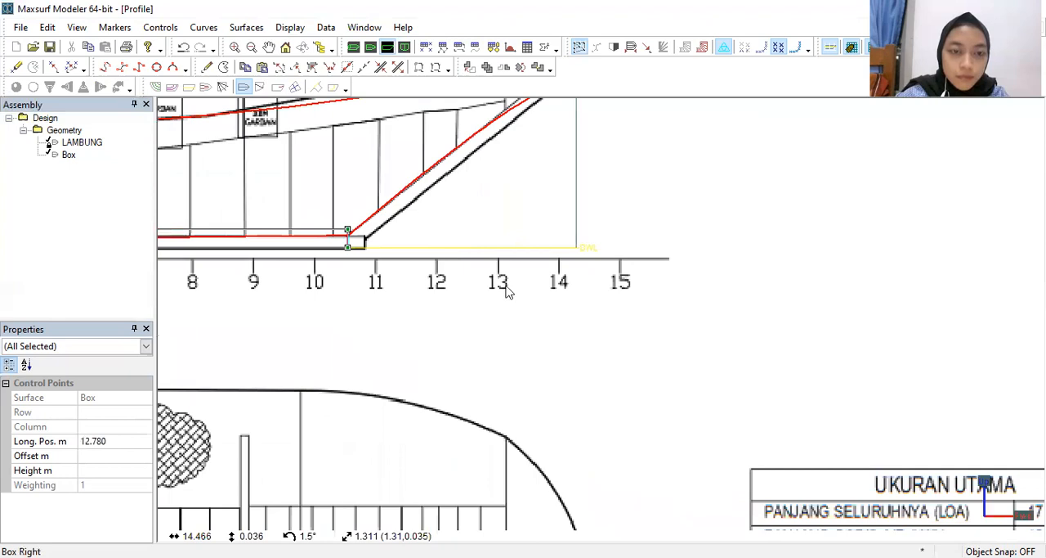
pyautogui.scroll(1, 497, 283)
pyautogui.scroll(-3, 464, 243)
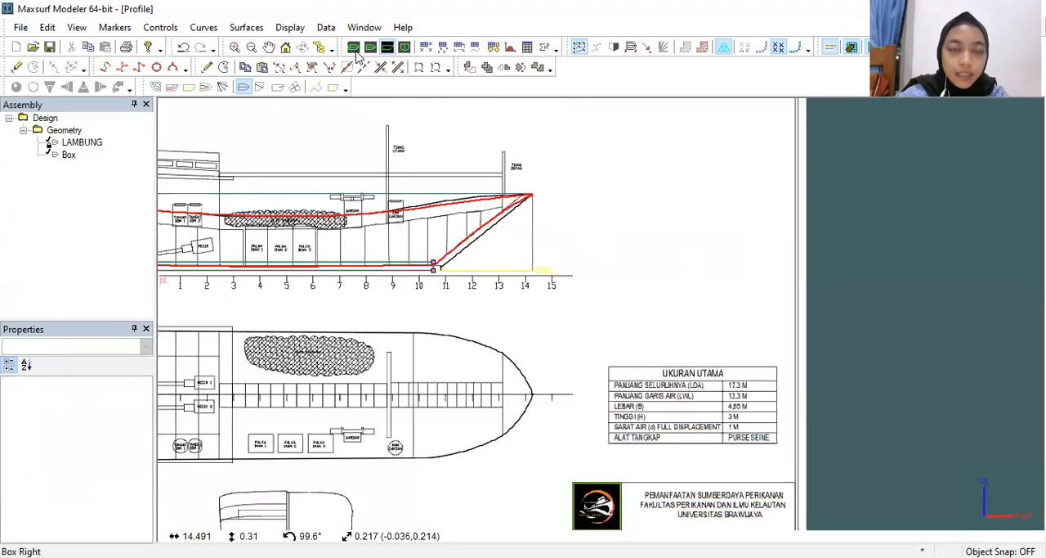
# Step: Examine the keel box against the hull's underside in the perspective view from below
pyautogui.click(354, 48)
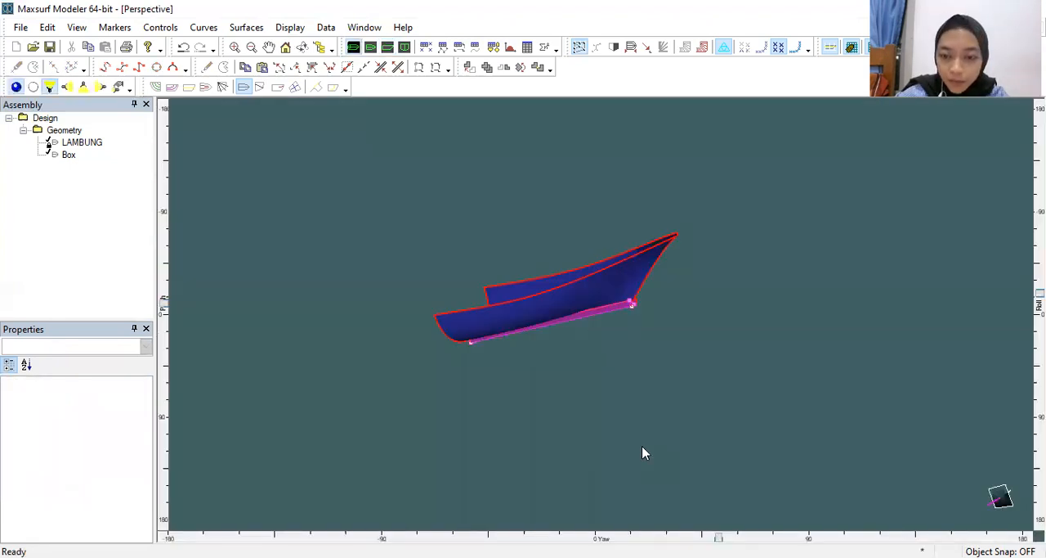
pyautogui.moveTo(719, 537)
pyautogui.mouseDown()
pyautogui.moveTo(626, 537)
pyautogui.moveTo(655, 537)
pyautogui.mouseUp()
pyautogui.moveTo(1040, 292); pyautogui.dragTo(1040, 404)
pyautogui.click(681, 293)
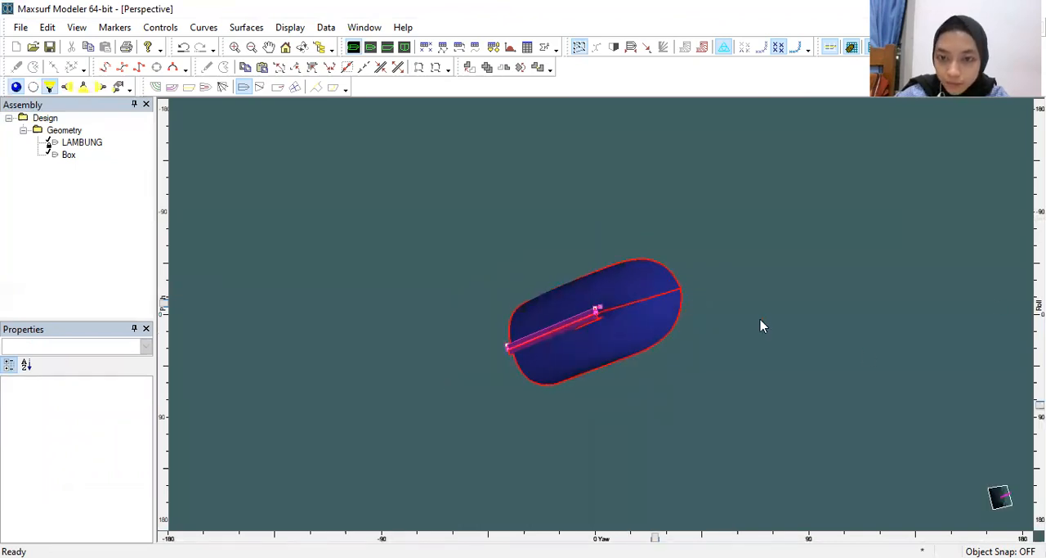
pyautogui.click(556, 327)
pyautogui.moveTo(1040, 405); pyautogui.dragTo(1040, 335)
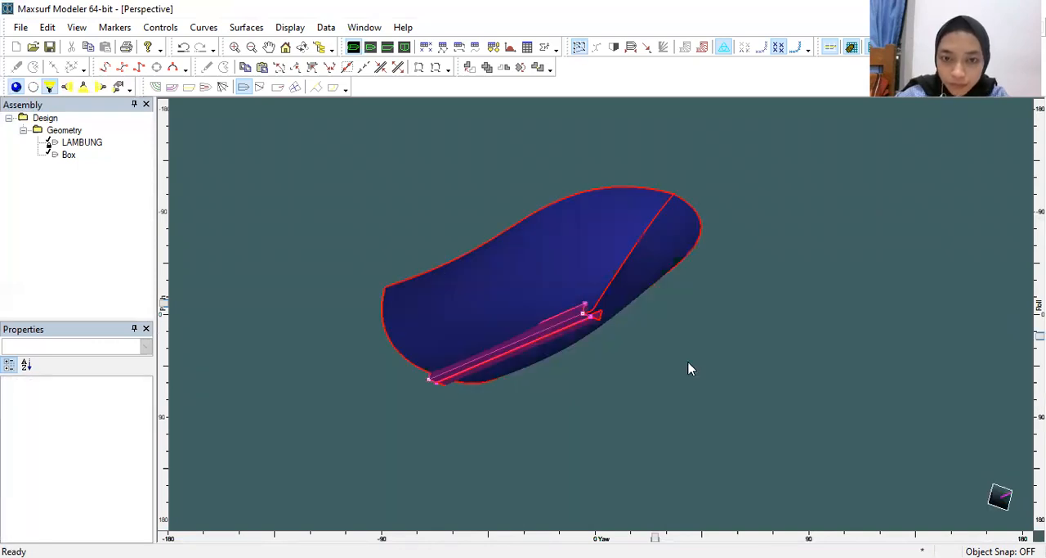
pyautogui.click(530, 308)
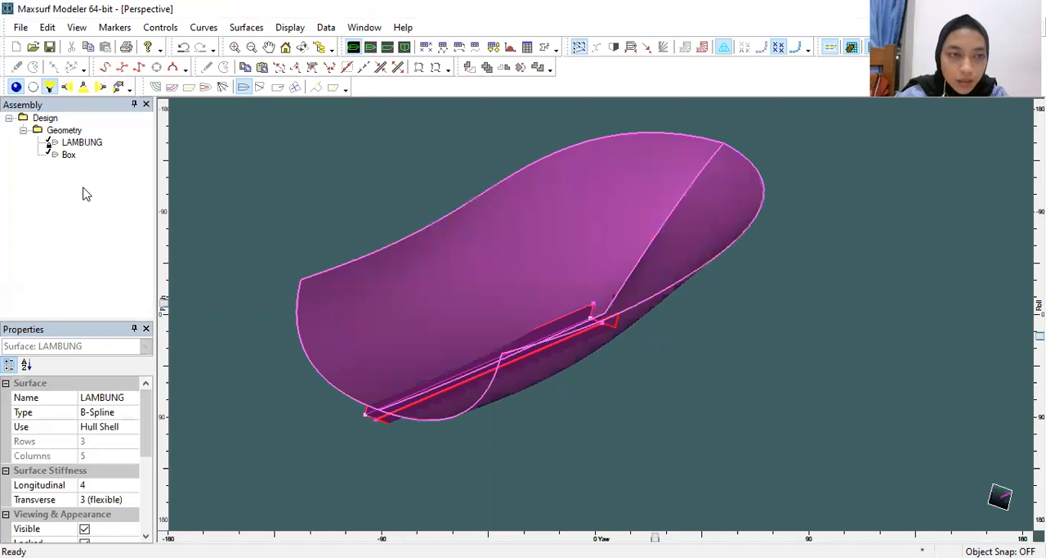
pyautogui.click(626, 416)
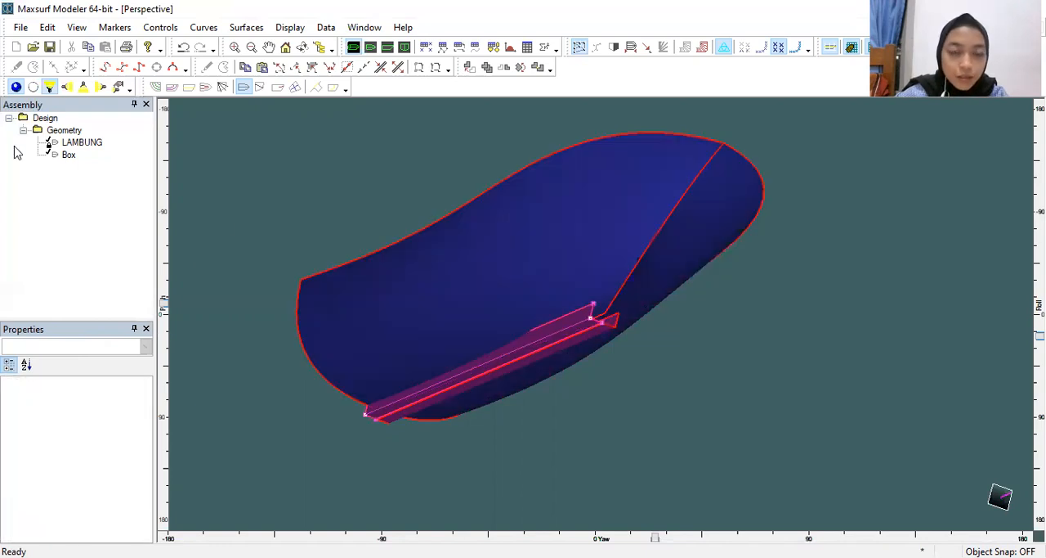
# Step: Rename the keel box surface LUNAS and lock it
pyautogui.click(69, 153)
pyautogui.click(73, 154)
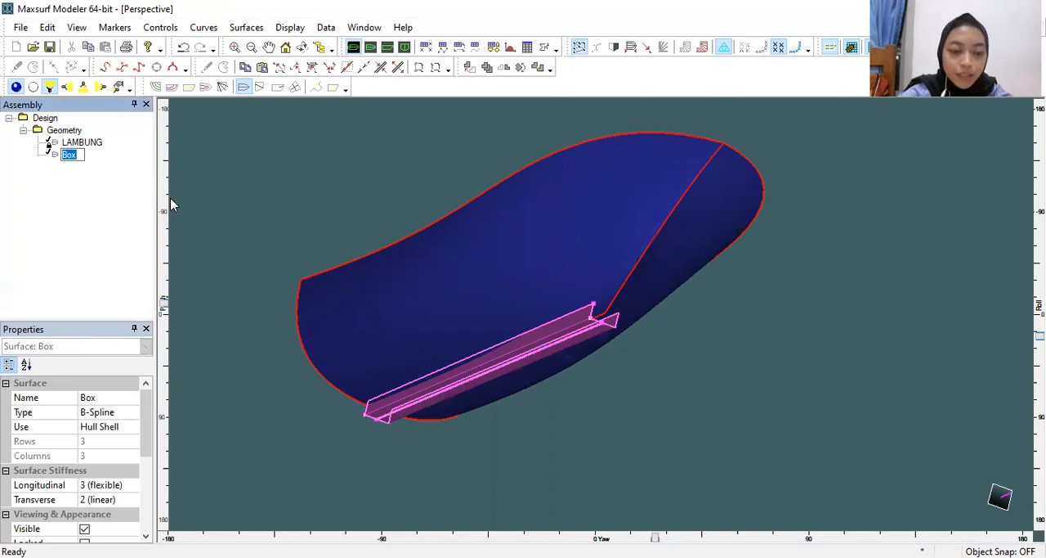
pyautogui.write('LUNAS')
pyautogui.press('Return')
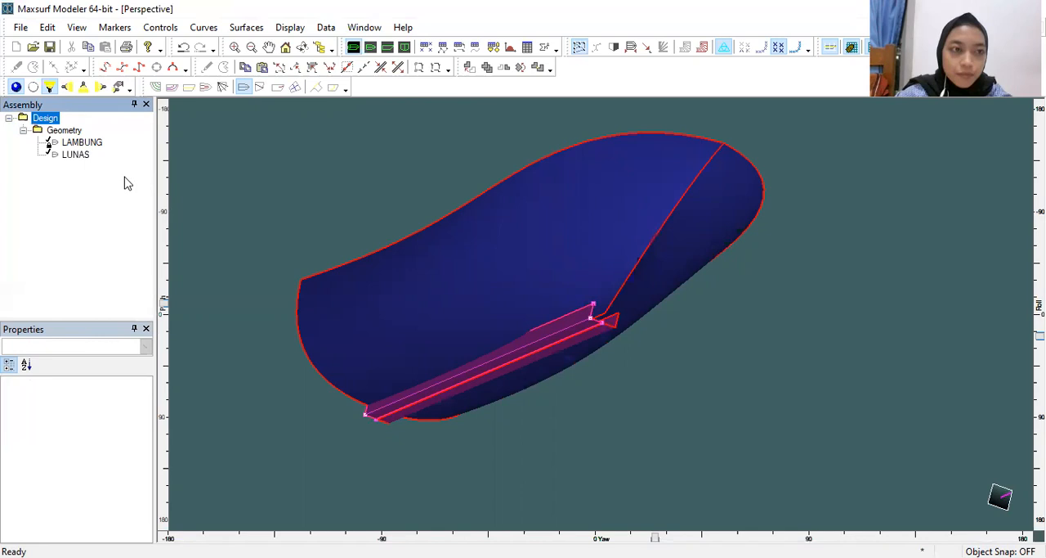
pyautogui.click(76, 155)
pyautogui.rightClick(70, 156)
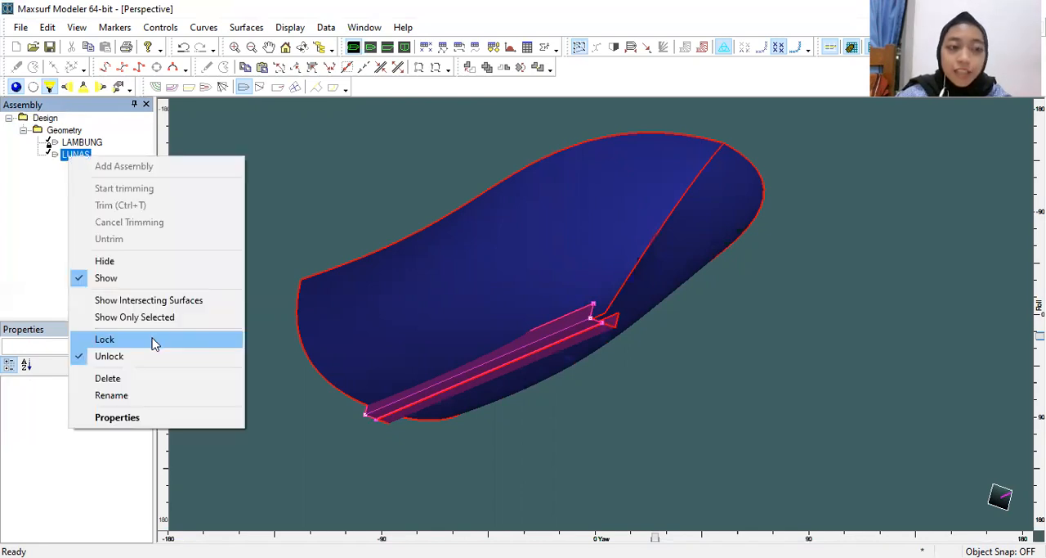
pyautogui.click(155, 343)
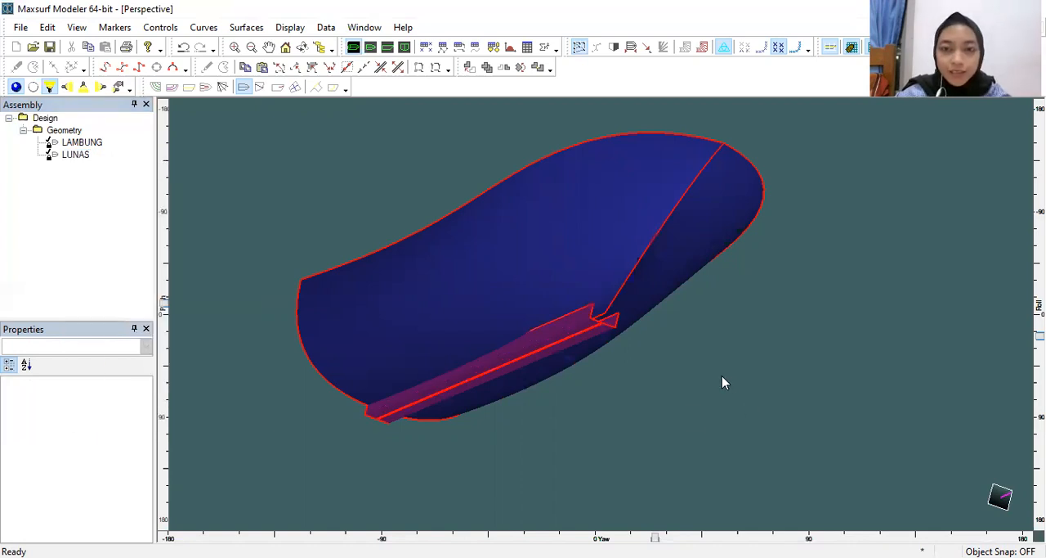
# Step: Add another box surface in the profile view and move its aft end to the stern's zero point, at about -0.015 m longitudinally
pyautogui.scroll(-2, 721, 381)
pyautogui.moveTo(722, 381); pyautogui.dragTo(654, 447, button='middle')
pyautogui.moveTo(1040, 335); pyautogui.dragTo(1040, 243)
pyautogui.moveTo(661, 321); pyautogui.dragTo(838, 186, button='middle')
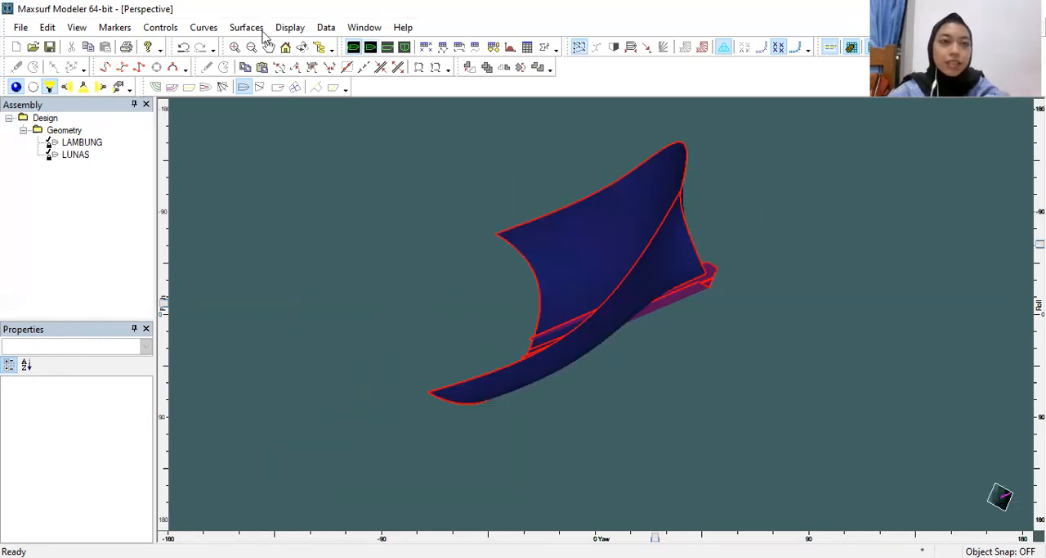
pyautogui.click(388, 49)
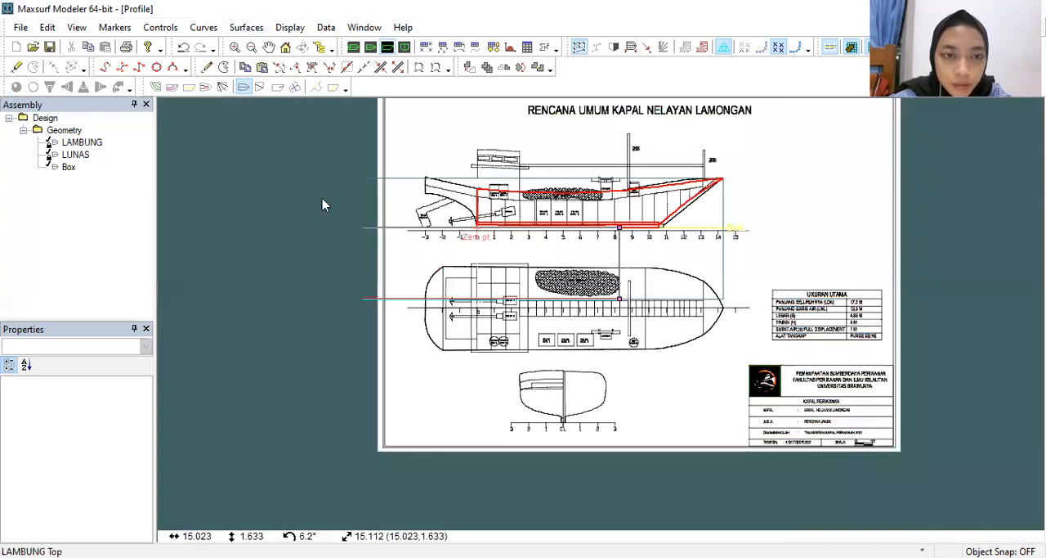
pyautogui.moveTo(331, 167); pyautogui.dragTo(357, 315)
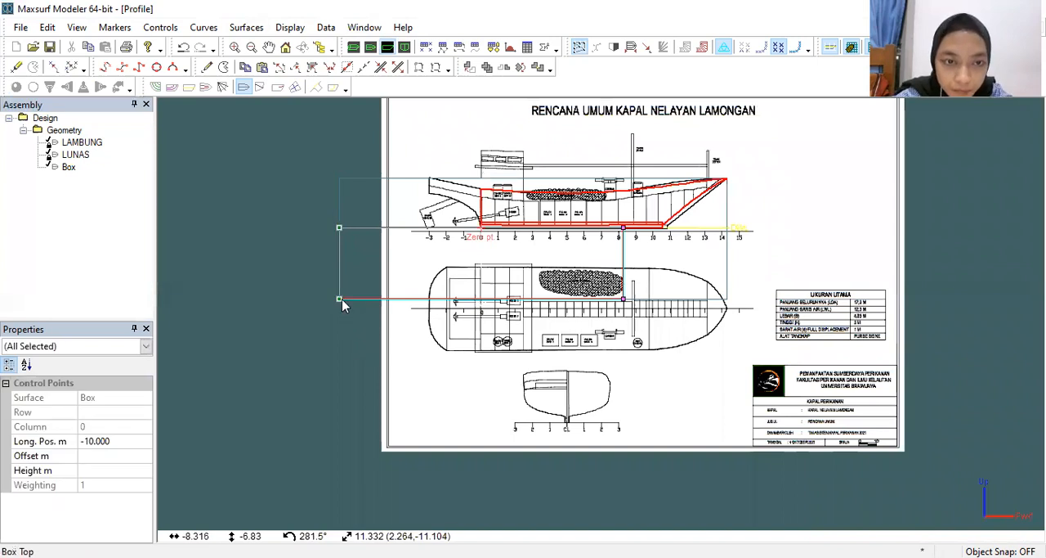
pyautogui.moveTo(448, 301); pyautogui.dragTo(484, 300)
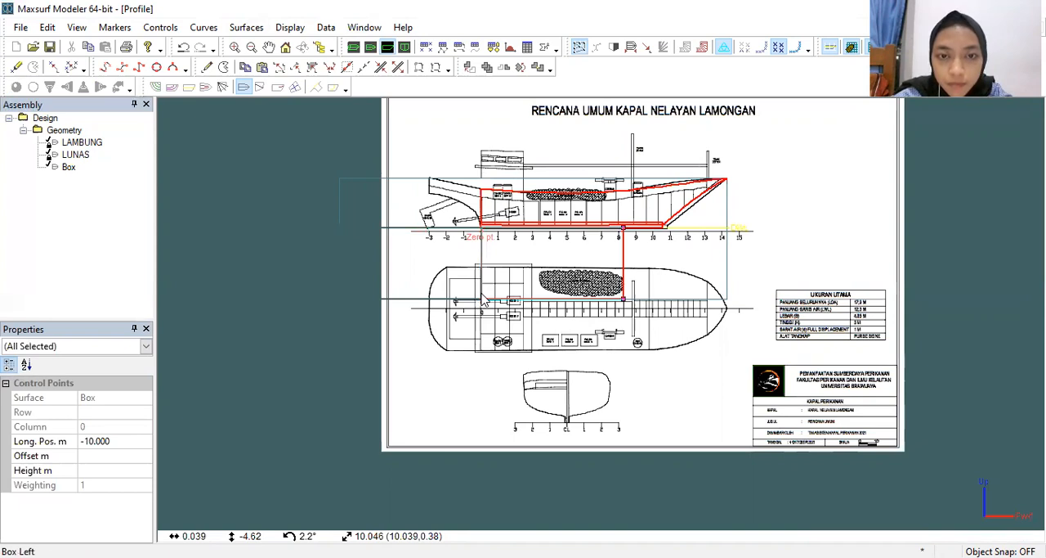
pyautogui.moveTo(484, 300); pyautogui.dragTo(483, 300)
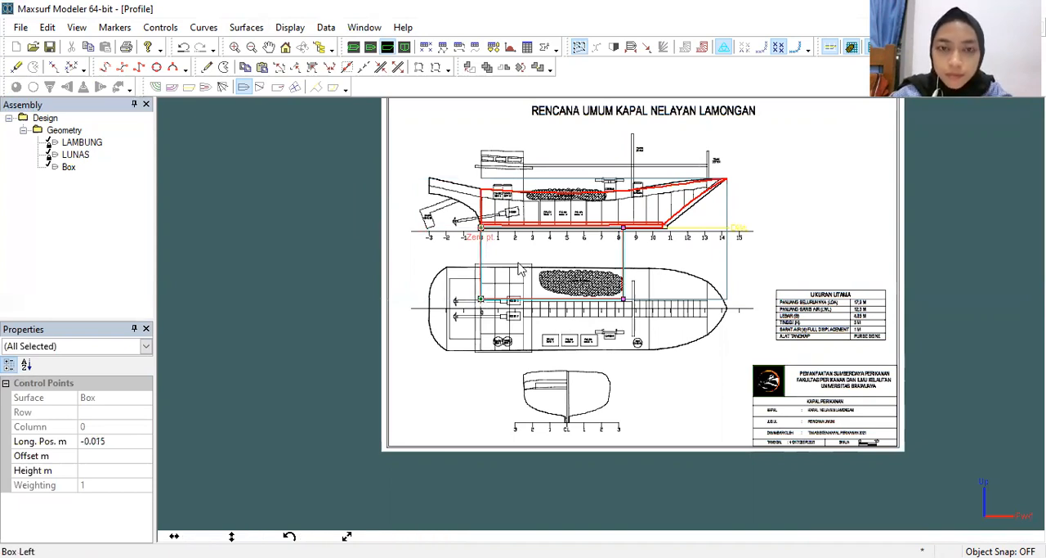
# Step: Raise the new box's lower side towards the baseline, to a height of about -0.5 m
pyautogui.scroll(3, 523, 270)
pyautogui.moveTo(679, 187); pyautogui.dragTo(586, 281, button='middle')
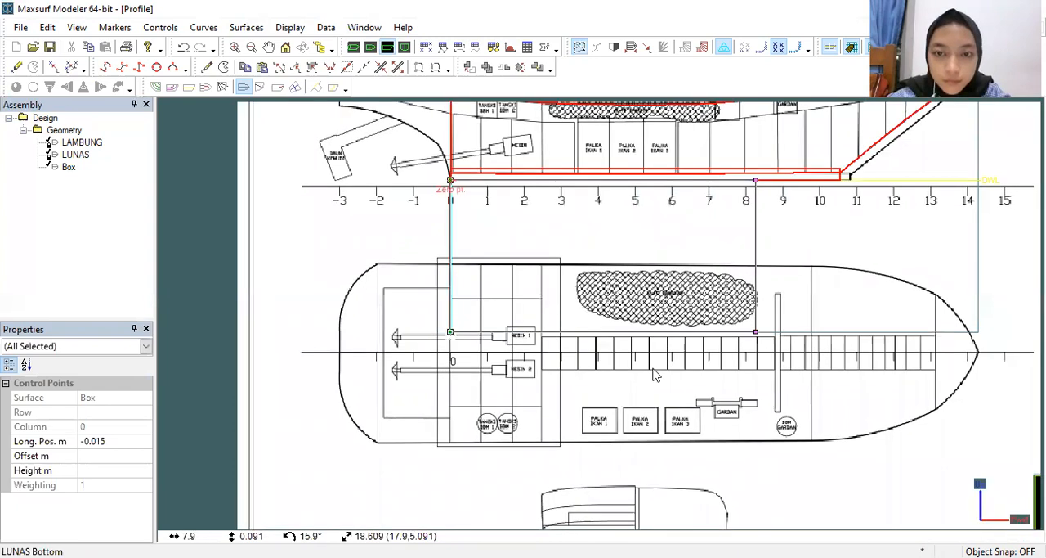
pyautogui.moveTo(651, 485); pyautogui.dragTo(614, 235)
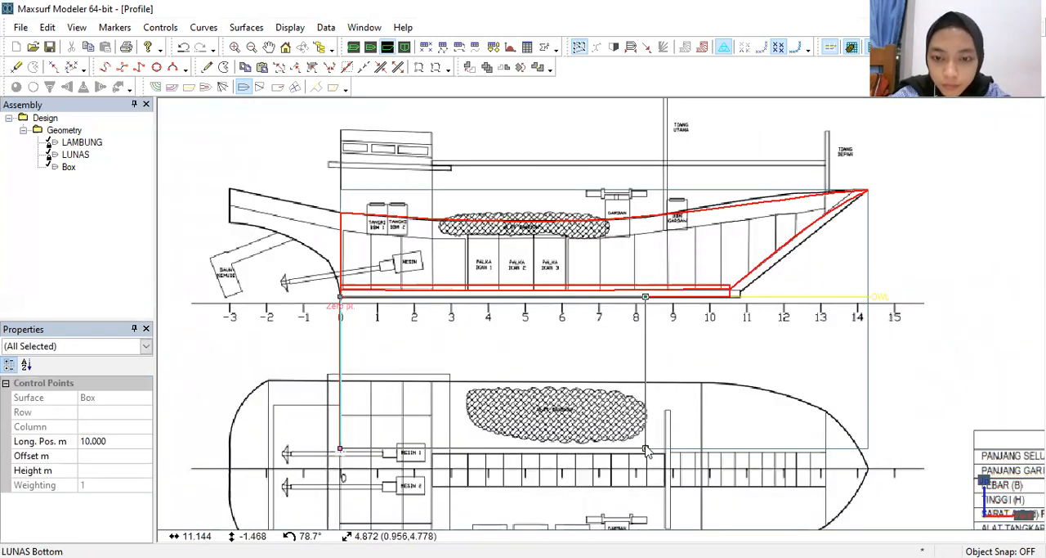
pyautogui.click(645, 451)
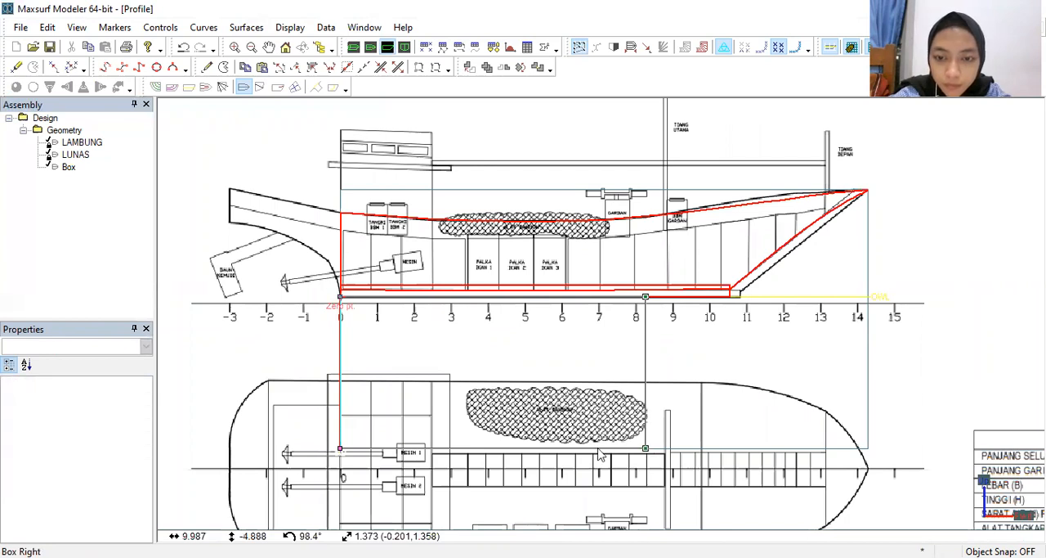
pyautogui.moveTo(312, 427); pyautogui.dragTo(646, 452)
pyautogui.moveTo(642, 333); pyautogui.dragTo(640, 312)
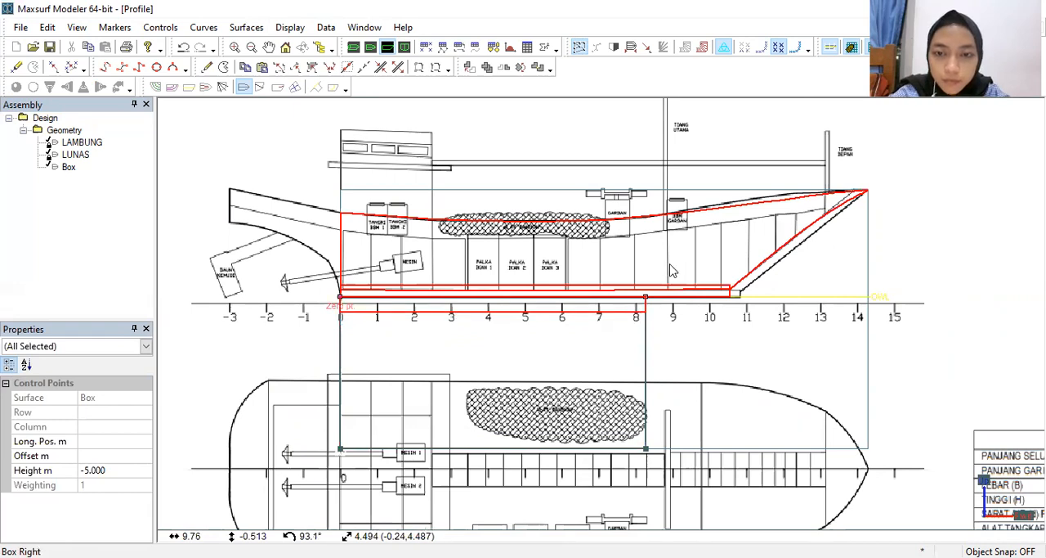
# Step: Shorten the box from its forward end and shift it to the bow, with its lower side on the baseline and its aft end near the keel's forward end
pyautogui.click(646, 315)
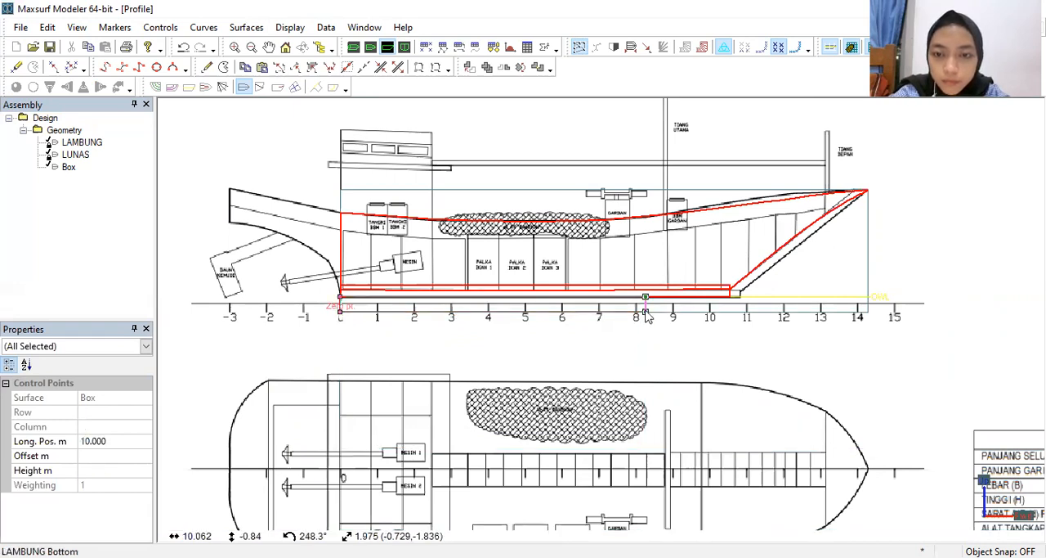
pyautogui.moveTo(558, 316); pyautogui.dragTo(276, 262)
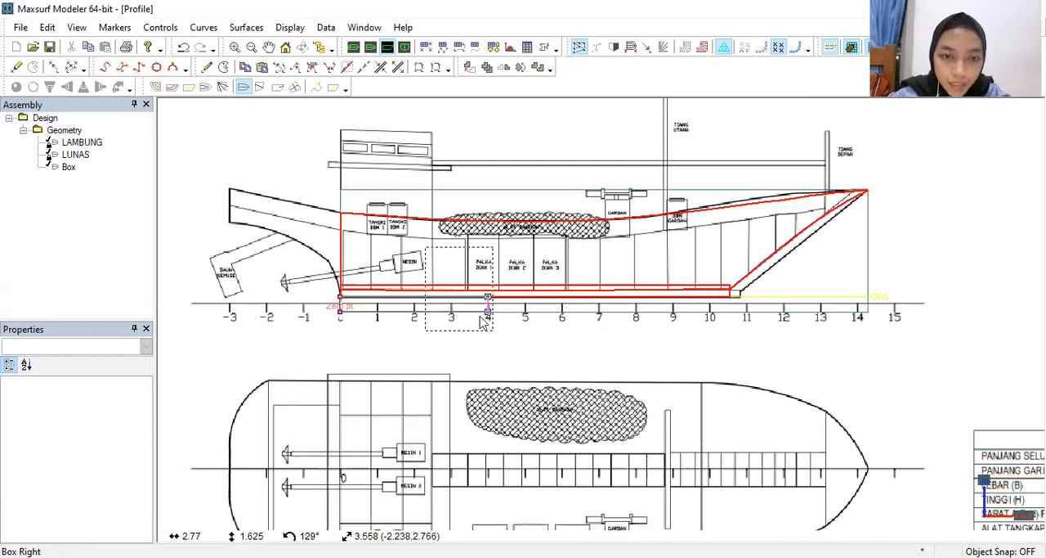
pyautogui.moveTo(561, 317); pyautogui.dragTo(890, 350)
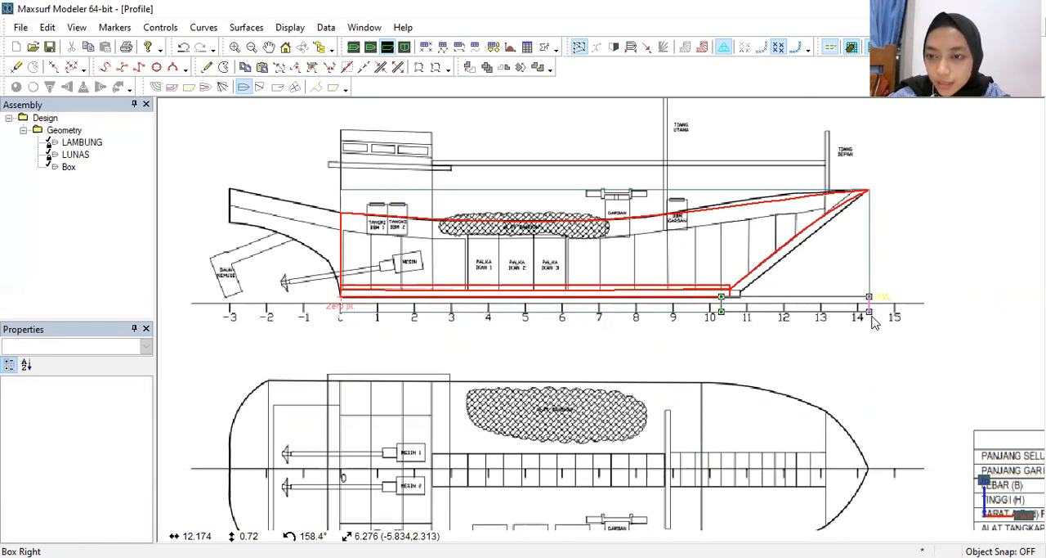
pyautogui.moveTo(874, 301)
pyautogui.mouseDown()
pyautogui.moveTo(873, 288)
pyautogui.moveTo(873, 303)
pyautogui.moveTo(858, 306)
pyautogui.mouseUp()
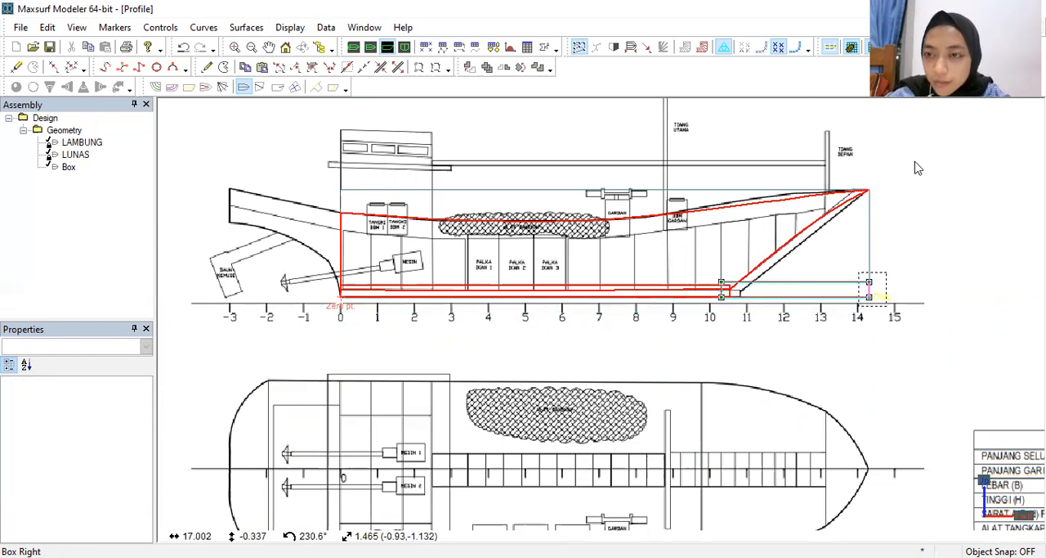
# Step: Raise the box's forward end to the stem head so that the box slopes along the stem
pyautogui.scroll(2, 919, 168)
pyautogui.scroll(1, 869, 331)
pyautogui.moveTo(566, 329); pyautogui.dragTo(834, 372)
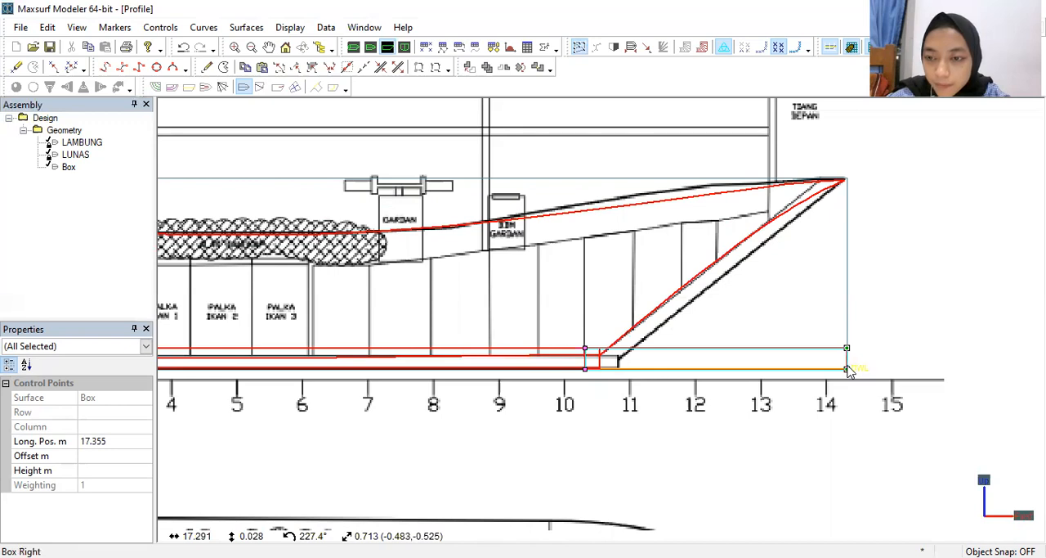
pyautogui.moveTo(847, 368); pyautogui.dragTo(831, 189)
pyautogui.hotkey('ctrl', 'z')
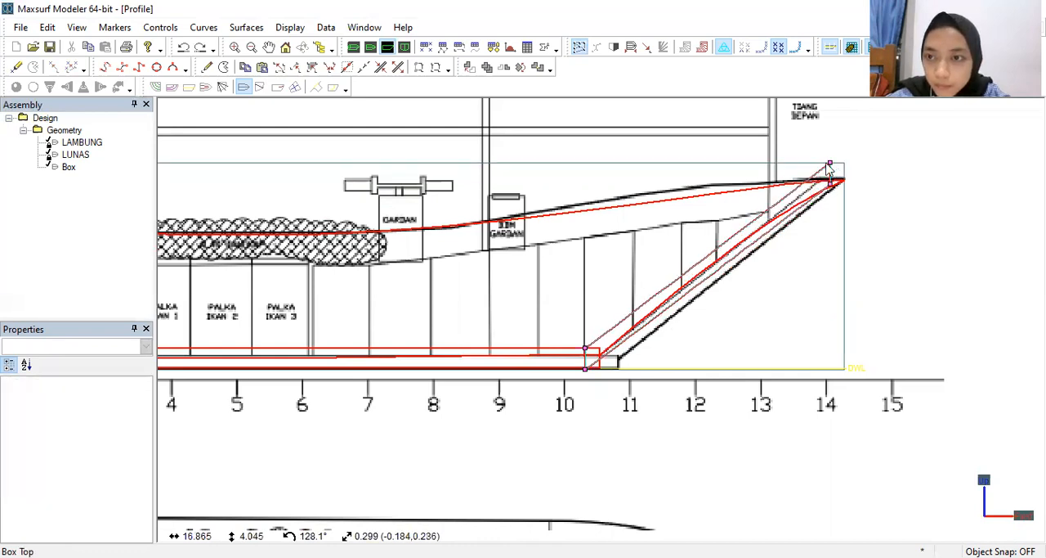
# Step: Lower the box's upper forward control point to the level of the other forward point and move both forward to the bow tip
pyautogui.moveTo(826, 167); pyautogui.dragTo(854, 208)
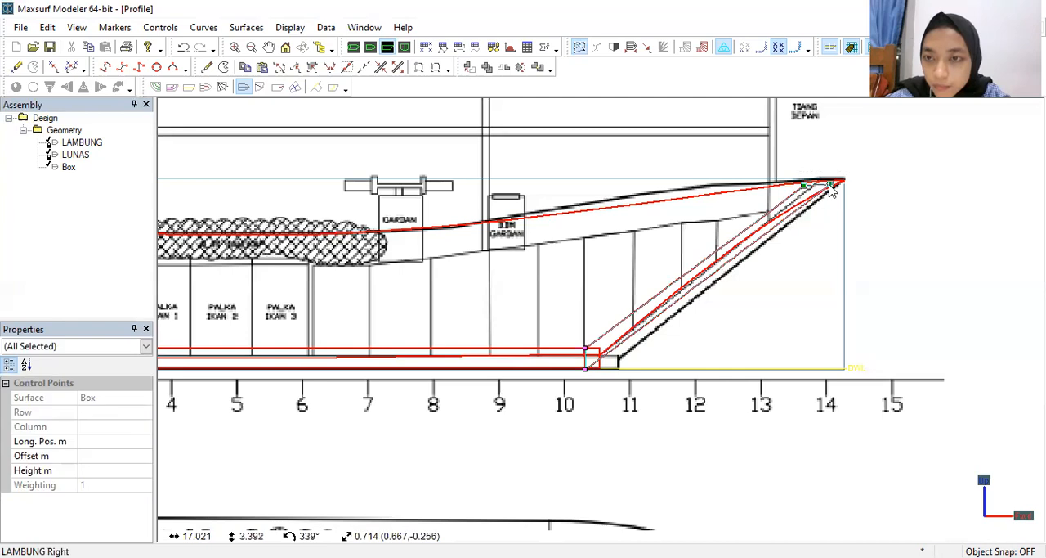
pyautogui.moveTo(832, 188); pyautogui.dragTo(853, 192)
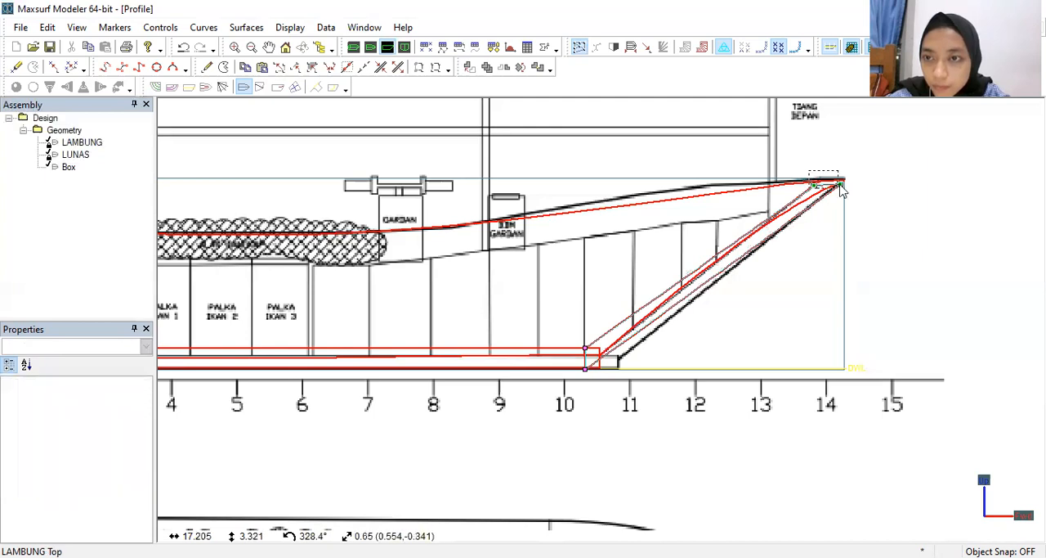
pyautogui.moveTo(841, 185); pyautogui.dragTo(857, 189)
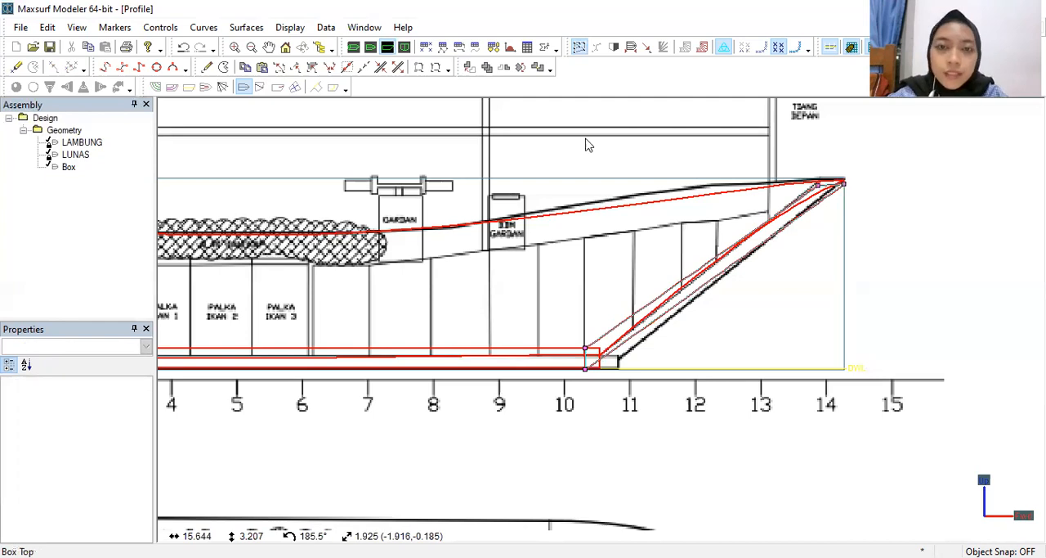
# Step: In the body plan, narrow the stem box to the keel's half-width, about 0.338 m, and inspect it in the perspective view
pyautogui.click(404, 47)
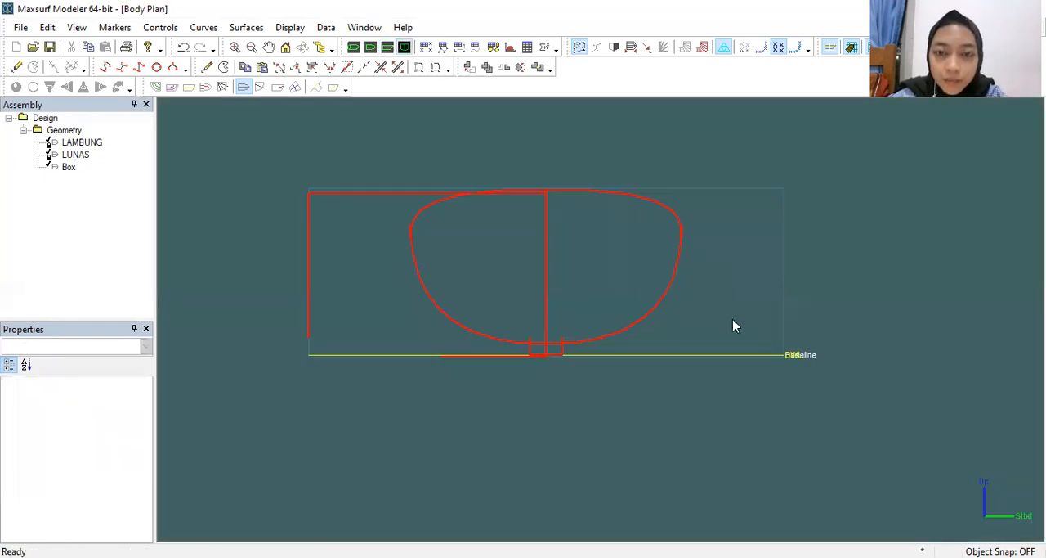
pyautogui.moveTo(765, 160); pyautogui.dragTo(562, 357)
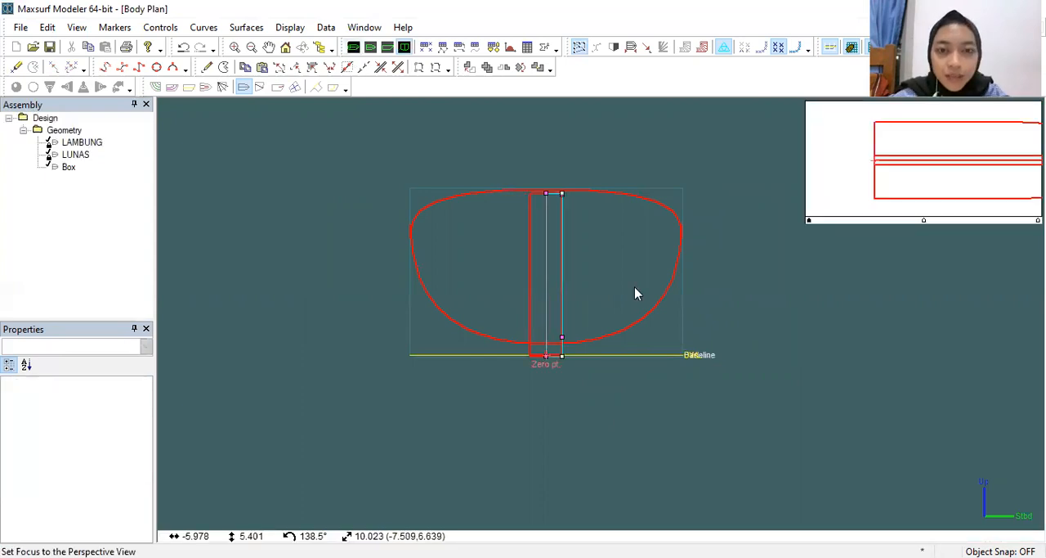
pyautogui.hotkey('ctrl', '1')
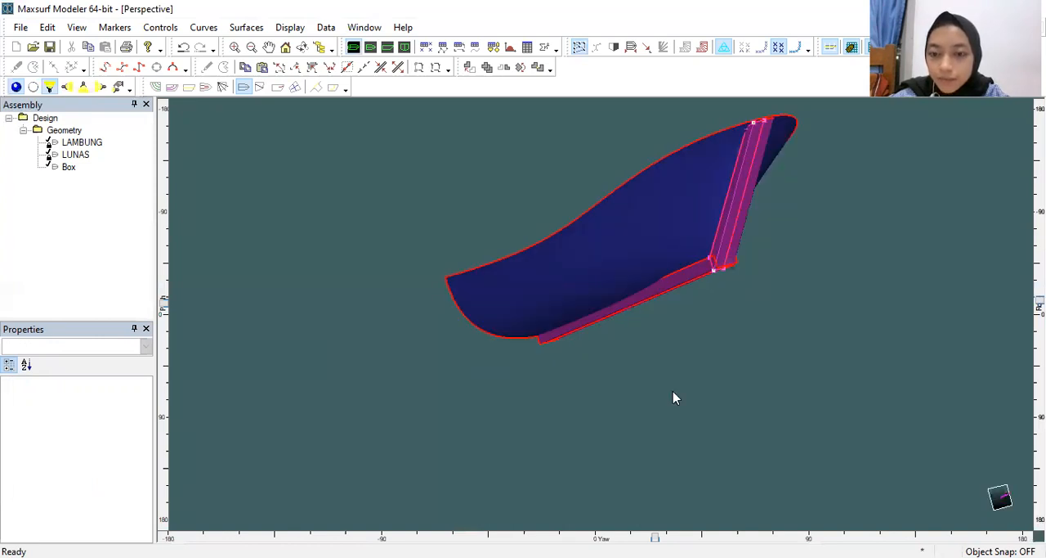
pyautogui.press('Left')
pyautogui.press('Left')
pyautogui.press('Left')
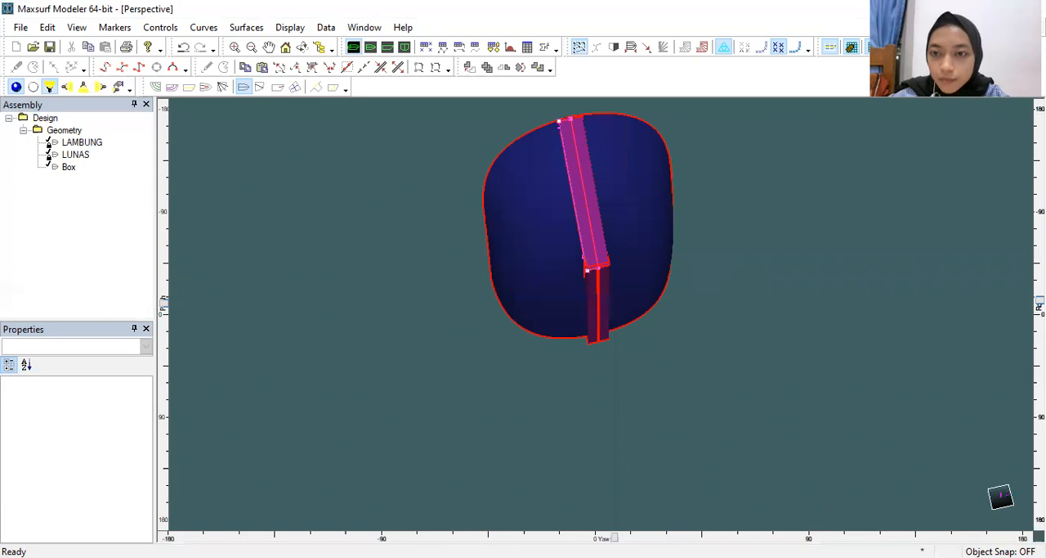
pyautogui.moveTo(615, 537); pyautogui.dragTo(728, 537)
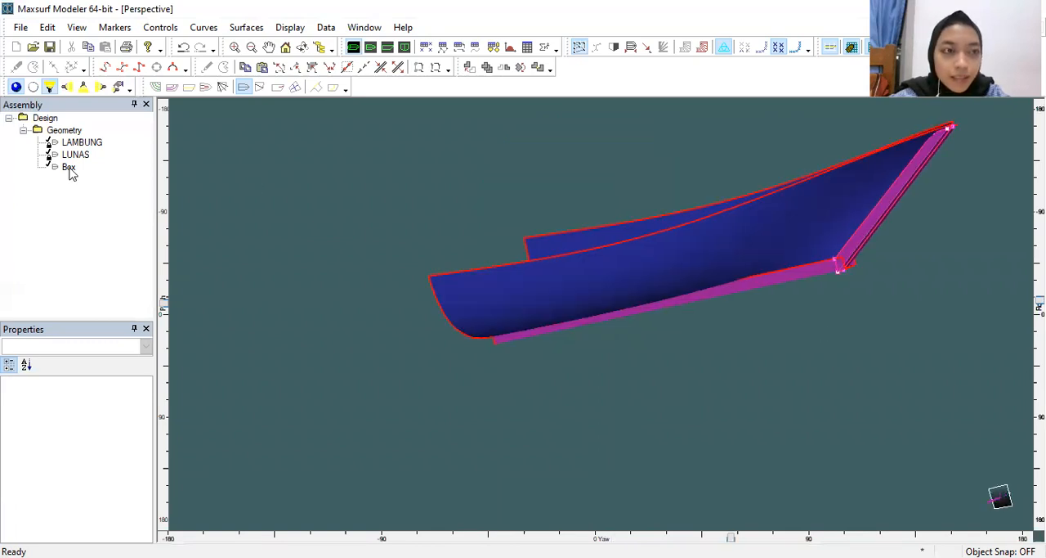
# Step: Rename the stem box surface L HALUAN and set its appearance colour to yellow
pyautogui.click(69, 168)
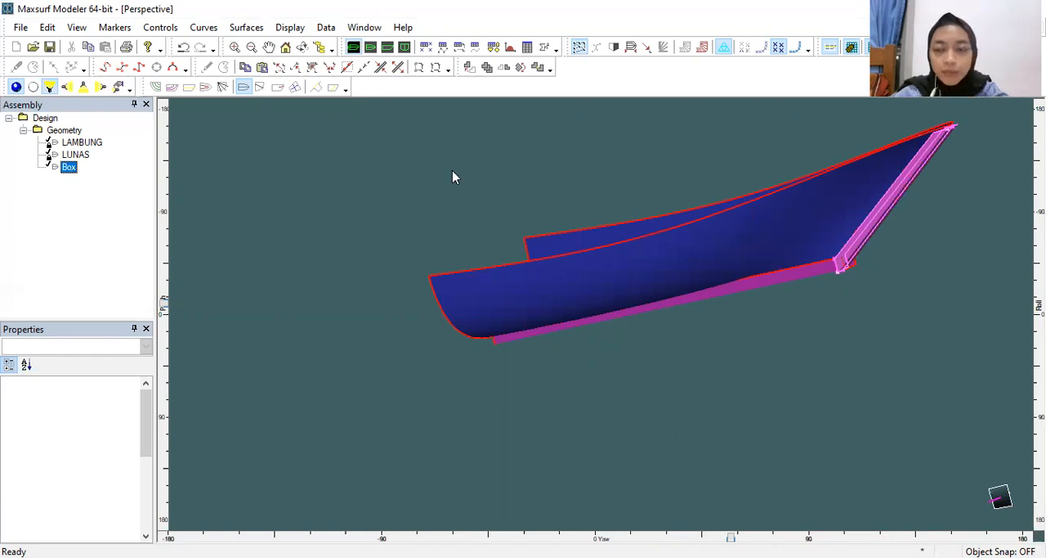
pyautogui.write('L HALUA')
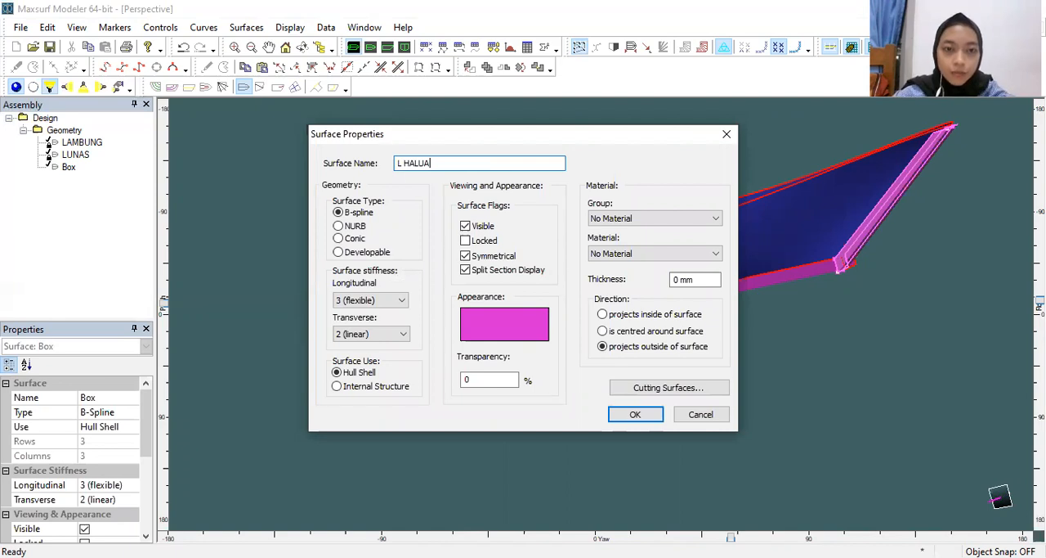
pyautogui.write('N')
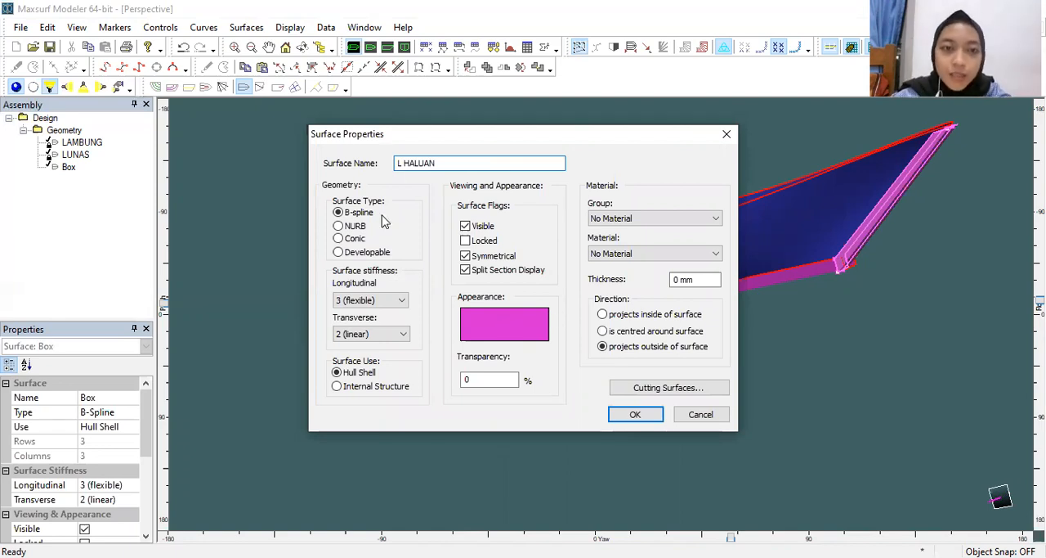
pyautogui.click(499, 327)
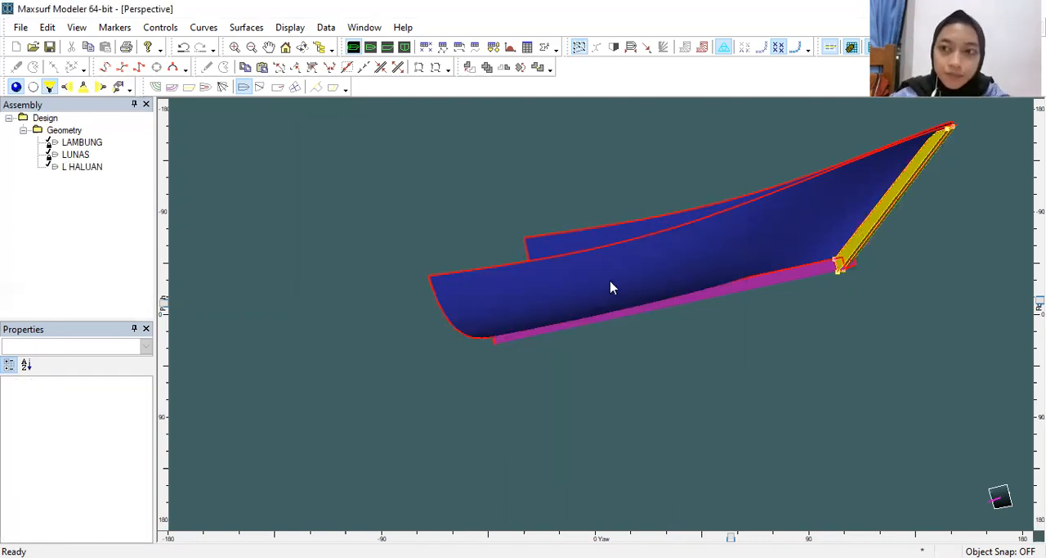
# Step: In the profile view, move the stem box's upper aft control point at the bow aft to about 16.567 m longitudinally
pyautogui.moveTo(1039, 300); pyautogui.dragTo(1040, 260)
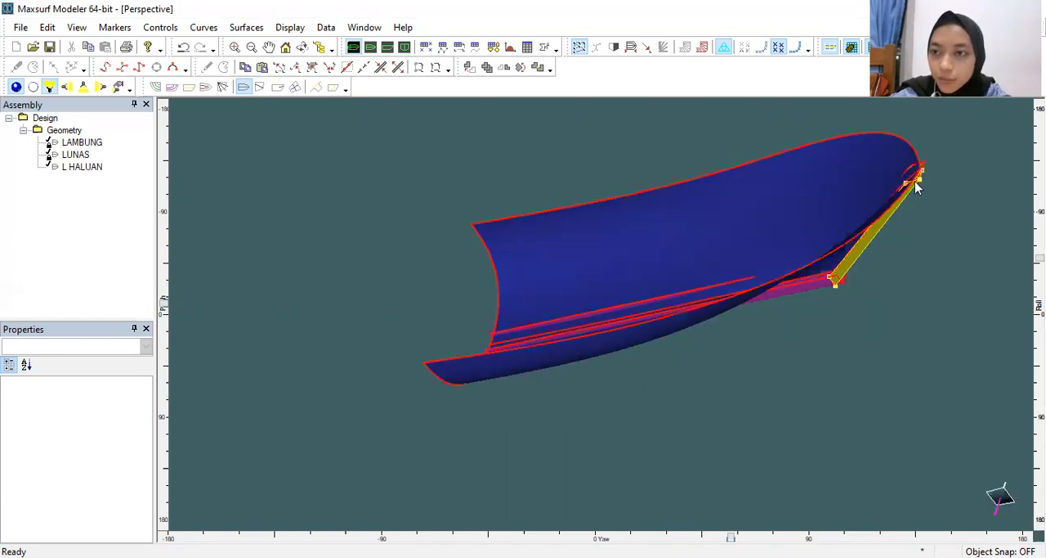
pyautogui.click(389, 48)
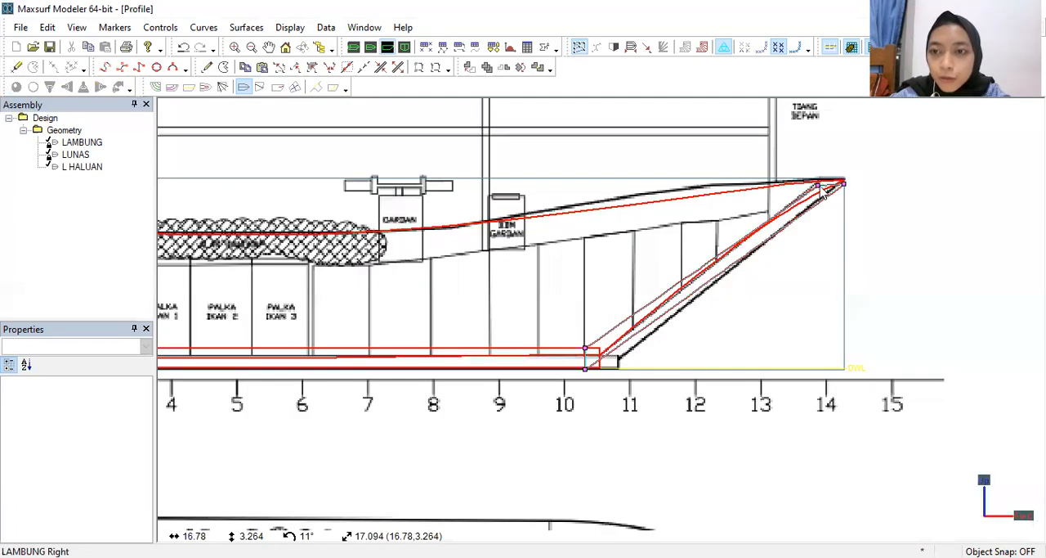
pyautogui.click(820, 188)
pyautogui.moveTo(818, 186); pyautogui.dragTo(805, 187)
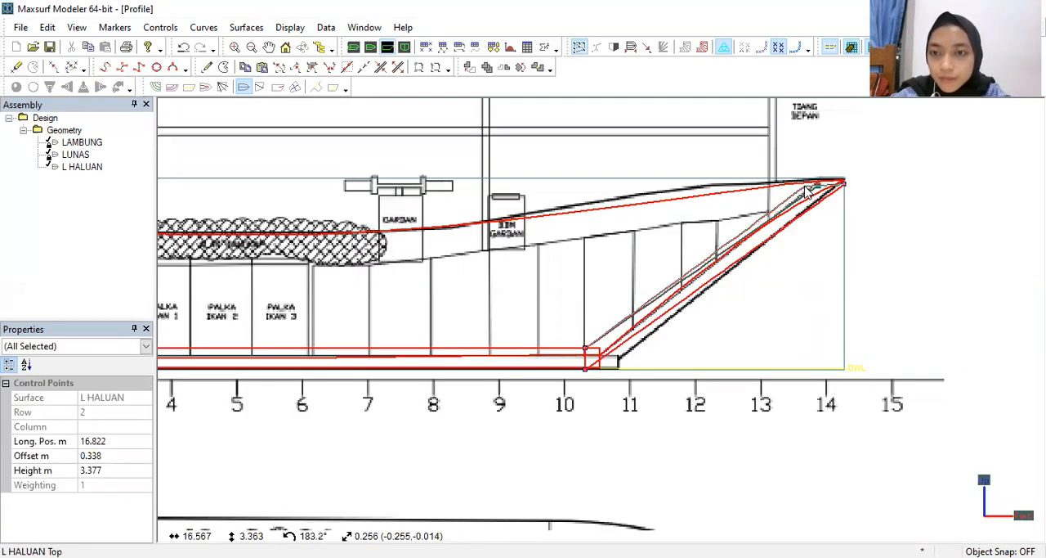
pyautogui.click(820, 144)
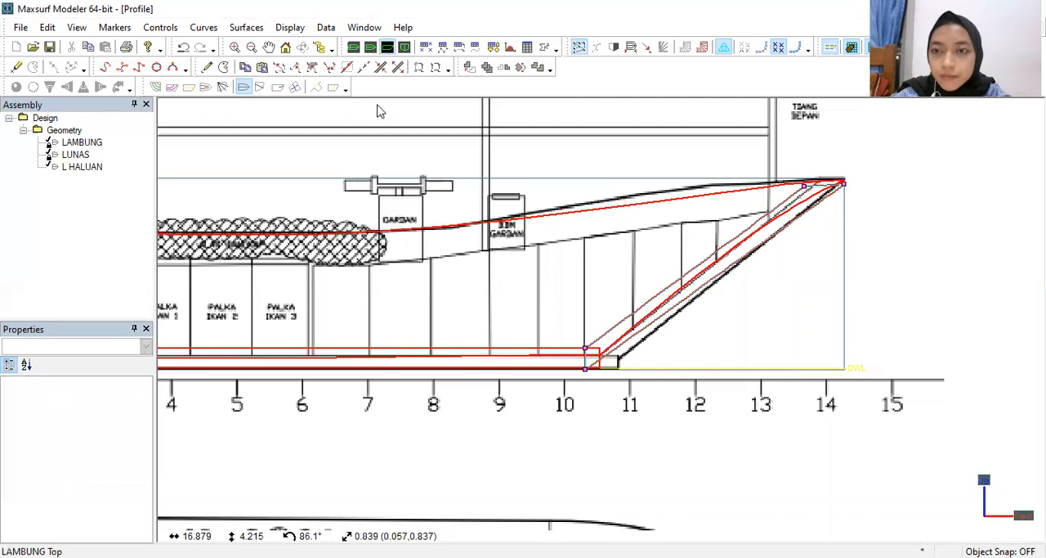
# Step: Lock the L HALUAN surface
pyautogui.rightClick(73, 168)
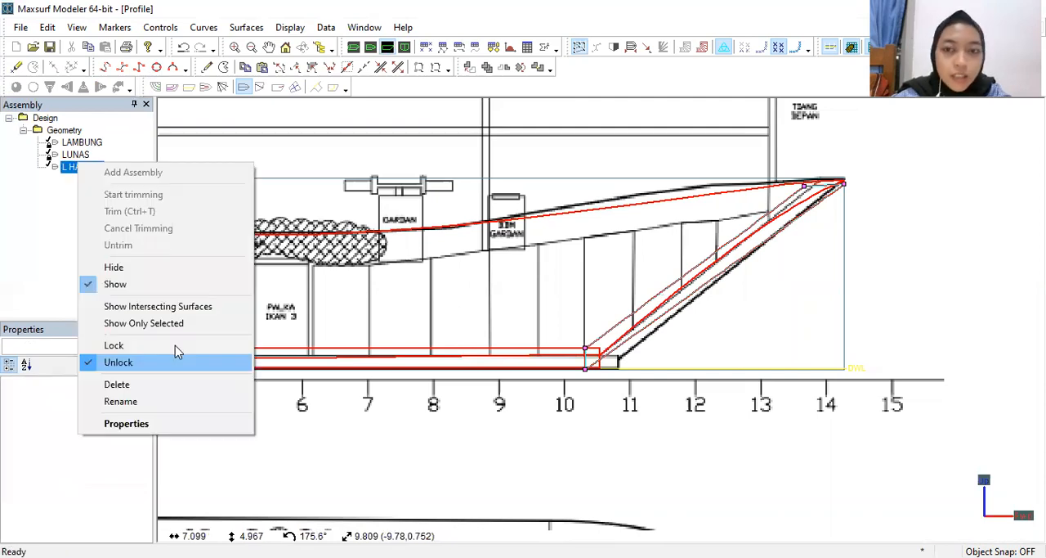
pyautogui.click(577, 257)
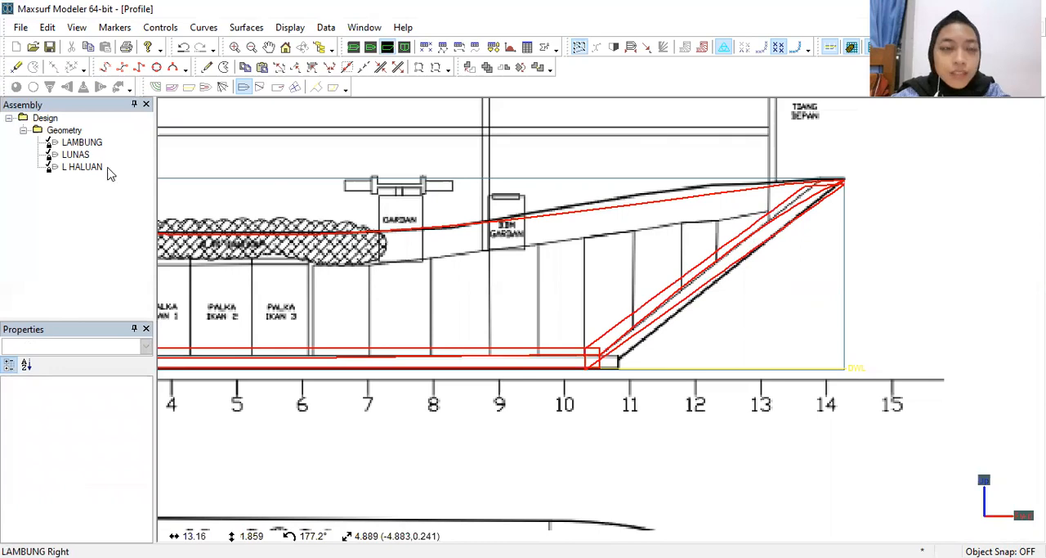
# Step: Add a box surface for the stern and move its aft control points to the drawing's stern end, about -3.661 m longitudinally
pyautogui.scroll(-4, 500, 297)
pyautogui.moveTo(502, 298); pyautogui.dragTo(769, 313, button='middle')
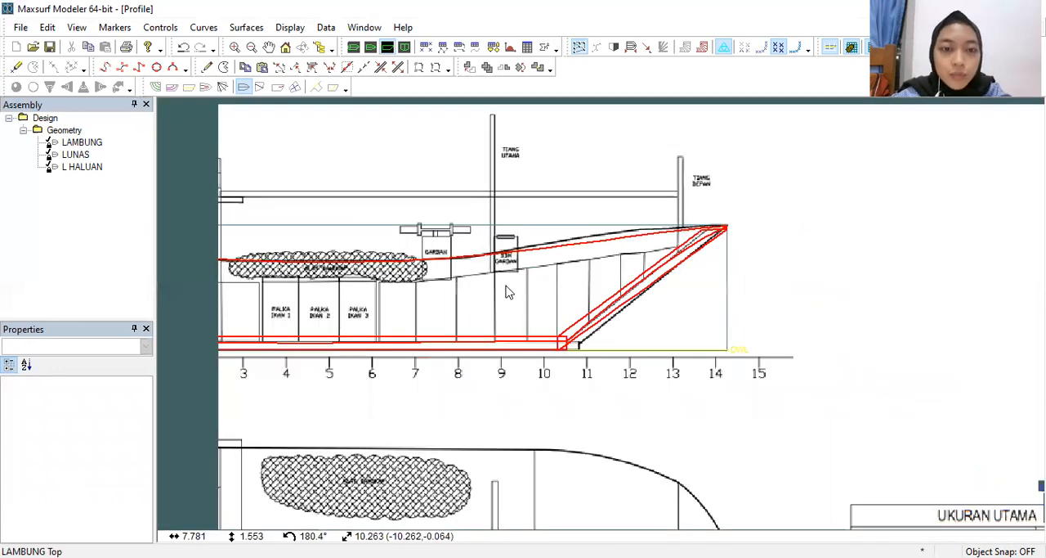
pyautogui.moveTo(509, 293); pyautogui.dragTo(756, 319, button='middle')
pyautogui.click(405, 47)
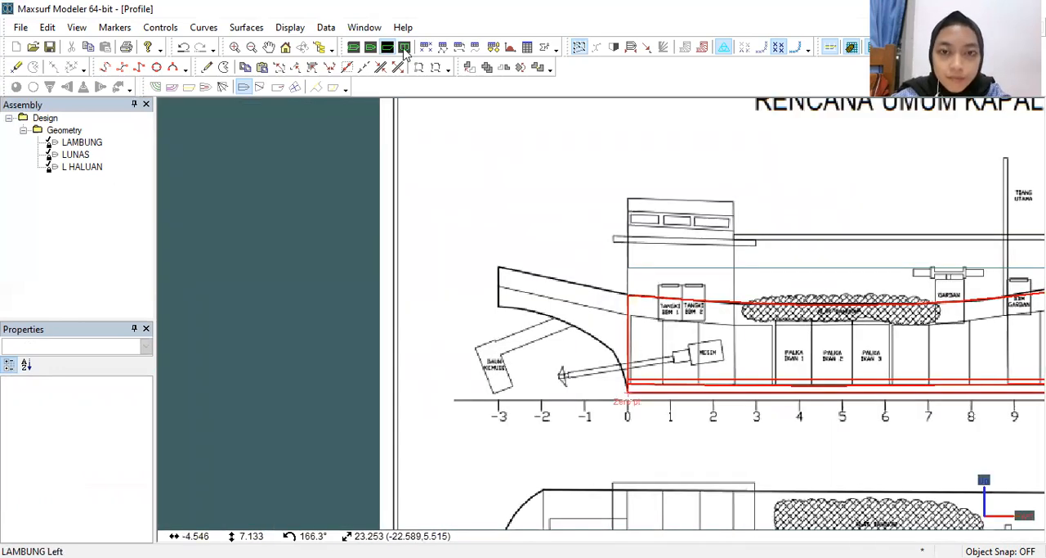
pyautogui.click(372, 49)
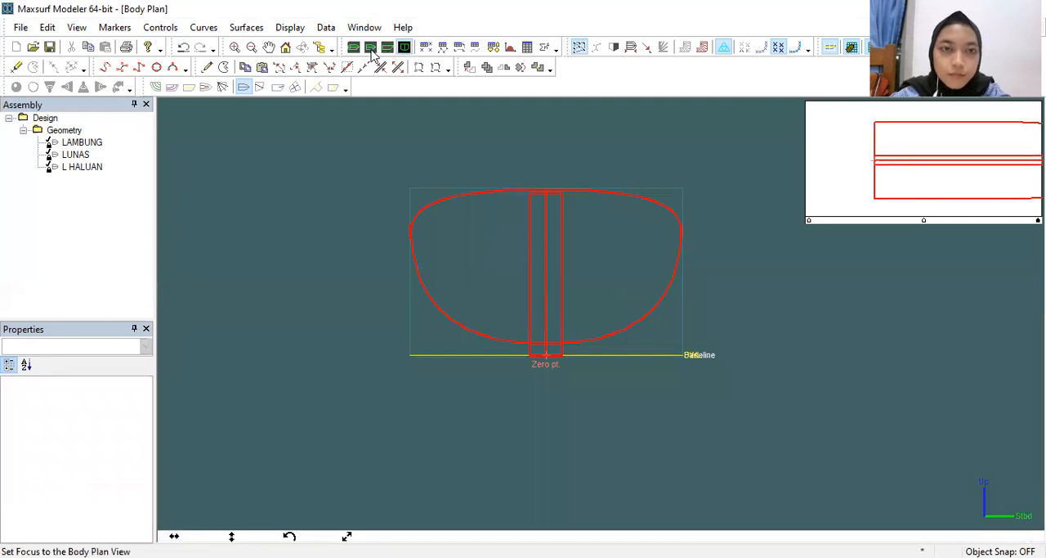
pyautogui.click(388, 49)
pyautogui.click(389, 49)
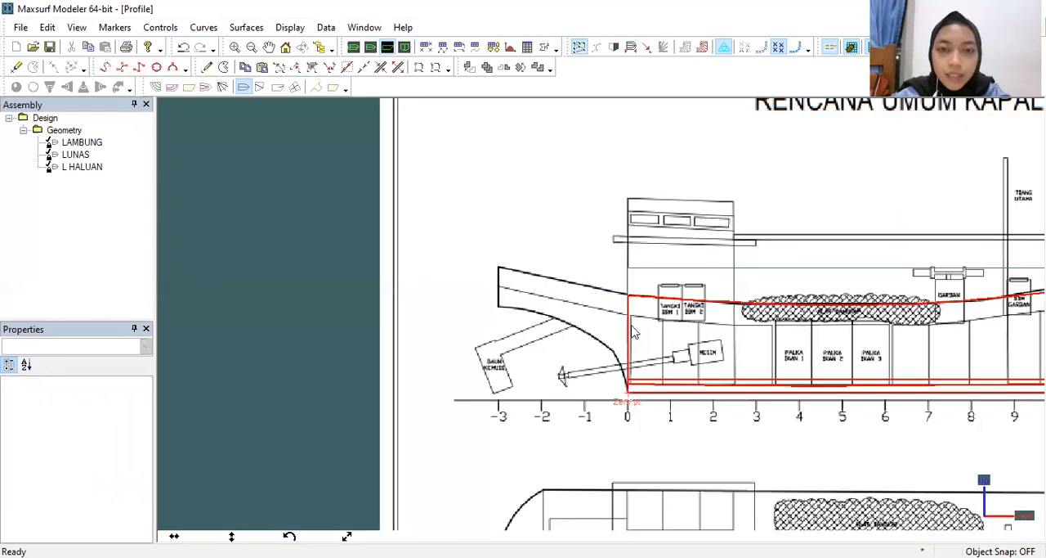
pyautogui.scroll(1, 664, 298)
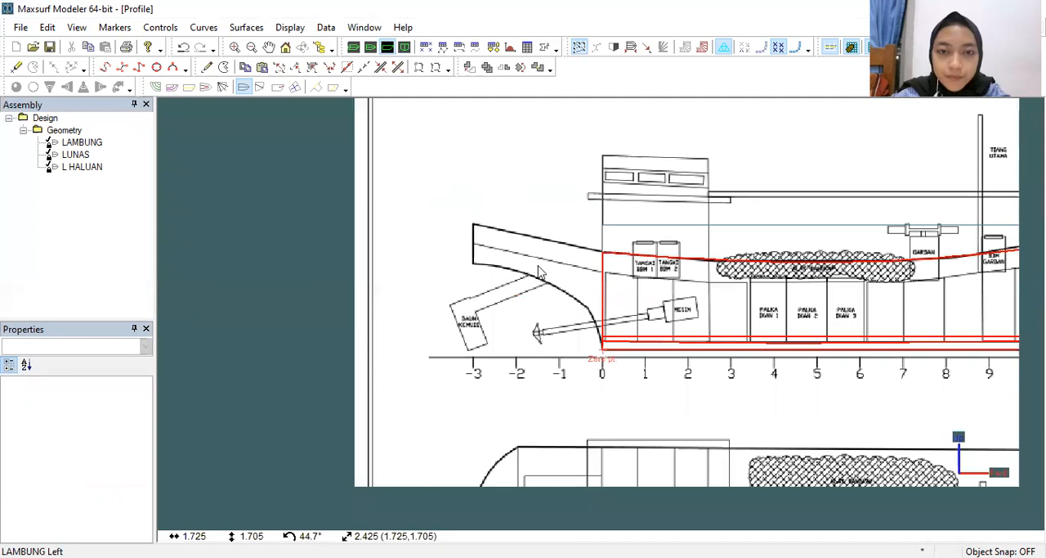
pyautogui.scroll(1, 654, 315)
pyautogui.scroll(-3, 651, 296)
pyautogui.moveTo(652, 295); pyautogui.dragTo(626, 261, button='middle')
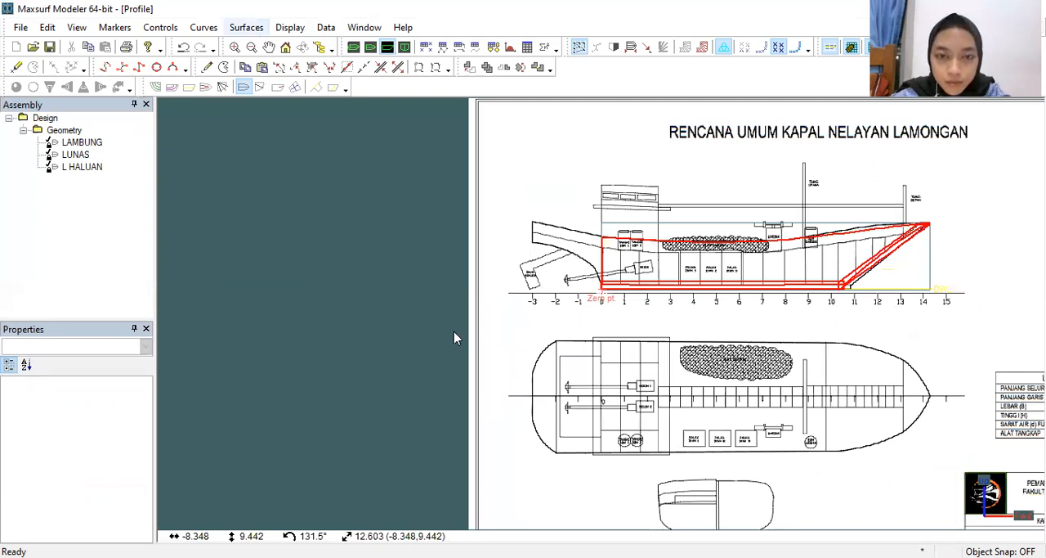
pyautogui.moveTo(390, 213)
pyautogui.mouseDown()
pyautogui.moveTo(450, 384)
pyautogui.moveTo(411, 385)
pyautogui.moveTo(532, 398)
pyautogui.mouseUp()
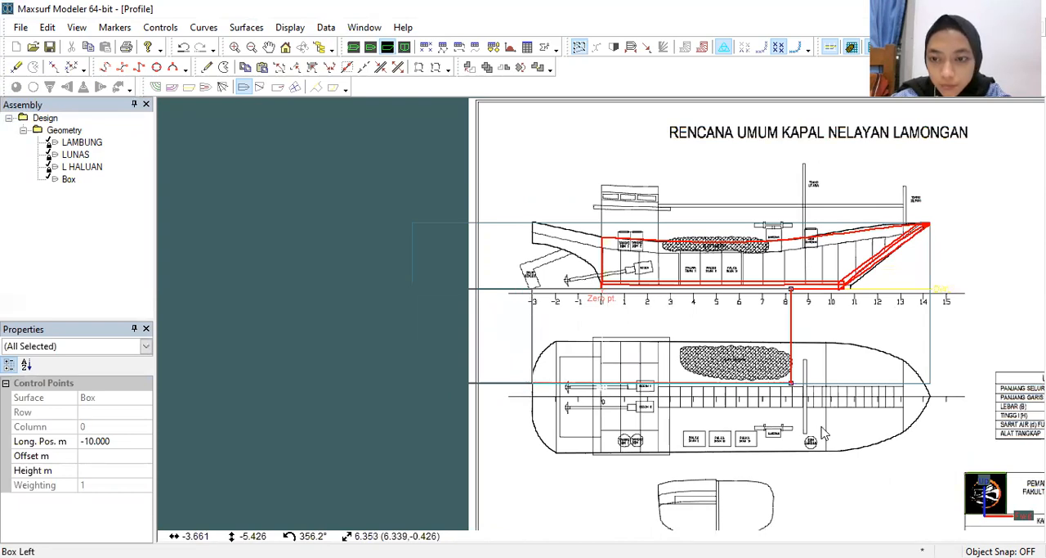
# Step: Move the stern box's forward control points to the hull's aft end, about -0.025 m longitudinally
pyautogui.click(824, 353)
pyautogui.click(790, 389)
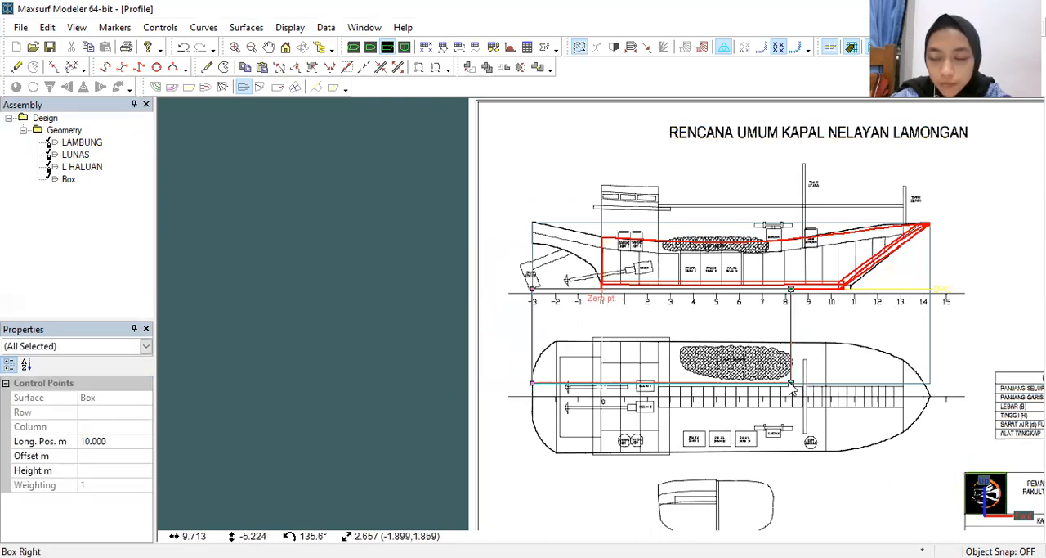
pyautogui.moveTo(748, 384); pyautogui.dragTo(602, 381)
# Step: Raise the stern box's lower control points to the baseline at about -0.023 m height
pyautogui.scroll(2, 626, 346)
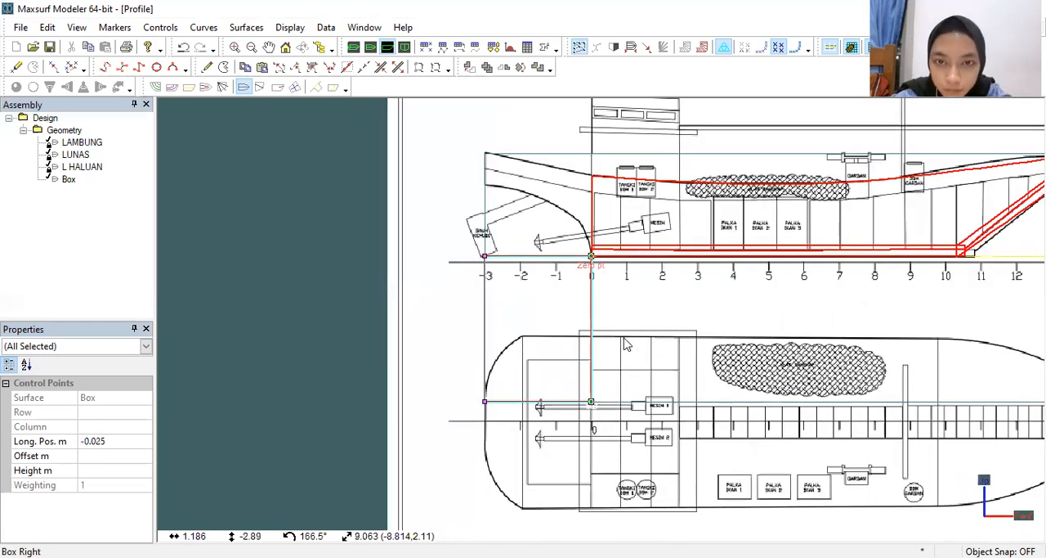
pyautogui.scroll(1, 626, 346)
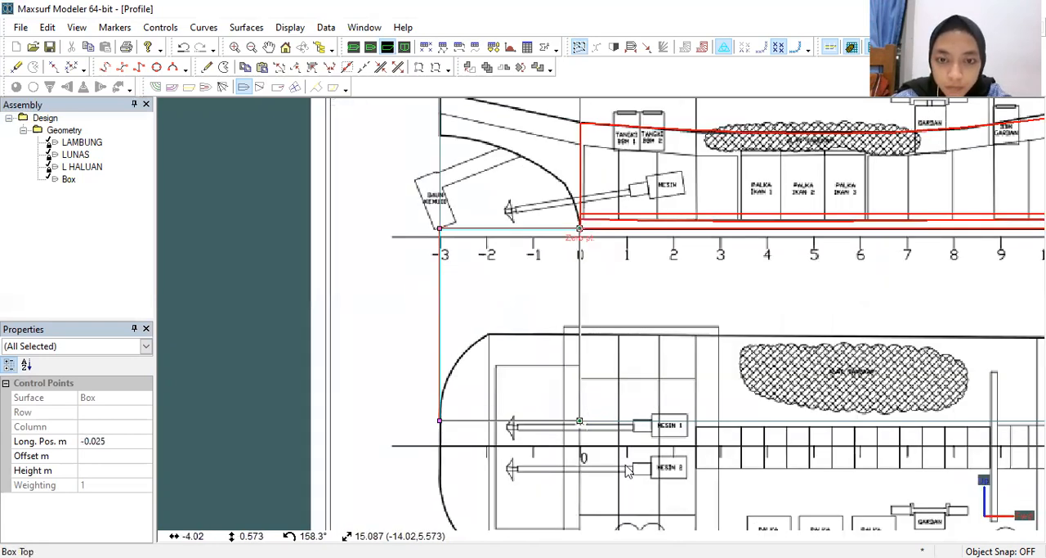
pyautogui.moveTo(626, 465); pyautogui.dragTo(619, 445)
pyautogui.moveTo(580, 419); pyautogui.dragTo(579, 235)
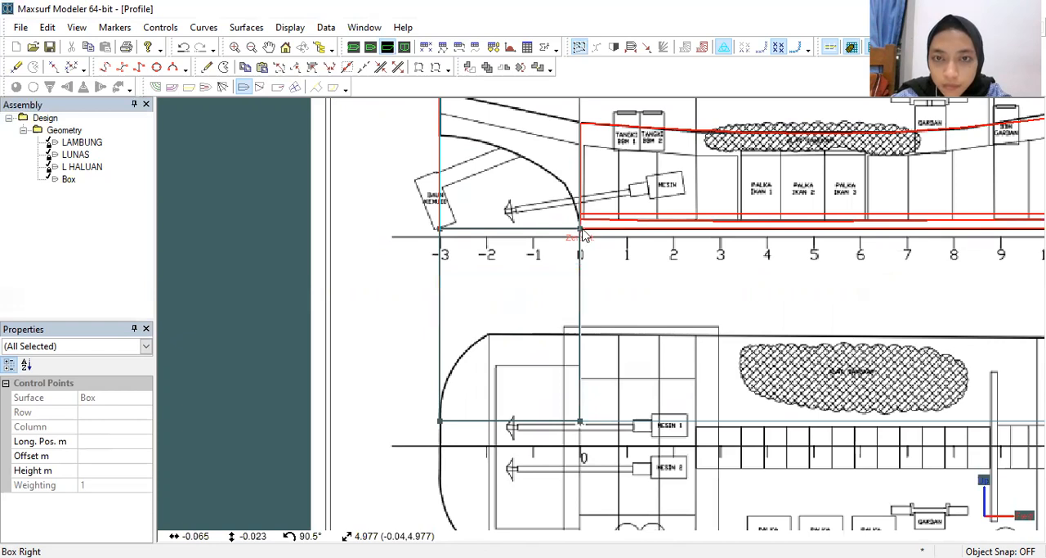
# Step: Lower the box's upper control points to the drawn deck line, aft at about 3.538 m and forward at about 2.764 m height
pyautogui.scroll(1, 582, 234)
pyautogui.scroll(1, 591, 268)
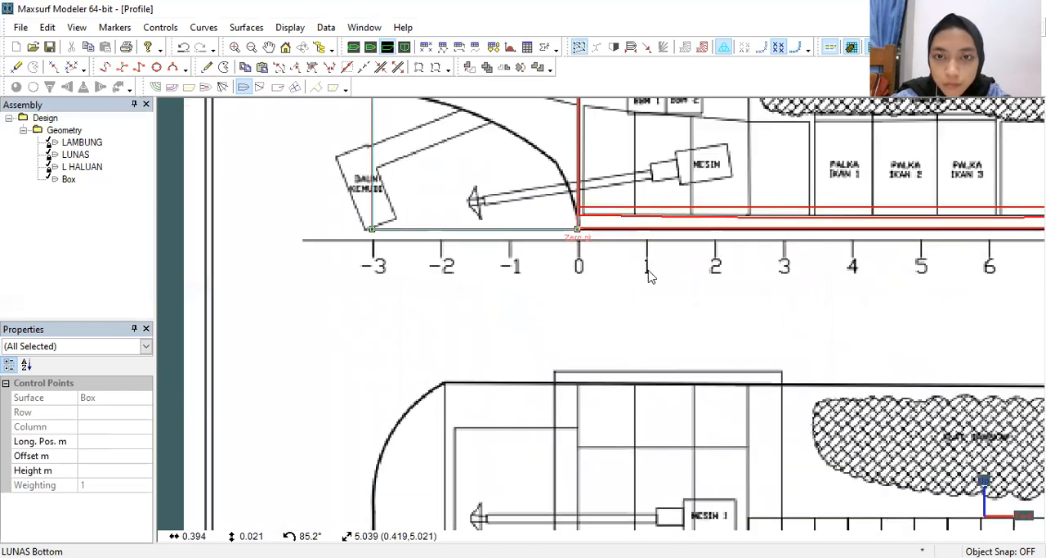
pyautogui.moveTo(649, 277); pyautogui.dragTo(666, 440, button='middle')
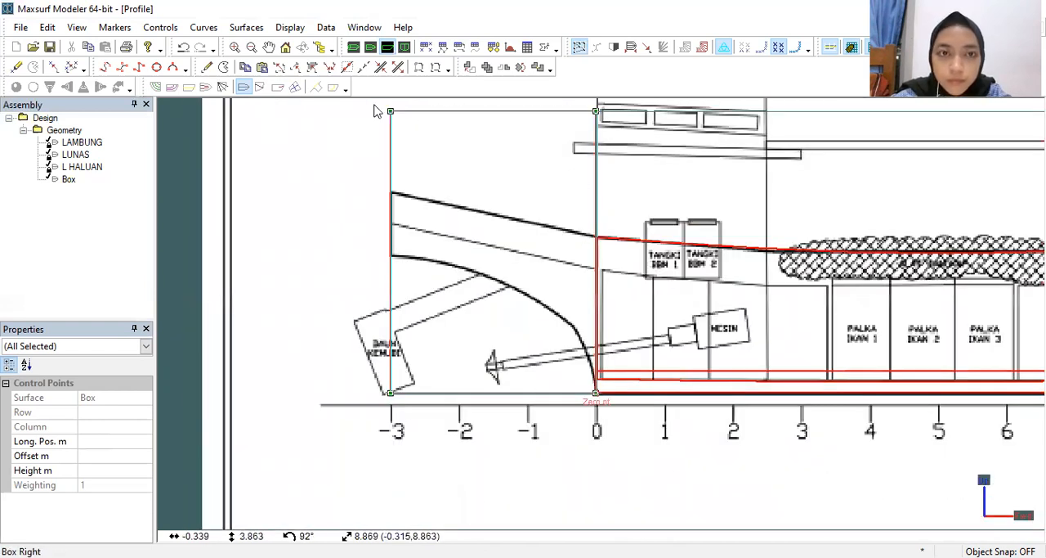
pyautogui.moveTo(375, 103); pyautogui.dragTo(428, 121)
pyautogui.moveTo(621, 131); pyautogui.dragTo(633, 140)
pyautogui.moveTo(596, 112); pyautogui.dragTo(596, 237)
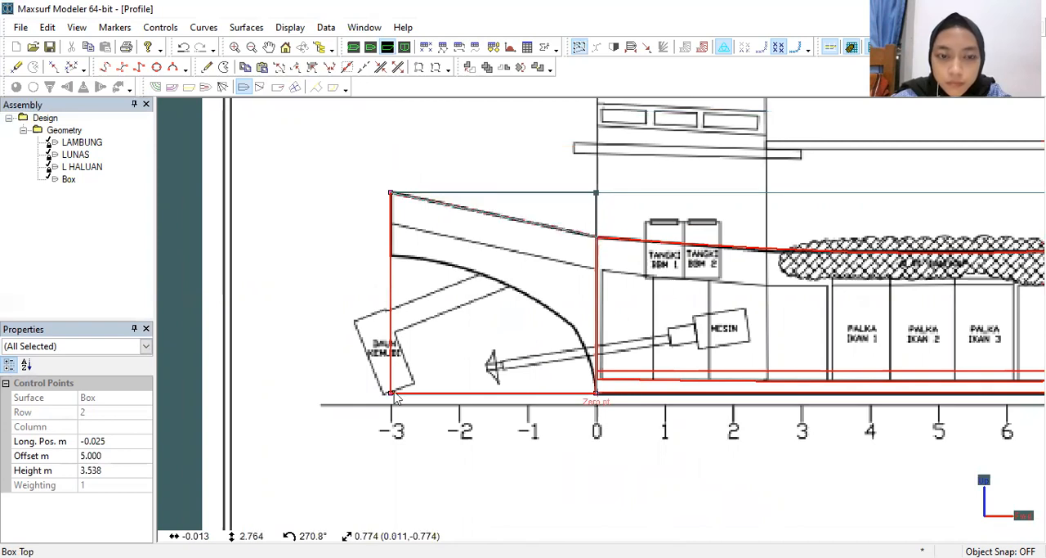
# Step: Raise the box's lower aft points to about 2.397 m and bend its bottom edge with an added control column at about -0.706 m, height 1.908 m
pyautogui.moveTo(410, 411); pyautogui.dragTo(399, 378)
pyautogui.moveTo(391, 293); pyautogui.dragTo(394, 257)
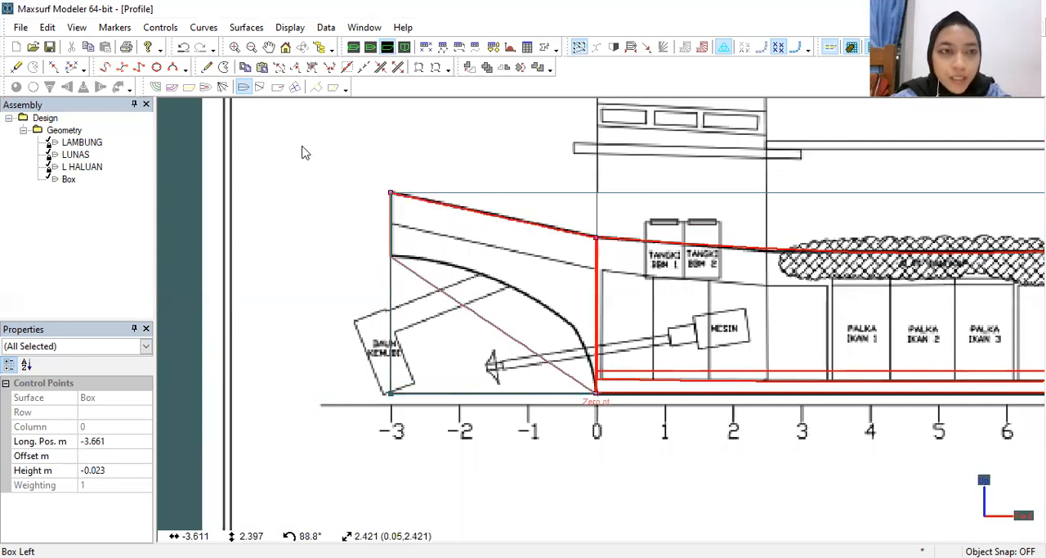
pyautogui.click(206, 66)
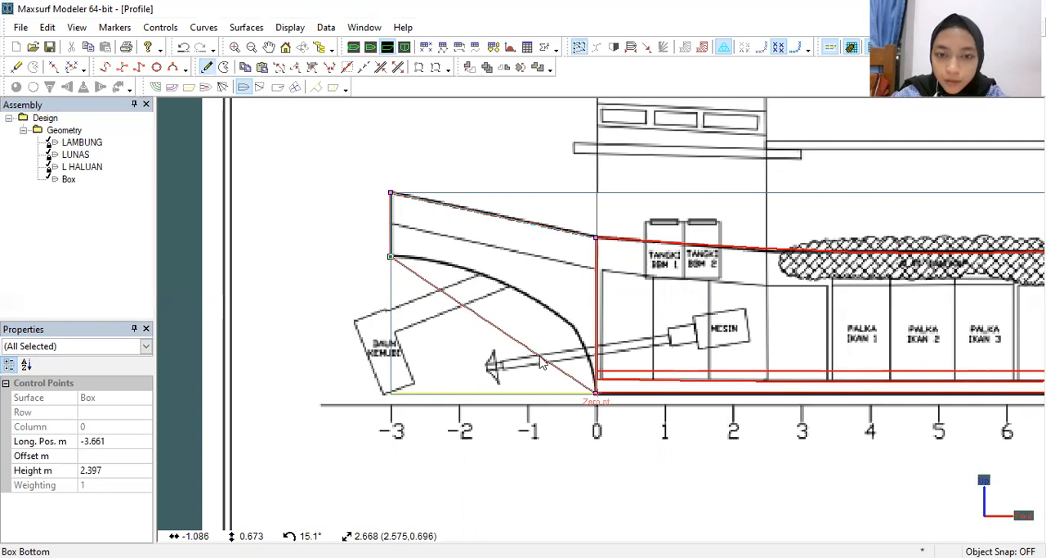
pyautogui.keyDown('ctrl'); pyautogui.click(539, 356); pyautogui.keyUp('ctrl')
pyautogui.moveTo(539, 356); pyautogui.dragTo(559, 288)
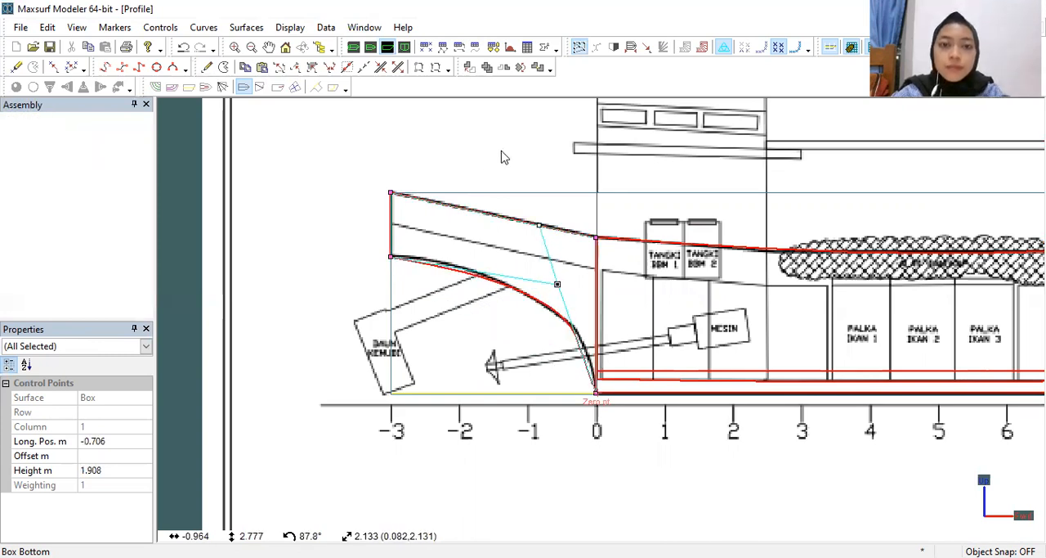
# Step: In the plan view, narrow the stern box to the hull's half-breadth, an offset of about 2.920 m
pyautogui.scroll(-2, 654, 309)
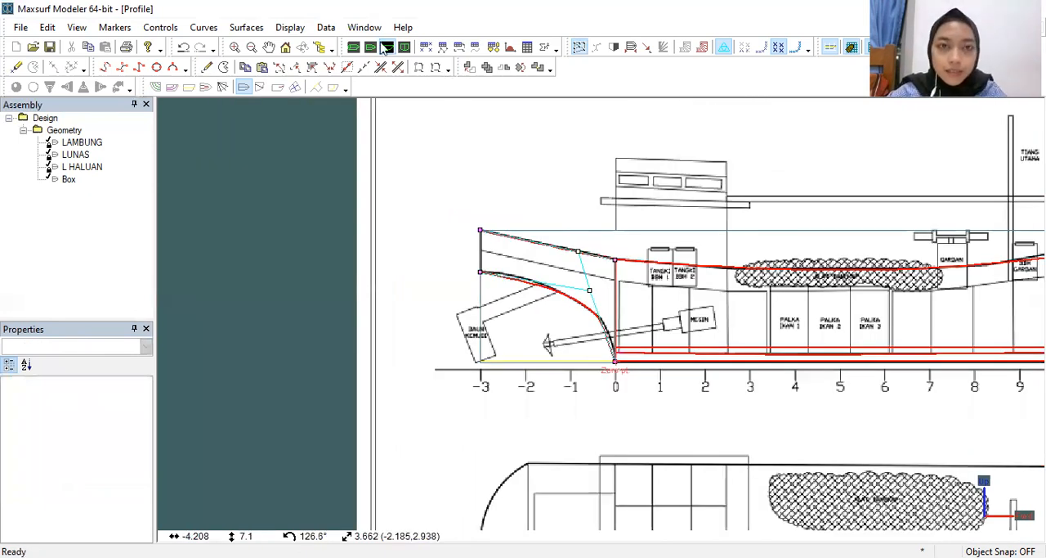
pyautogui.hotkey('ctrl', '2')
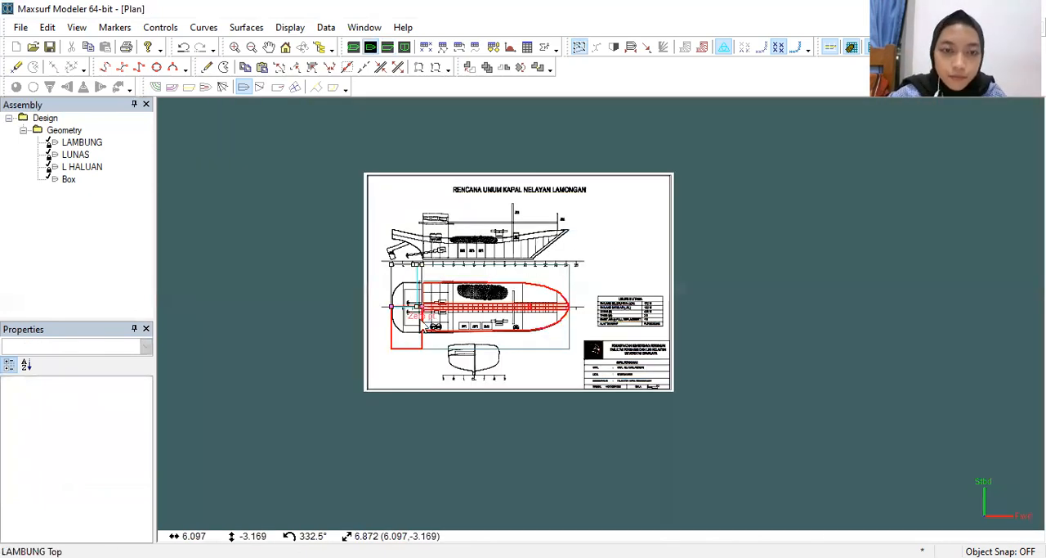
pyautogui.scroll(2, 425, 320)
pyautogui.scroll(1, 413, 197)
pyautogui.moveTo(412, 190); pyautogui.dragTo(505, 258)
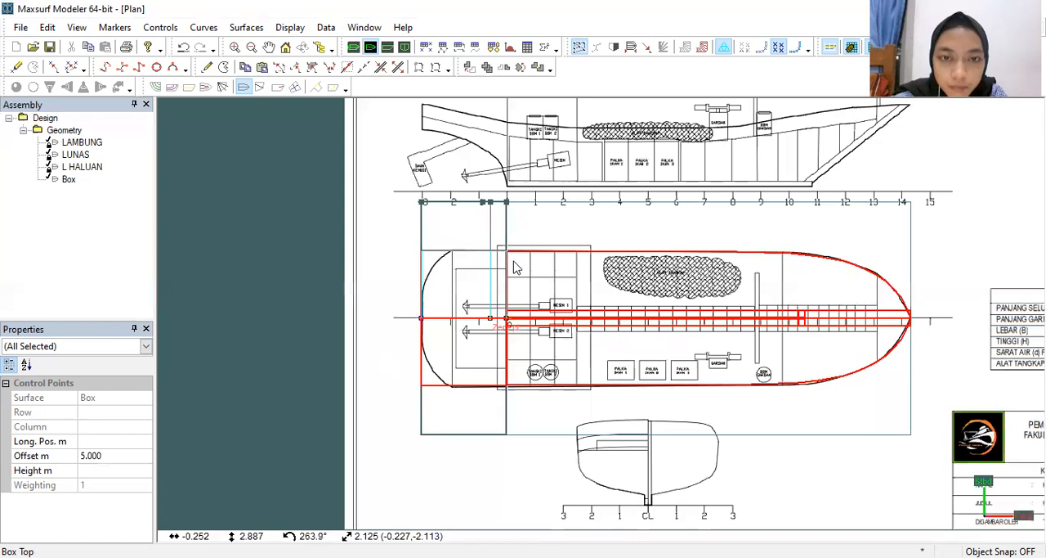
pyautogui.scroll(1, 515, 266)
pyautogui.moveTo(554, 280); pyautogui.dragTo(630, 235, button='middle')
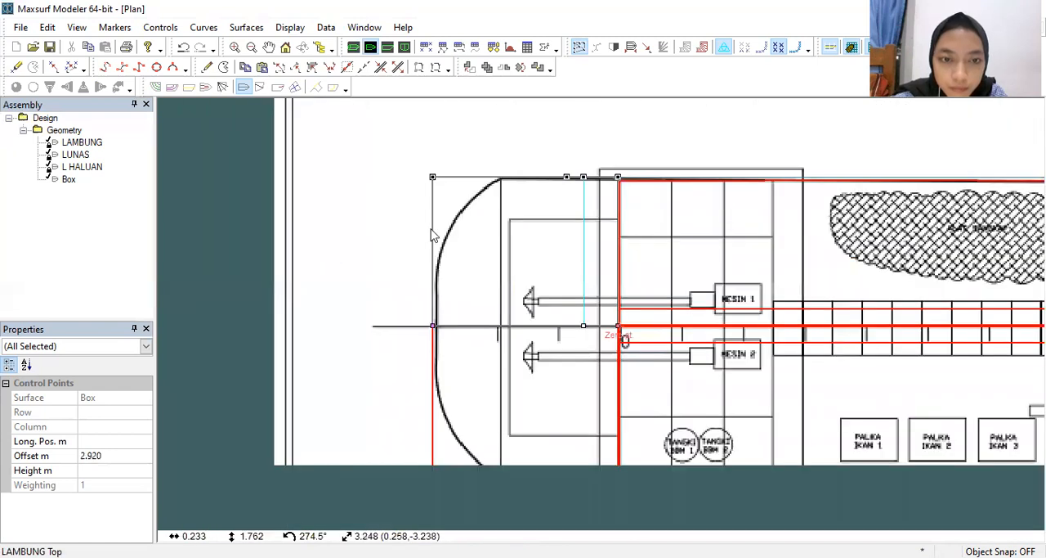
# Step: Move the box's outer aft control points to the drawn stern edge at about -3.578 m longitudinally and 1.220 m offset
pyautogui.click(443, 486)
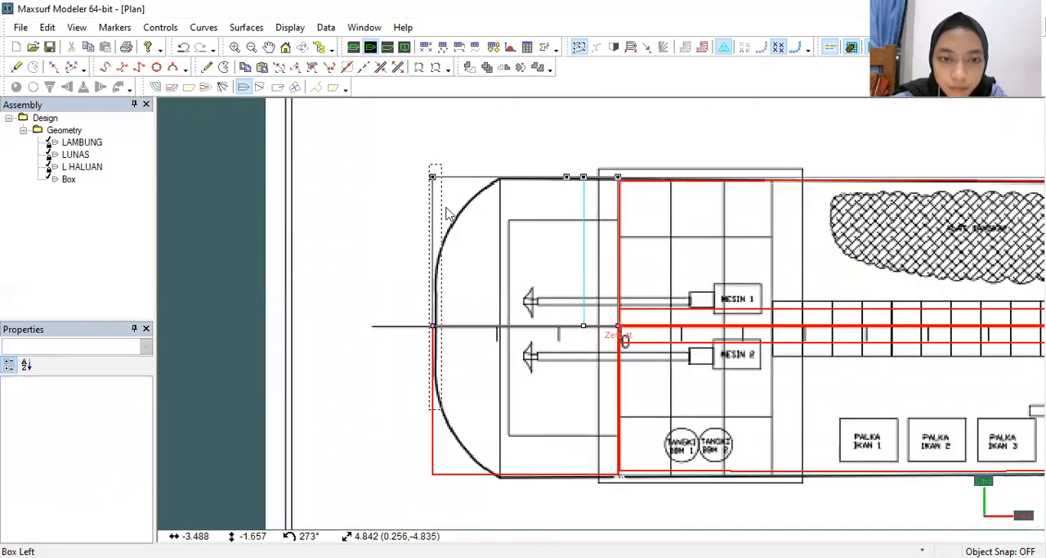
pyautogui.click(433, 177)
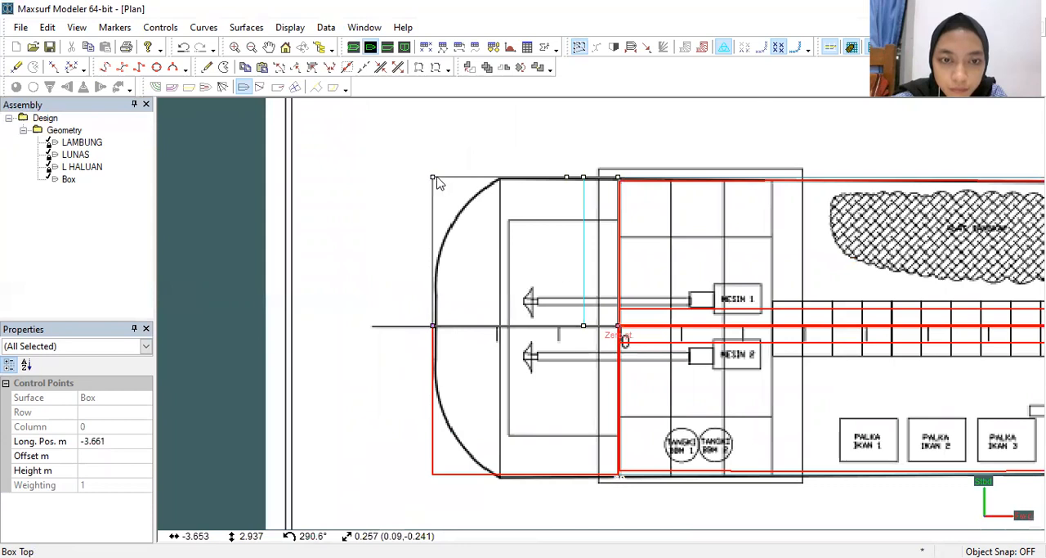
pyautogui.moveTo(434, 177); pyautogui.dragTo(436, 264)
pyautogui.click(437, 177)
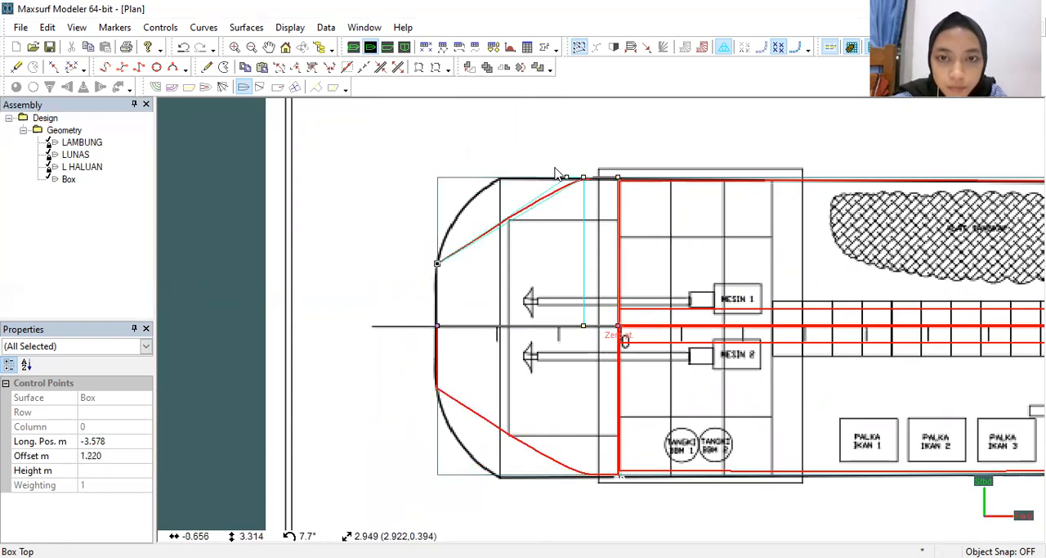
# Step: Add another control column and move its outer point to about -3.111 m longitudinally, 2.922 m offset, to round the stern corner
pyautogui.click(207, 67)
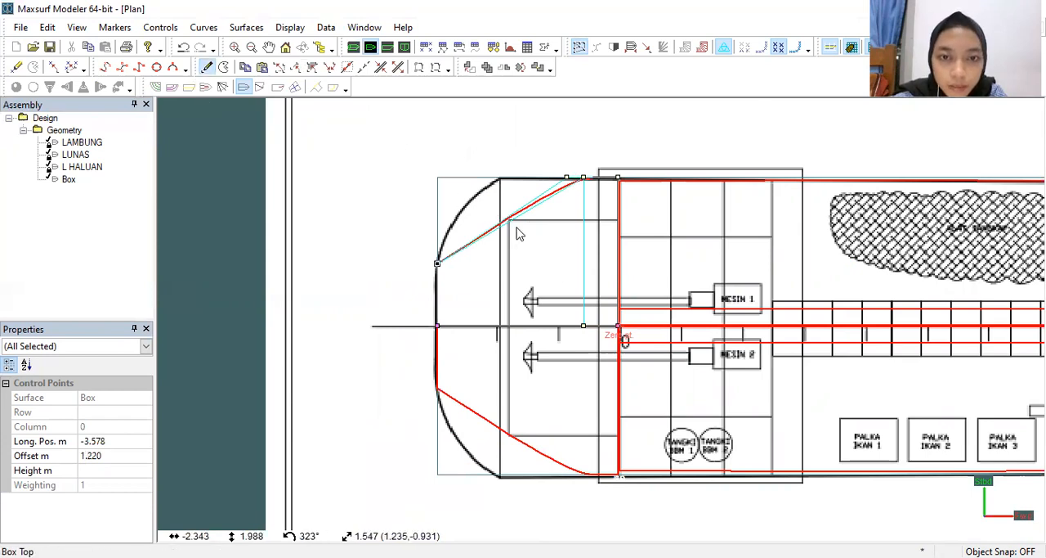
pyautogui.click(505, 249)
pyautogui.moveTo(503, 222); pyautogui.dragTo(463, 180)
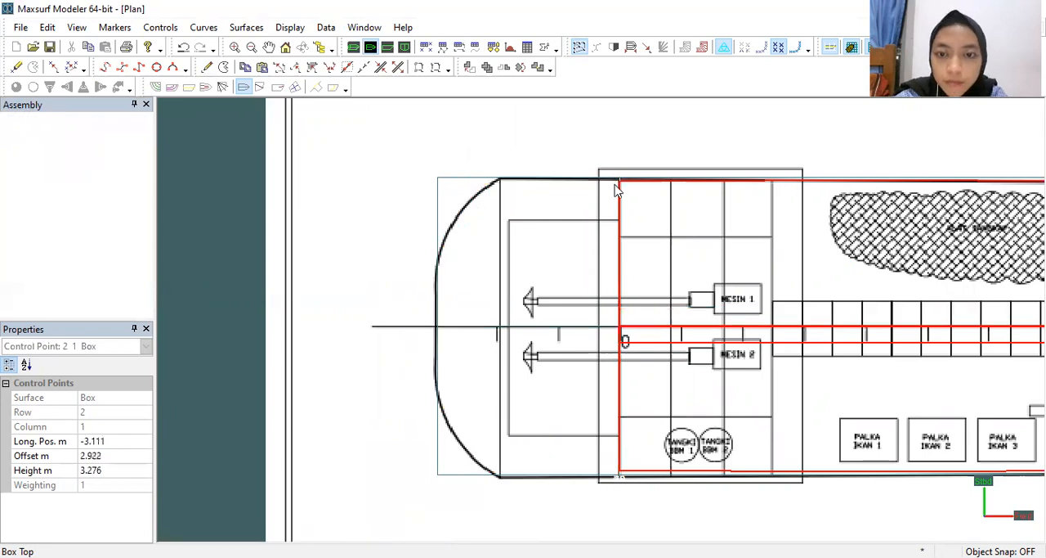
pyautogui.click(601, 160)
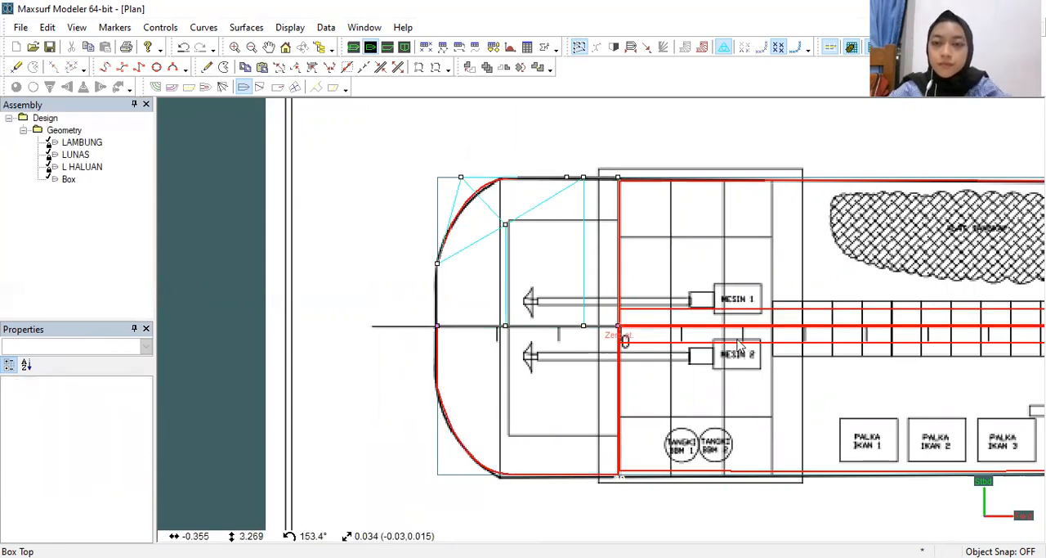
# Step: In the body plan, lower the stern box's outer aft top point to about 1.221 m offset and 3.468 m height
pyautogui.scroll(-3, 739, 340)
pyautogui.scroll(-1, 634, 286)
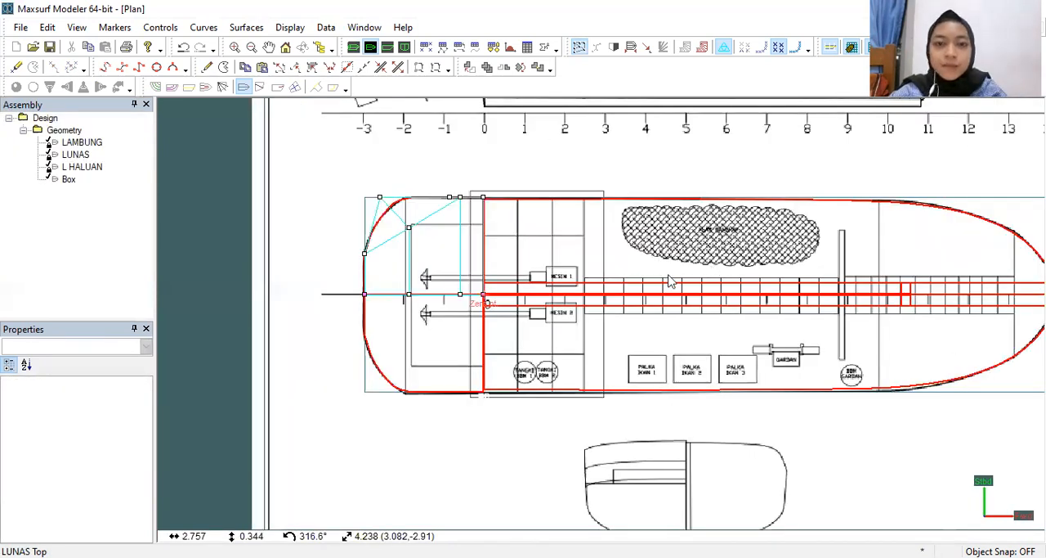
pyautogui.scroll(-1, 615, 286)
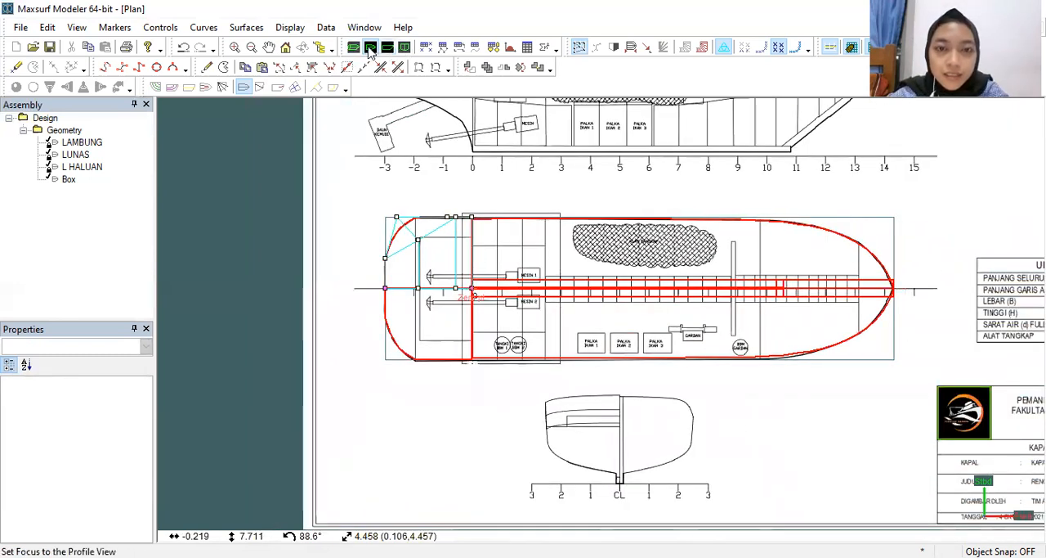
pyautogui.click(389, 49)
pyautogui.click(405, 49)
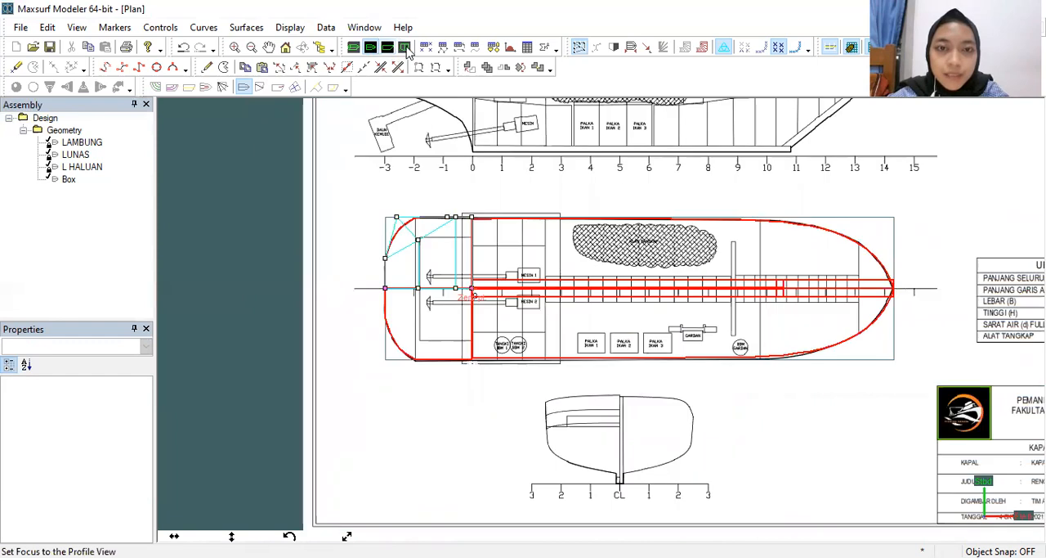
pyautogui.click(407, 48)
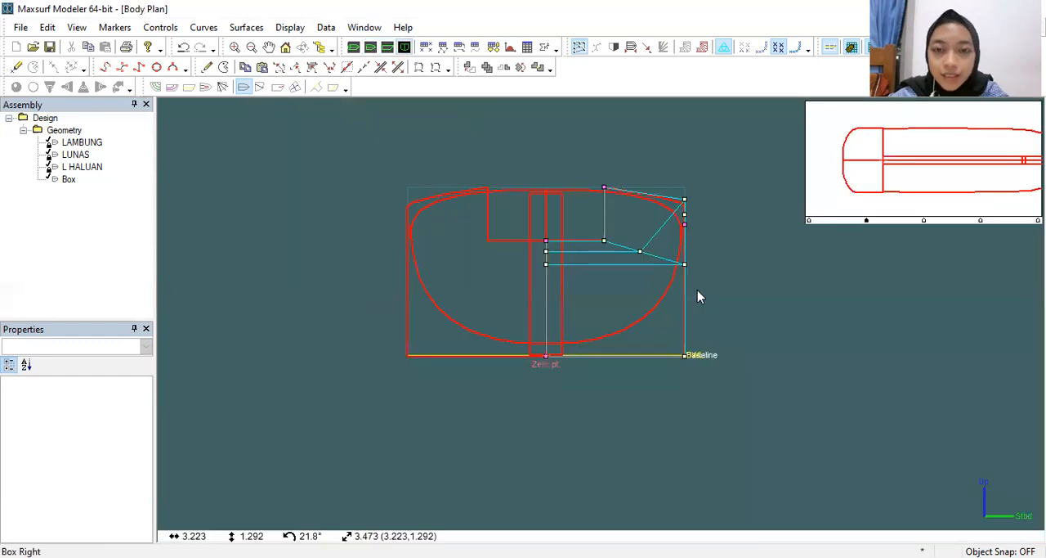
pyautogui.scroll(3, 677, 280)
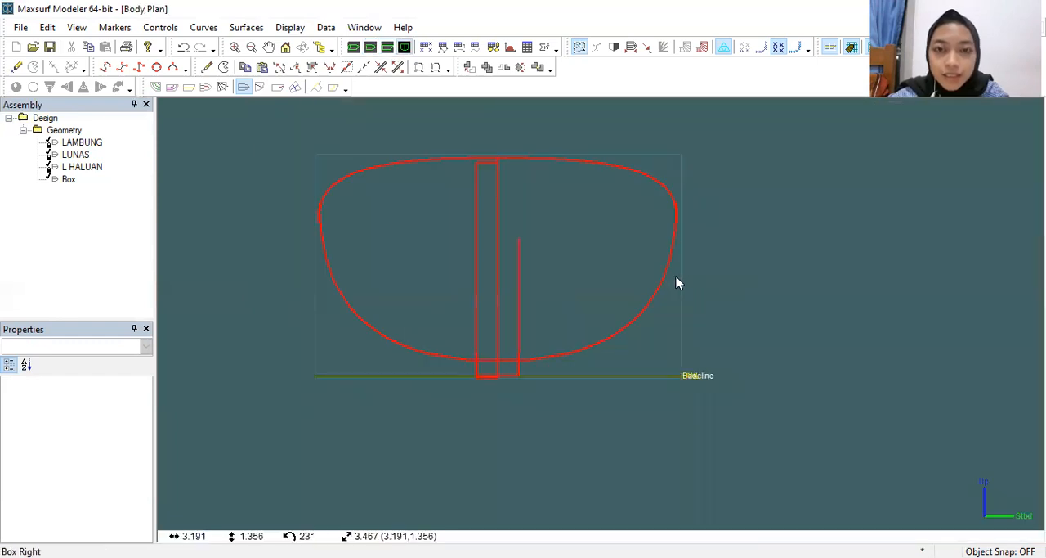
pyautogui.moveTo(611, 152); pyautogui.dragTo(652, 185, button='middle')
pyautogui.click(624, 163)
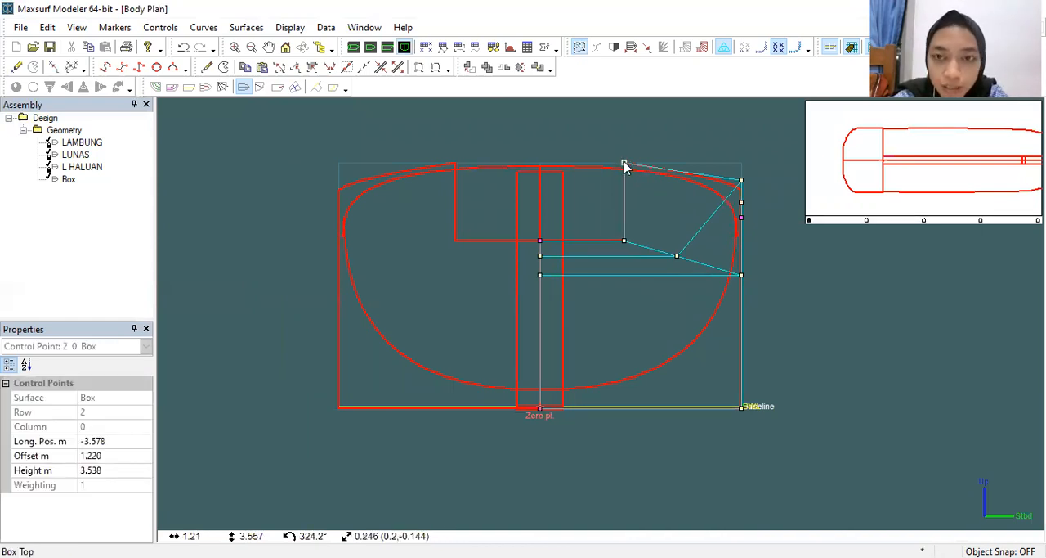
pyautogui.moveTo(624, 163); pyautogui.dragTo(625, 169)
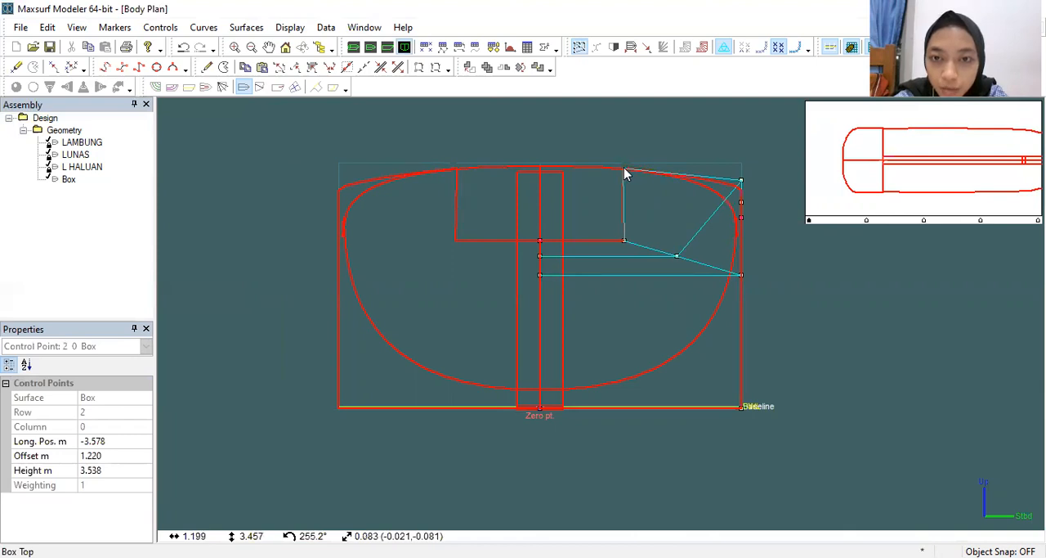
pyautogui.moveTo(625, 168); pyautogui.dragTo(625, 168)
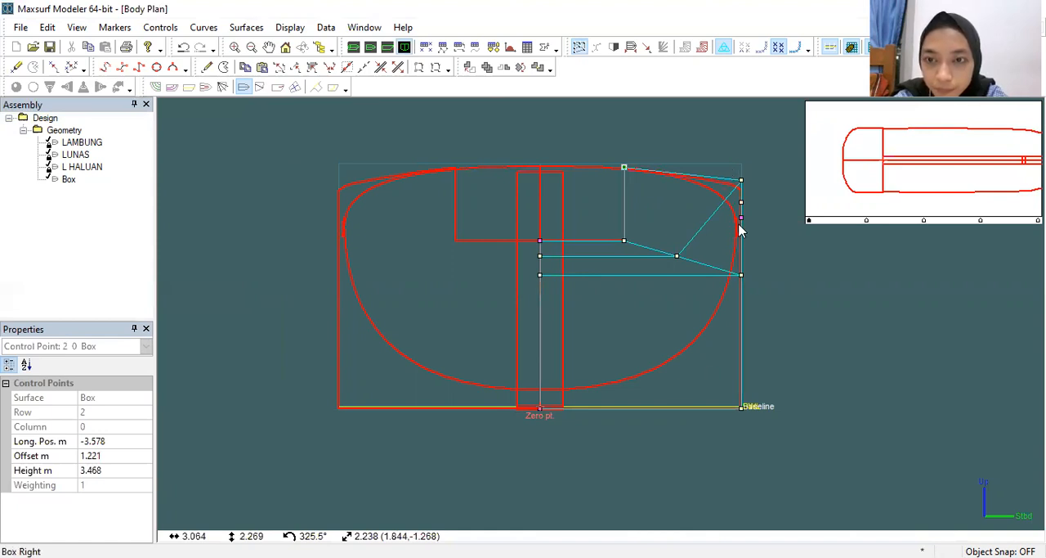
# Step: Raise the box's forward bottom points to about 0.238 m height and move the outer one inward to about 0.311 m offset
pyautogui.click(741, 409)
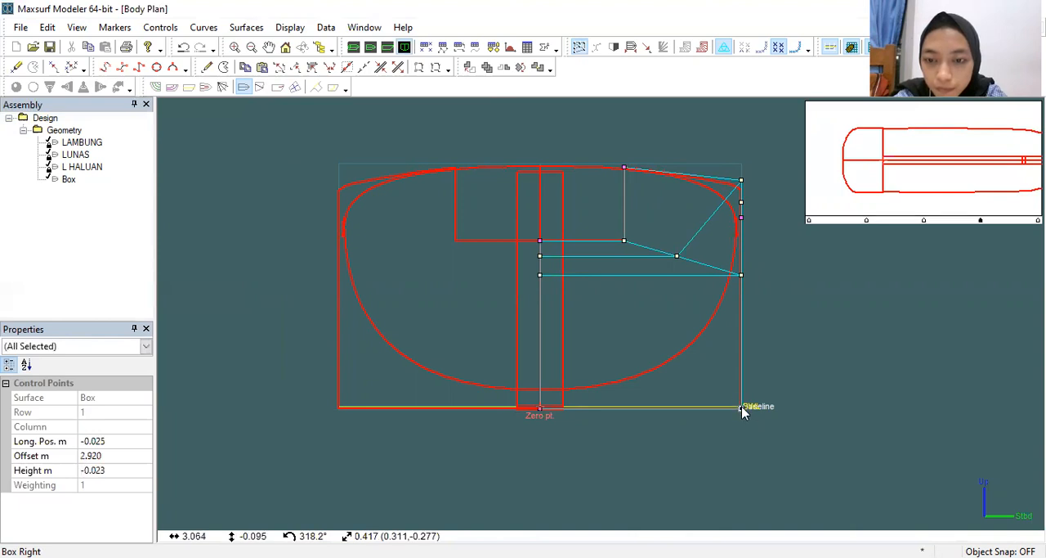
pyautogui.click(527, 402)
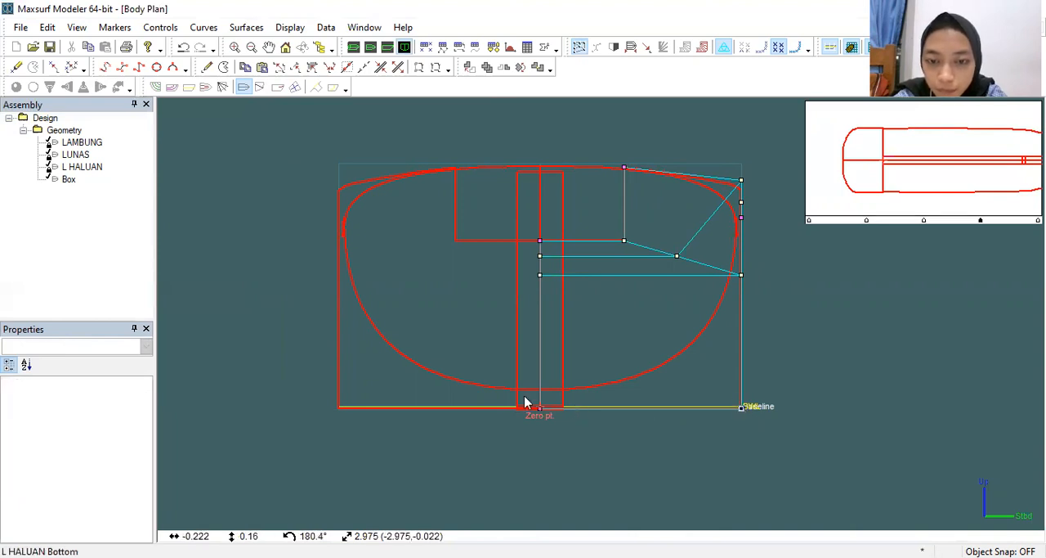
pyautogui.click(742, 408)
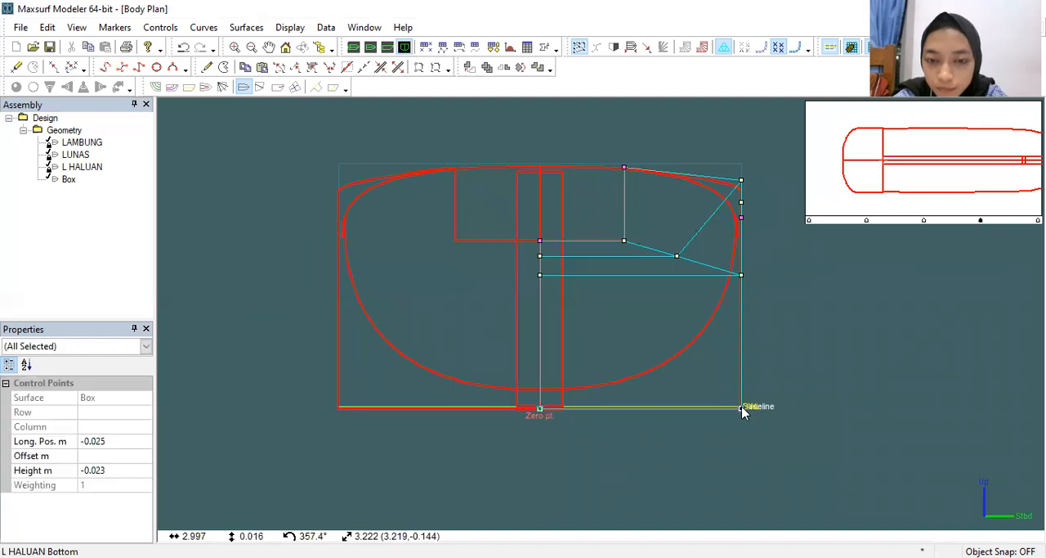
pyautogui.moveTo(742, 408); pyautogui.dragTo(739, 392)
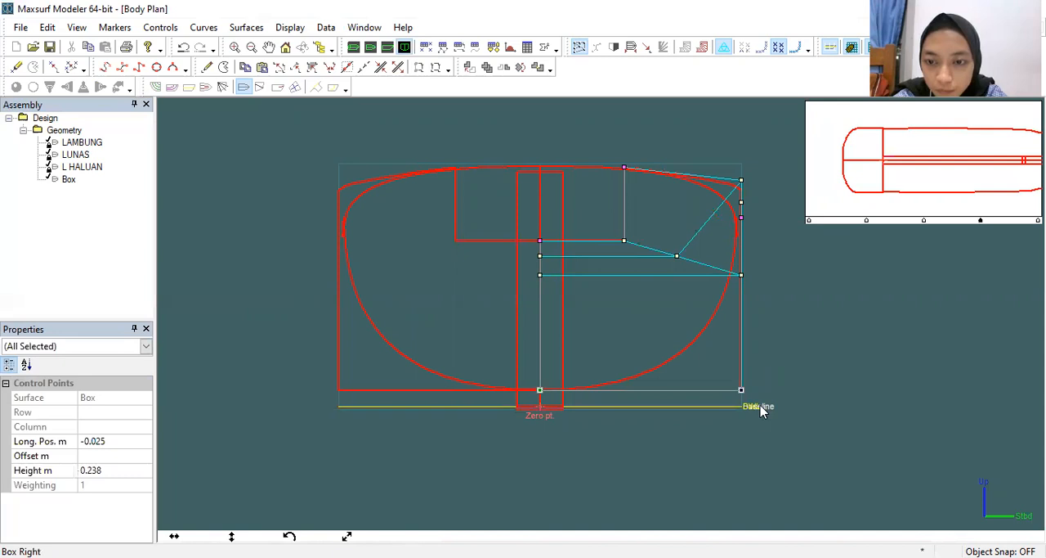
pyautogui.click(746, 392)
pyautogui.moveTo(741, 395); pyautogui.dragTo(709, 391)
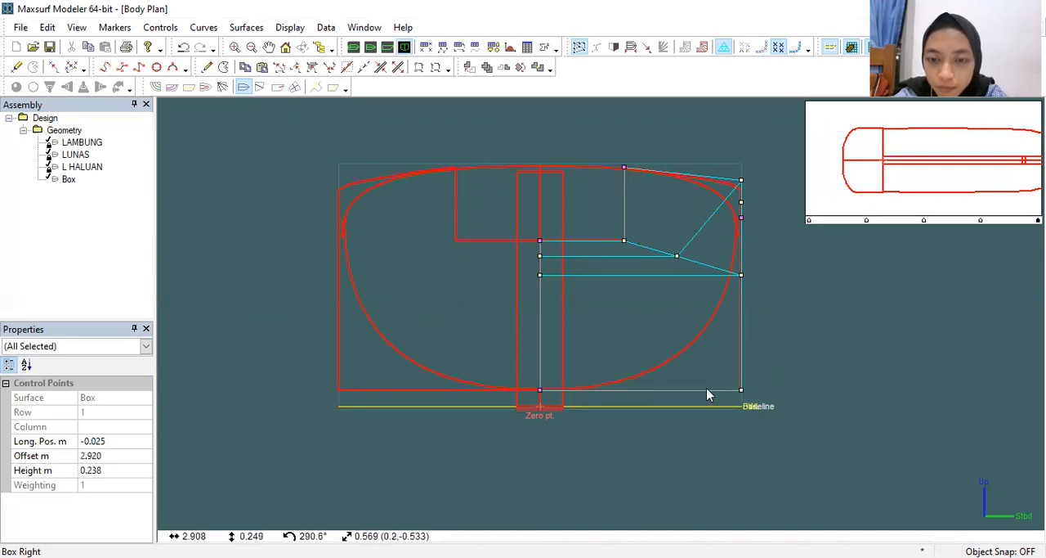
pyautogui.moveTo(605, 388); pyautogui.dragTo(562, 390)
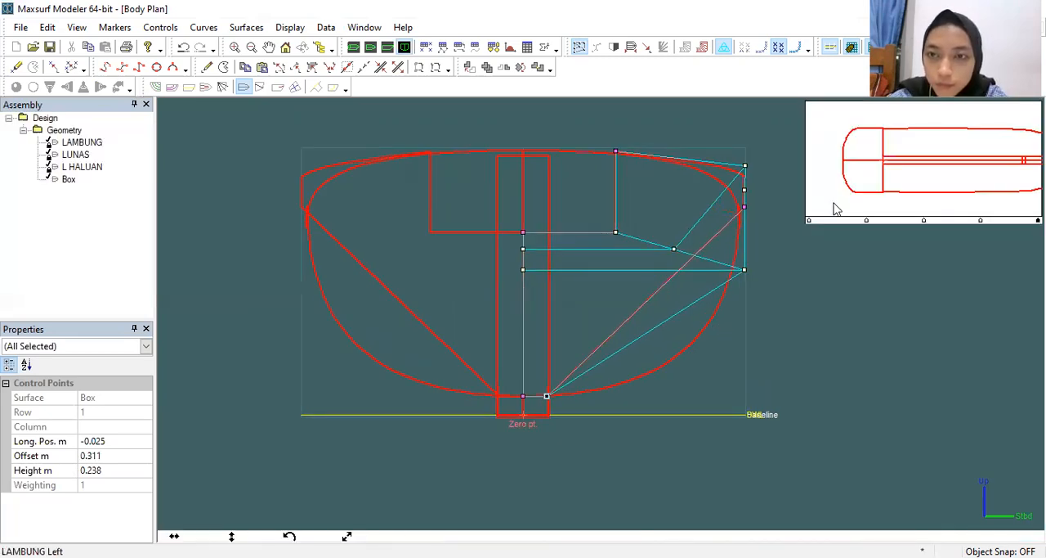
# Step: Lower the three upper control points on the box's outer side together, bringing the middle one to about 2.629 m height
pyautogui.scroll(2, 713, 327)
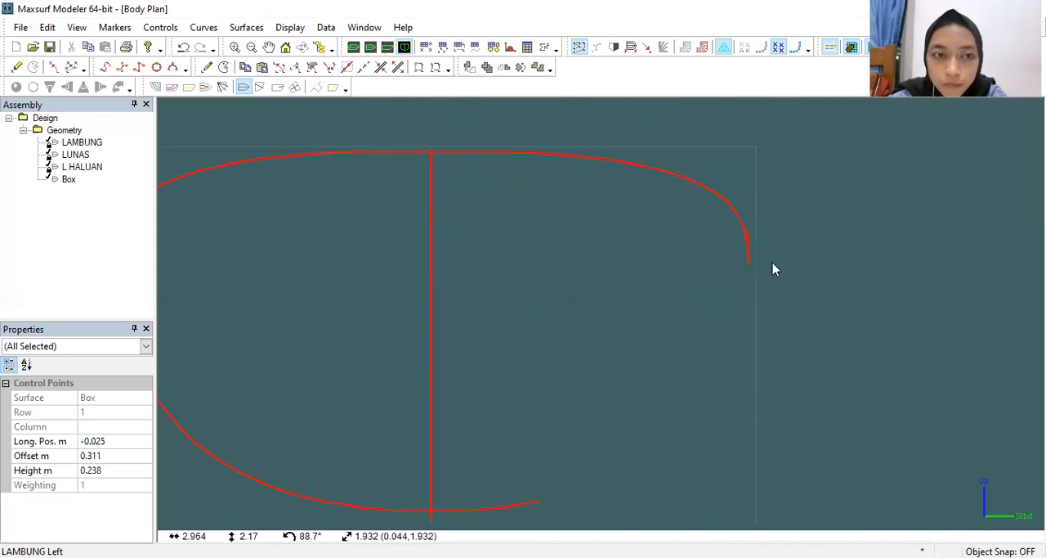
pyautogui.scroll(-1, 747, 285)
pyautogui.moveTo(742, 191); pyautogui.dragTo(748, 316)
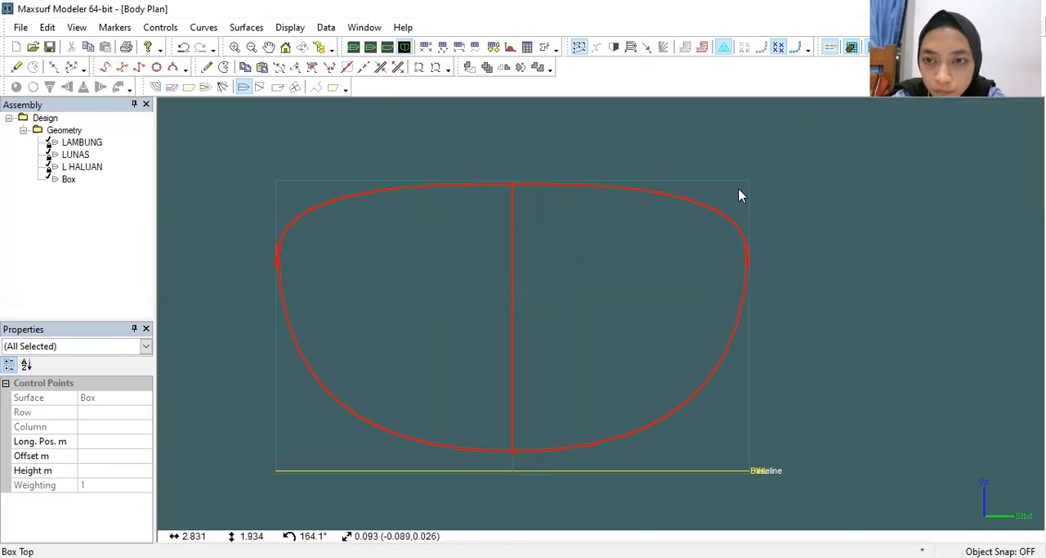
pyautogui.click(750, 269)
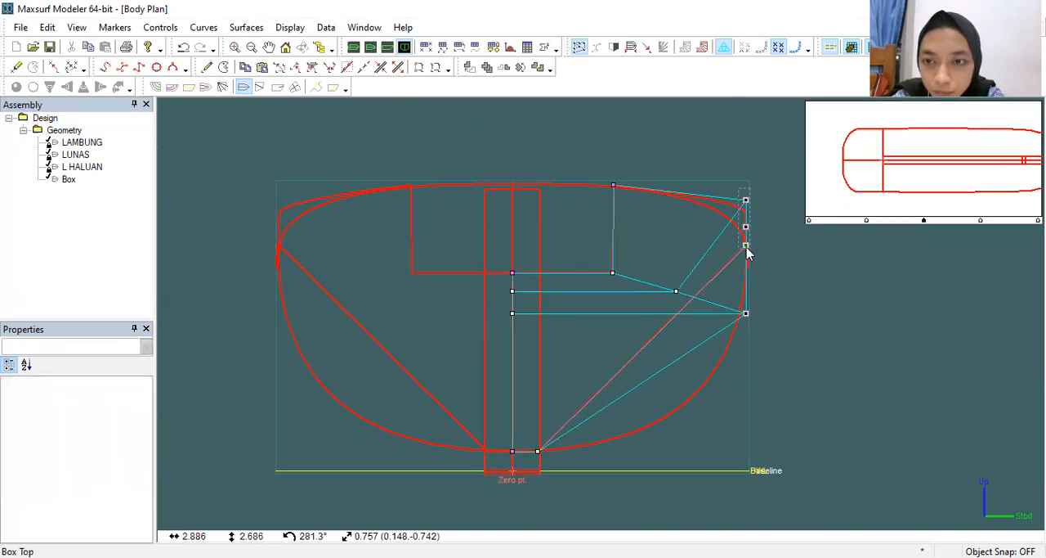
pyautogui.click(747, 247)
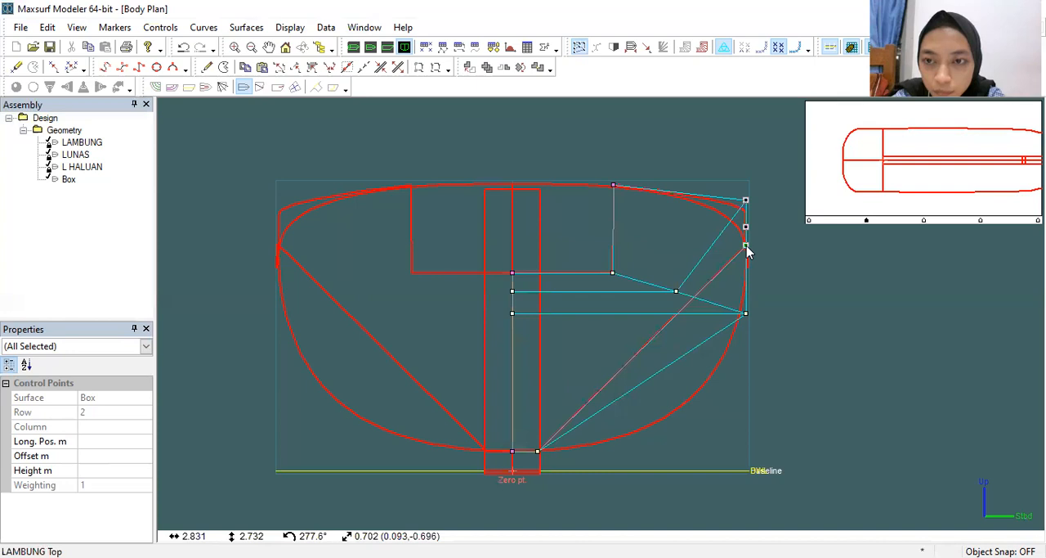
pyautogui.moveTo(746, 246); pyautogui.dragTo(745, 271)
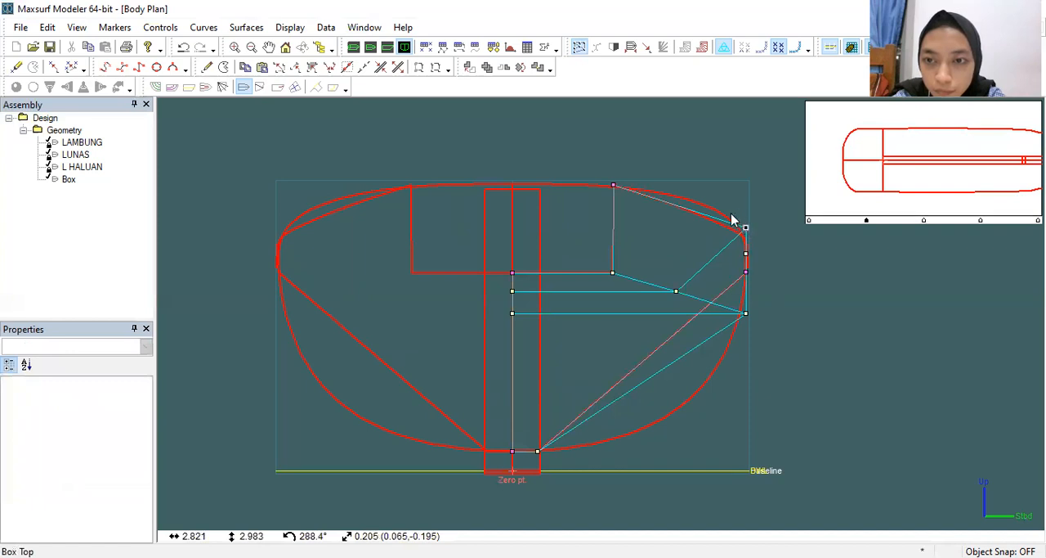
# Step: Move the box's upper outer corner point to about 2.534 m offset and 3.289 m height to follow the rounded hull section
pyautogui.click(733, 219)
pyautogui.moveTo(734, 216); pyautogui.dragTo(771, 254)
pyautogui.moveTo(739, 214); pyautogui.dragTo(721, 201)
pyautogui.click(746, 229)
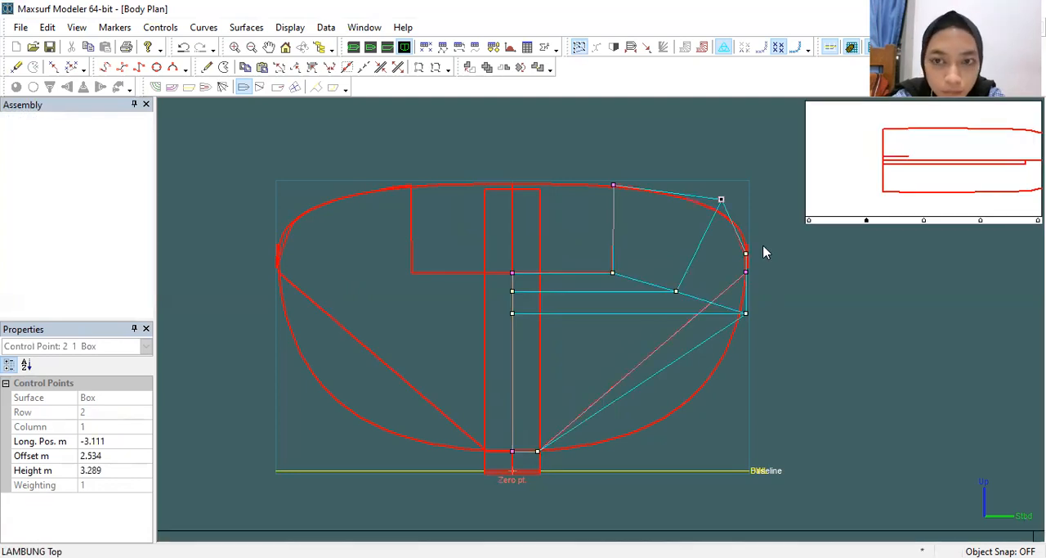
# Step: Shift column 2's upper point to about 2.812 m offset, 2.751 m height, and its lower point to about 2.682 m, 1.897 m
pyautogui.click(747, 254)
pyautogui.moveTo(746, 254); pyautogui.dragTo(746, 249)
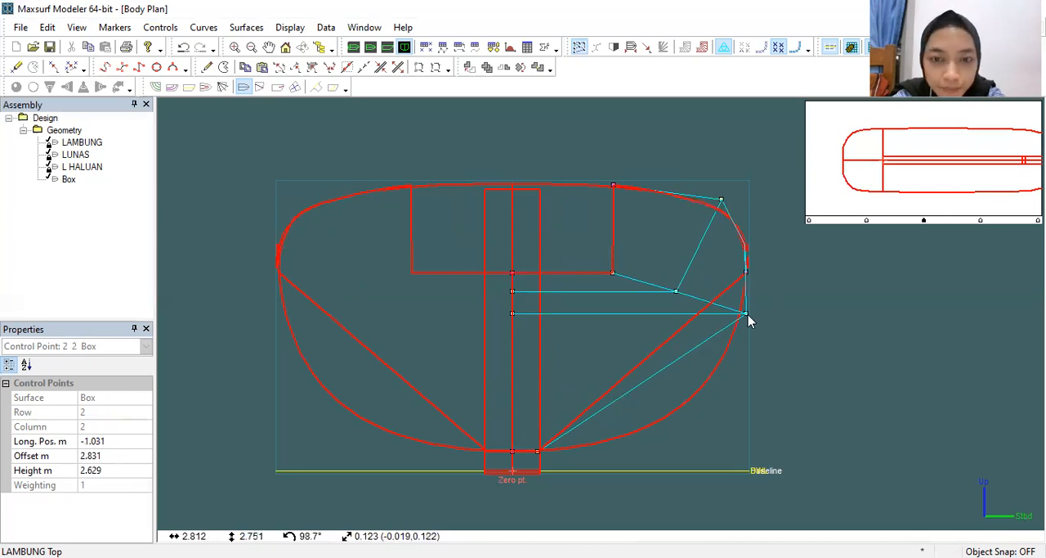
pyautogui.moveTo(740, 305)
pyautogui.mouseDown()
pyautogui.moveTo(750, 320)
pyautogui.moveTo(733, 320)
pyautogui.mouseUp()
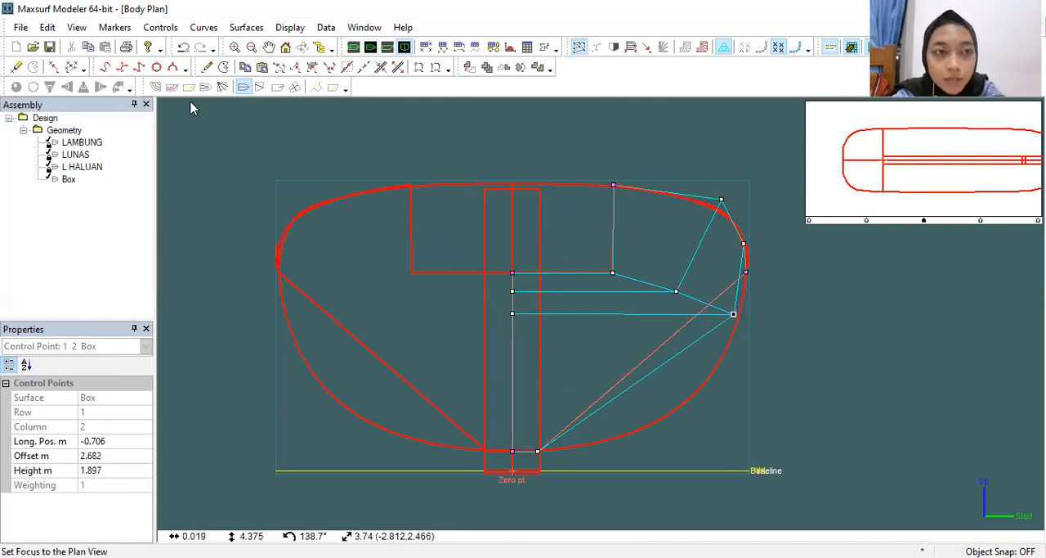
# Step: Try adding three control columns along the box's sloping lower edge, at offsets of about 2.320 m, 1.615 m and 1.012 m
pyautogui.click(208, 67)
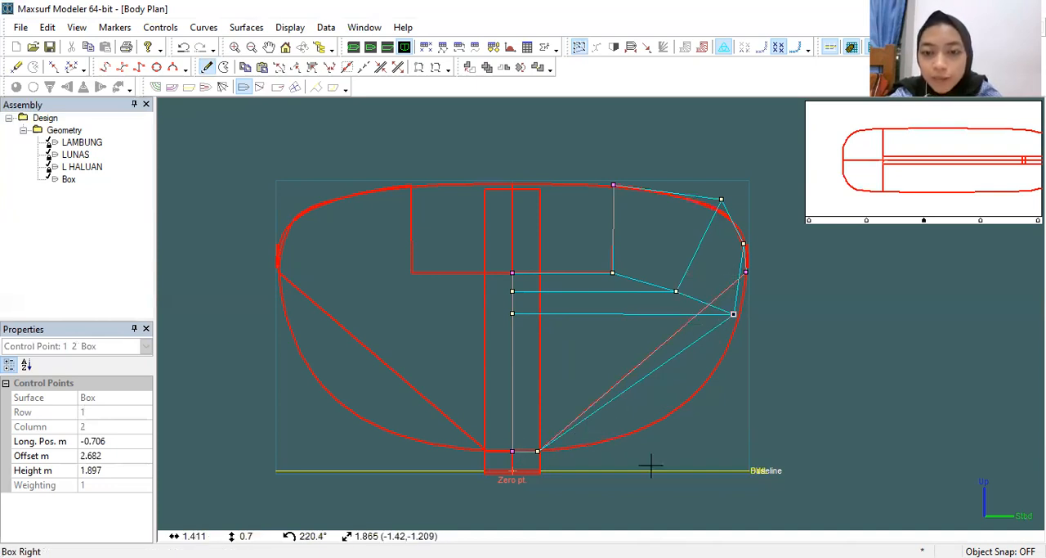
pyautogui.click(704, 308)
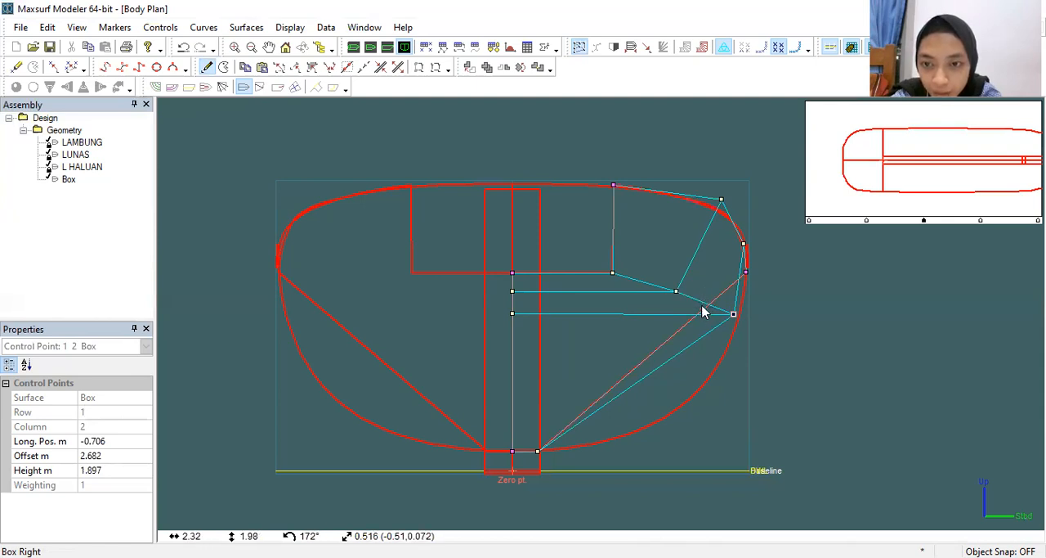
pyautogui.click(207, 67)
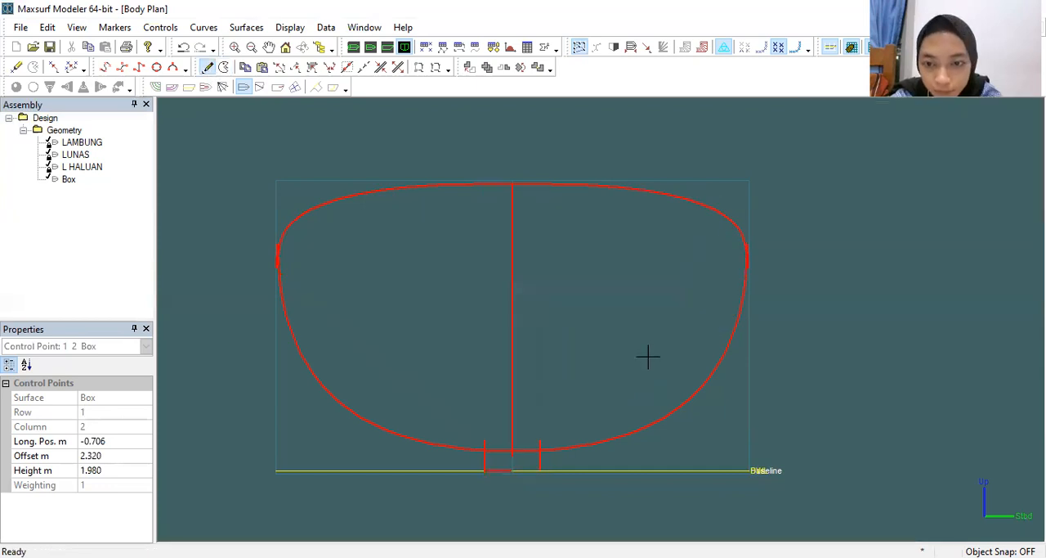
pyautogui.click(645, 356)
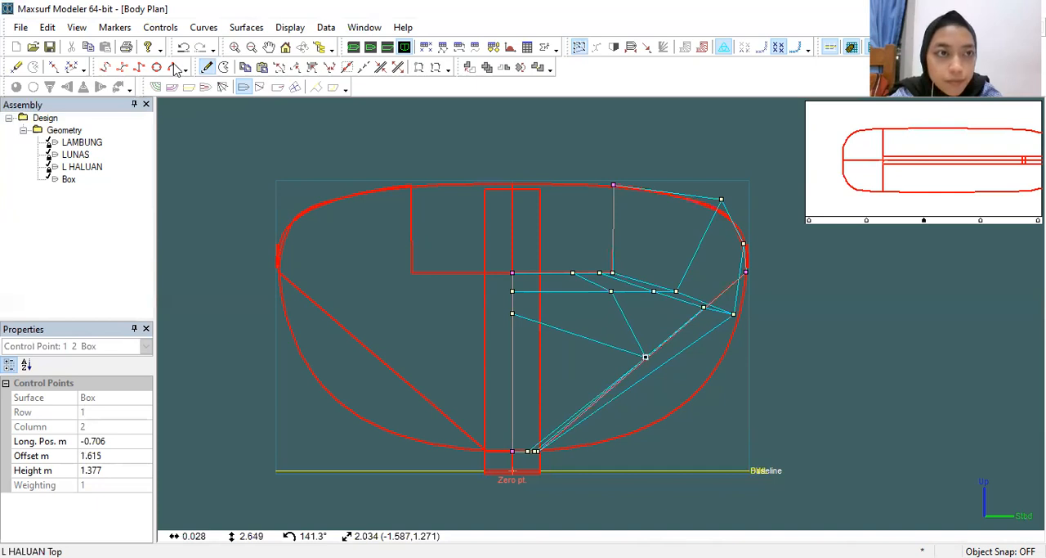
pyautogui.click(596, 401)
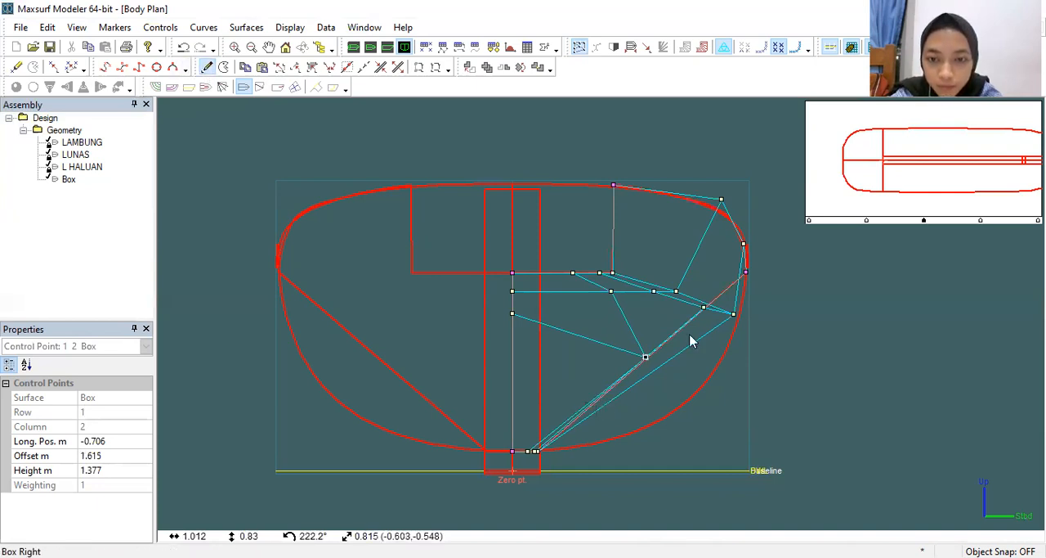
# Step: Try pulling the first added column's lower point out to the hull curve, and undo the moves and all the added columns
pyautogui.click(717, 328)
pyautogui.moveTo(705, 311); pyautogui.dragTo(726, 342)
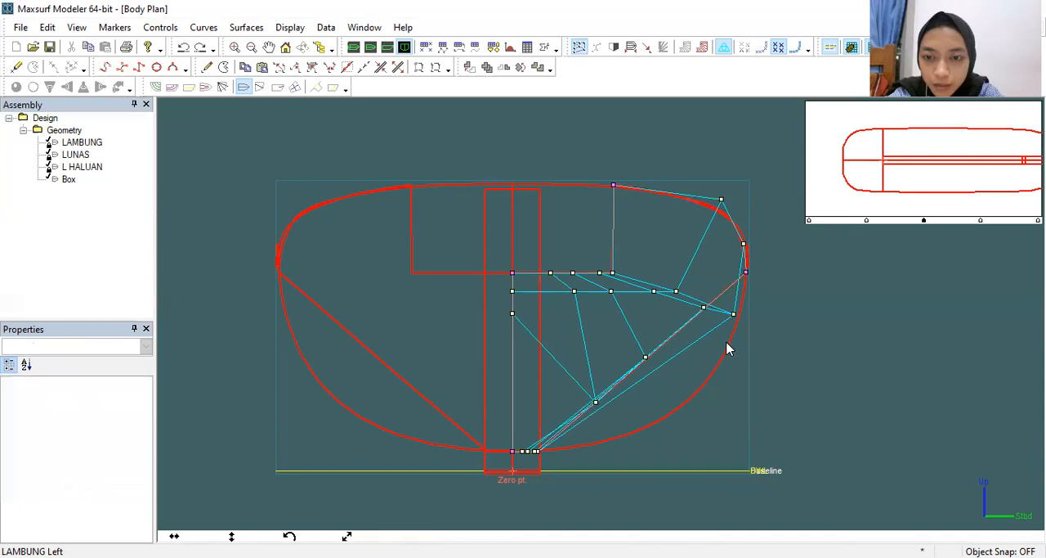
pyautogui.hotkey('ctrl', 'z')
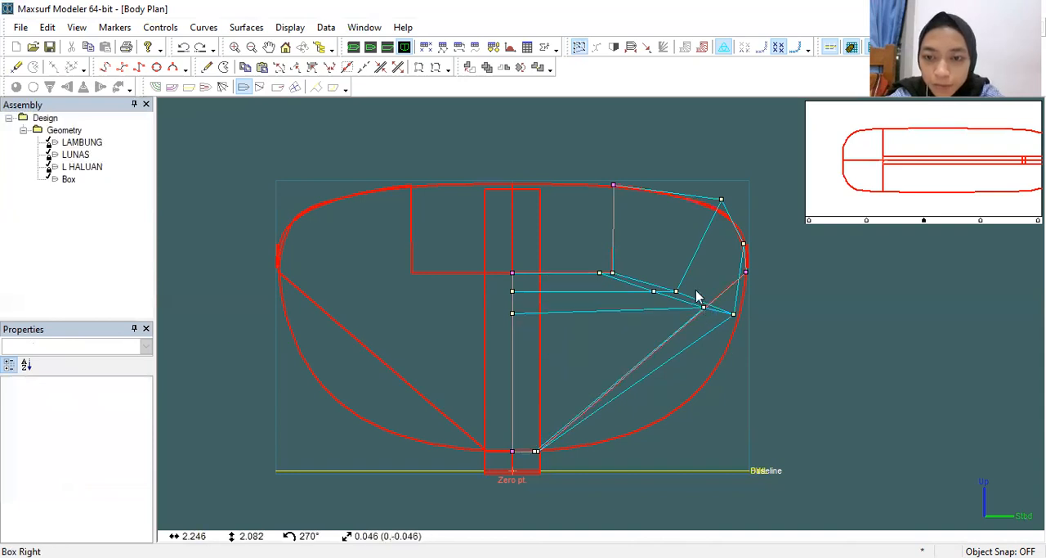
pyautogui.click(703, 306)
pyautogui.moveTo(711, 326); pyautogui.dragTo(720, 364)
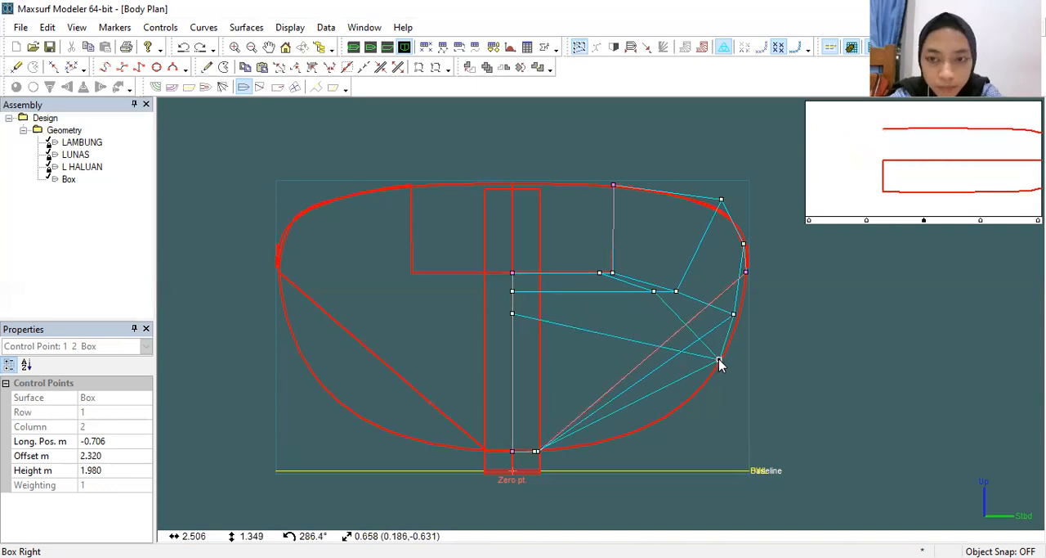
pyautogui.hotkey('ctrl', 'z')
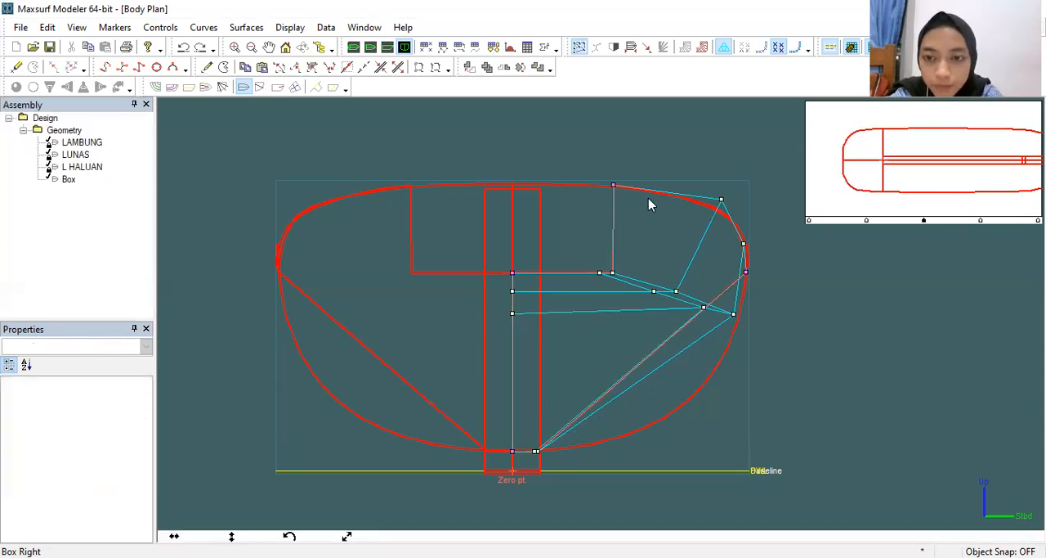
pyautogui.hotkey('ctrl', 'z')
# Step: Add one control column at about 2.26 m offset, try its lower point at 2.574 m offset, 1.619 m height, and undo that move
pyautogui.scroll(1, 643, 288)
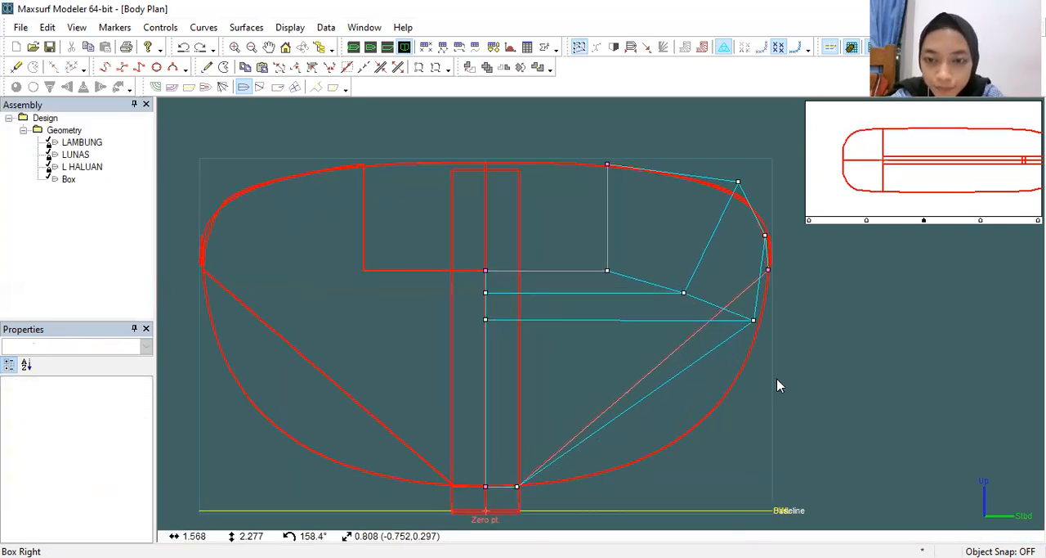
pyautogui.scroll(1, 778, 385)
pyautogui.scroll(1, 777, 385)
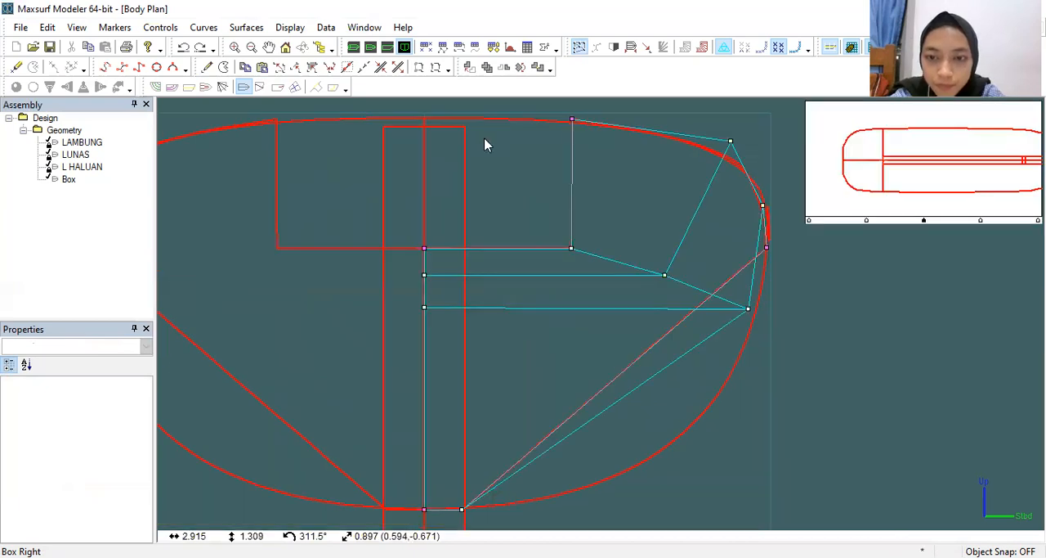
pyautogui.click(207, 69)
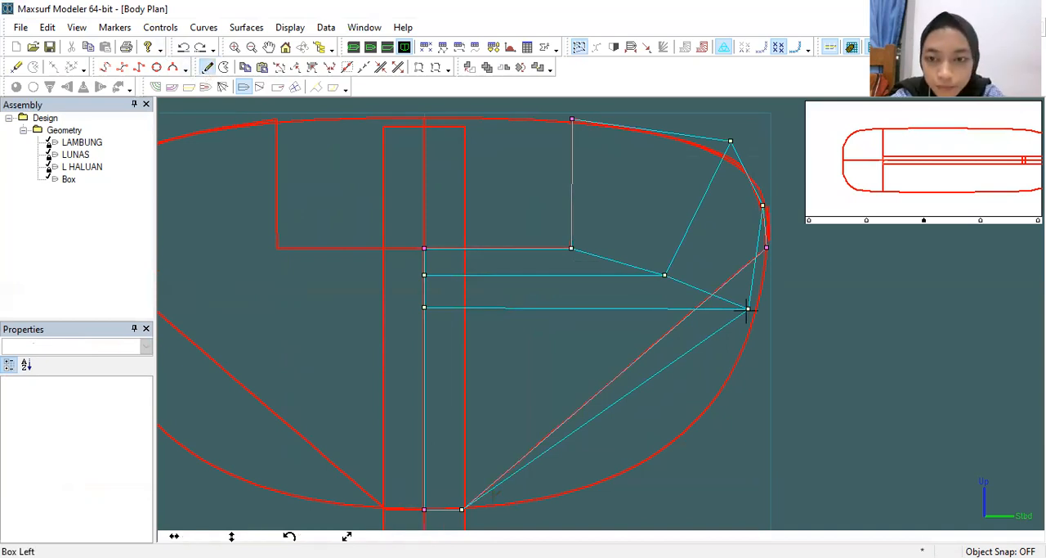
pyautogui.click(699, 307)
pyautogui.moveTo(699, 306); pyautogui.dragTo(737, 349)
pyautogui.hotkey('ctrl', 'z')
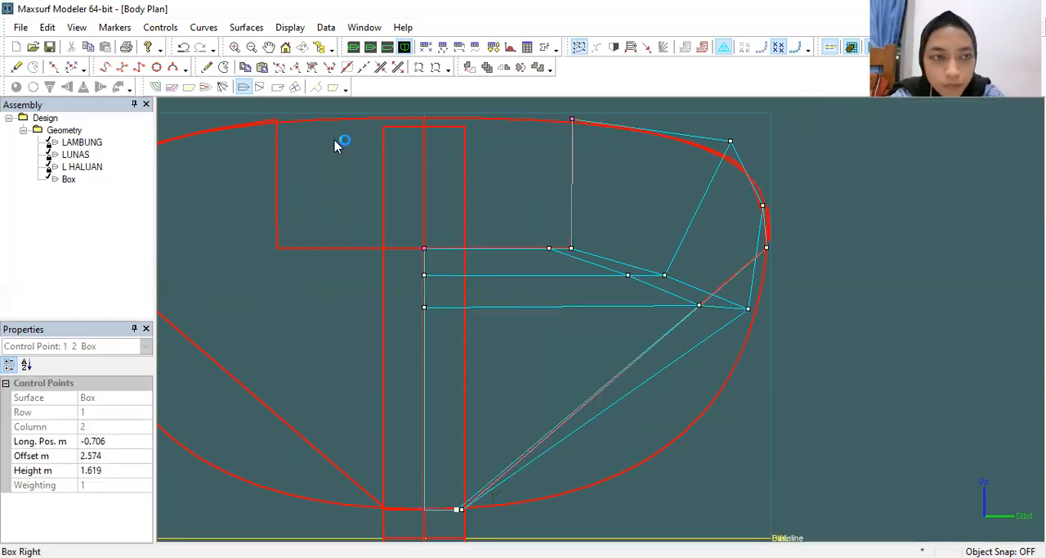
# Step: Try adding another control column with its lower point at about 2.364 m offset, 1.670 m height, and remove the added columns
pyautogui.click(208, 68)
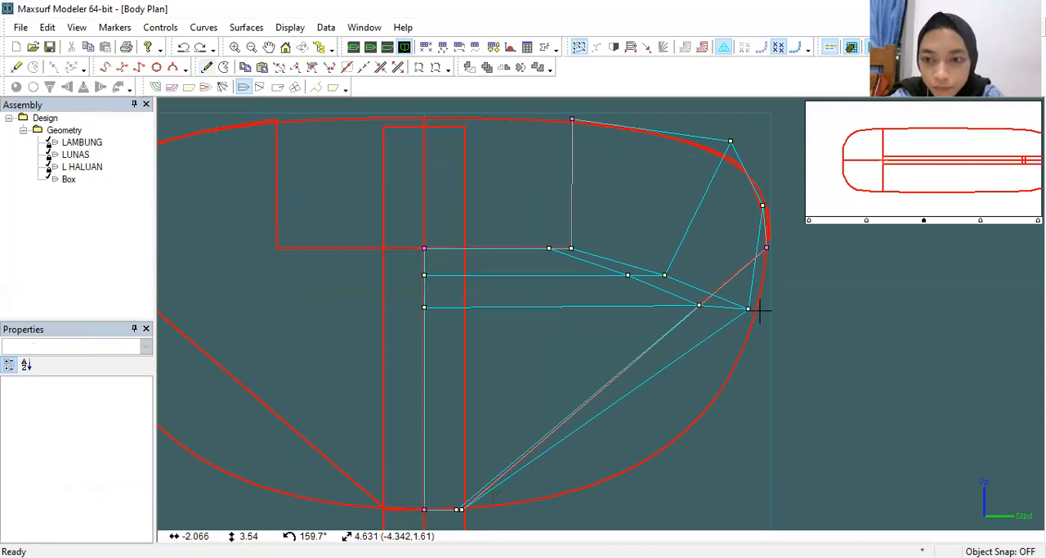
pyautogui.click(710, 335)
pyautogui.click(709, 337)
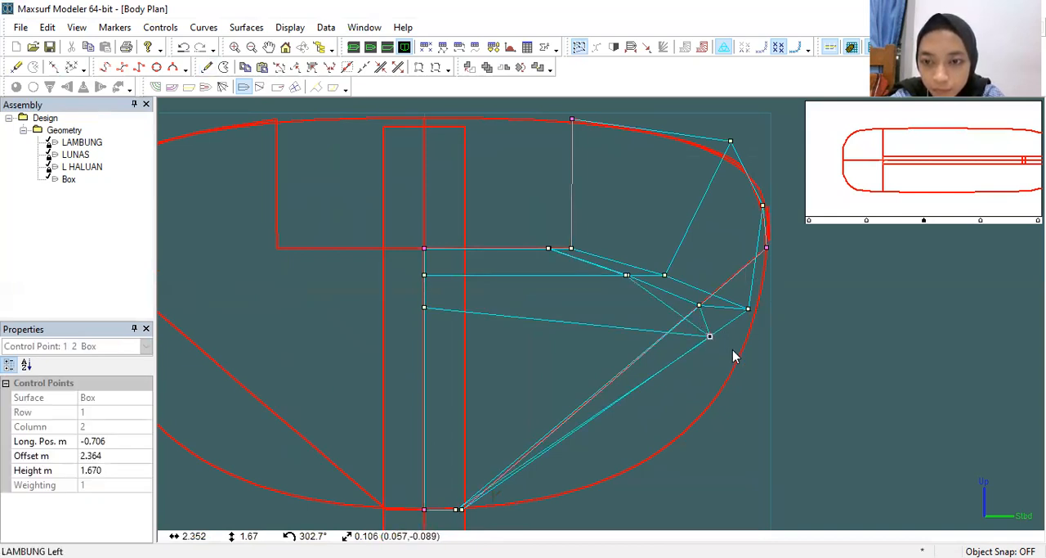
pyautogui.moveTo(708, 332); pyautogui.dragTo(721, 348)
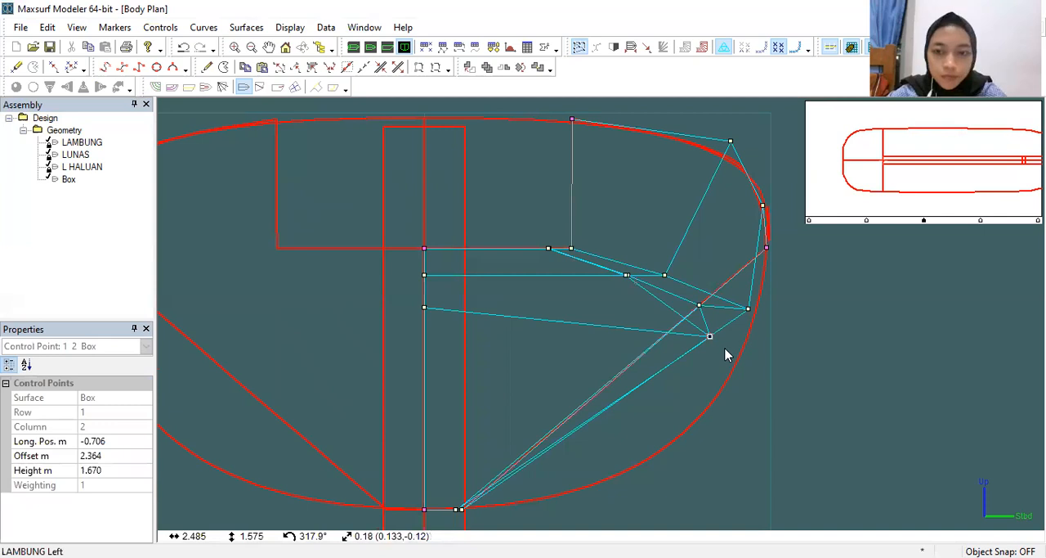
pyautogui.press('Delete')
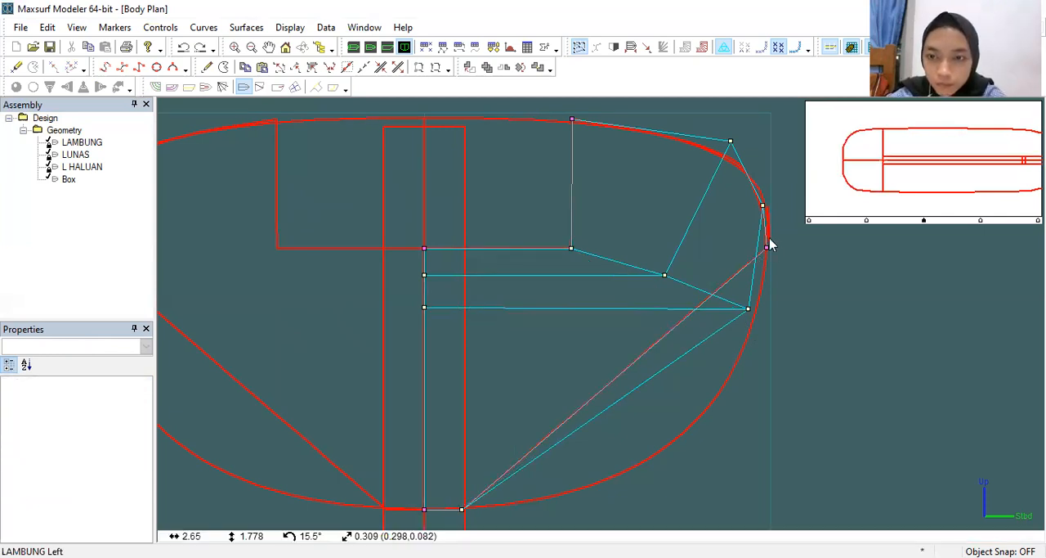
# Step: Try a new control column at about 2.307 m offset, pulling its lower point to 2.795 m, 1.131 m and the neighbouring point outside the hull
pyautogui.click(207, 67)
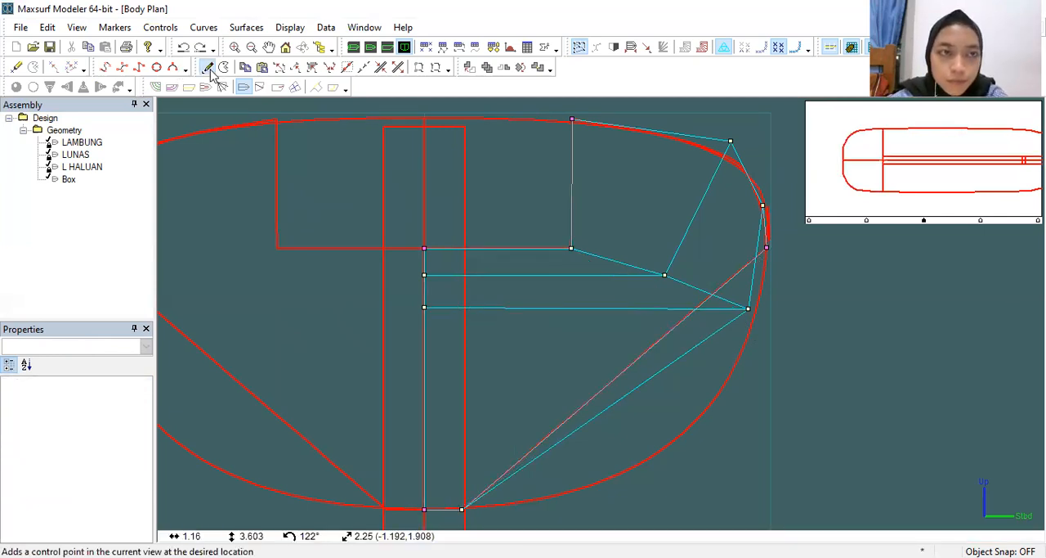
pyautogui.click(702, 303)
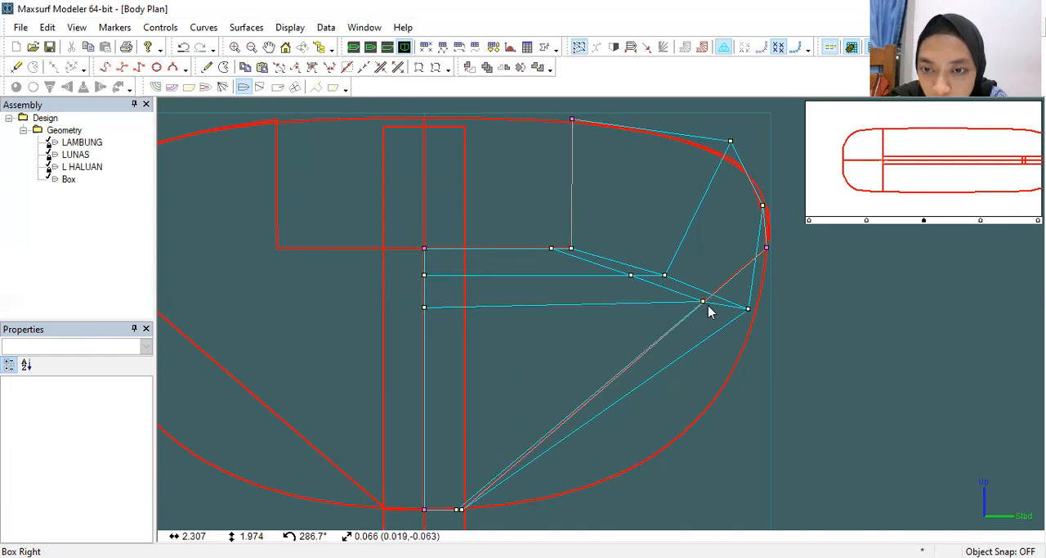
pyautogui.click(704, 302)
pyautogui.moveTo(713, 327); pyautogui.dragTo(744, 390)
pyautogui.moveTo(738, 303); pyautogui.dragTo(797, 336)
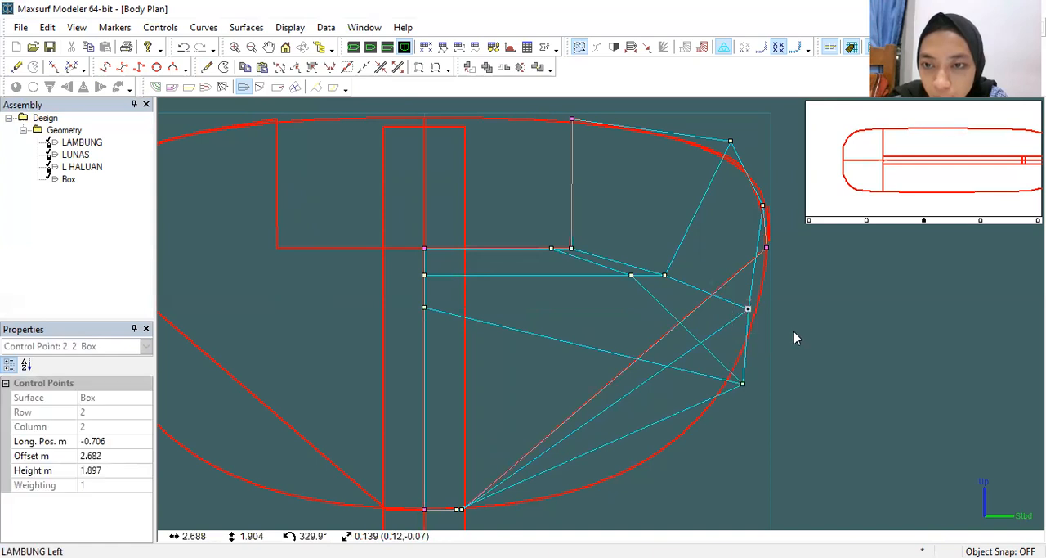
pyautogui.moveTo(755, 231); pyautogui.dragTo(769, 263)
pyautogui.moveTo(720, 376); pyautogui.dragTo(746, 390)
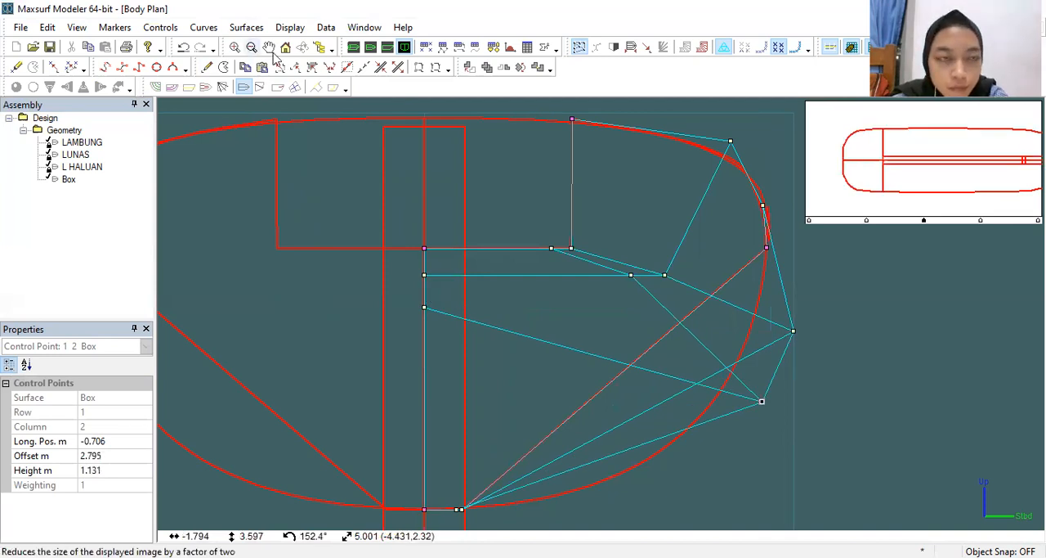
# Step: Try one more control column at about 2.174 m offset, 1.847 m height, and undo all the added columns and point moves
pyautogui.click(208, 69)
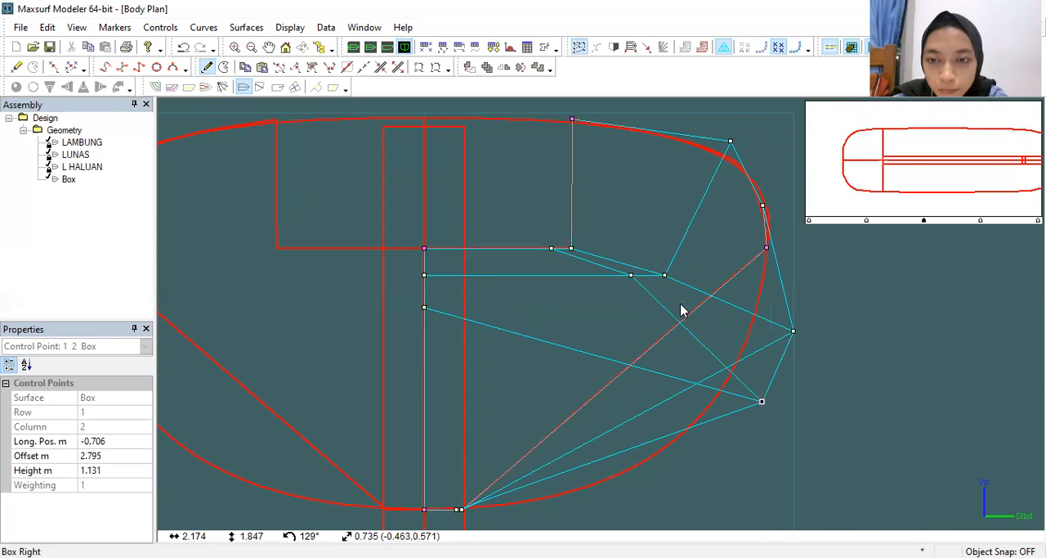
pyautogui.click(701, 326)
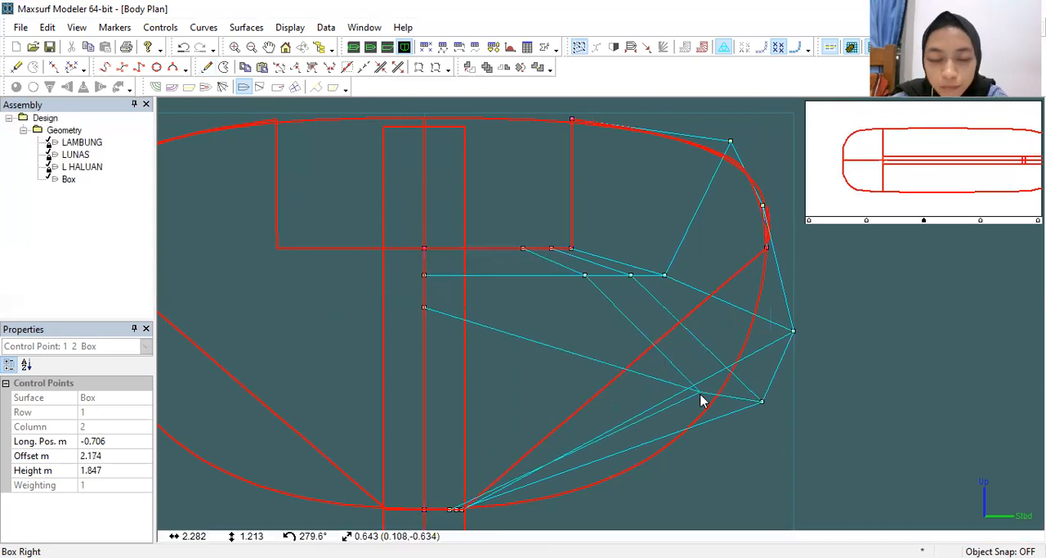
pyautogui.hotkey('ctrl', 'z')
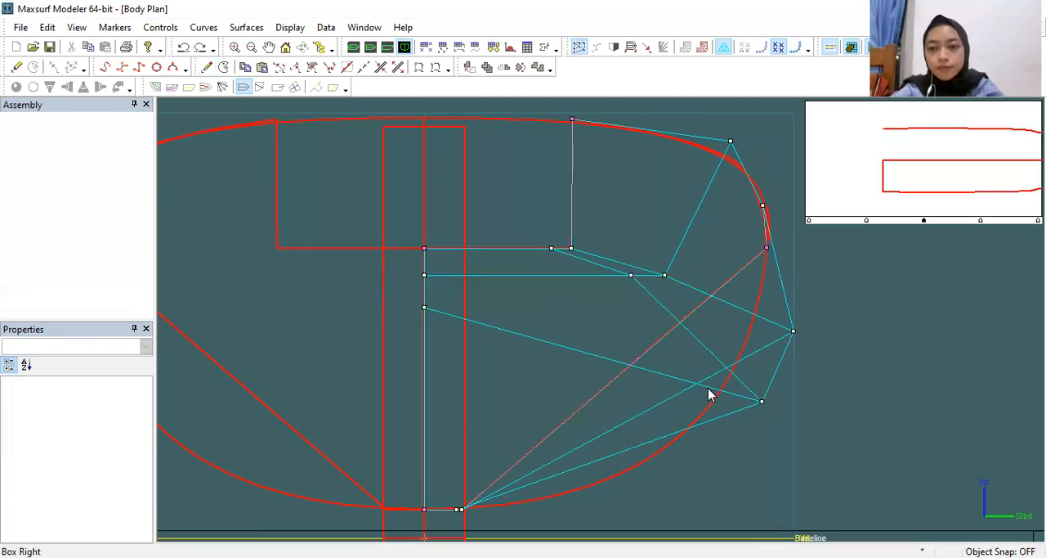
pyautogui.hotkey('ctrl', 'z')
pyautogui.hotkey('ctrl', 'z')
pyautogui.hotkey('ctrl', 'z')
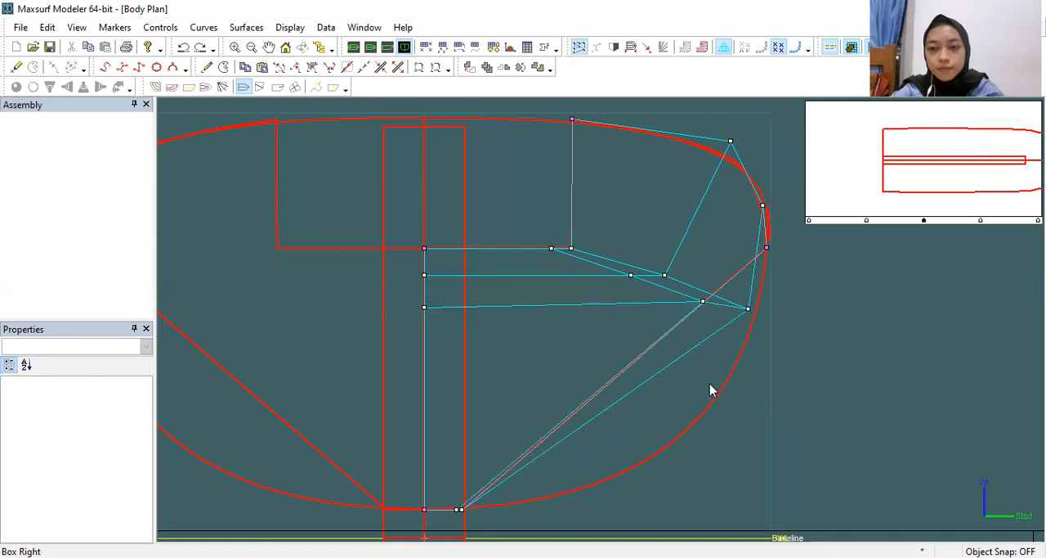
pyautogui.hotkey('ctrl', 'z')
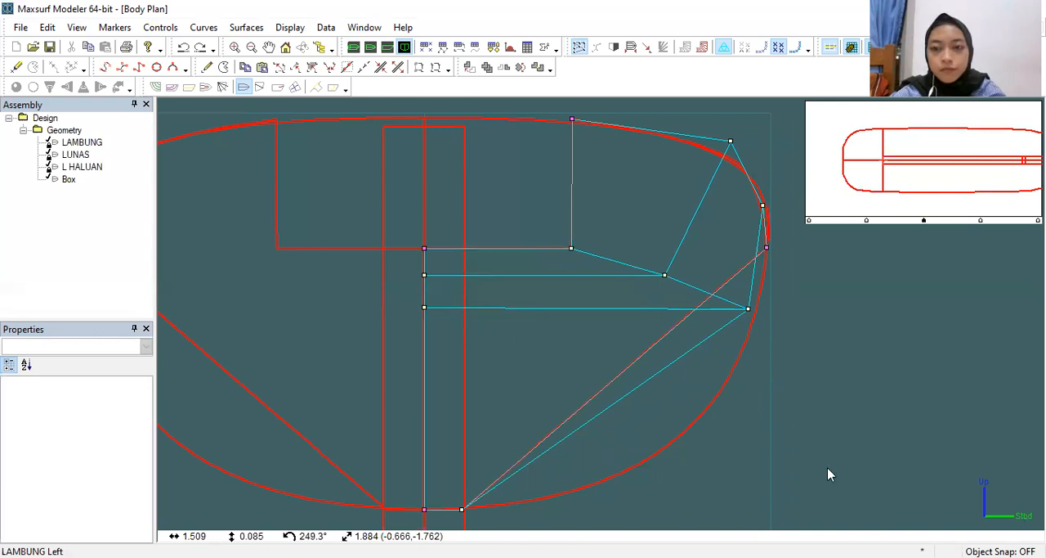
# Step: Add three control rows on the hull curve at offset/height of about 2.694/1.723 m, 2.156/0.891 m and 1.237/0.400 m
pyautogui.hotkey('ctrl', 'h')
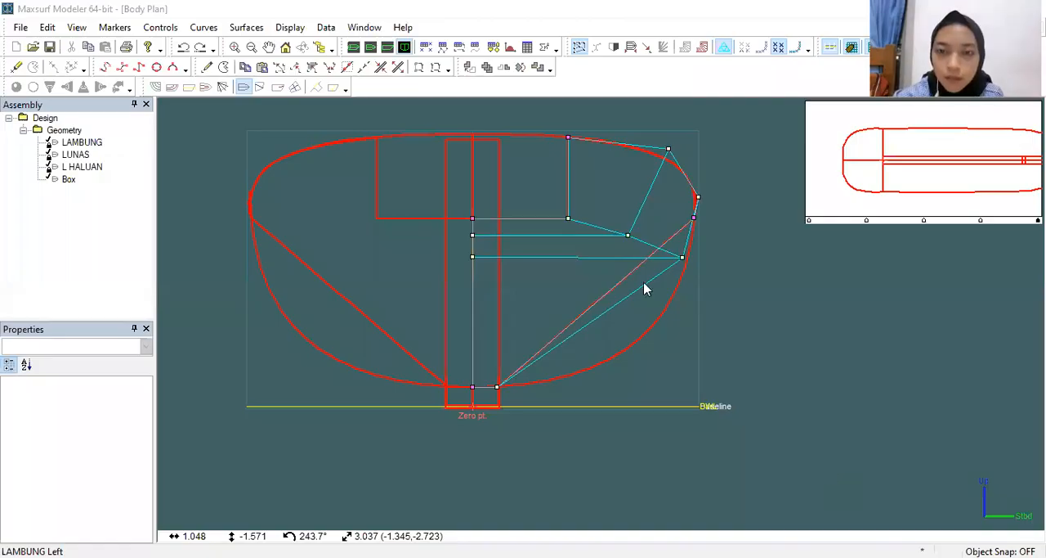
pyautogui.scroll(3, 644, 289)
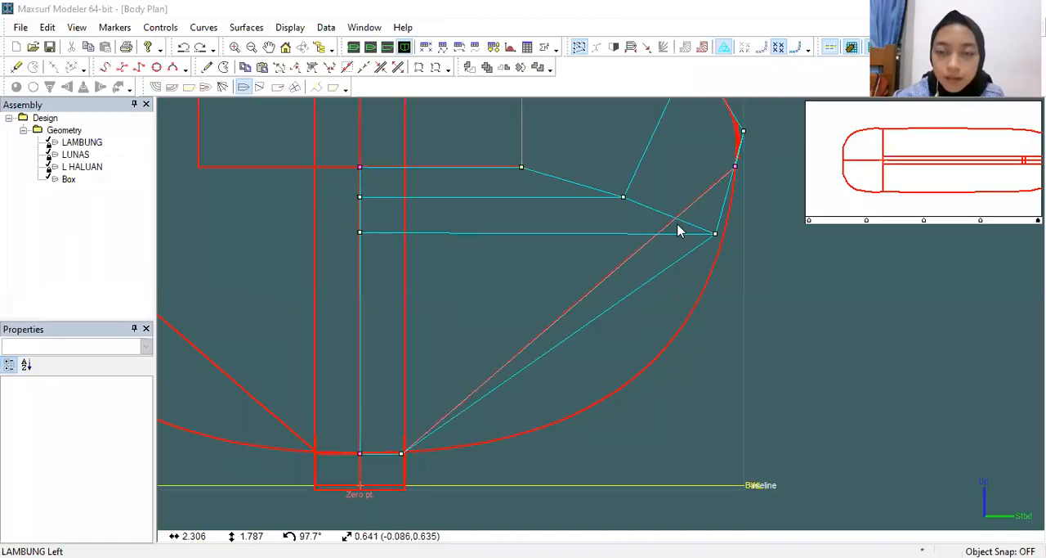
pyautogui.click(206, 68)
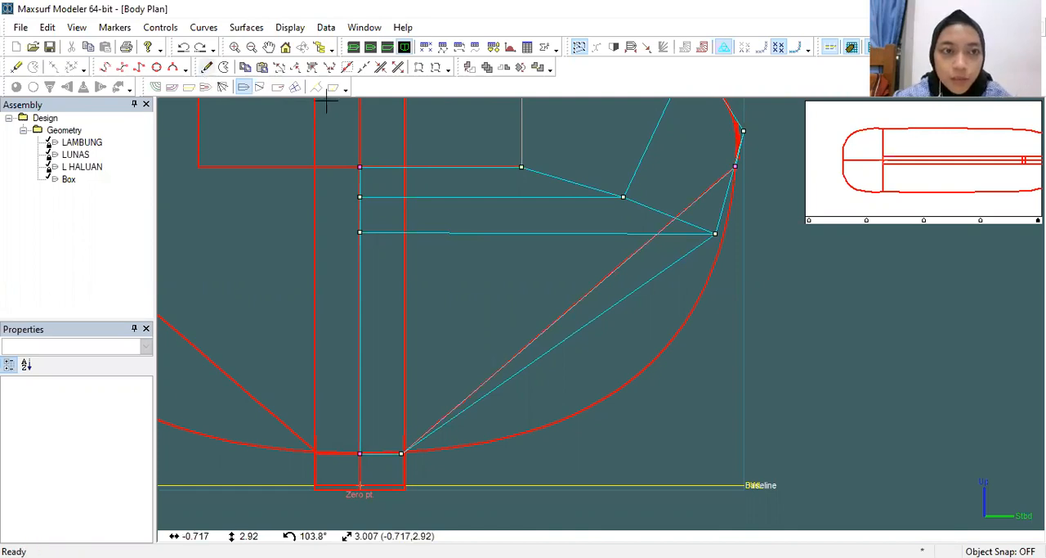
pyautogui.click(716, 257)
pyautogui.click(208, 67)
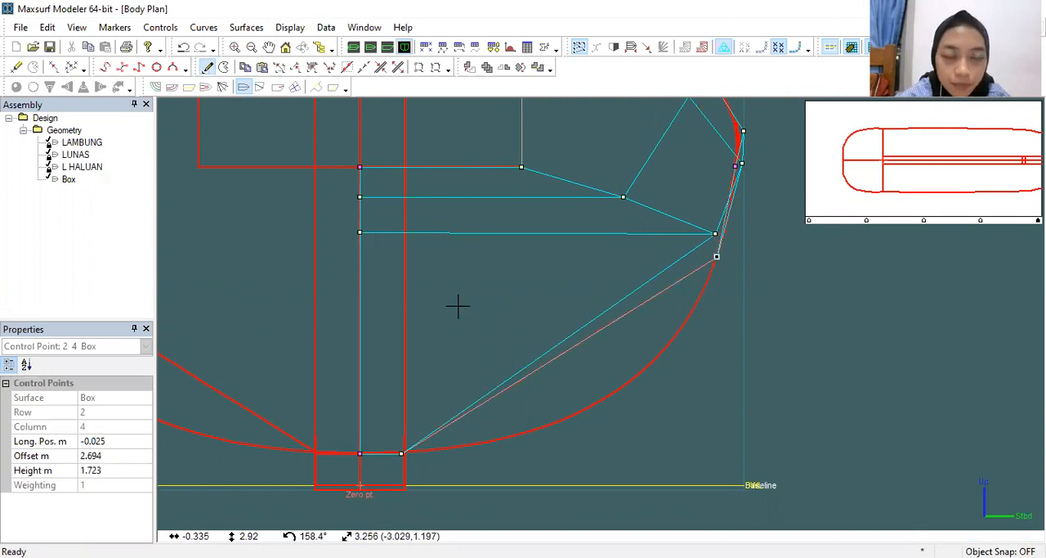
pyautogui.click(645, 368)
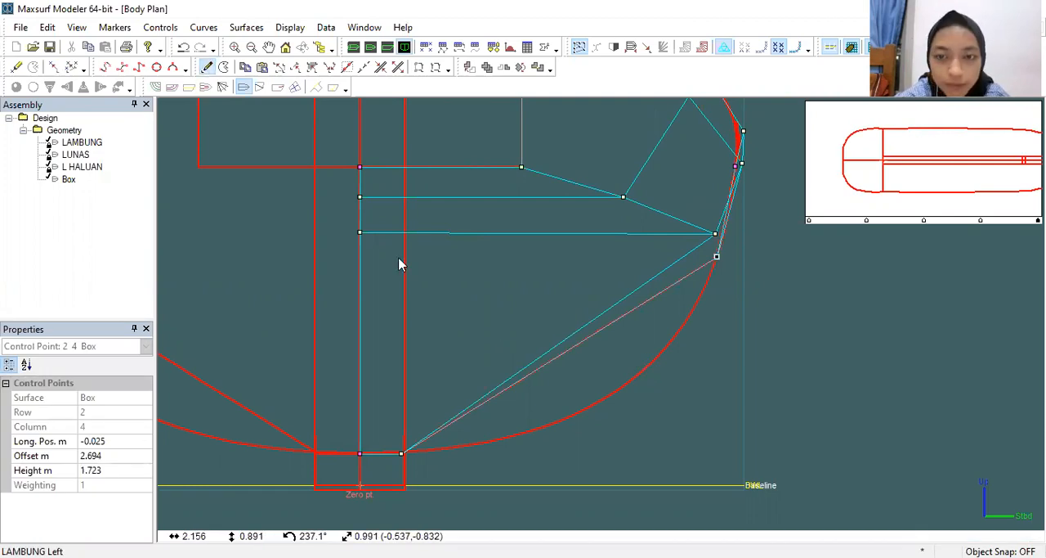
pyautogui.click(206, 67)
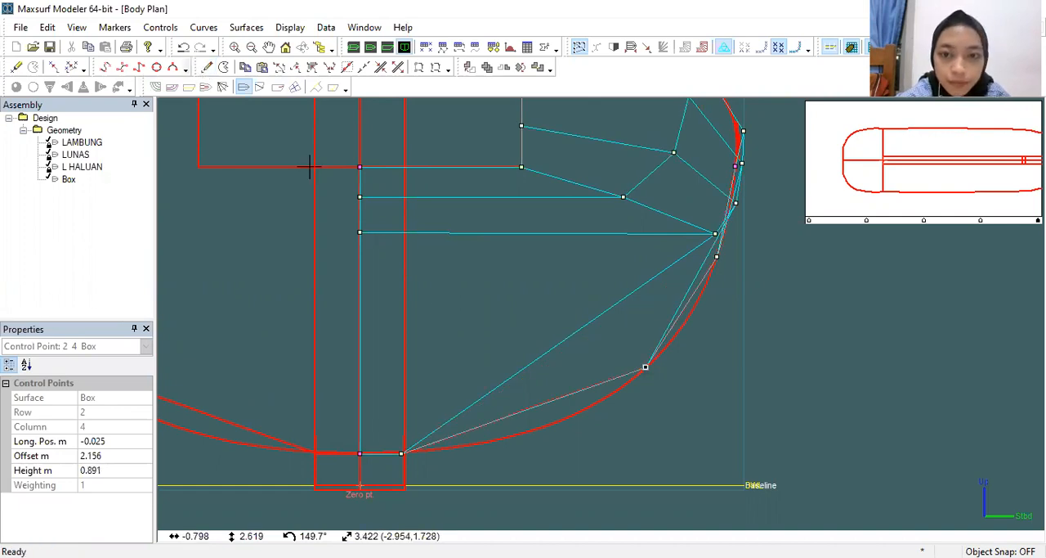
pyautogui.click(524, 431)
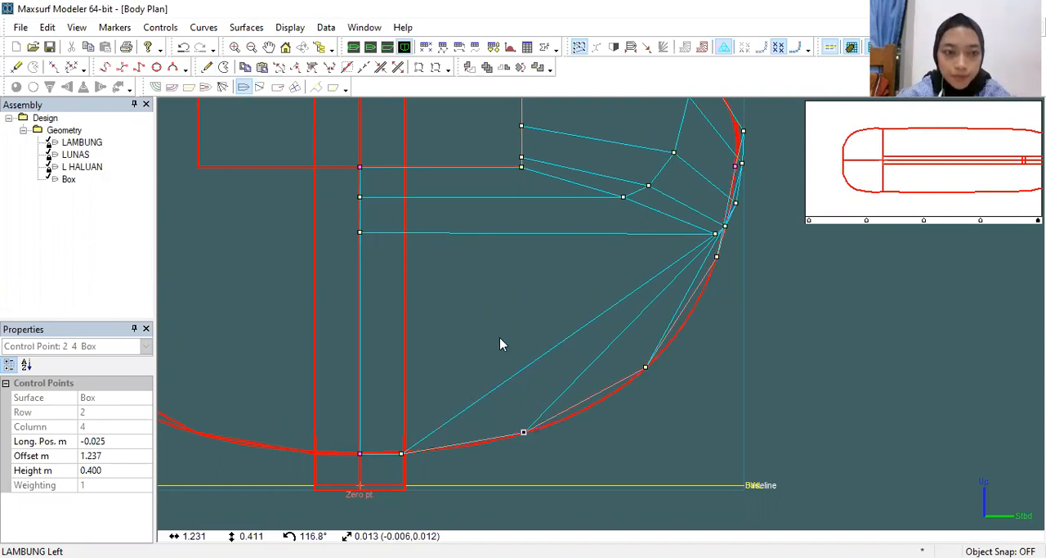
# Step: Move the two lower added edge points along the hull curve to about 2.436 m offset, 1.172 m height and 1.939 m, 0.704 m
pyautogui.scroll(-2, 501, 343)
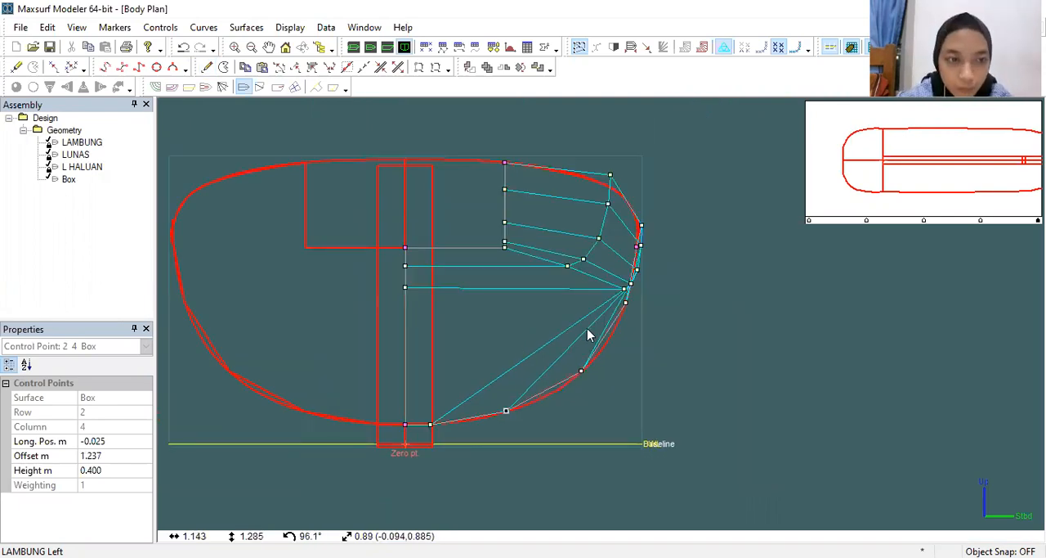
pyautogui.click(579, 372)
pyautogui.moveTo(581, 372); pyautogui.dragTo(603, 349)
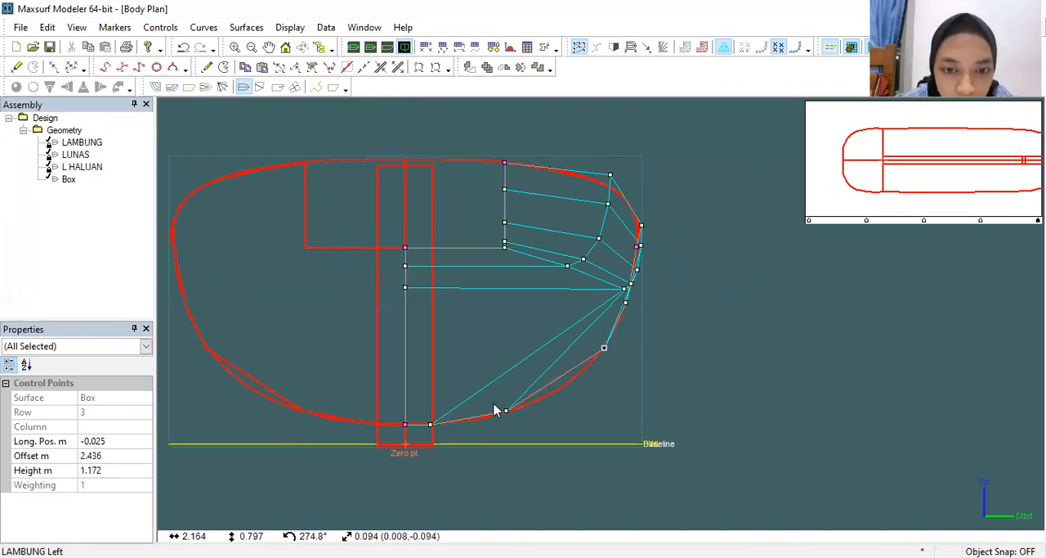
pyautogui.moveTo(507, 414); pyautogui.dragTo(564, 385)
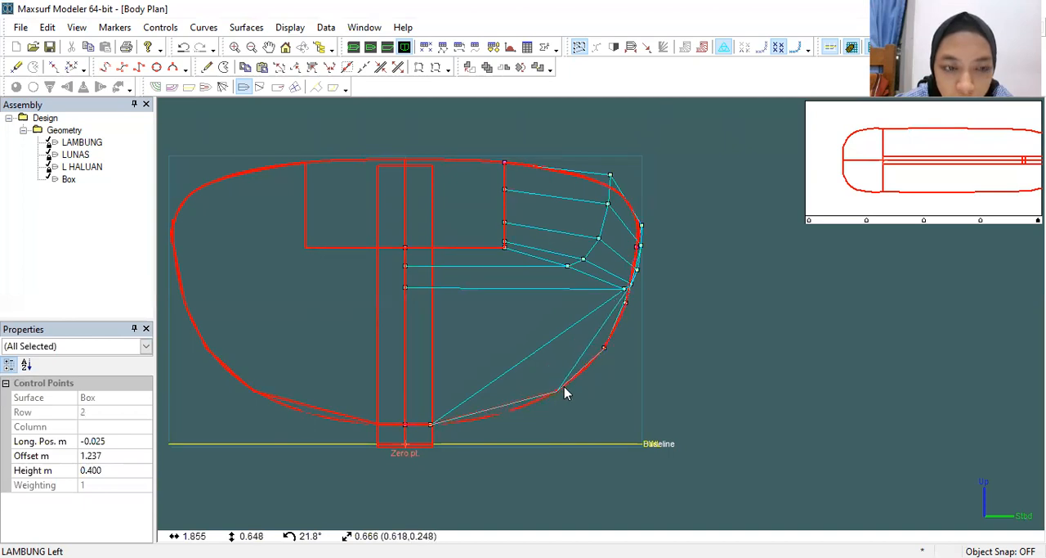
# Step: Add another control row on the hull curve at about 1.199 m offset, 0.385 m height, and check the stern box in perspective
pyautogui.click(207, 67)
pyautogui.click(503, 411)
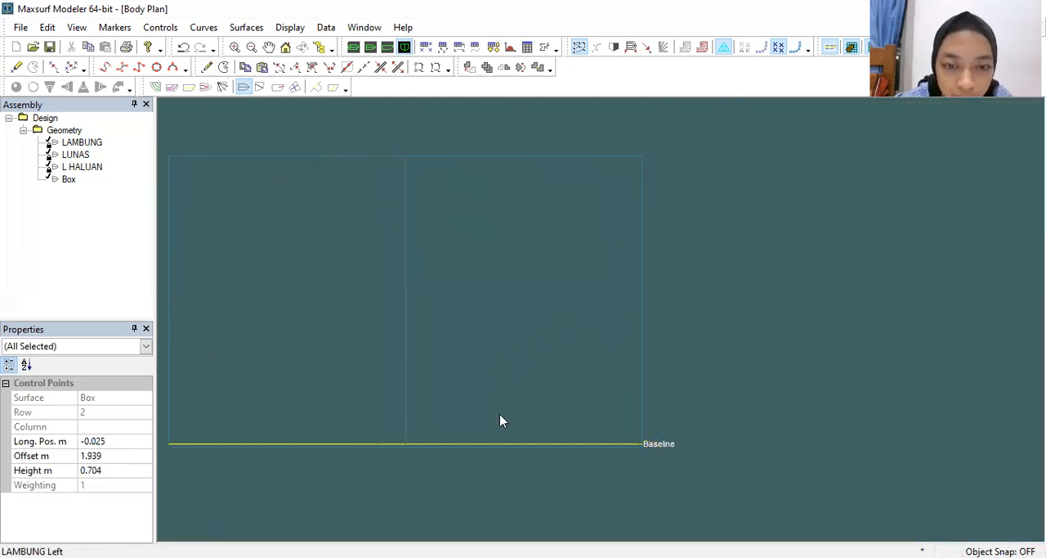
pyautogui.click(208, 67)
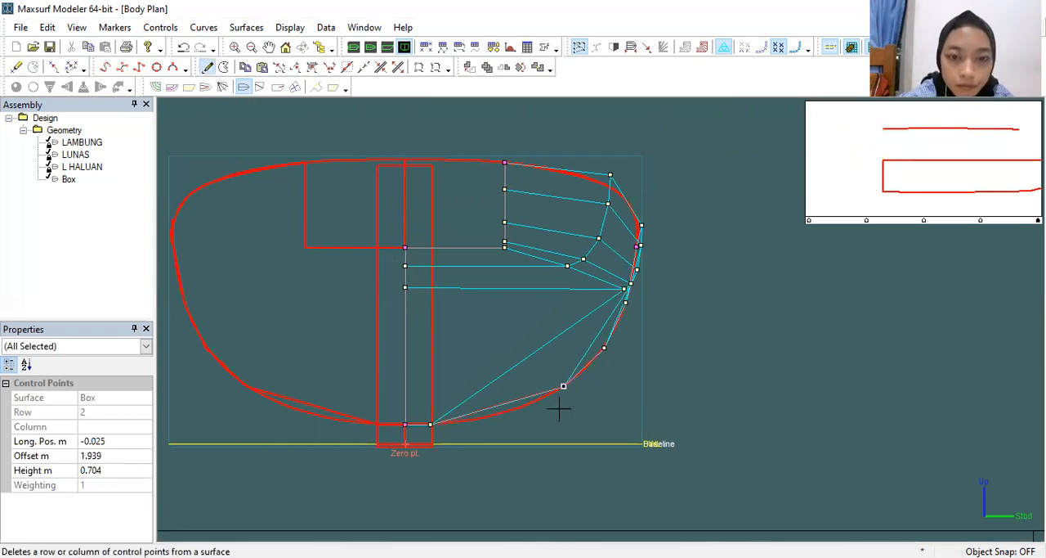
pyautogui.click(503, 412)
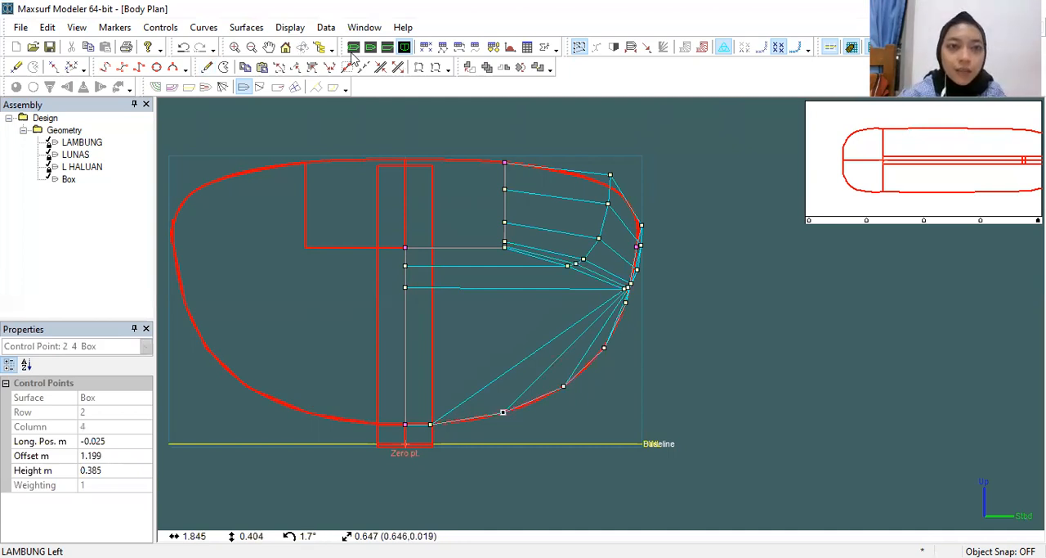
pyautogui.hotkey('ctrl', '1')
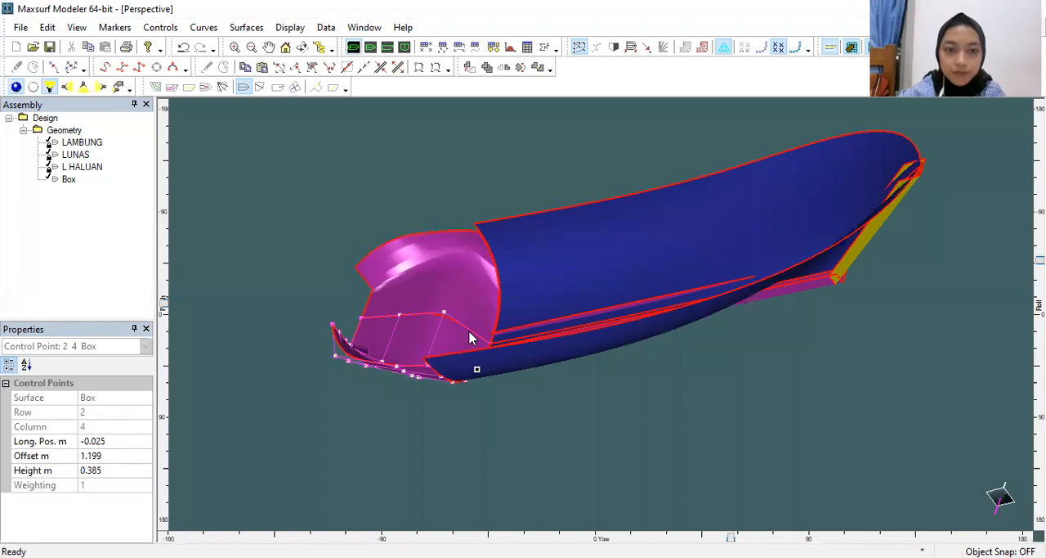
pyautogui.scroll(1, 470, 337)
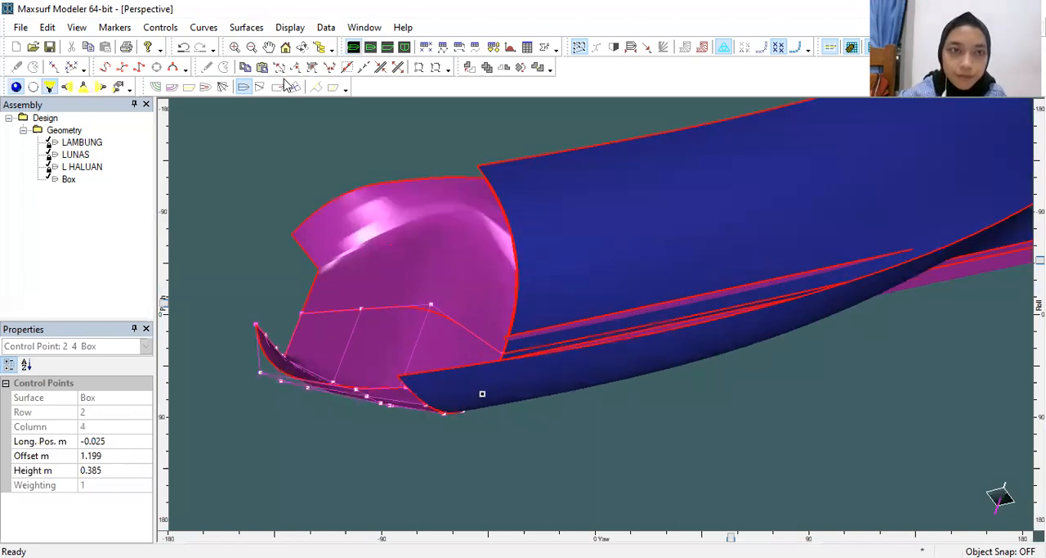
pyautogui.click(405, 47)
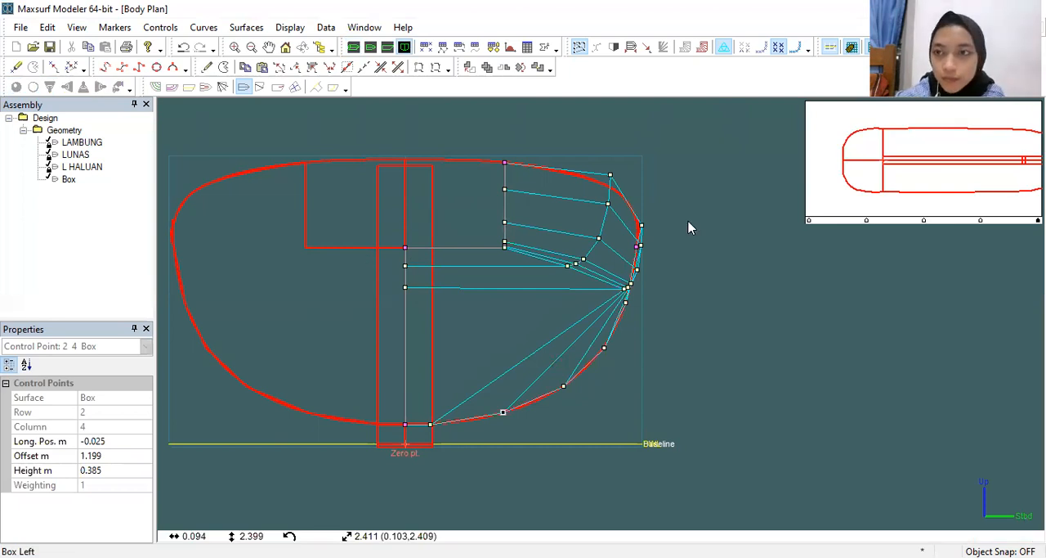
# Step: Try raising the box's upper corner point at the hull joint to about 2.895 m offset, 3.514 m height, and undo the move
pyautogui.click(610, 175)
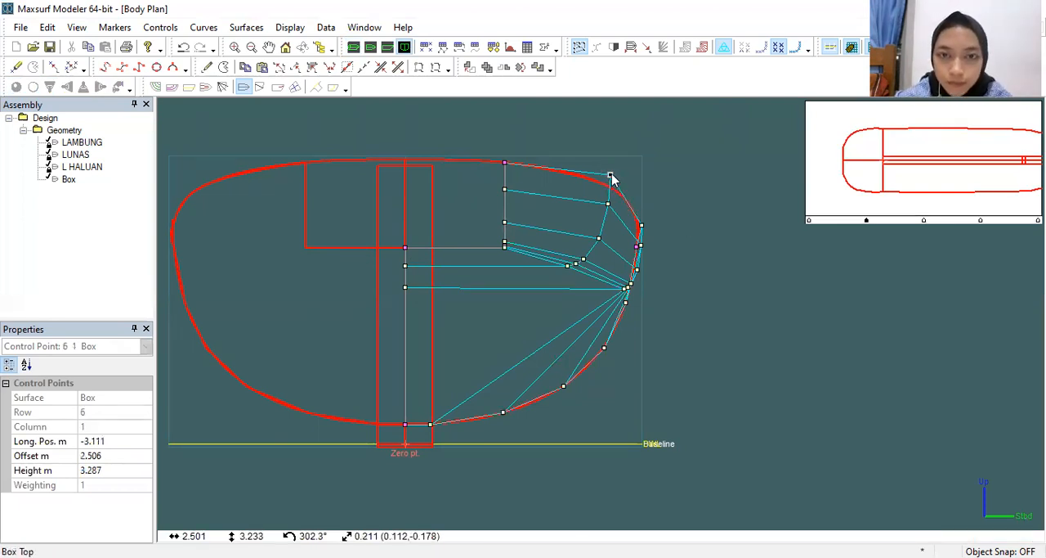
pyautogui.moveTo(614, 177); pyautogui.dragTo(633, 233)
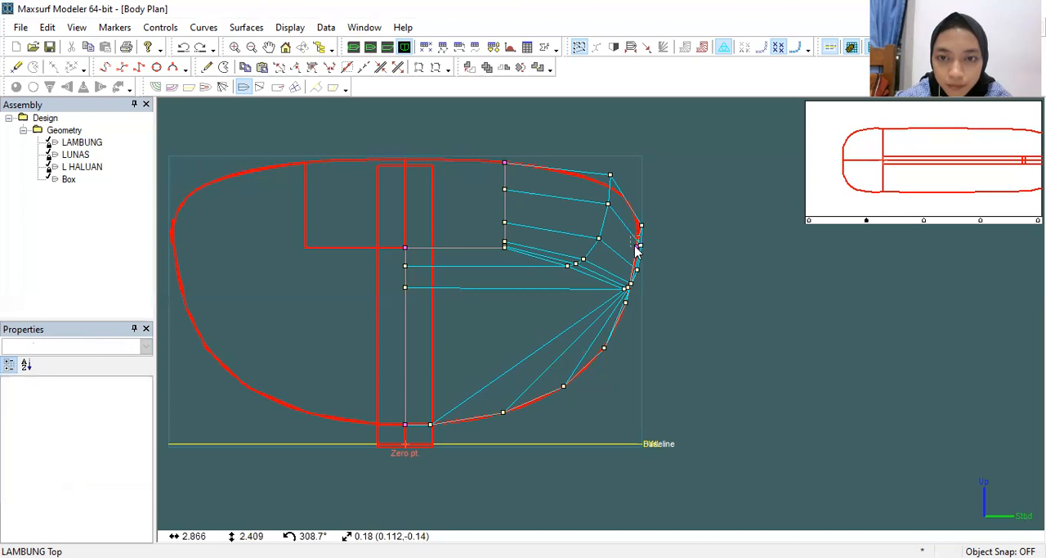
pyautogui.click(636, 244)
pyautogui.moveTo(645, 194); pyautogui.dragTo(641, 165)
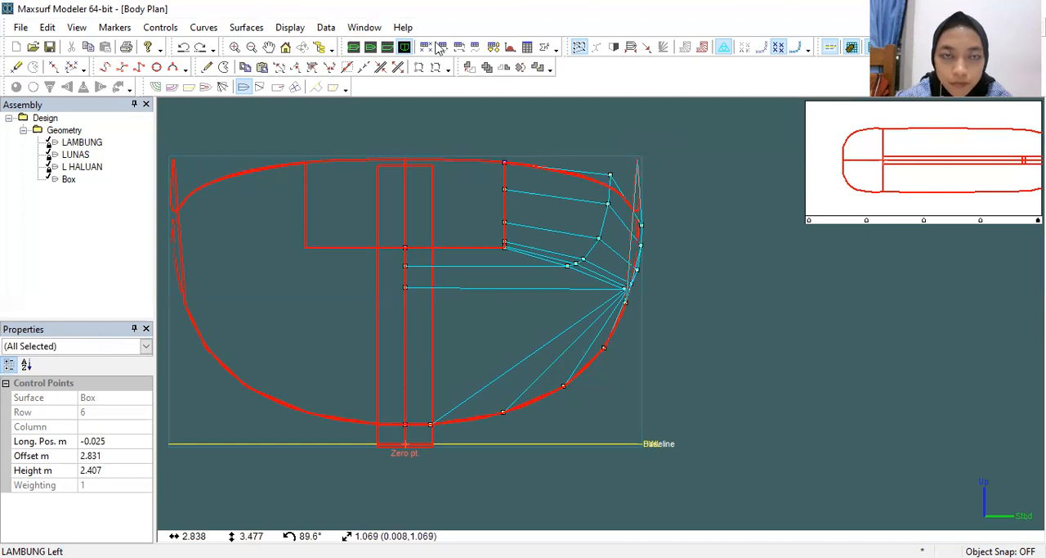
pyautogui.click(363, 48)
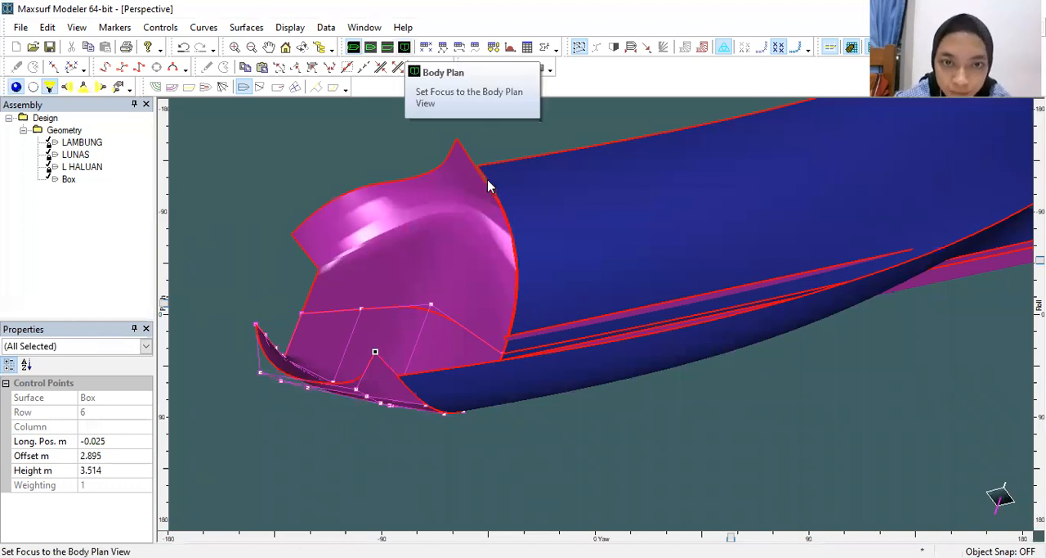
pyautogui.hotkey('ctrl', 'z')
# Step: Examine the joint between the stern box and the hull's aft edge in the perspective view
pyautogui.moveTo(479, 173); pyautogui.dragTo(488, 179)
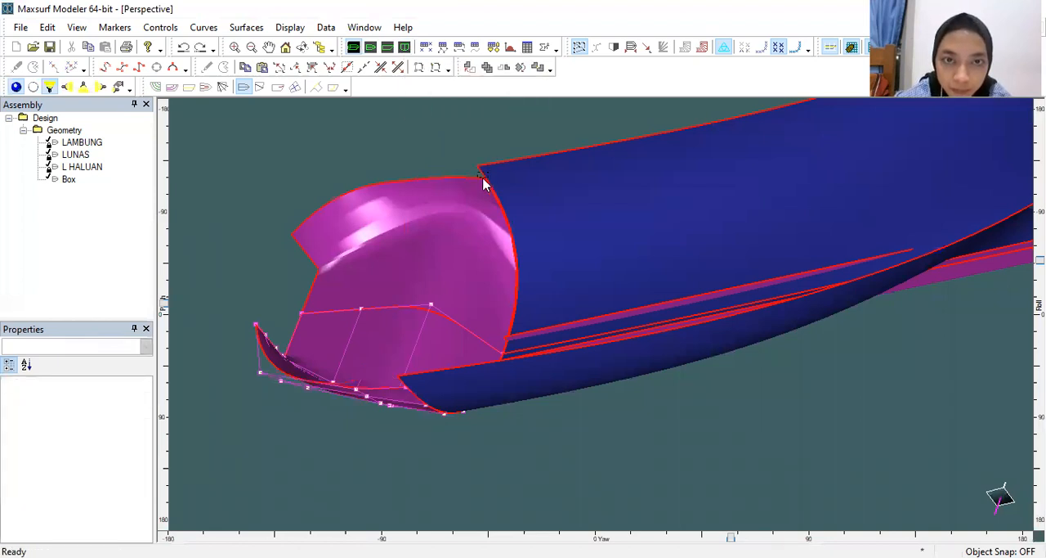
pyautogui.scroll(4, 482, 176)
pyautogui.scroll(-2, 447, 359)
pyautogui.moveTo(435, 373); pyautogui.dragTo(489, 182, button='middle')
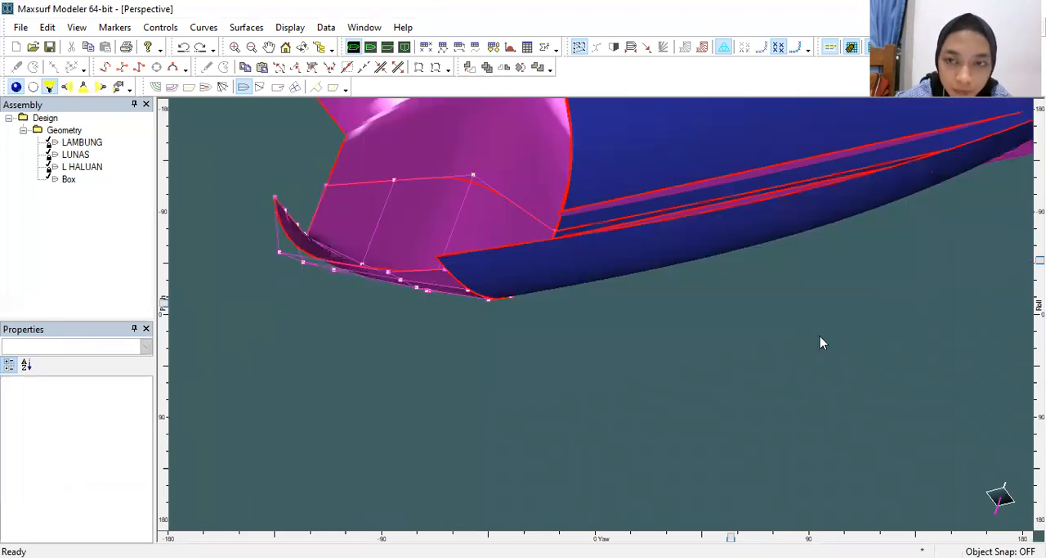
# Step: Move the stern box's upper corner point at the hull joint to about 0.012 m longitudinal position, 2.831 m offset and 2.756 m height
pyautogui.scroll(5, 439, 292)
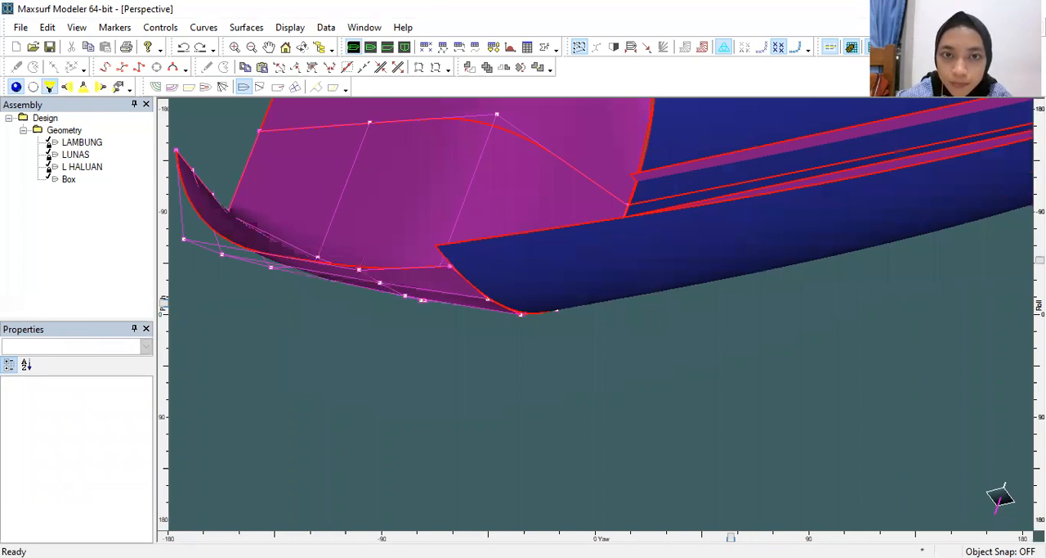
pyautogui.moveTo(1040, 260); pyautogui.dragTo(1040, 281)
pyautogui.moveTo(800, 201); pyautogui.dragTo(807, 303, button='middle')
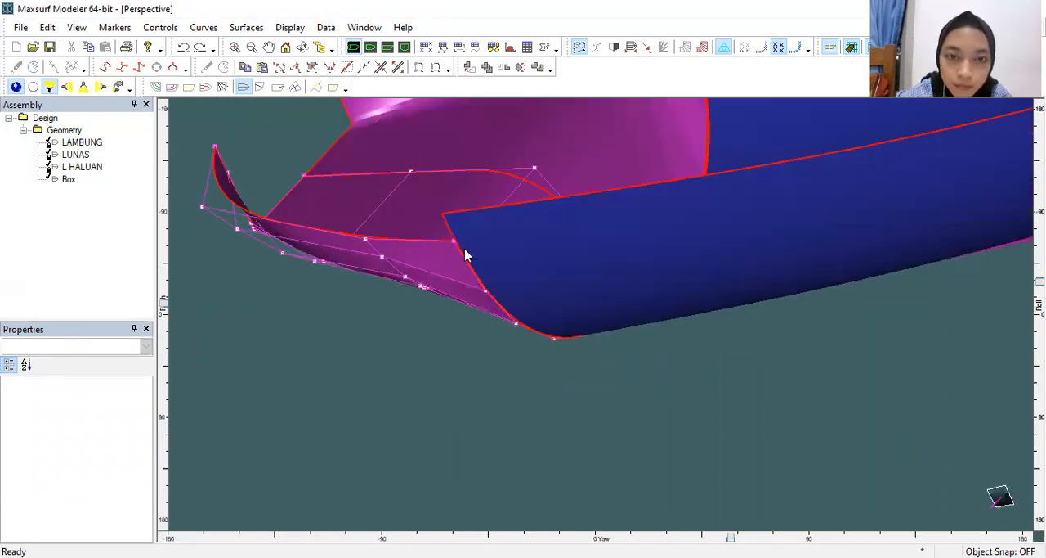
pyautogui.click(454, 241)
pyautogui.moveTo(446, 221); pyautogui.dragTo(444, 215)
pyautogui.moveTo(495, 189); pyautogui.dragTo(509, 359, button='middle')
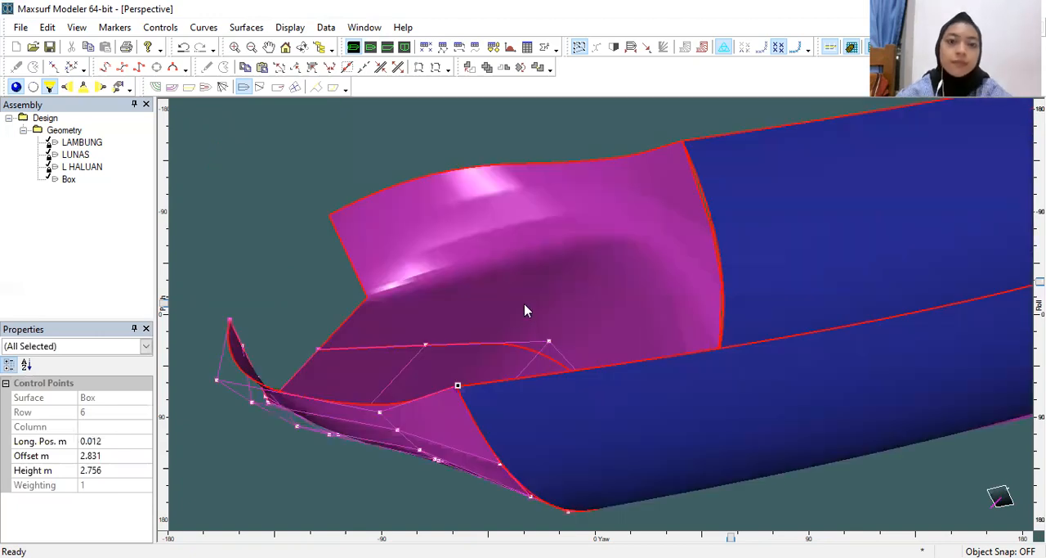
# Step: Move the adjacent point on the stern box's top edge to about -0.864 m longitudinal position, 2.893 m offset and 2.818 m height
pyautogui.click(404, 48)
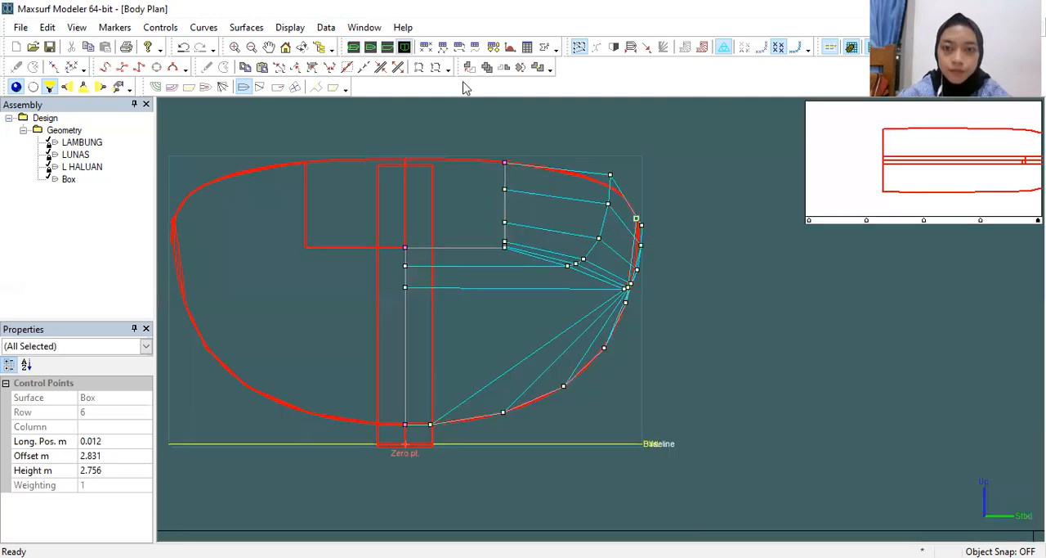
pyautogui.click(353, 48)
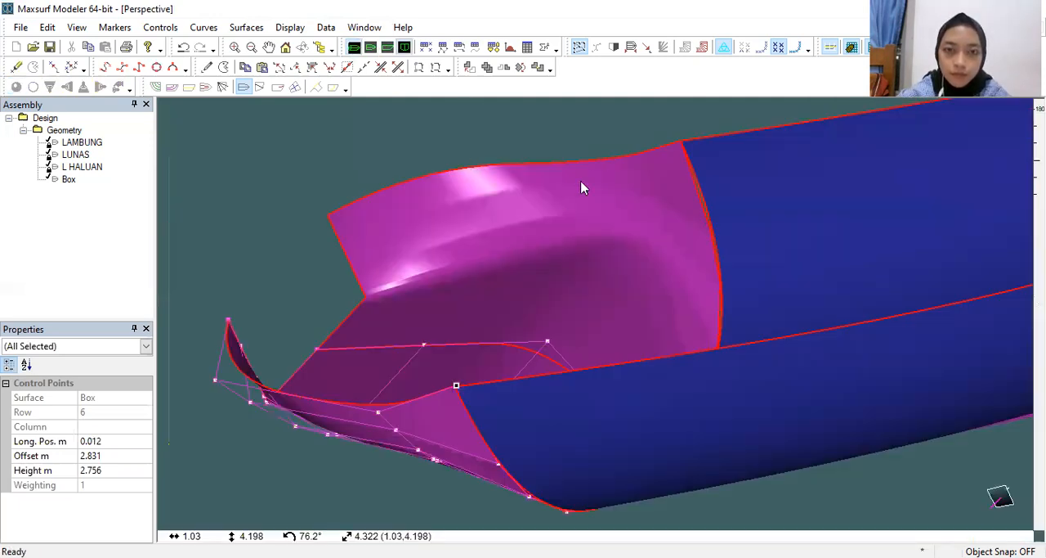
pyautogui.moveTo(383, 411); pyautogui.dragTo(385, 398)
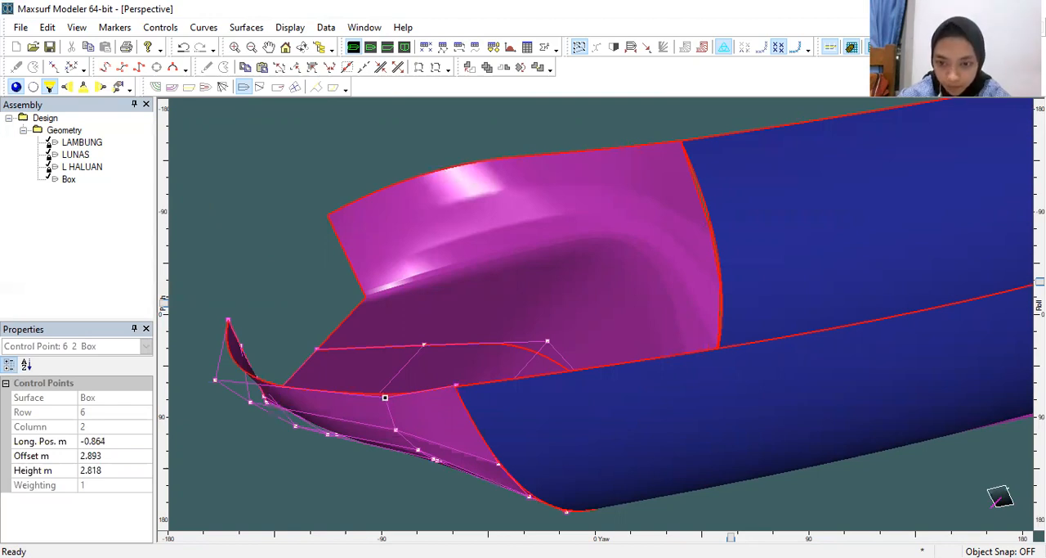
# Step: Examine the stern box's fit with the hull in the perspective view from several angles and in the body plan
pyautogui.moveTo(731, 537); pyautogui.dragTo(736, 537)
pyautogui.scroll(-3, 674, 280)
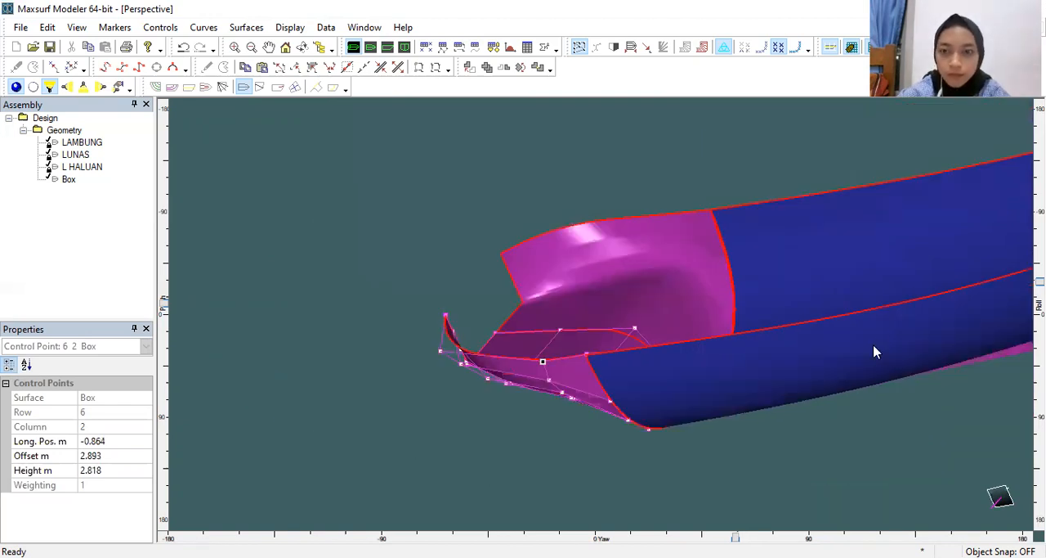
pyautogui.scroll(-2, 873, 345)
pyautogui.moveTo(904, 363); pyautogui.dragTo(575, 332, button='middle')
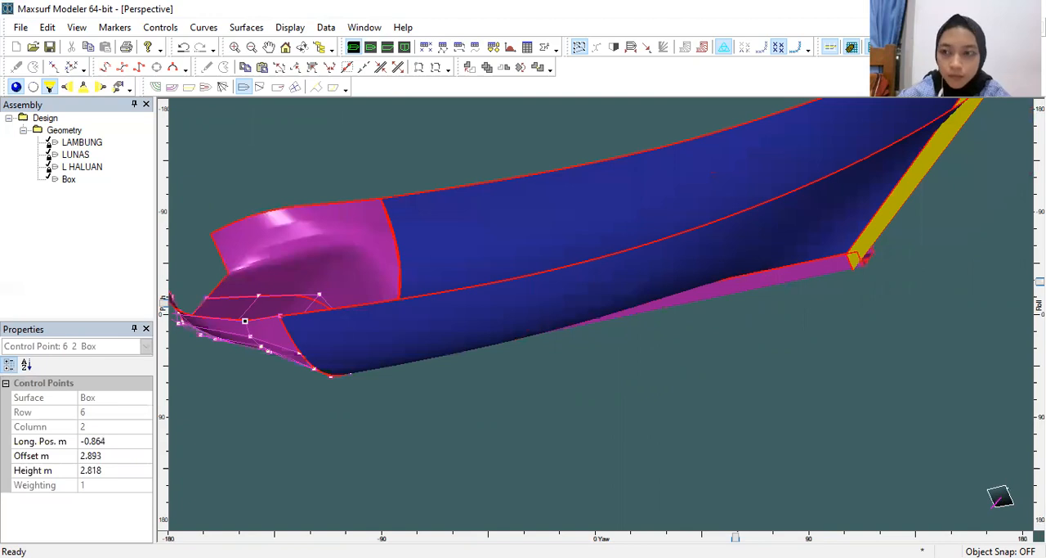
pyautogui.scroll(-1, 578, 245)
pyautogui.moveTo(1040, 281); pyautogui.dragTo(1040, 315)
pyautogui.moveTo(735, 537)
pyautogui.mouseDown()
pyautogui.moveTo(822, 533)
pyautogui.moveTo(811, 537)
pyautogui.mouseUp()
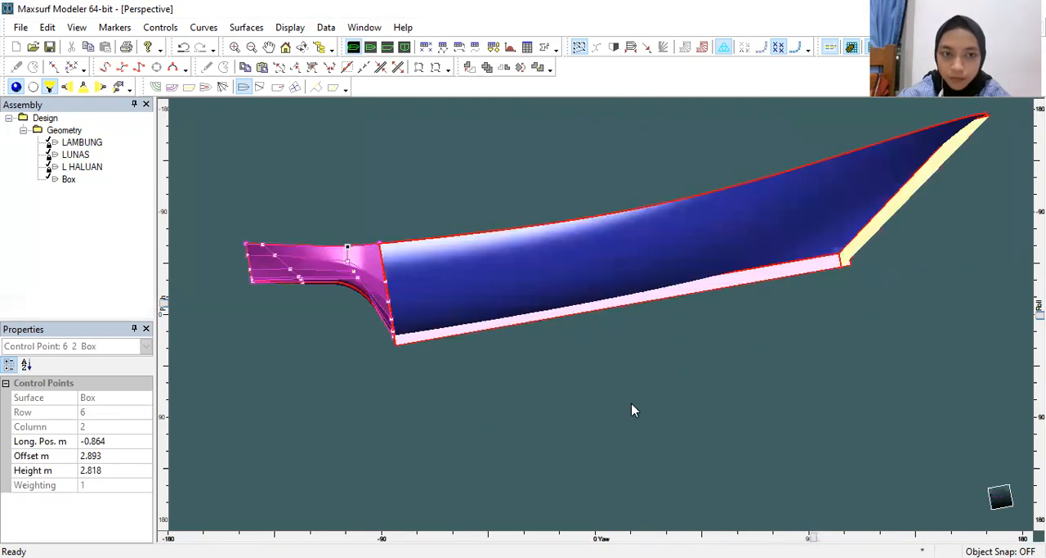
pyautogui.click(527, 367)
pyautogui.scroll(2, 507, 294)
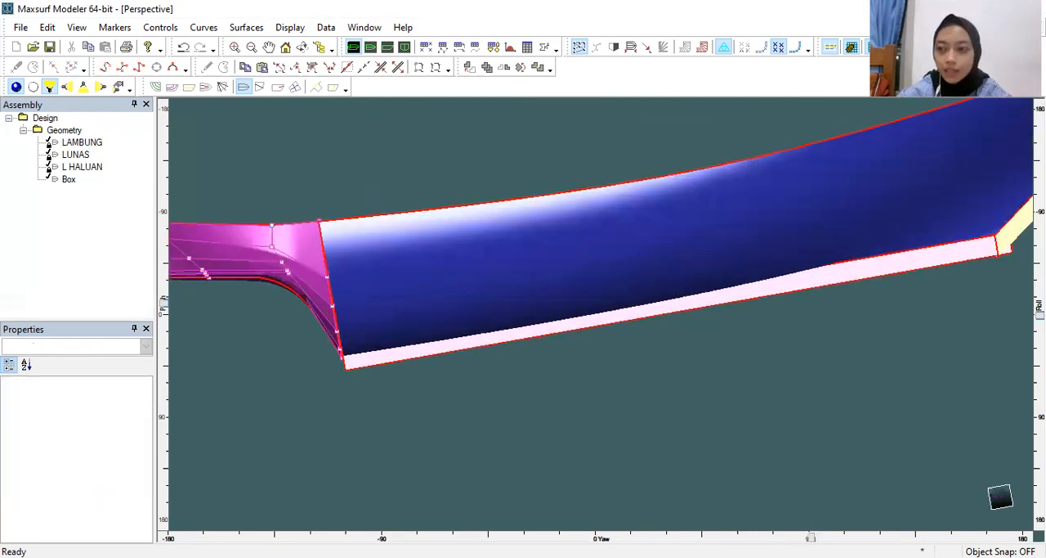
pyautogui.scroll(-2, 462, 266)
pyautogui.moveTo(1040, 314)
pyautogui.mouseDown()
pyautogui.moveTo(1040, 202)
pyautogui.moveTo(1040, 338)
pyautogui.moveTo(1040, 308)
pyautogui.mouseUp()
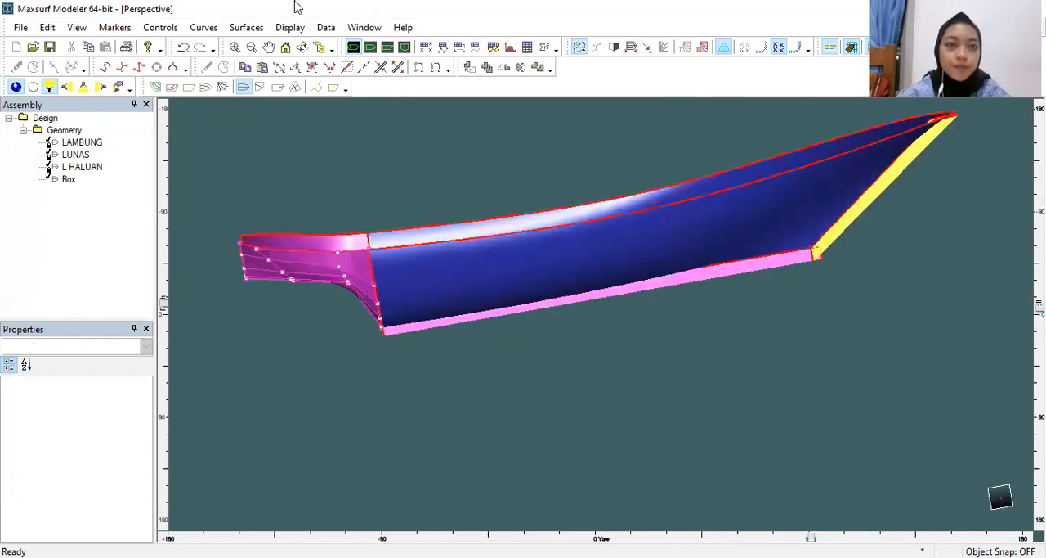
pyautogui.click(406, 48)
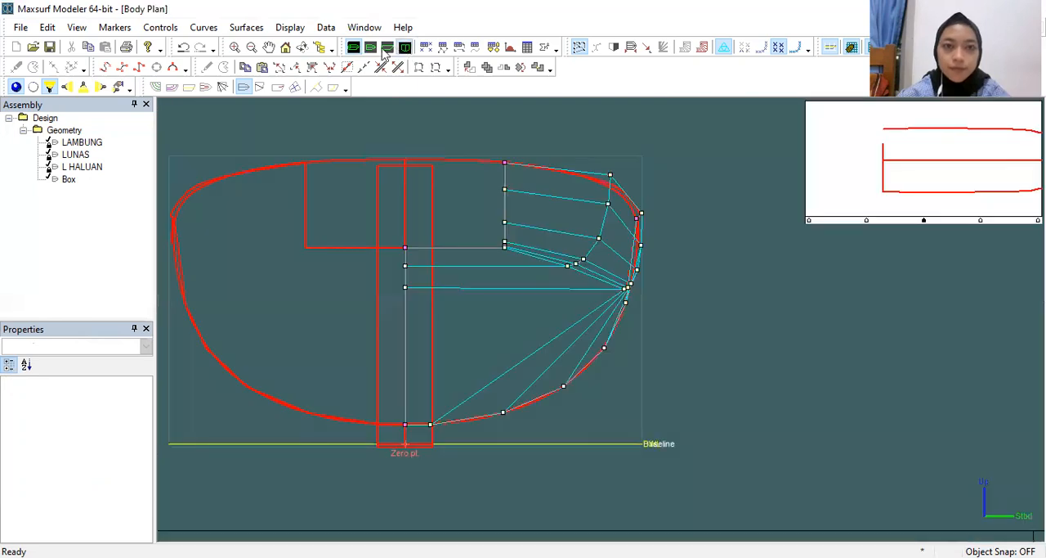
pyautogui.click(353, 47)
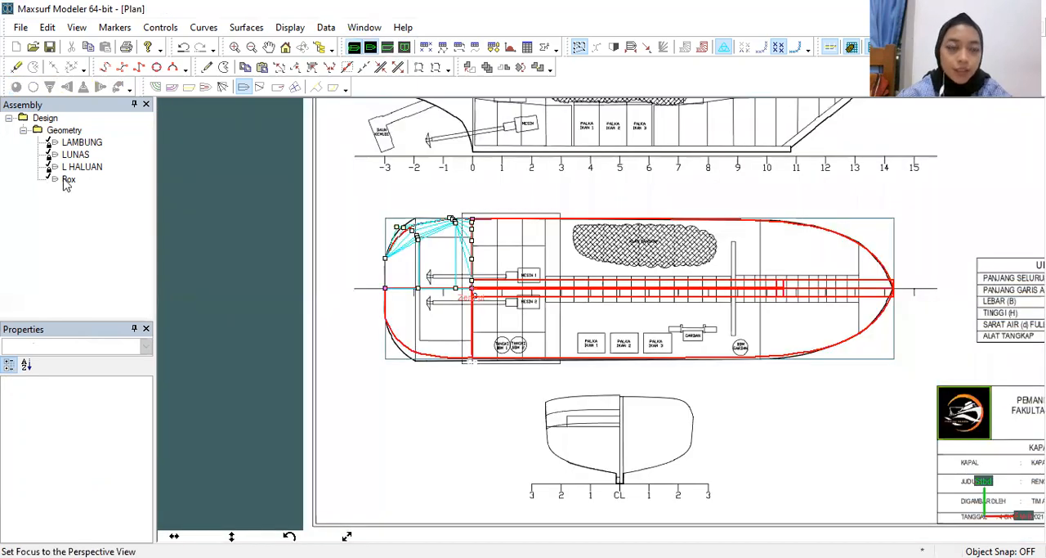
# Step: Rename the Box surface L BURITAN, change its colour to cyan and lock it
pyautogui.click(67, 179)
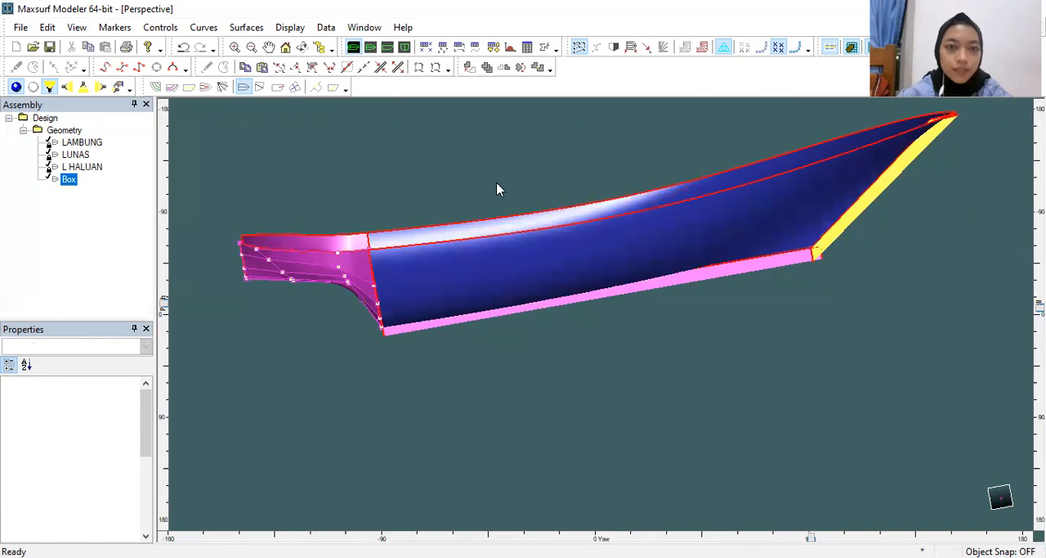
pyautogui.write('L N')
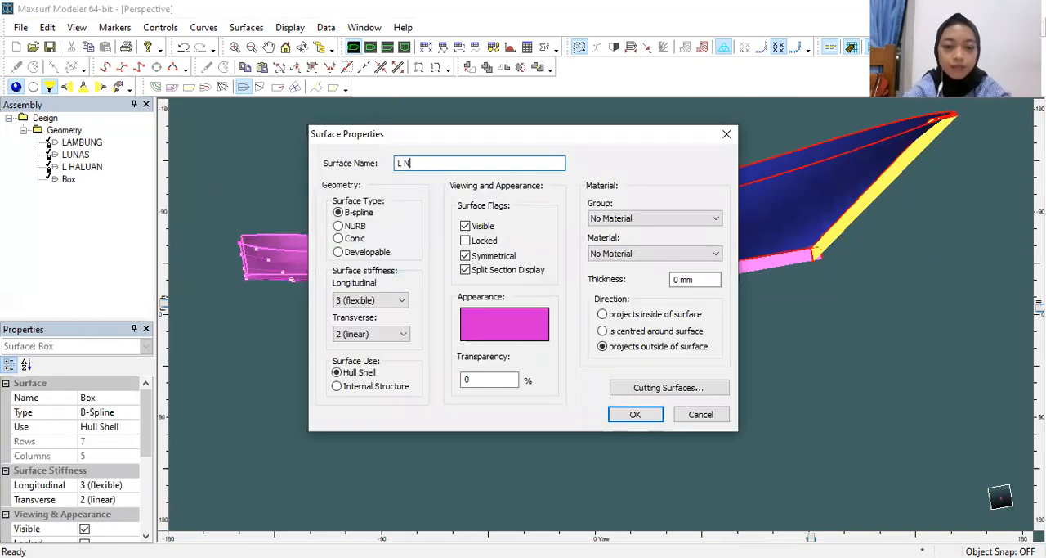
pyautogui.write('BURITAN')
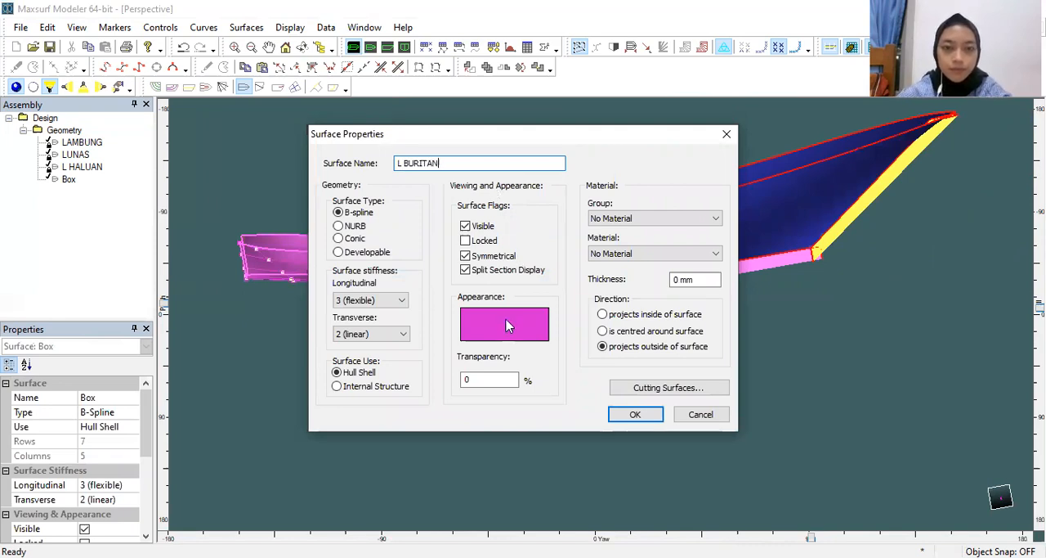
pyautogui.click(449, 216)
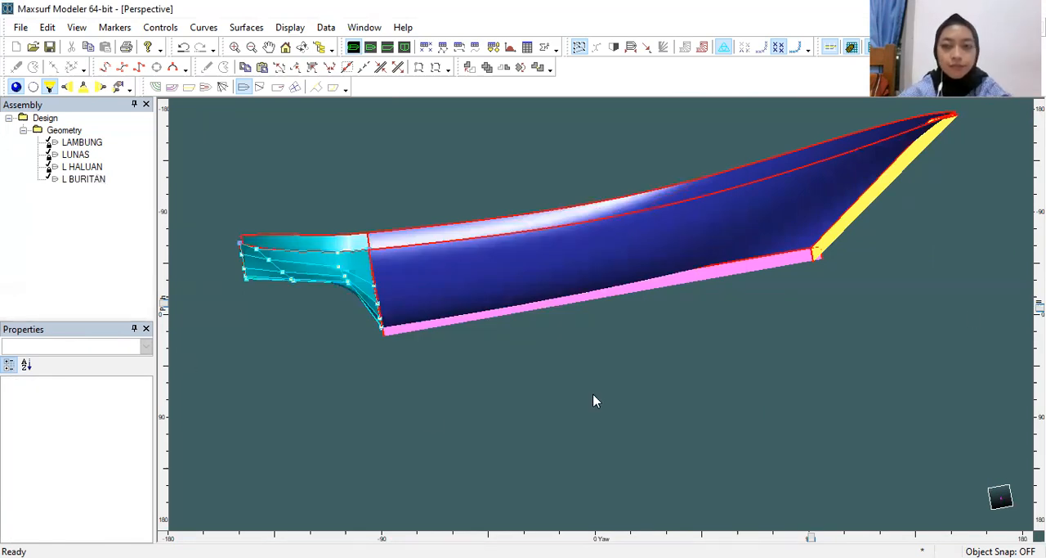
pyautogui.click(593, 395)
# Step: Inspect the whole boat from stern to bow, especially where the yellow stem surface meets the hull at the bow
pyautogui.moveTo(1040, 307)
pyautogui.mouseDown()
pyautogui.moveTo(1040, 208)
pyautogui.moveTo(1040, 325)
pyautogui.moveTo(1040, 304)
pyautogui.mouseUp()
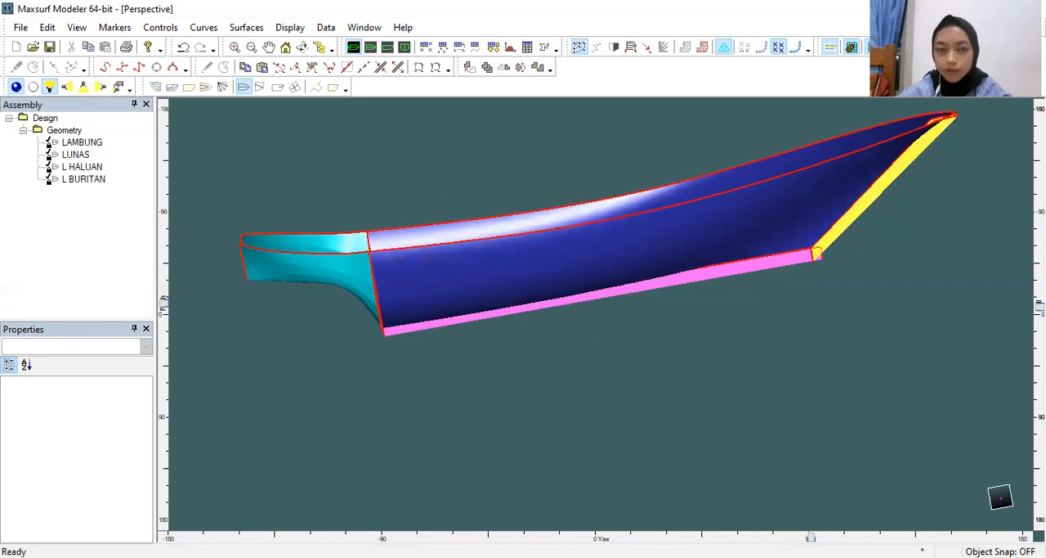
pyautogui.moveTo(1040, 306); pyautogui.dragTo(1040, 394)
pyautogui.moveTo(1040, 241); pyautogui.dragTo(1040, 274)
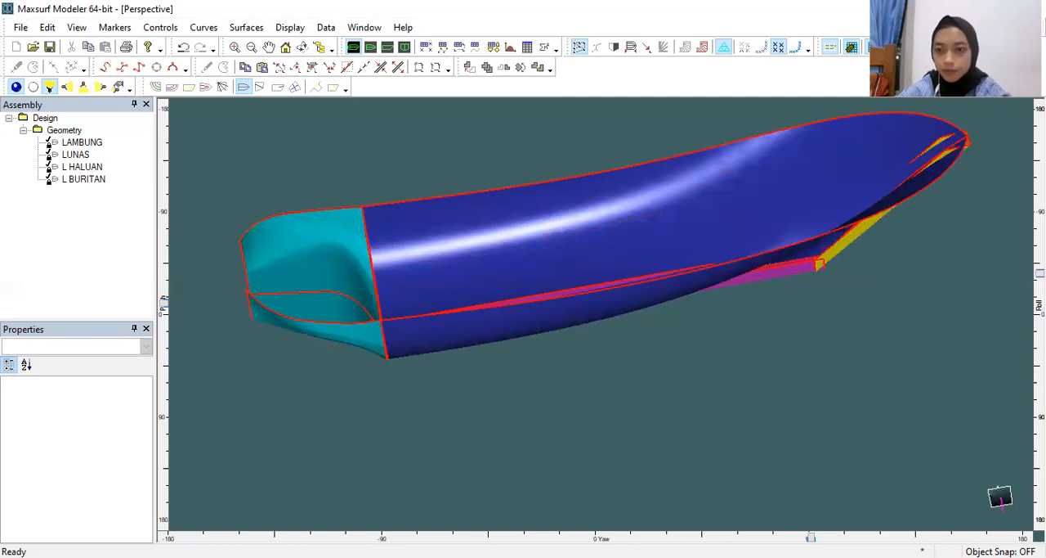
pyautogui.moveTo(1040, 273); pyautogui.dragTo(1040, 304)
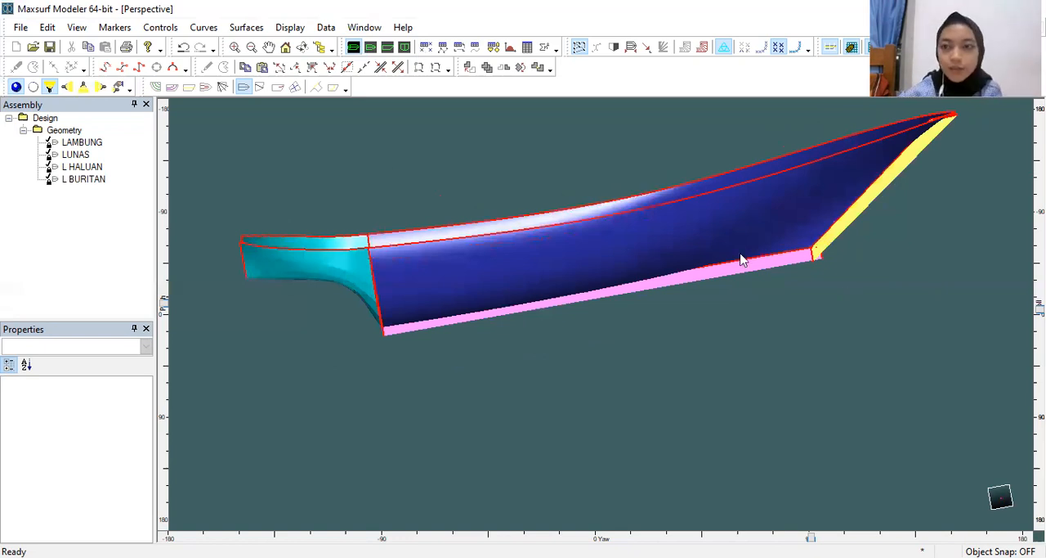
pyautogui.scroll(2, 1014, 302)
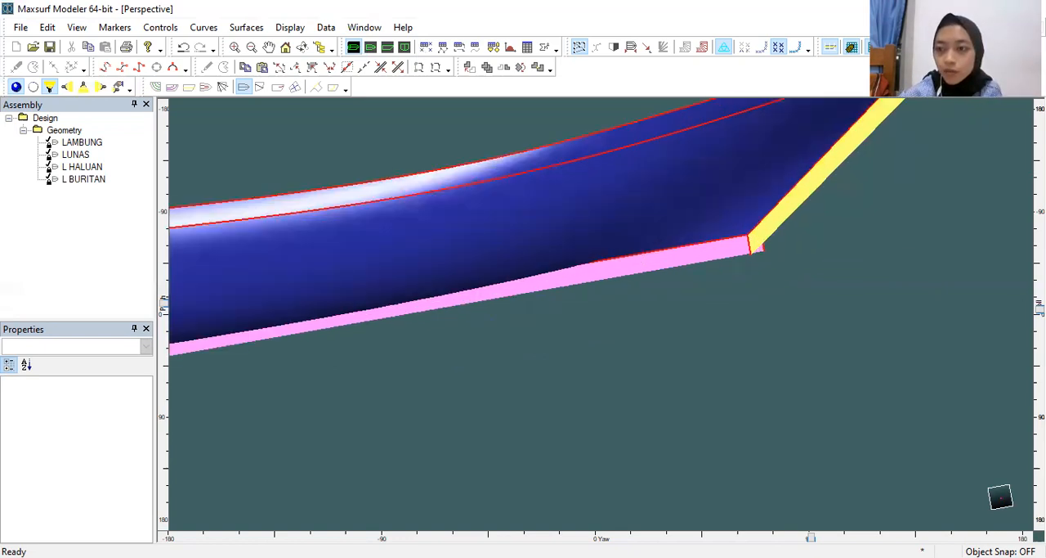
pyautogui.moveTo(1040, 309); pyautogui.dragTo(1039, 244)
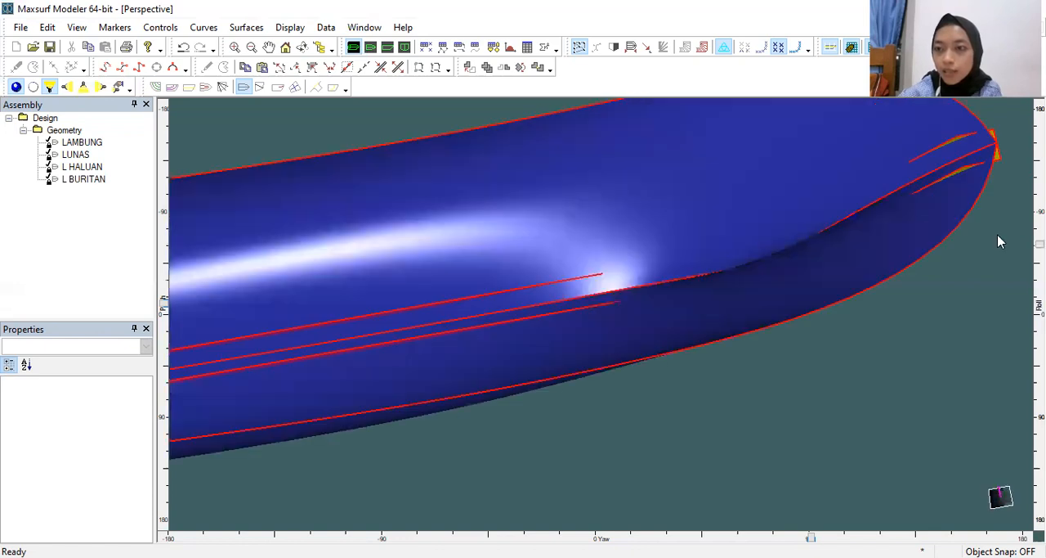
pyautogui.scroll(2, 1002, 241)
pyautogui.scroll(1, 914, 267)
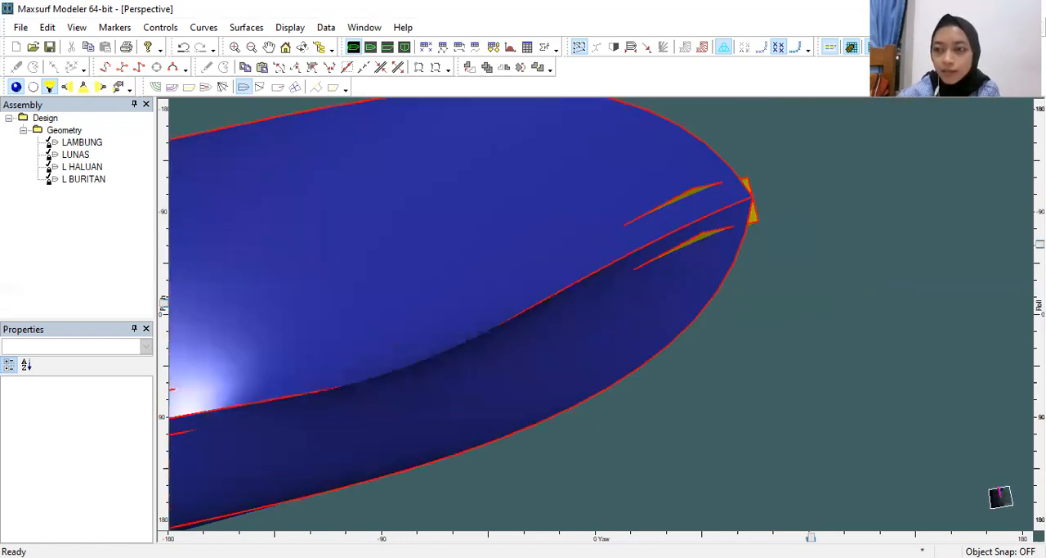
pyautogui.moveTo(1040, 243); pyautogui.dragTo(1040, 268)
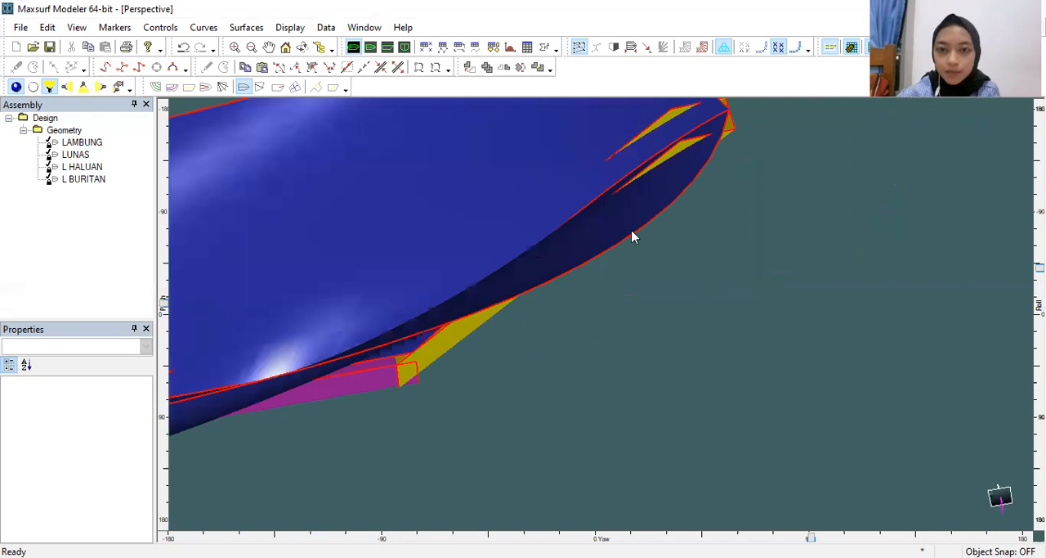
pyautogui.scroll(3, 648, 201)
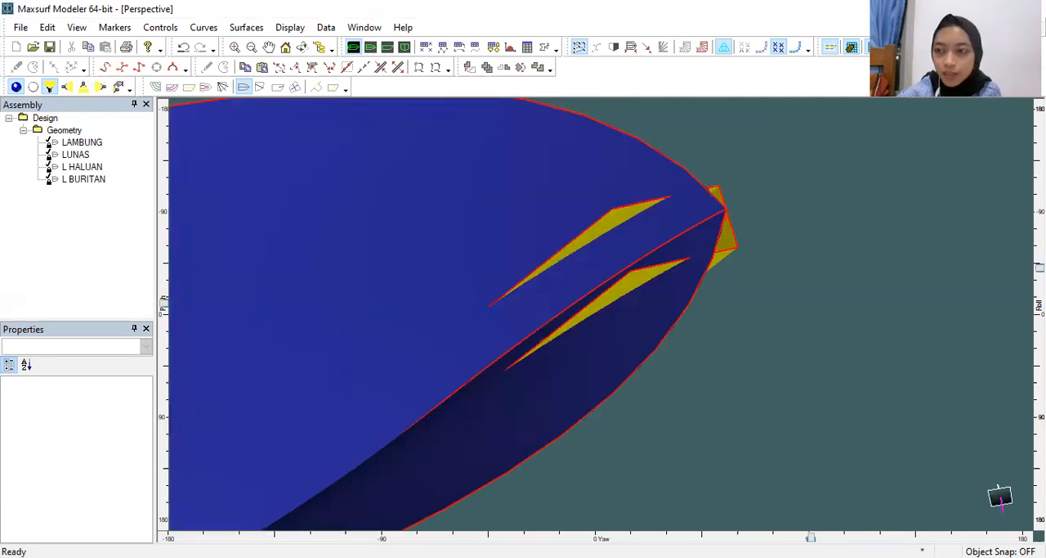
pyautogui.moveTo(1040, 268); pyautogui.dragTo(1040, 285)
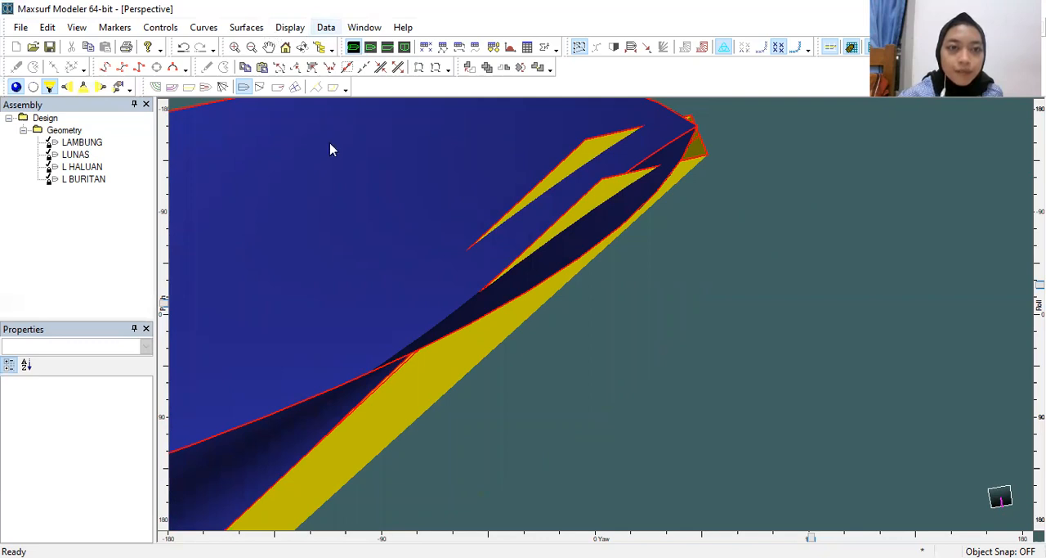
pyautogui.hotkey('alt', 'd')
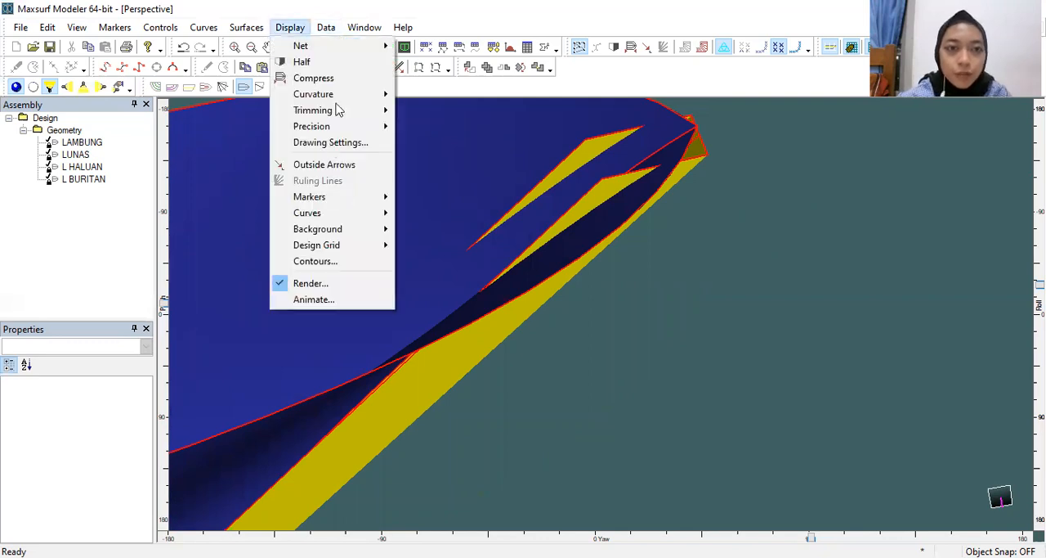
pyautogui.click(457, 149)
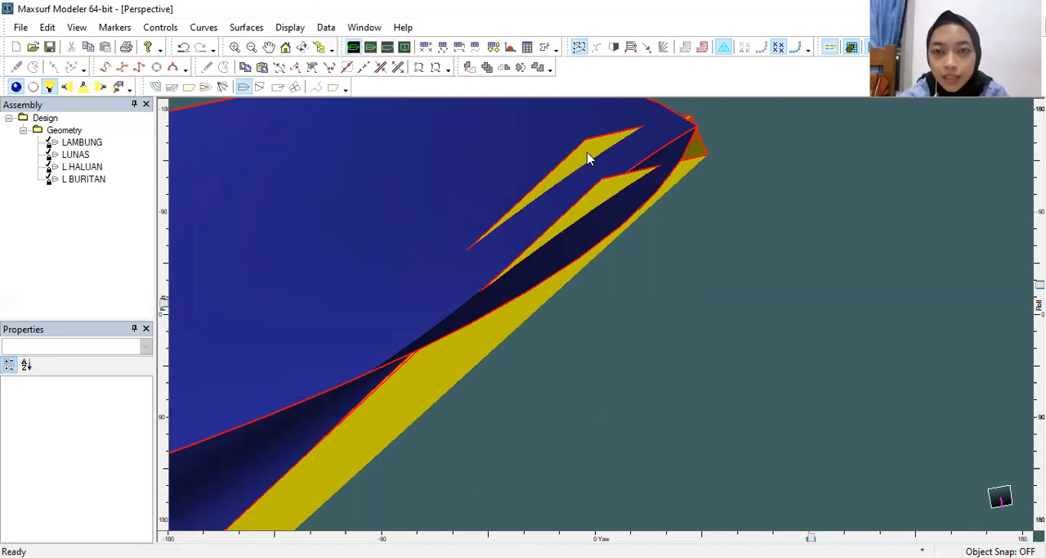
pyautogui.click(589, 158)
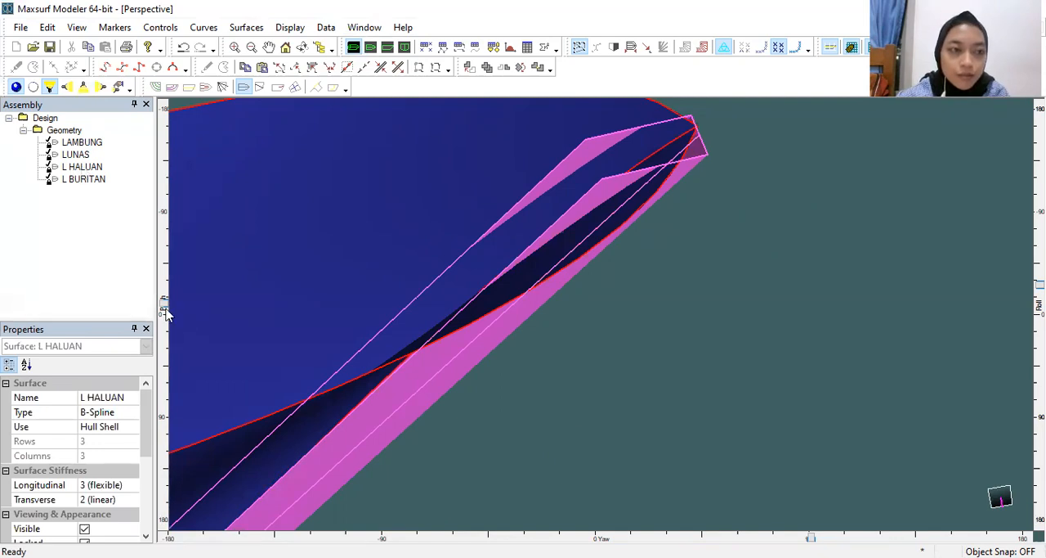
pyautogui.rightClick(82, 166)
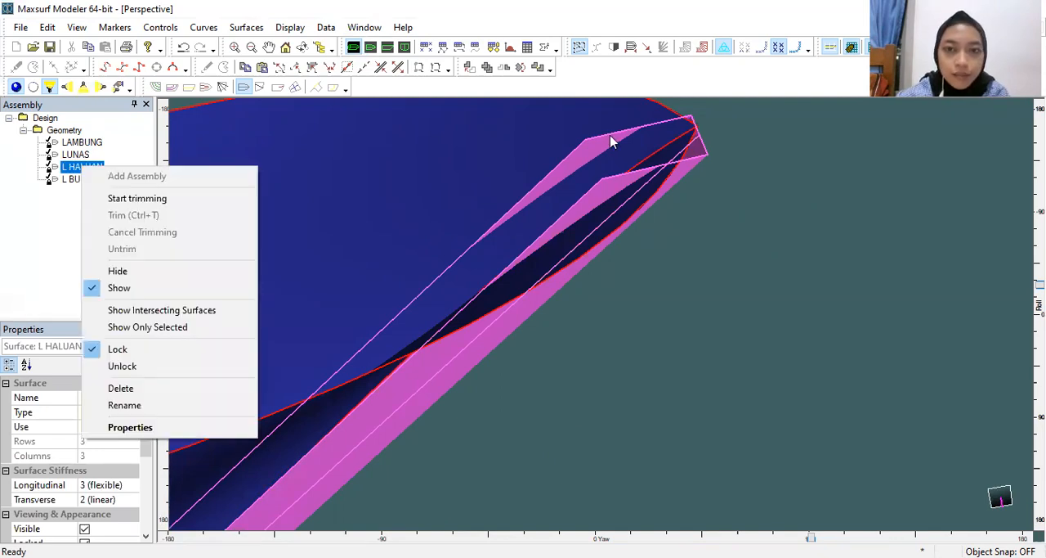
pyautogui.click(604, 144)
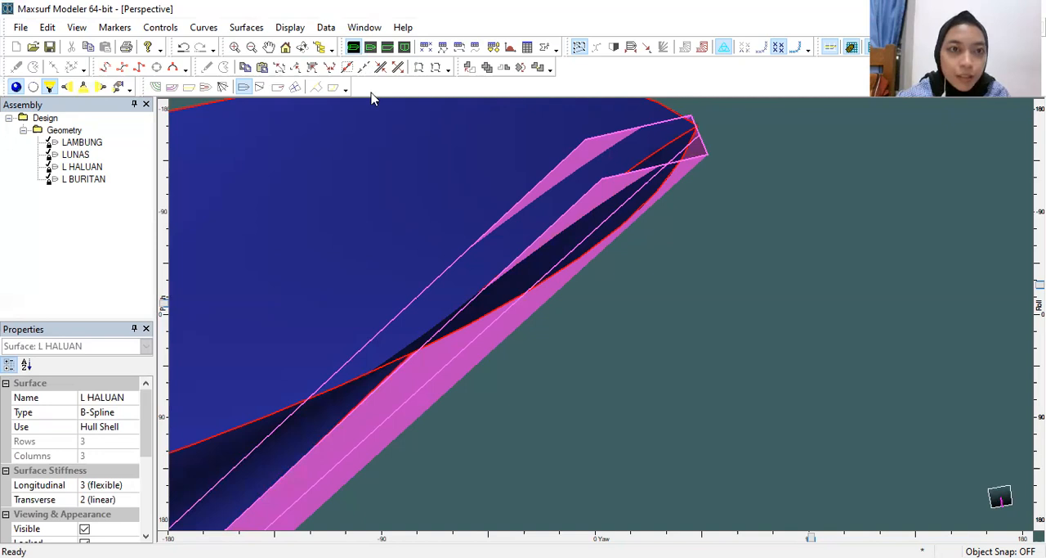
# Step: Trim away the part of the L HALUAN stem surface that protrudes inside the hull at the bow
pyautogui.rightClick(603, 168)
pyautogui.click(596, 161)
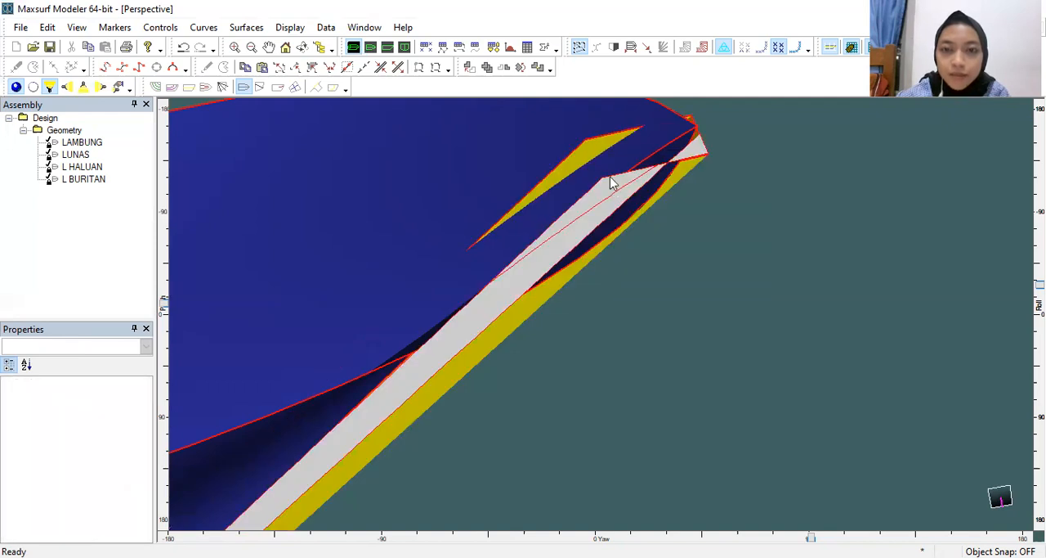
pyautogui.click(609, 181)
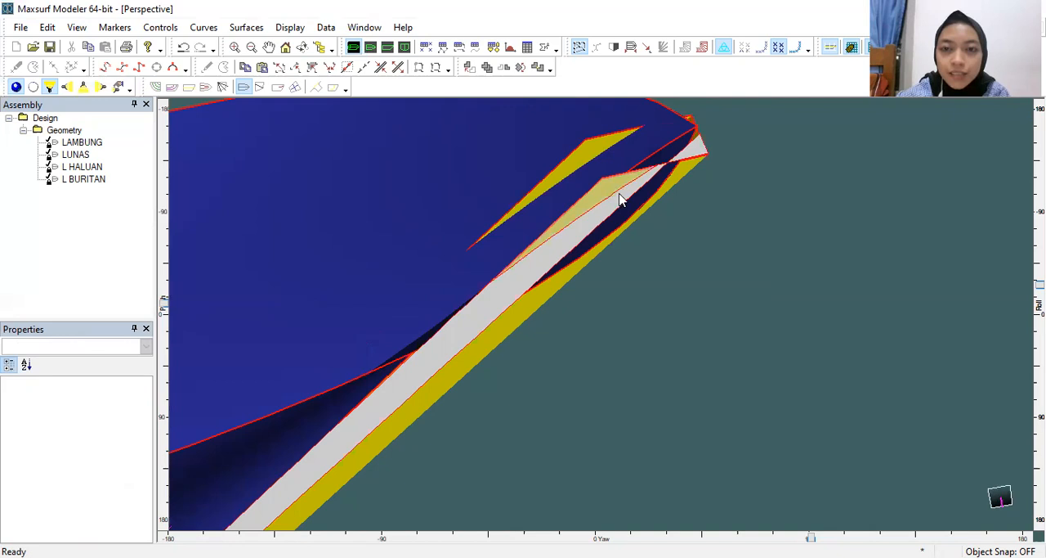
pyautogui.rightClick(622, 199)
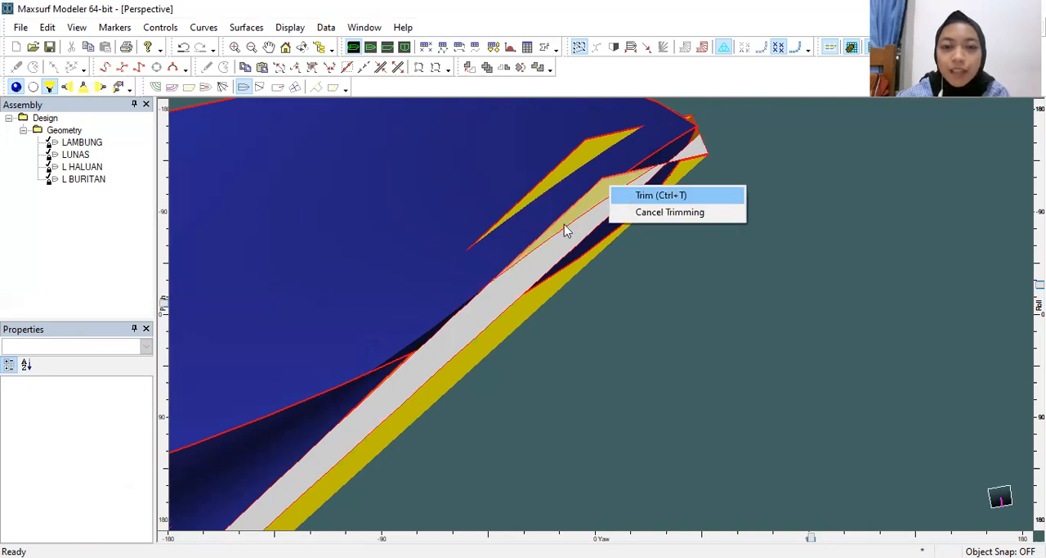
pyautogui.hotkey('ctrl', 't')
pyautogui.scroll(-3, 549, 237)
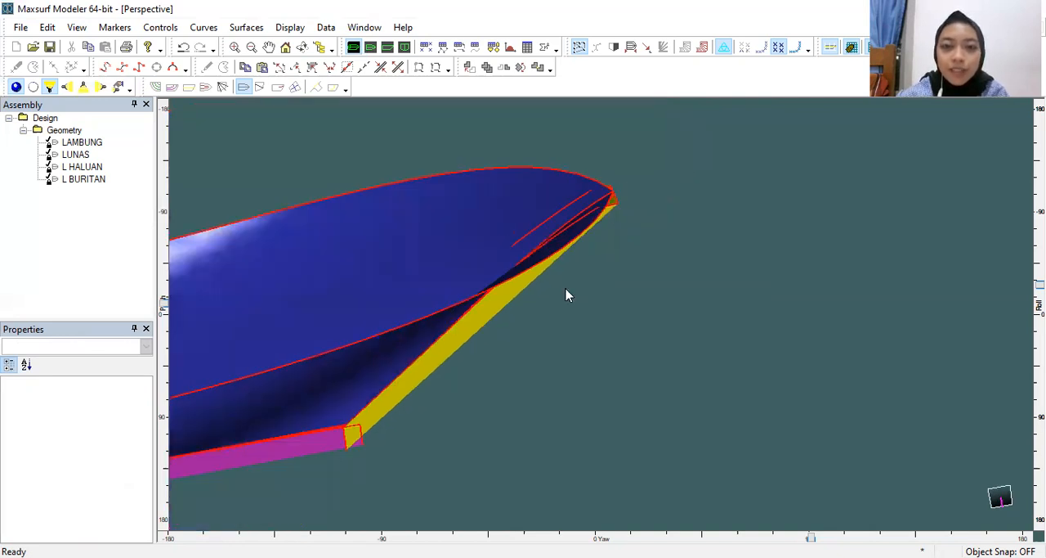
# Step: Examine the joint between the magenta keel and the yellow stem at the bow from the side and from below in perspective
pyautogui.moveTo(355, 448); pyautogui.dragTo(519, 344, button='middle')
pyautogui.scroll(3, 511, 351)
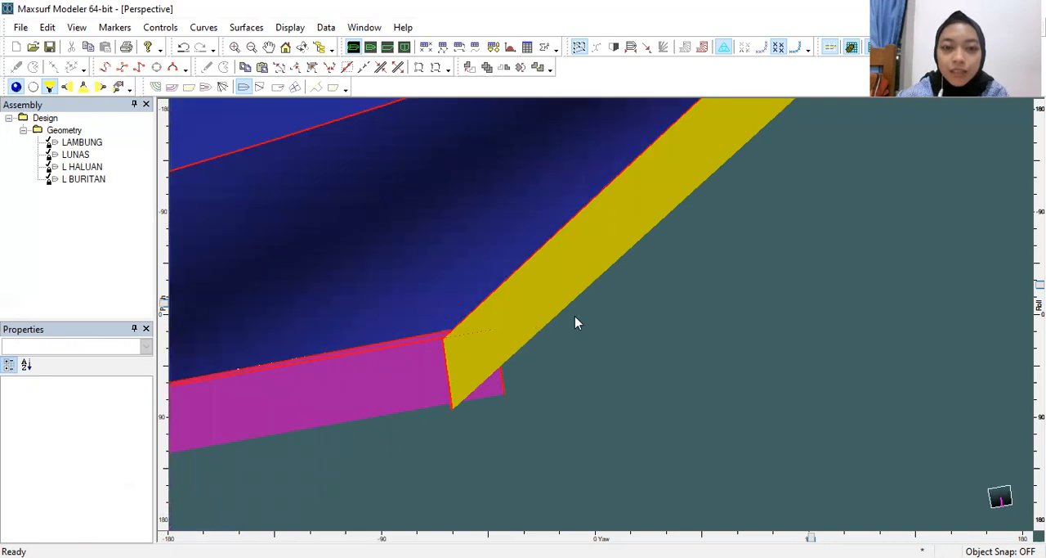
pyautogui.scroll(1, 570, 325)
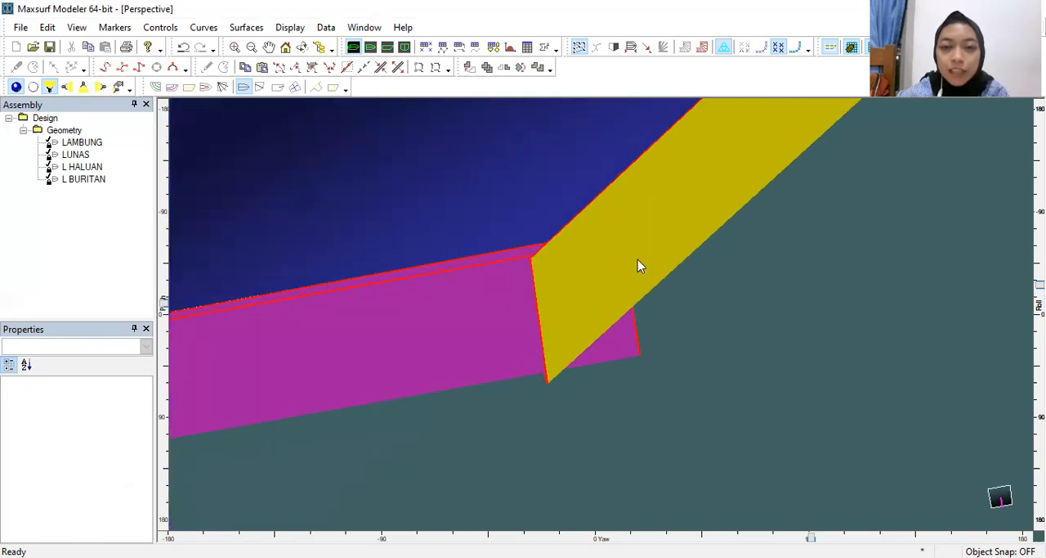
pyautogui.scroll(-1, 589, 298)
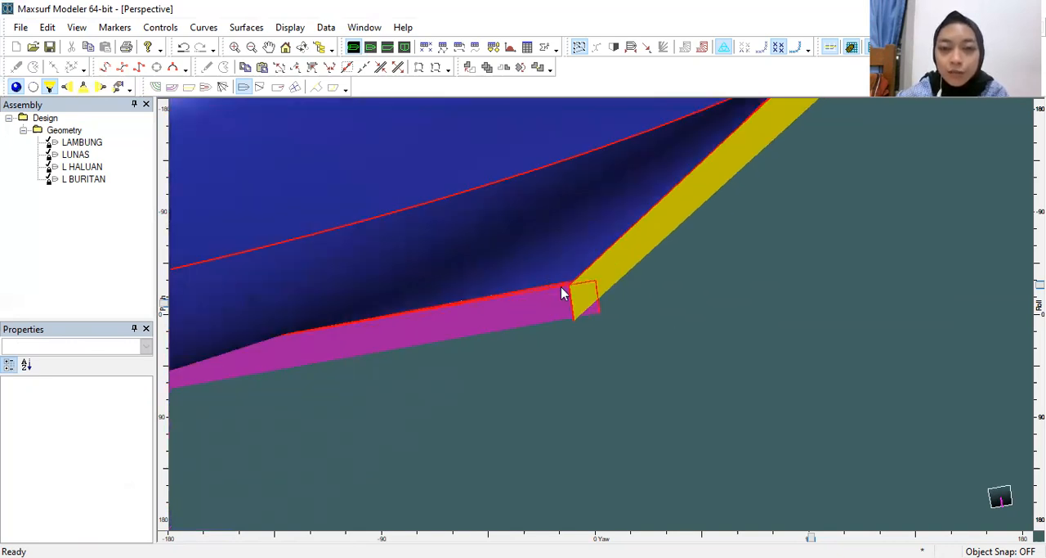
pyautogui.scroll(1, 570, 299)
pyautogui.scroll(1, 613, 306)
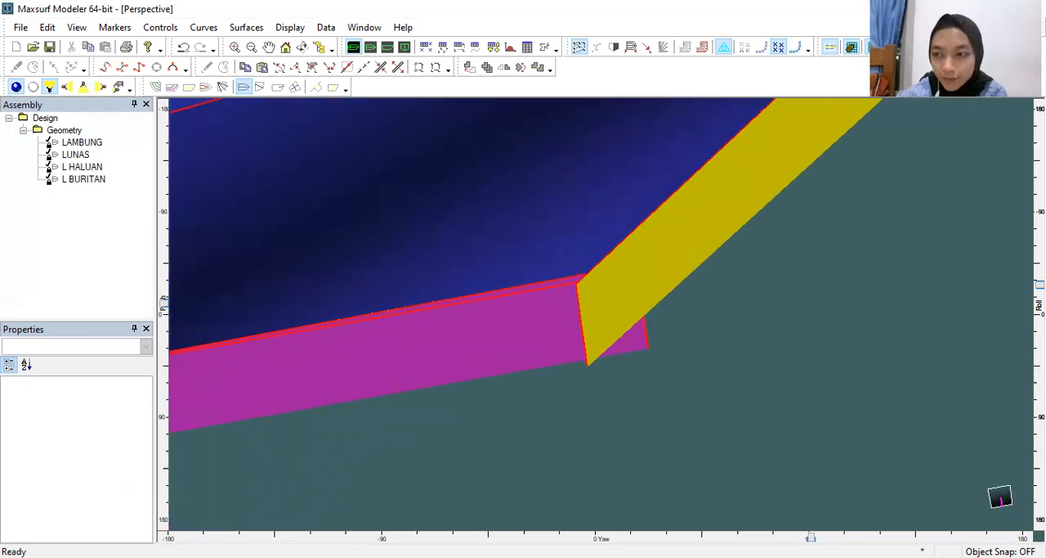
pyautogui.moveTo(1040, 285); pyautogui.dragTo(1040, 357)
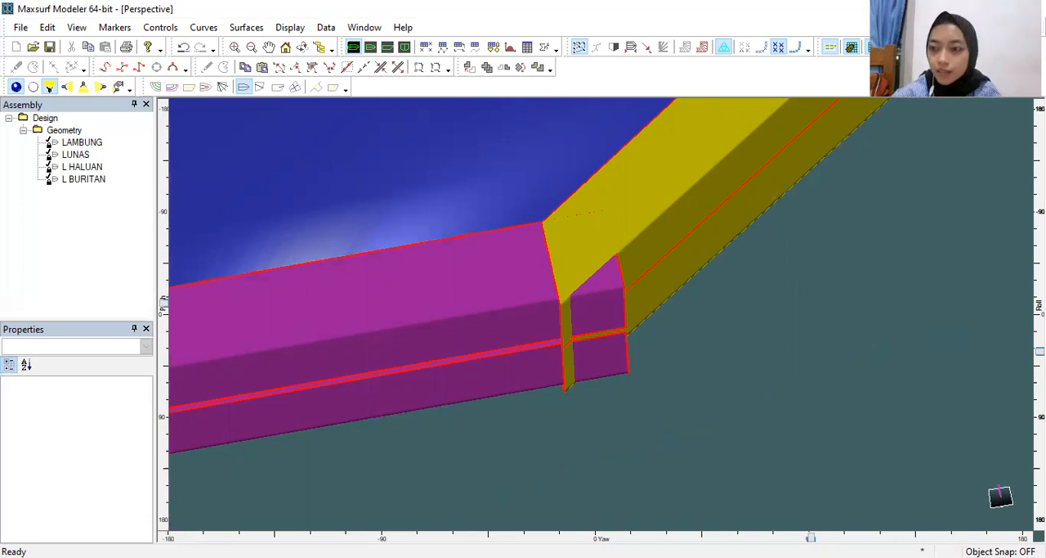
pyautogui.moveTo(1040, 384)
pyautogui.mouseDown()
pyautogui.moveTo(1040, 291)
pyautogui.moveTo(1040, 302)
pyautogui.mouseUp()
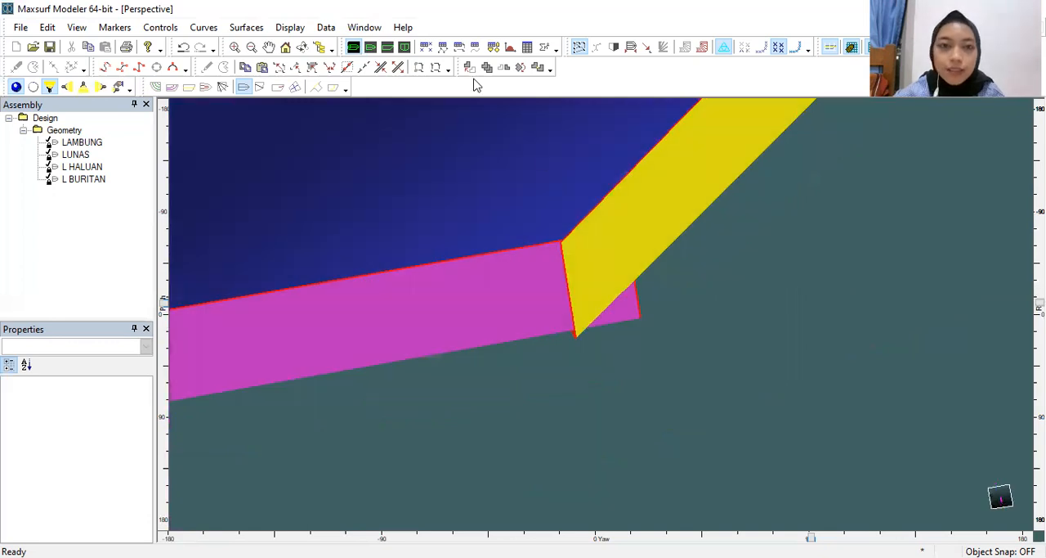
# Step: Show the bow in the profile view and unlock the L HALUAN and LUNAS surfaces
pyautogui.click(387, 47)
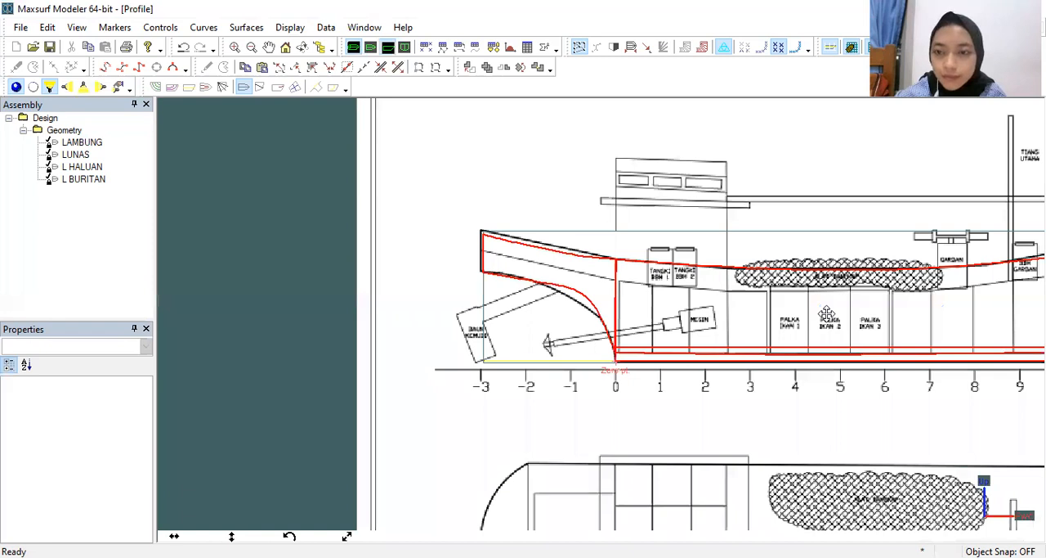
pyautogui.moveTo(825, 312); pyautogui.dragTo(486, 206, button='middle')
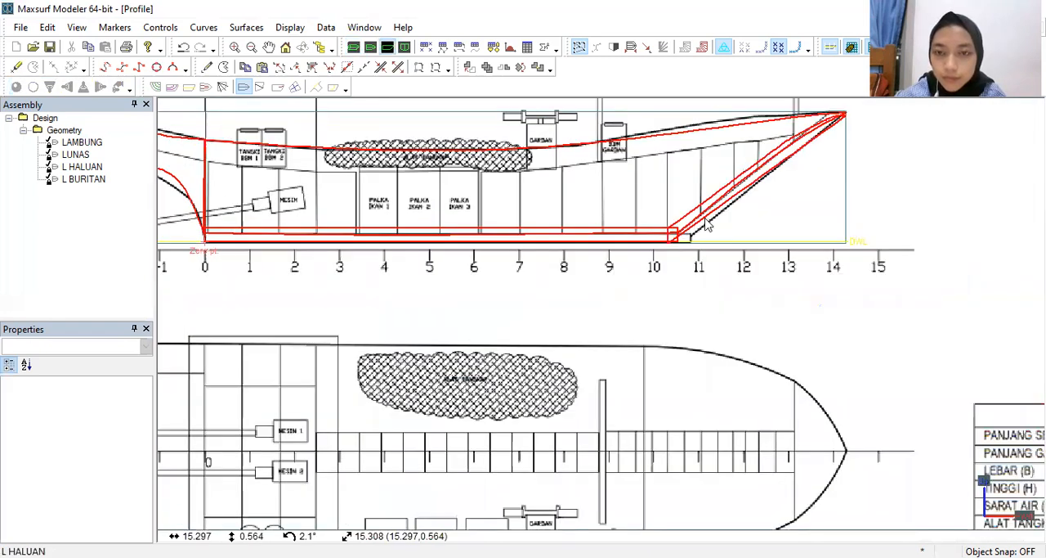
pyautogui.scroll(2, 695, 225)
pyautogui.scroll(-1, 783, 222)
pyautogui.moveTo(804, 204); pyautogui.dragTo(687, 286, button='middle')
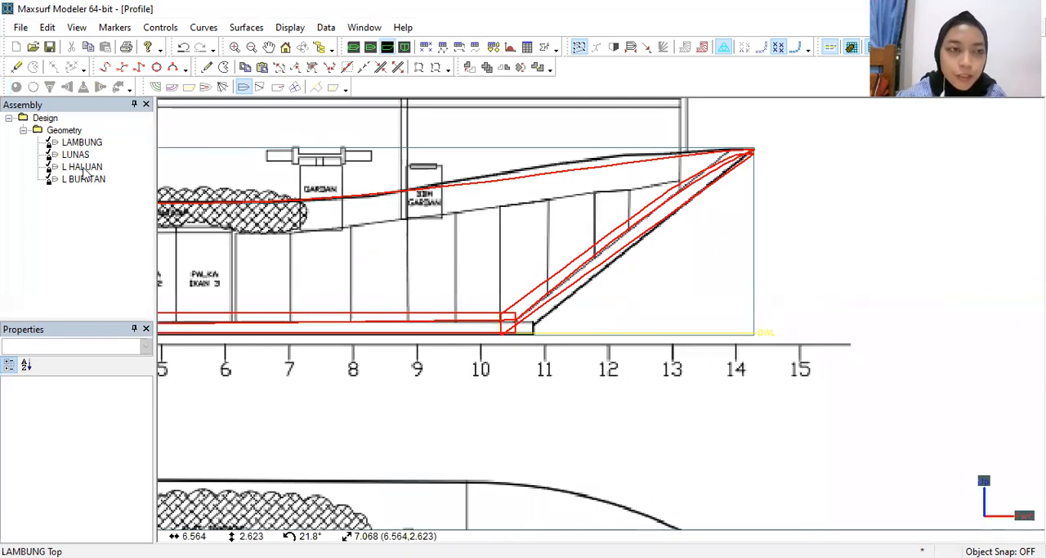
pyautogui.rightClick(83, 168)
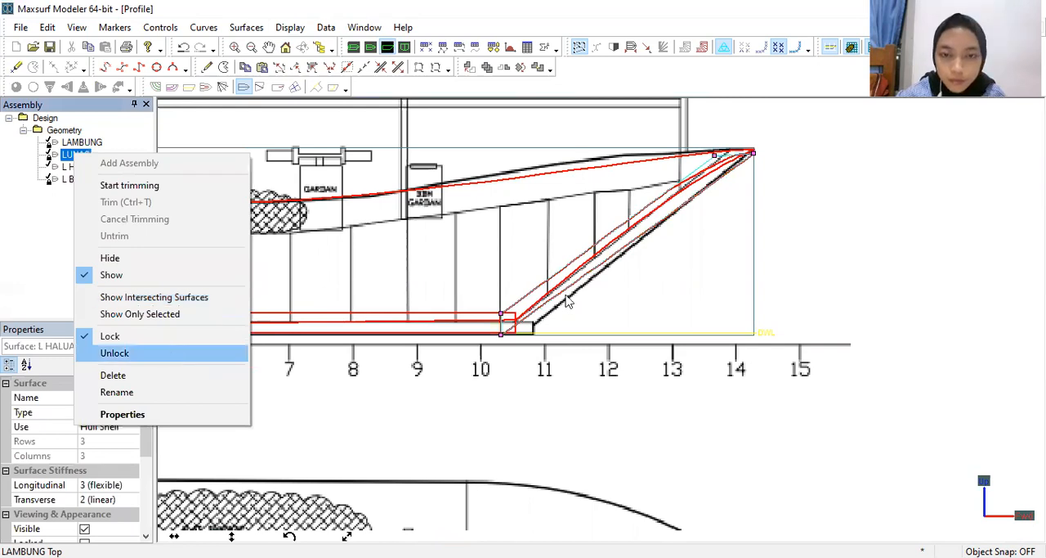
pyautogui.click(115, 353)
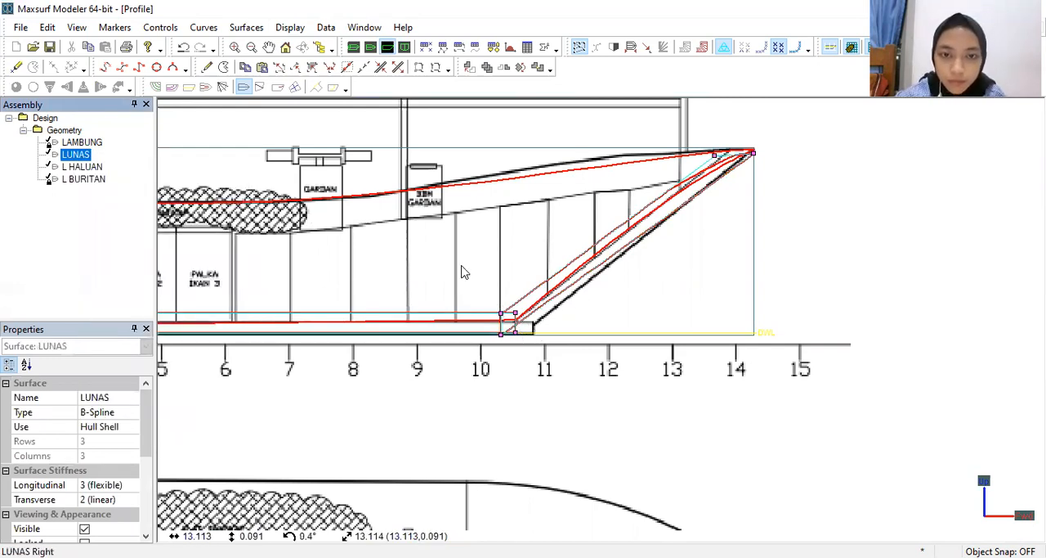
# Step: Move the lower-end control points of the L HALUAN stem forward to a longitudinal position of about 12.84 m, near the keel's front end
pyautogui.scroll(3, 470, 327)
pyautogui.click(493, 360)
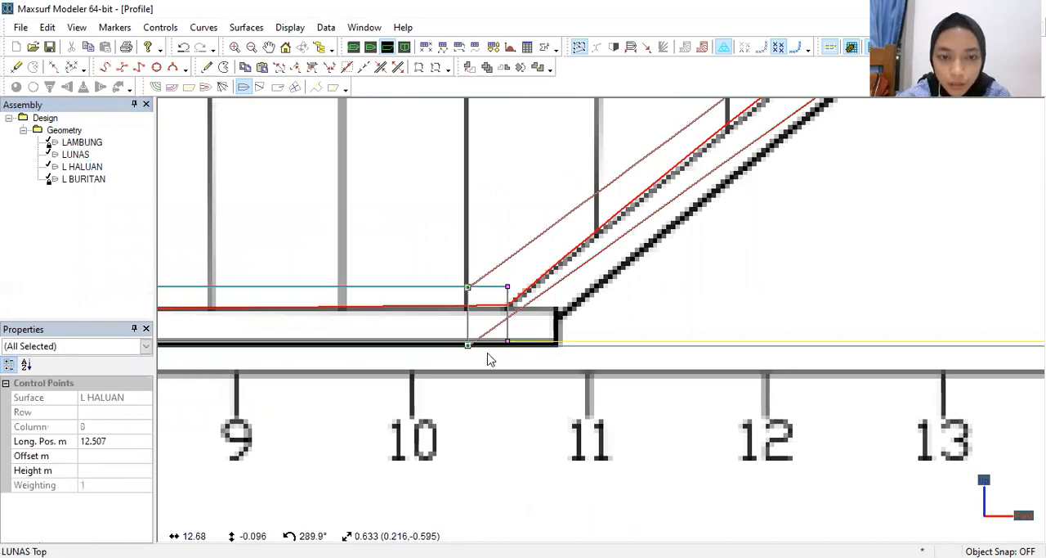
pyautogui.moveTo(468, 345); pyautogui.dragTo(516, 343)
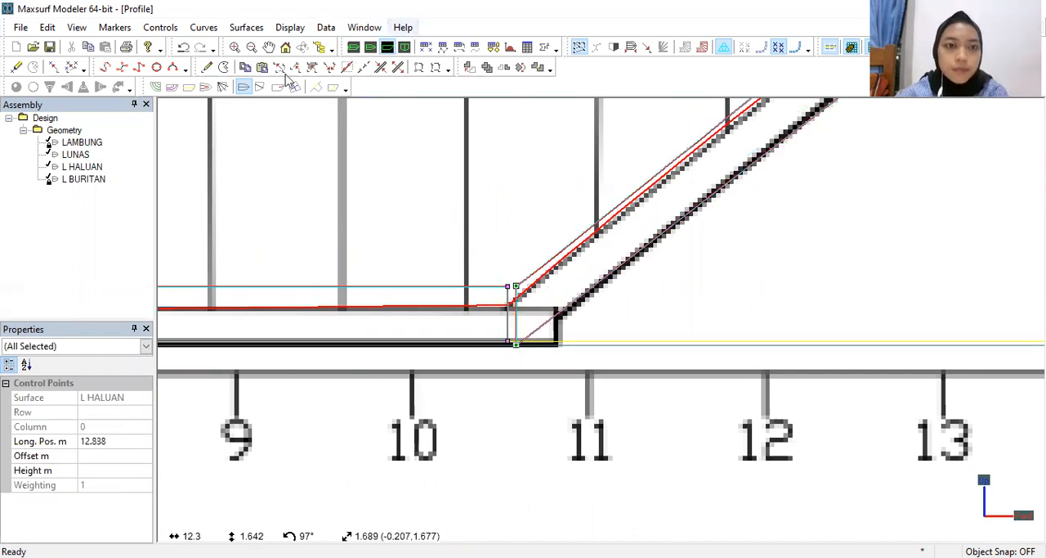
# Step: Inspect the fit between the moved stem end and the keel's front end in the perspective view, from the side and from below
pyautogui.hotkey('ctrl', '1')
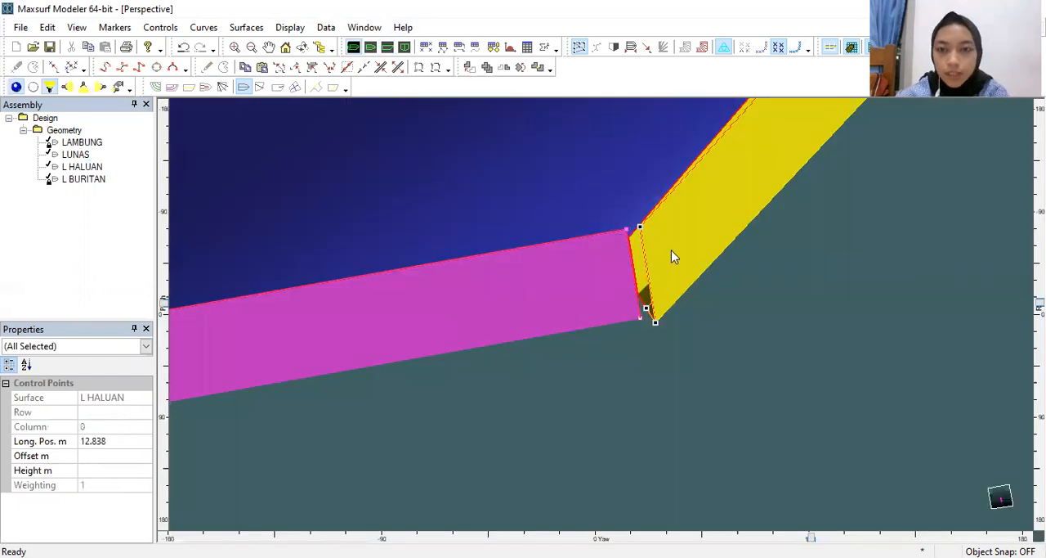
pyautogui.scroll(2, 671, 249)
pyautogui.moveTo(671, 249); pyautogui.dragTo(697, 195, button='middle')
pyautogui.scroll(-3, 695, 204)
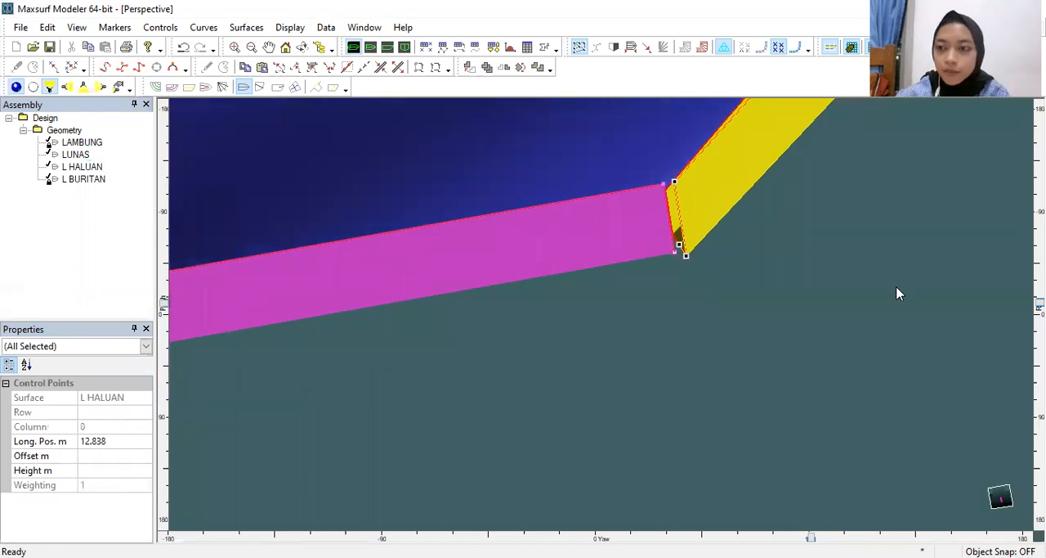
pyautogui.moveTo(900, 292); pyautogui.dragTo(797, 306, button='middle')
pyautogui.scroll(-3, 807, 291)
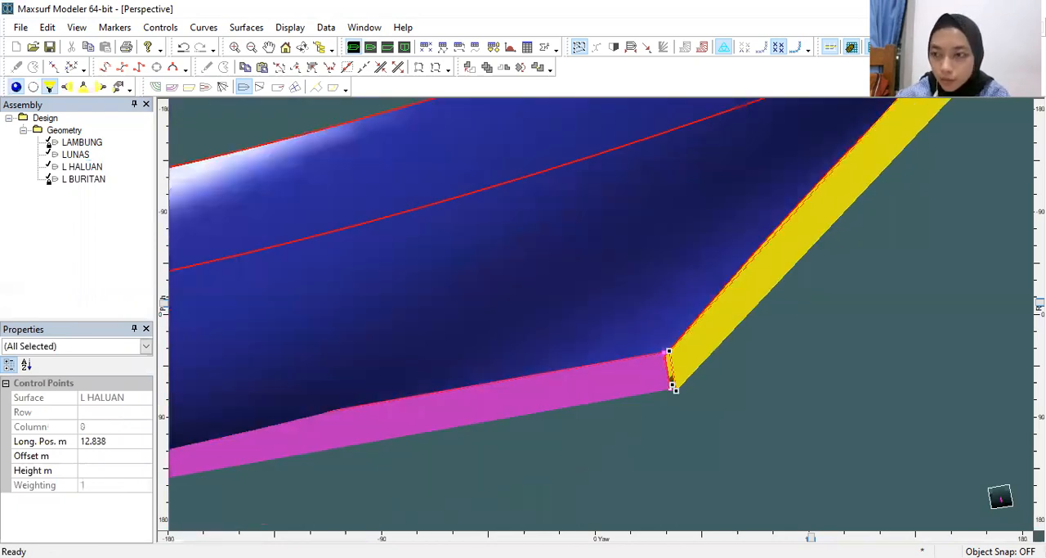
pyautogui.moveTo(1040, 303); pyautogui.dragTo(1039, 383)
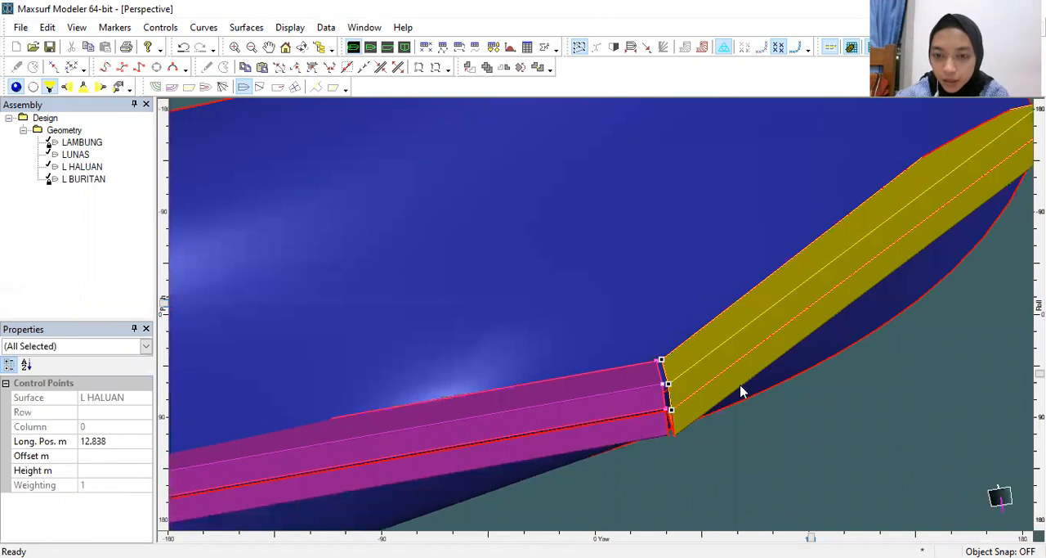
pyautogui.scroll(2, 734, 382)
pyautogui.scroll(2, 639, 385)
pyautogui.moveTo(639, 385); pyautogui.dragTo(651, 281, button='middle')
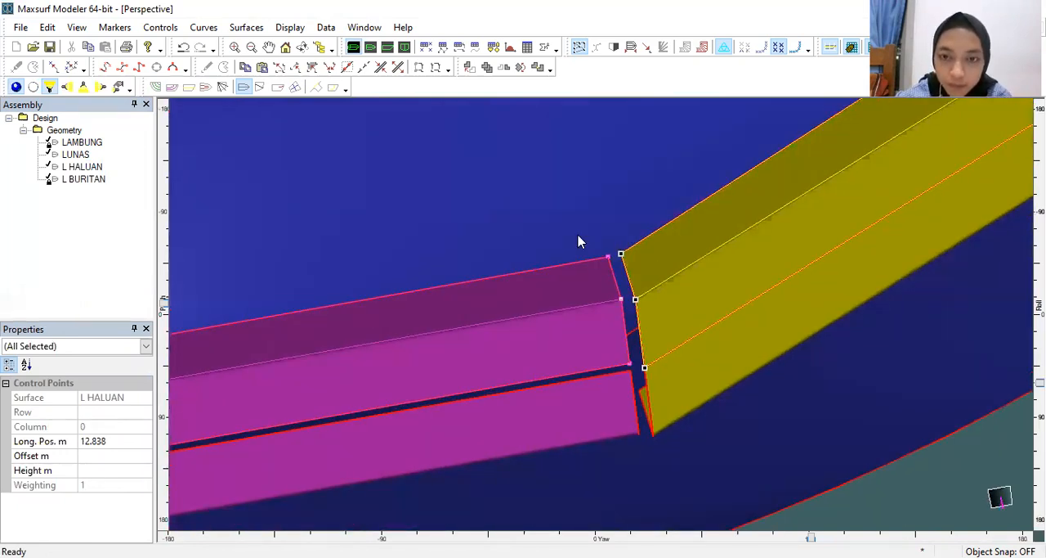
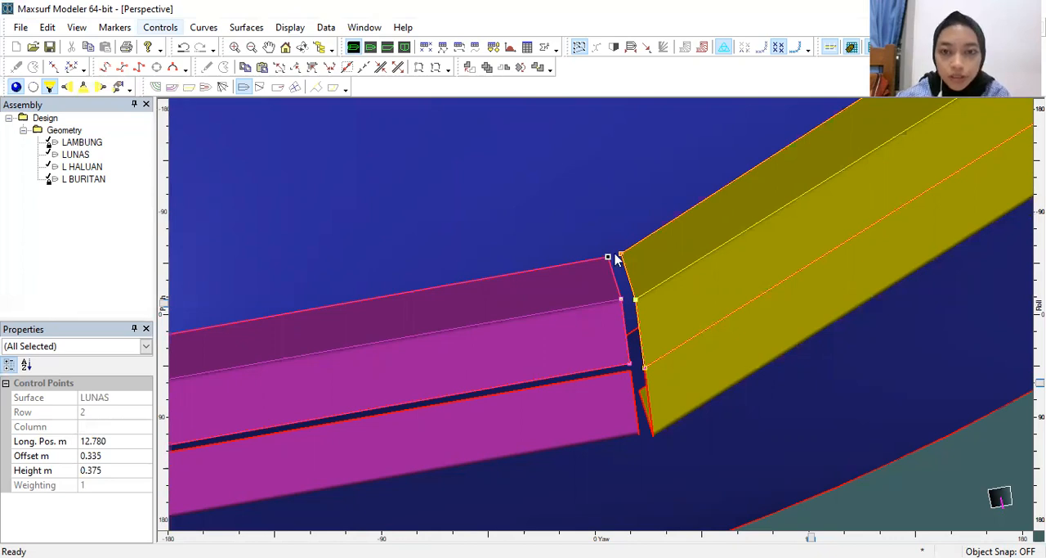
# Step: Join the L HALUAN stem's two off-centre lower-end control points to the matching LUNAS points at longitudinal position 12.780 m and offset 0.335 m
pyautogui.moveTo(630, 267)
pyautogui.keyDown('shift'); pyautogui.mouseDown()
pyautogui.moveTo(626, 245)
pyautogui.moveTo(614, 243)
pyautogui.mouseUp(); pyautogui.keyUp('shift')
pyautogui.click(161, 31)
pyautogui.click(202, 100)
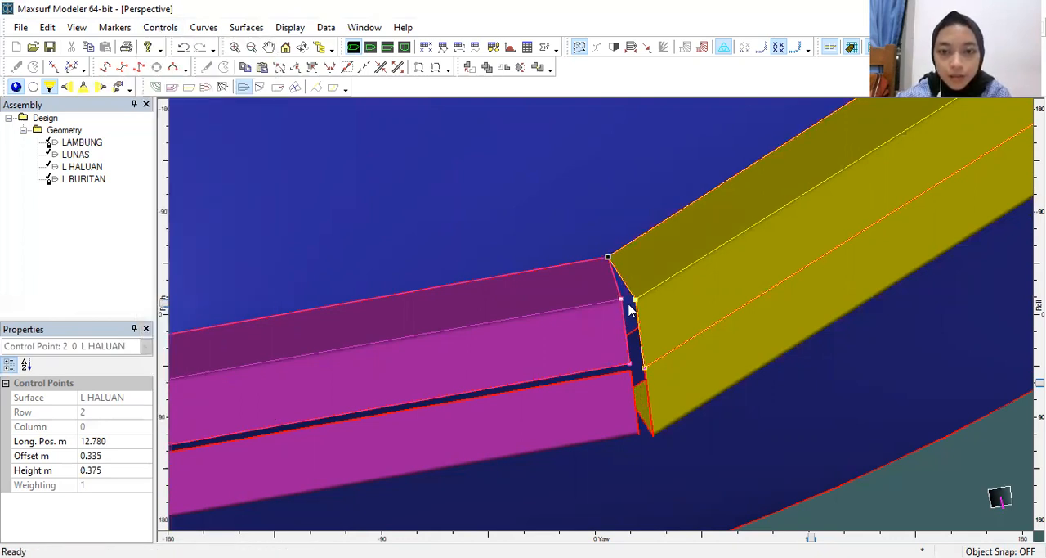
pyautogui.click(622, 300)
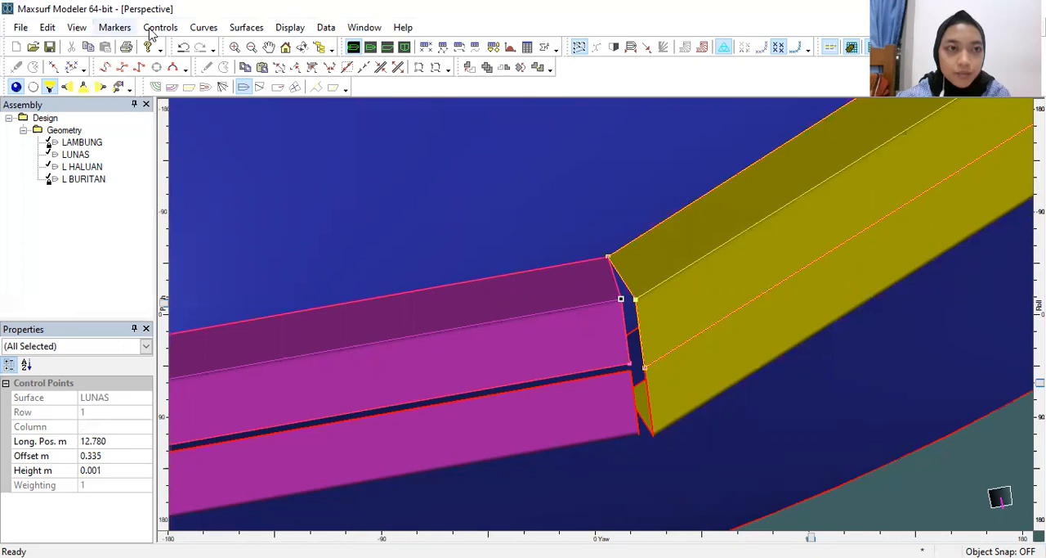
pyautogui.hotkey('alt', 'c')
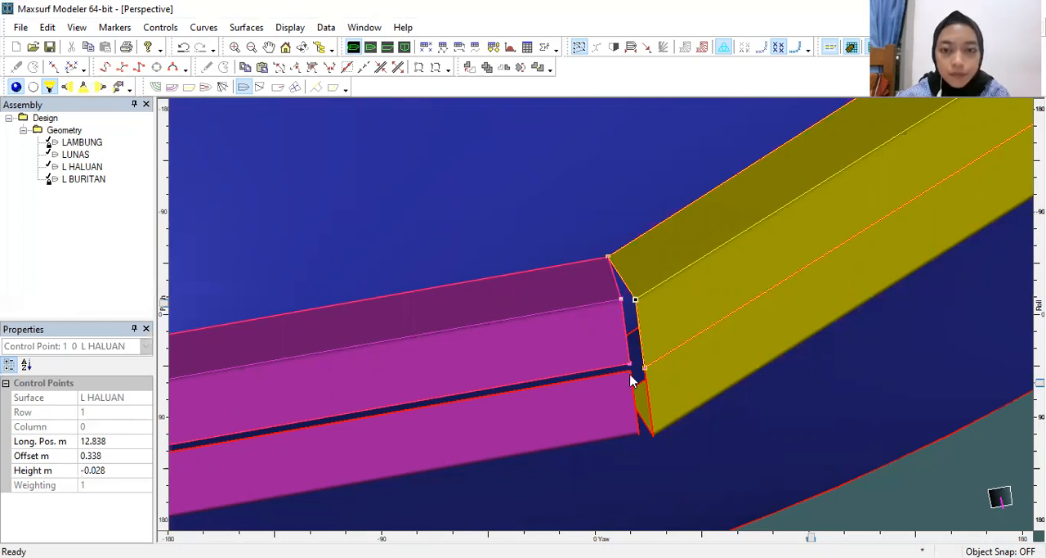
pyautogui.click(622, 299)
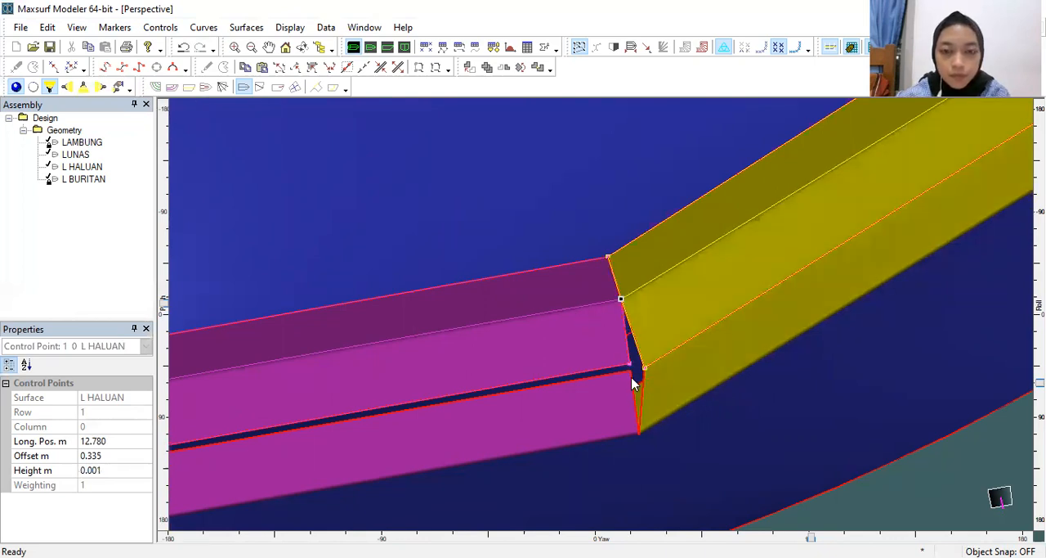
pyautogui.scroll(-2, 632, 379)
pyautogui.scroll(2, 626, 393)
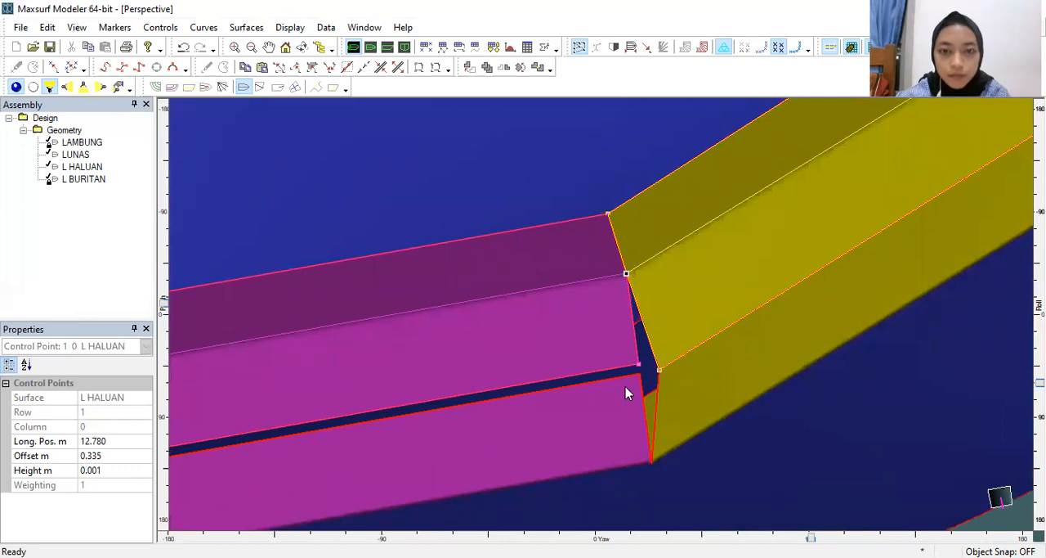
# Step: In the body plan, align the lower centreline control points of LUNAS and L HALUAN at the zero point, at a height of 0.001 m
pyautogui.click(407, 49)
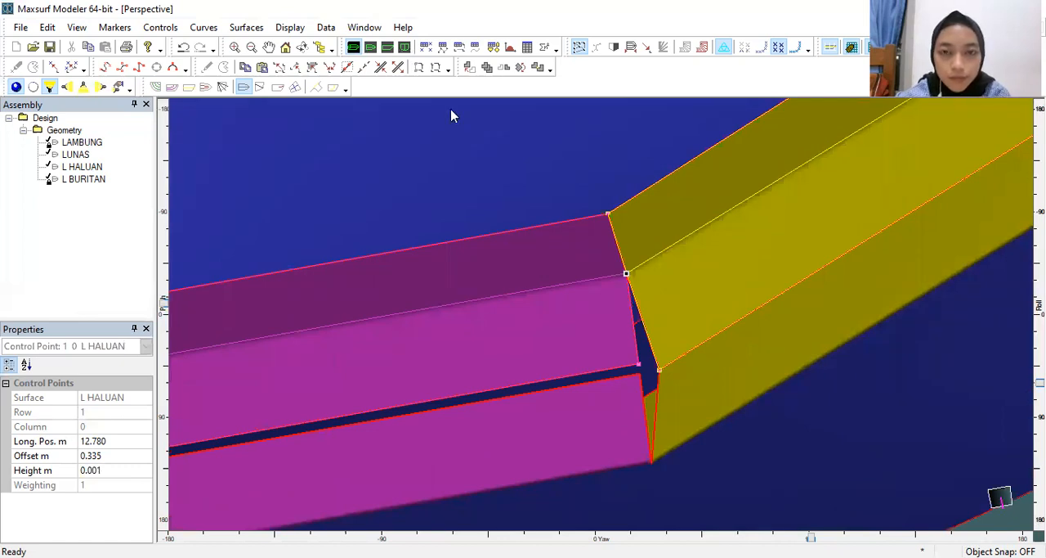
pyautogui.scroll(3, 398, 462)
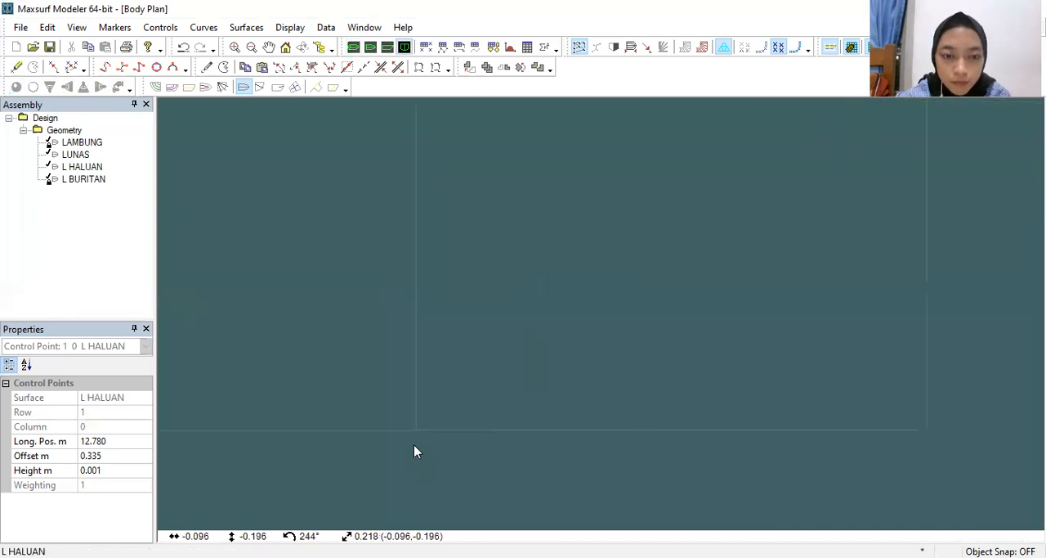
pyautogui.scroll(2, 458, 383)
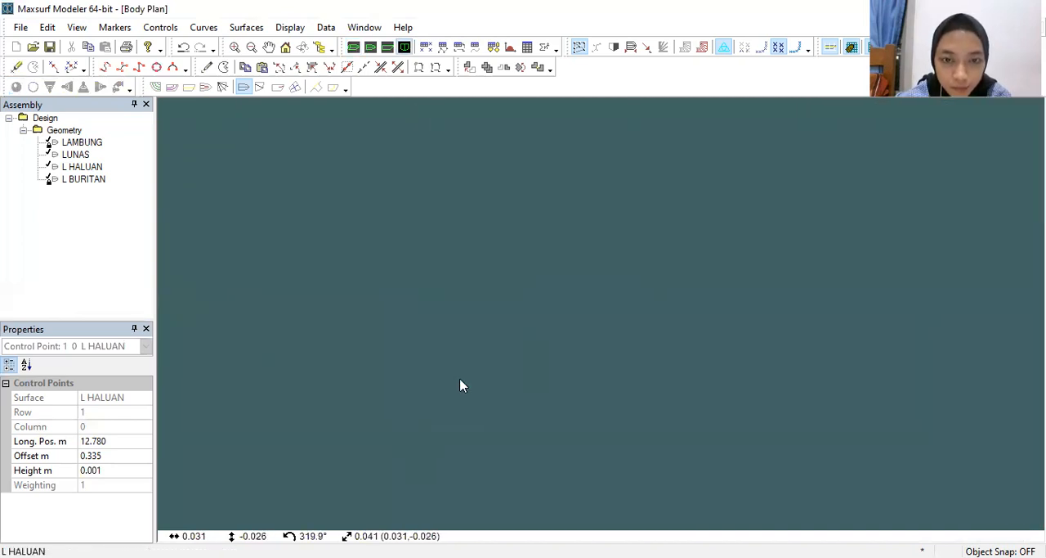
pyautogui.moveTo(413, 370); pyautogui.dragTo(439, 378)
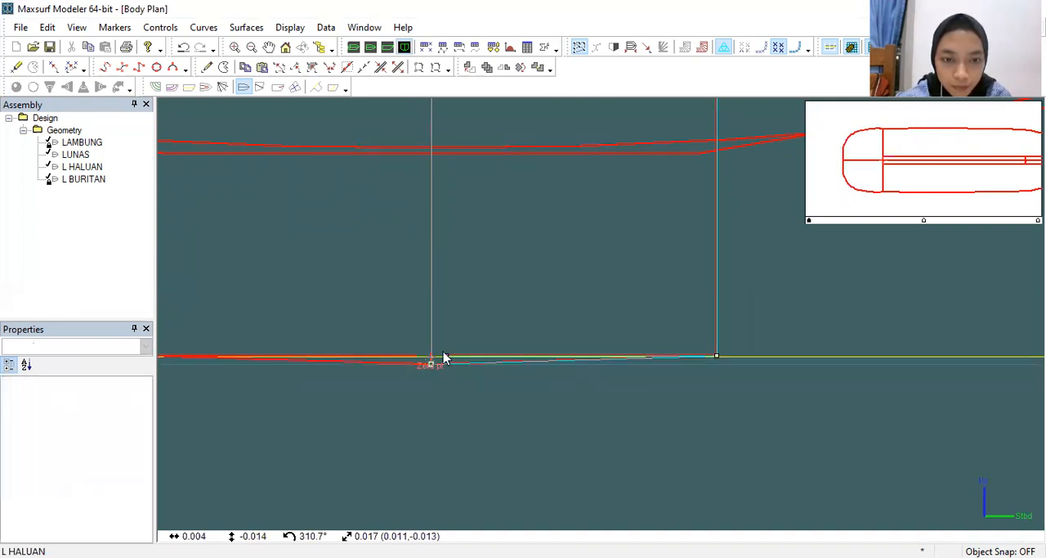
pyautogui.click(446, 358)
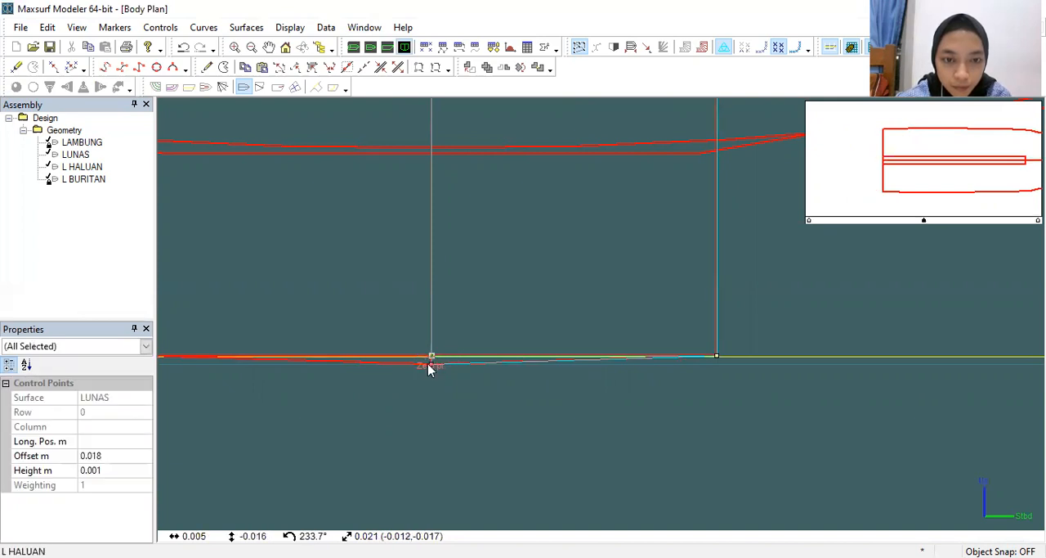
pyautogui.scroll(4, 434, 381)
pyautogui.moveTo(419, 313); pyautogui.dragTo(430, 296)
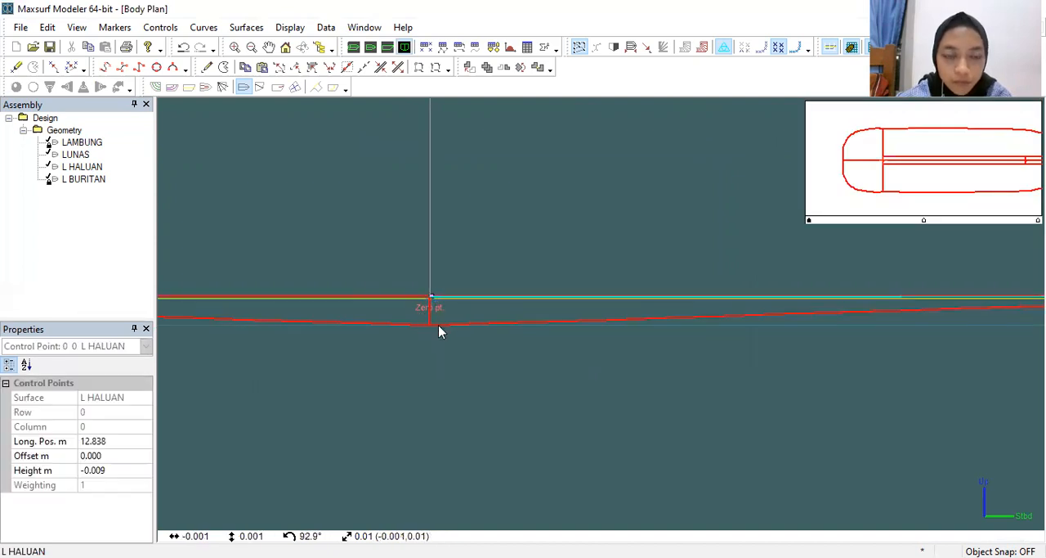
pyautogui.scroll(-2, 438, 342)
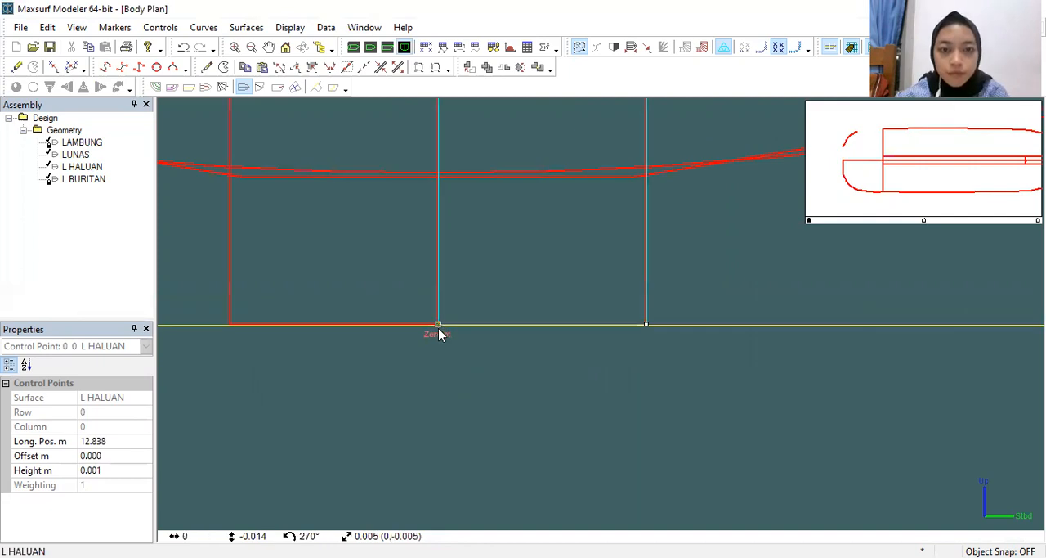
pyautogui.click(440, 333)
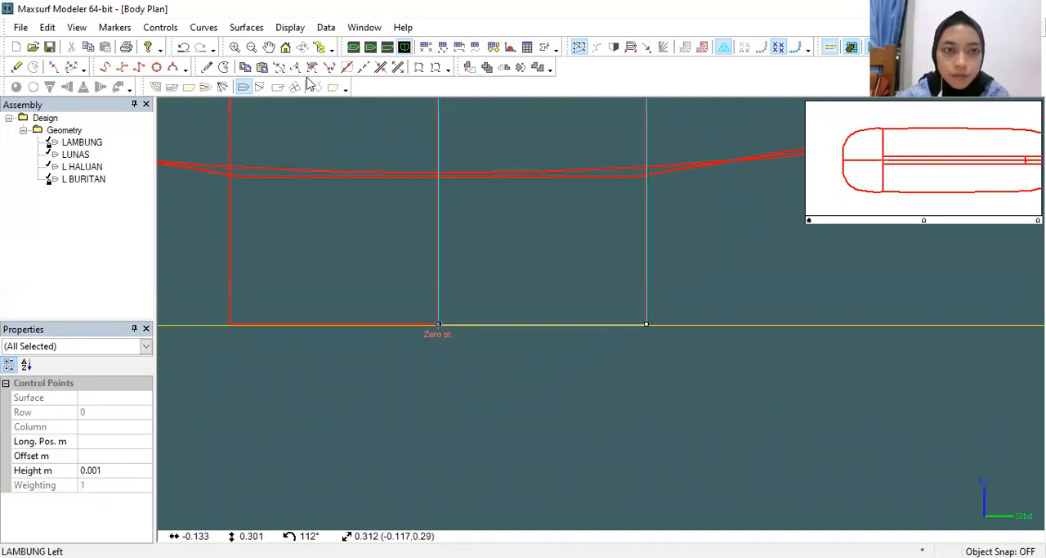
# Step: In the perspective view, join L HALUAN's lower centreline control point to the keel's front centreline point to close the remaining gap
pyautogui.hotkey('ctrl', '1')
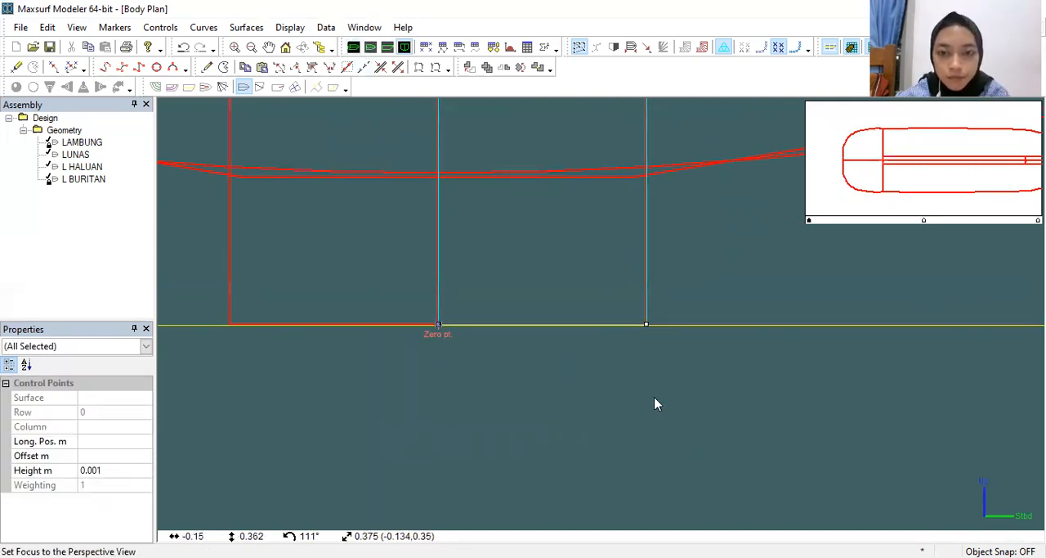
pyautogui.moveTo(649, 377); pyautogui.dragTo(619, 350)
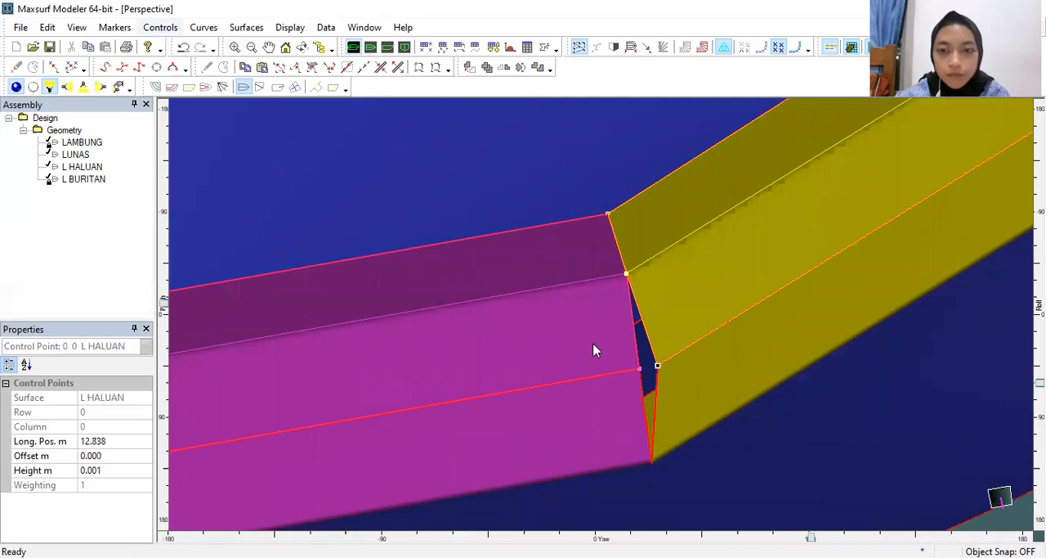
pyautogui.click(665, 425)
pyautogui.scroll(2, 665, 425)
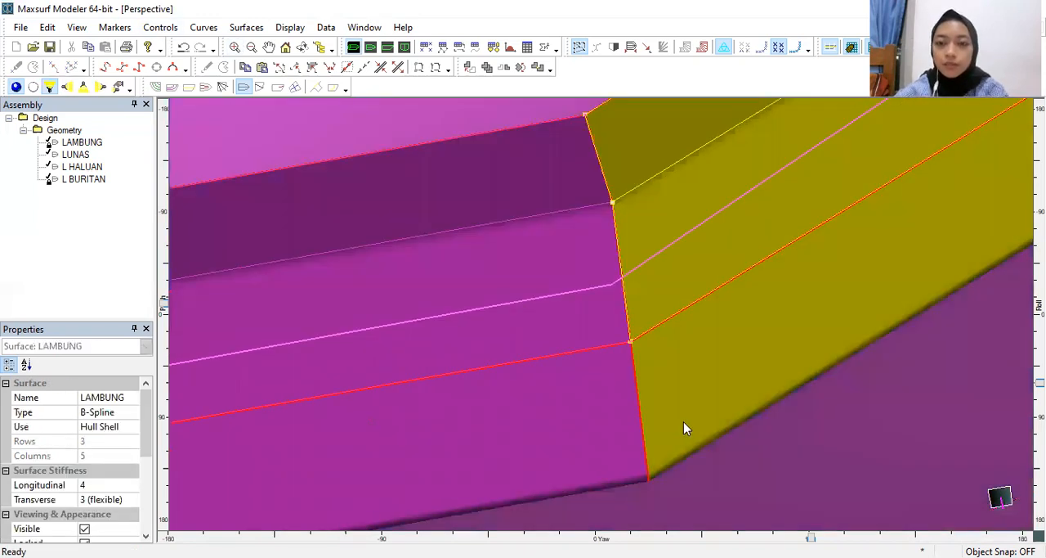
# Step: Lock the L HALUAN and LUNAS surfaces
pyautogui.scroll(-5, 684, 421)
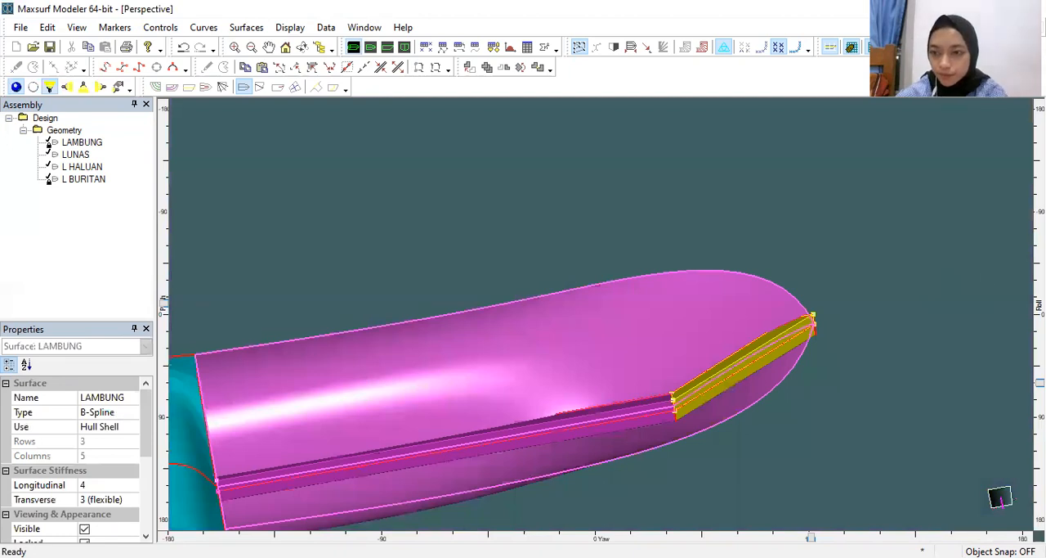
pyautogui.moveTo(1040, 382); pyautogui.dragTo(1040, 329)
pyautogui.moveTo(951, 328); pyautogui.dragTo(941, 306)
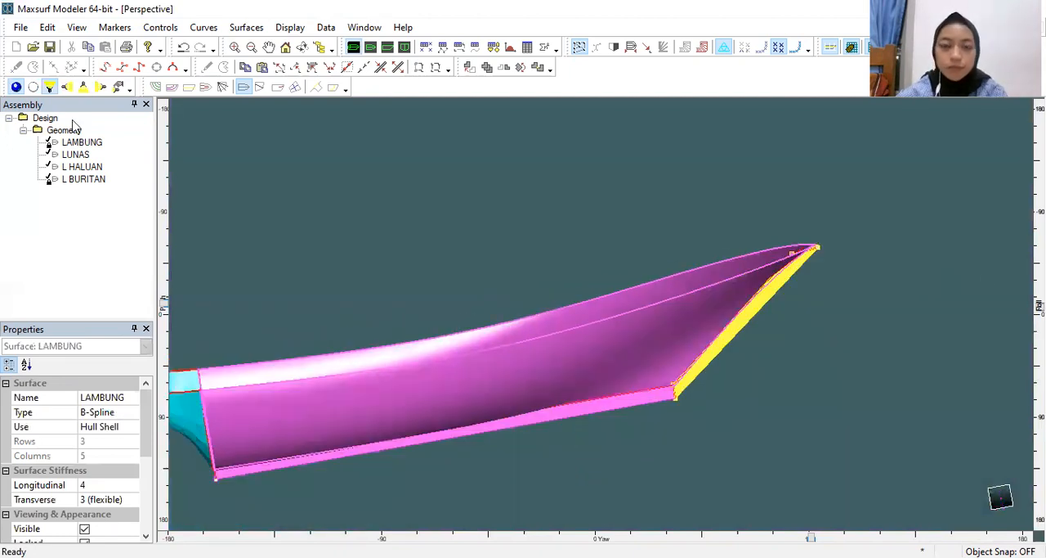
pyautogui.click(63, 157)
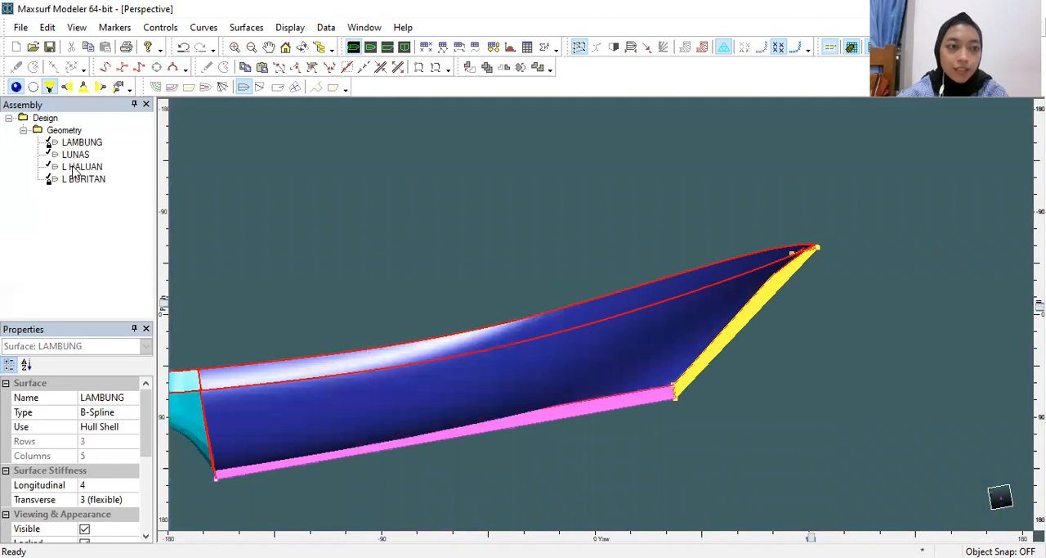
pyautogui.click(75, 168)
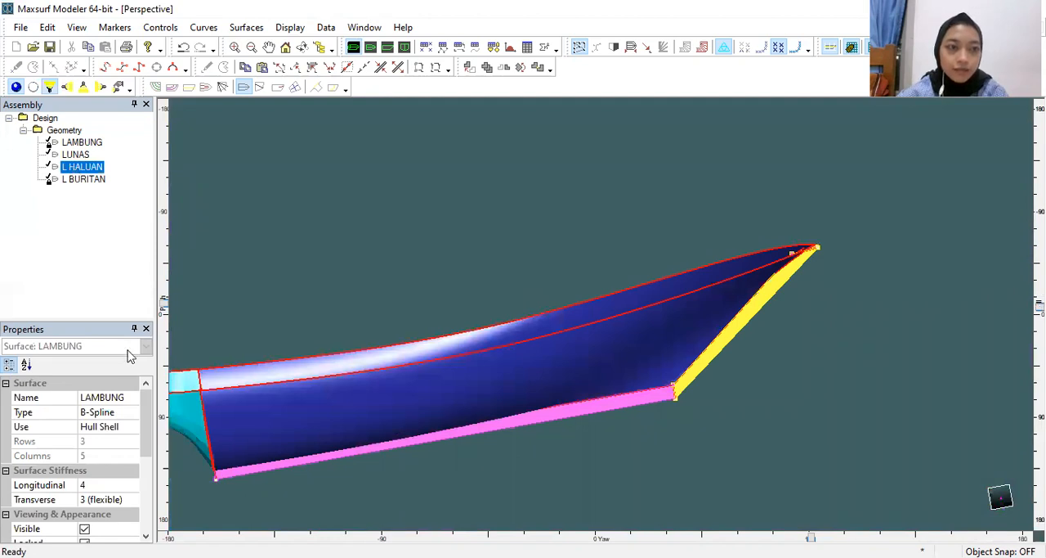
pyautogui.rightClick(93, 168)
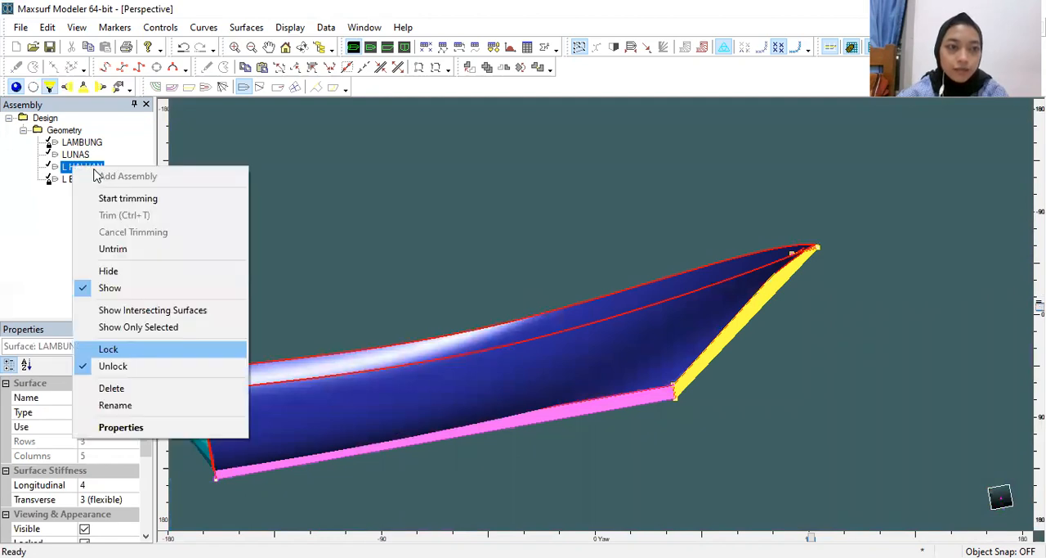
pyautogui.click(141, 349)
pyautogui.rightClick(73, 153)
pyautogui.click(142, 336)
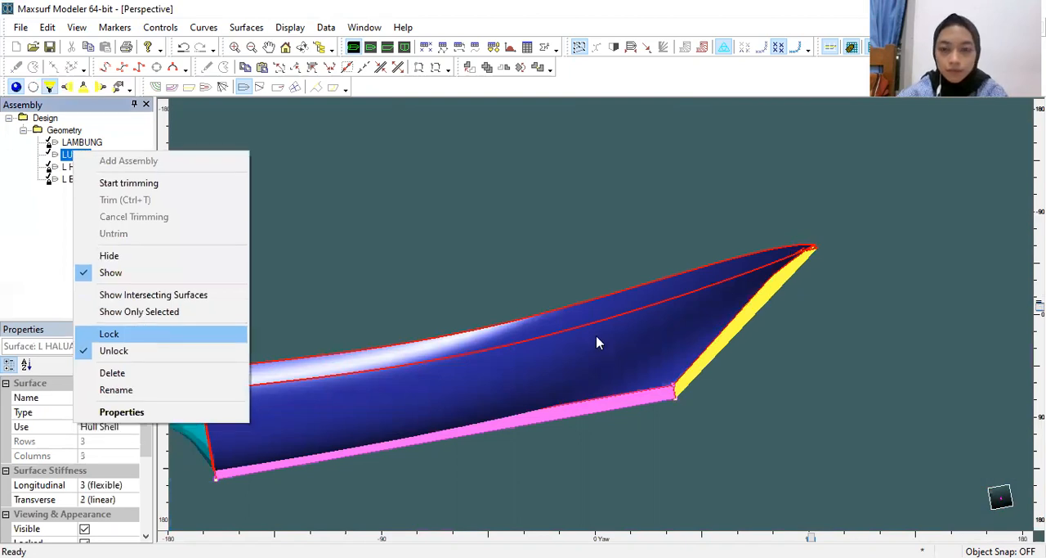
# Step: Examine the bow in perspective and compare the stem and keel outlines with the background drawing in the profile view
pyautogui.click(598, 341)
pyautogui.scroll(-3, 597, 342)
pyautogui.moveTo(595, 341); pyautogui.dragTo(677, 289, button='middle')
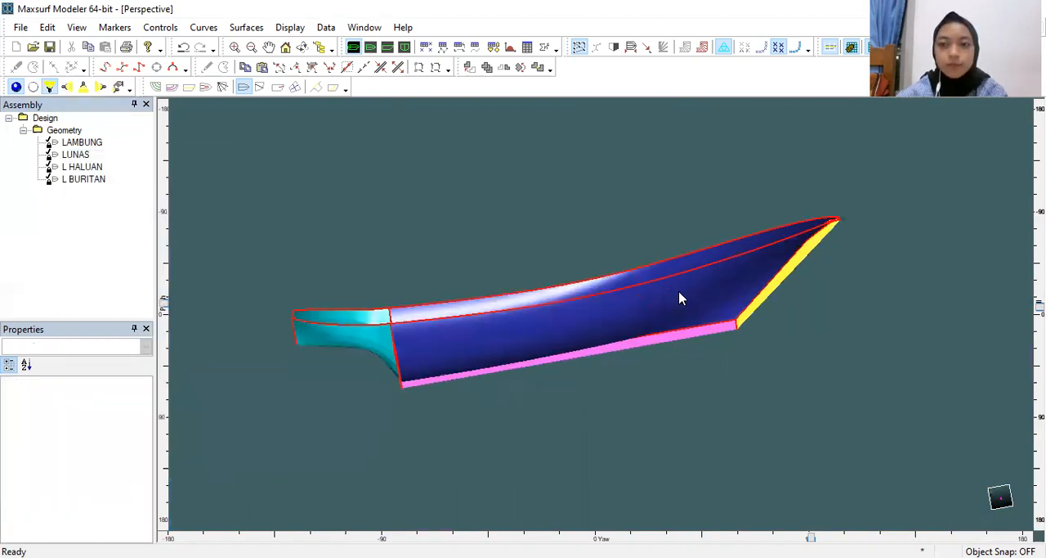
pyautogui.scroll(3, 681, 298)
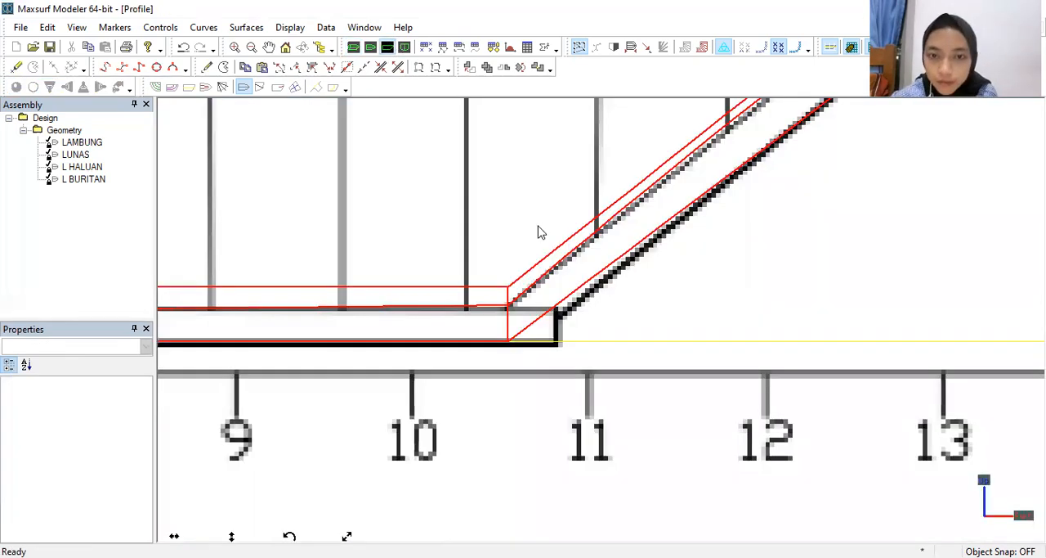
pyautogui.click(387, 47)
pyautogui.moveTo(553, 253); pyautogui.dragTo(444, 335, button='middle')
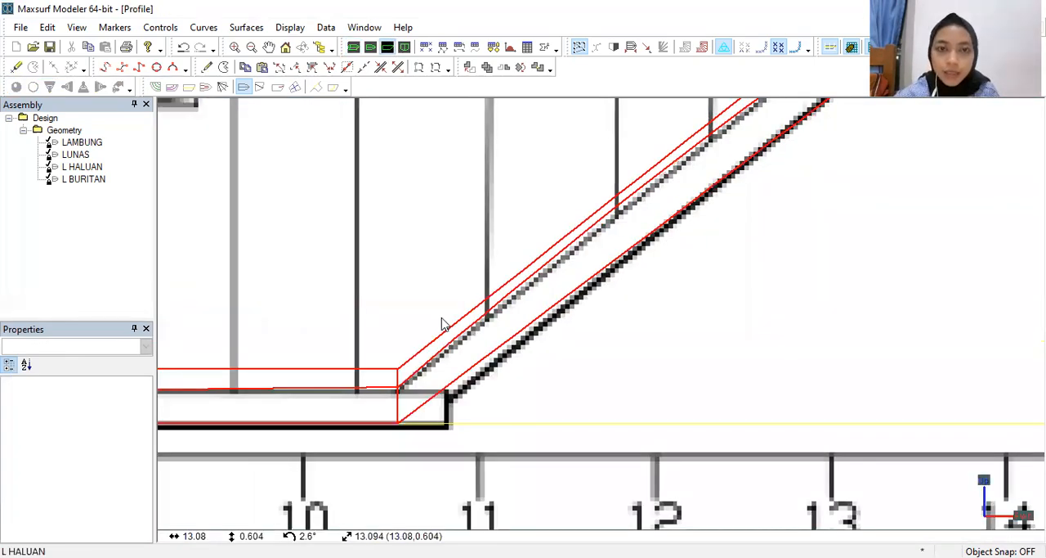
pyautogui.scroll(-1, 442, 323)
pyautogui.scroll(-2, 409, 327)
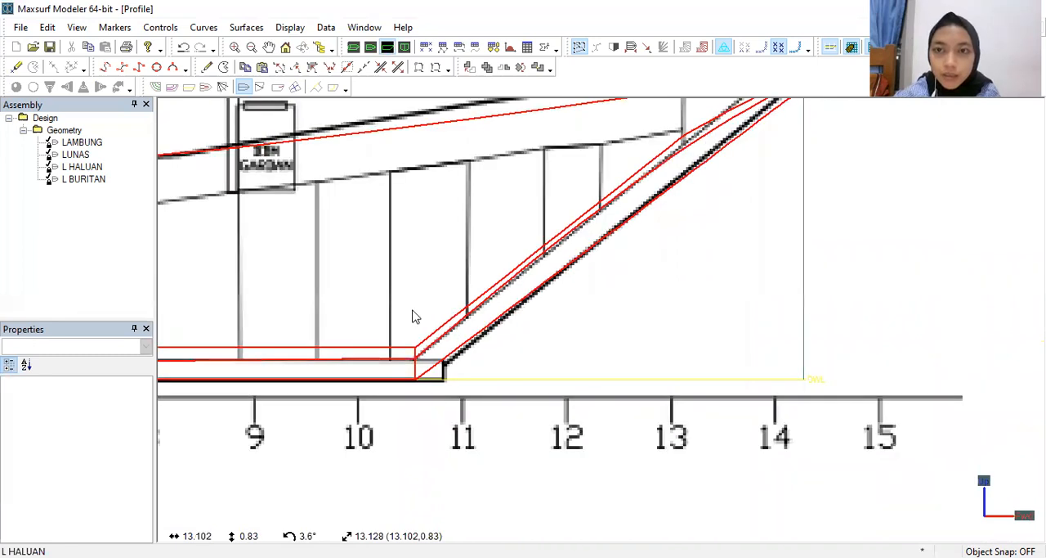
pyautogui.scroll(-1, 415, 313)
pyautogui.scroll(1, 418, 313)
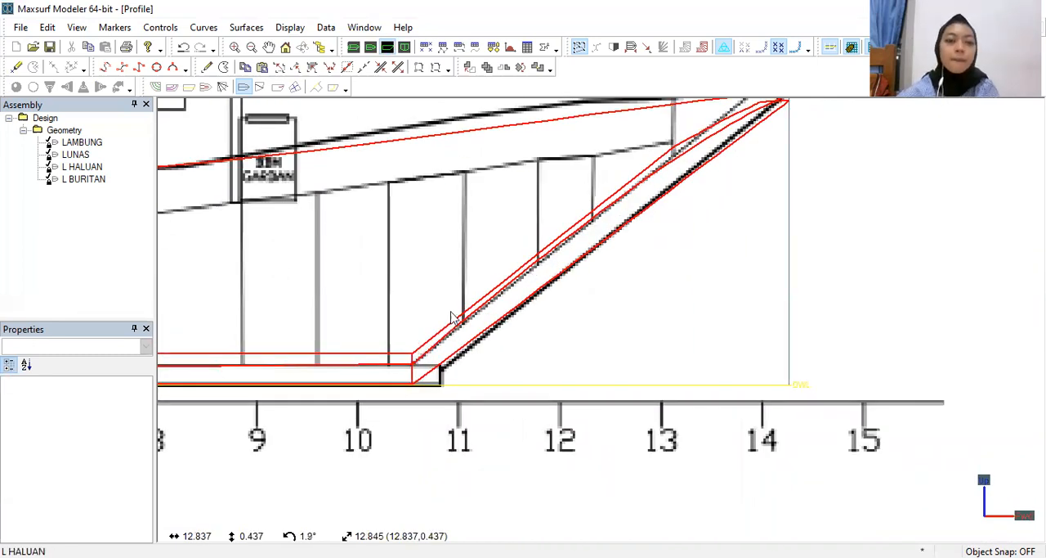
pyautogui.scroll(-1, 448, 324)
pyautogui.moveTo(663, 288); pyautogui.dragTo(690, 282, button='middle')
pyautogui.scroll(-1, 690, 281)
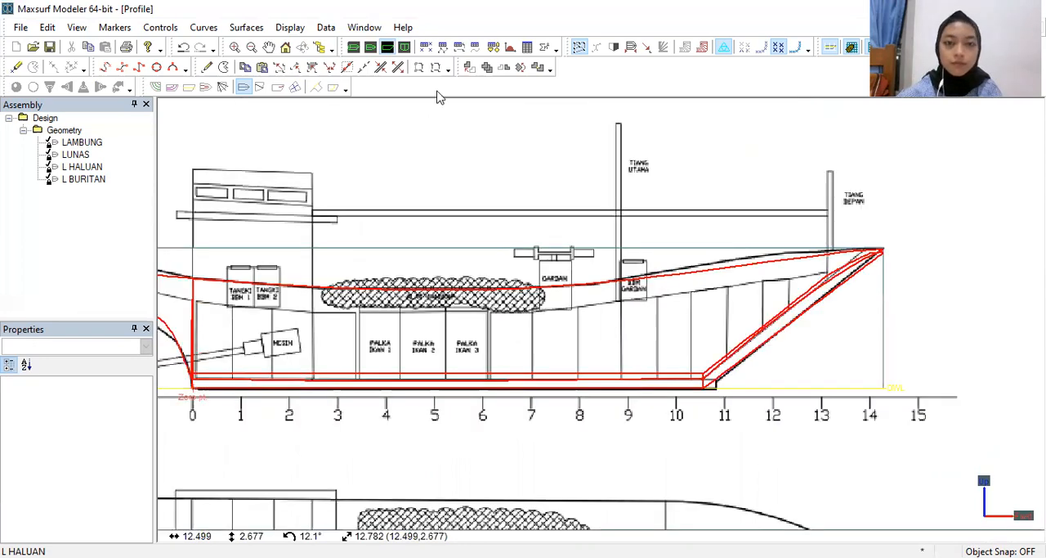
# Step: Review the complete hull in the body plan, profile, plan and perspective views, checking its outlines against the general arrangement drawing
pyautogui.click(385, 49)
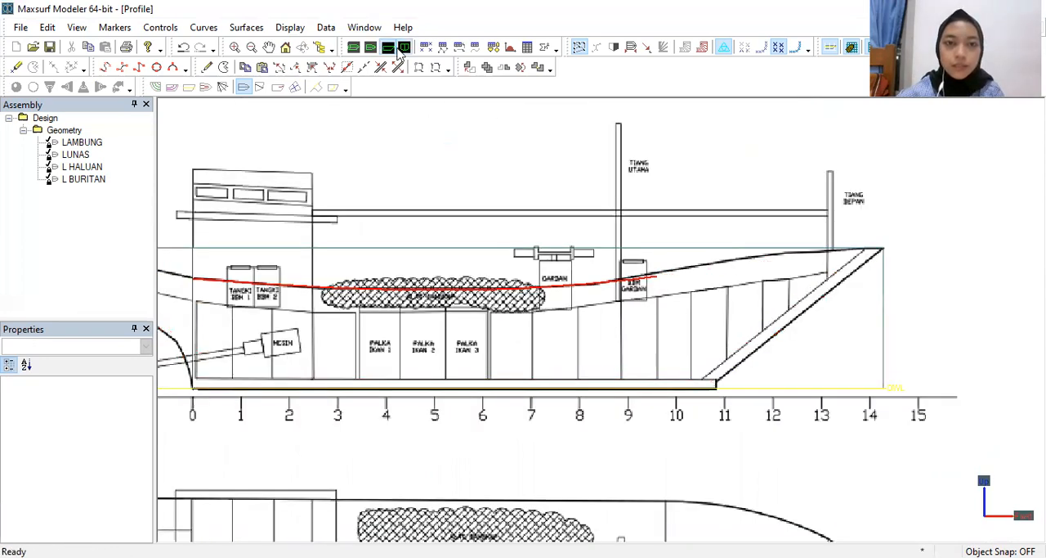
pyautogui.hotkey('ctrl', '4')
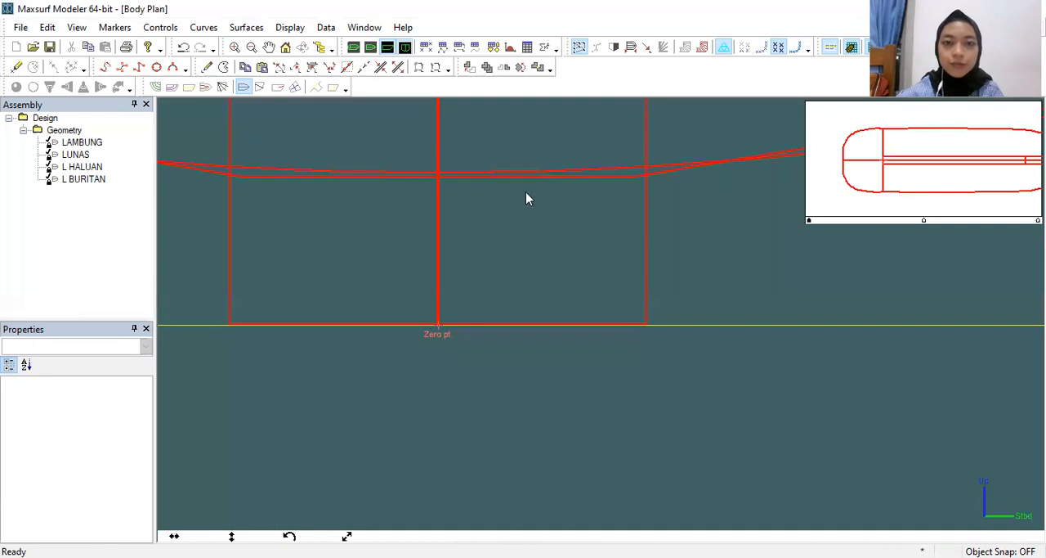
pyautogui.scroll(-2, 527, 194)
pyautogui.scroll(-4, 528, 193)
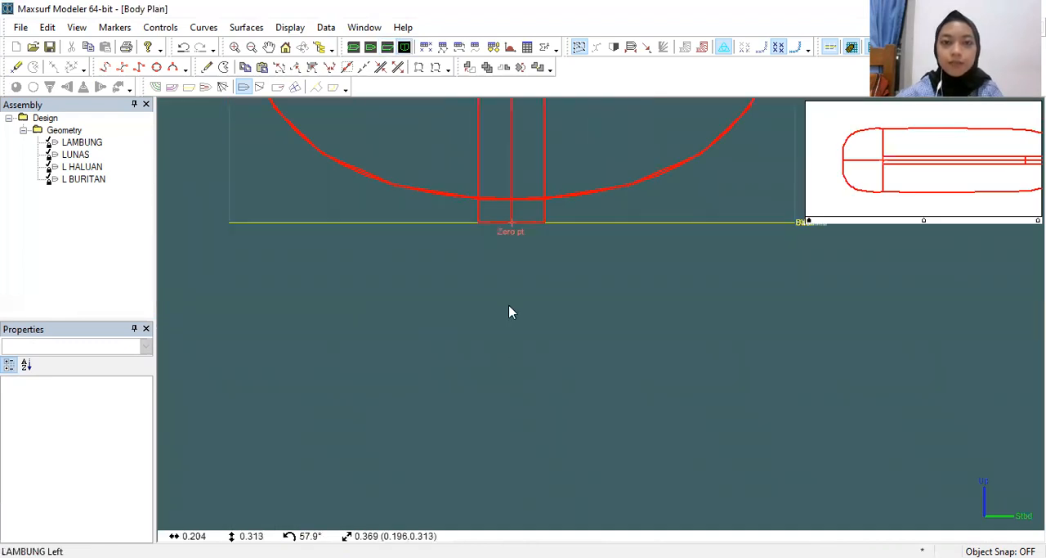
pyautogui.scroll(-3, 509, 311)
pyautogui.moveTo(509, 311); pyautogui.dragTo(504, 363, button='middle')
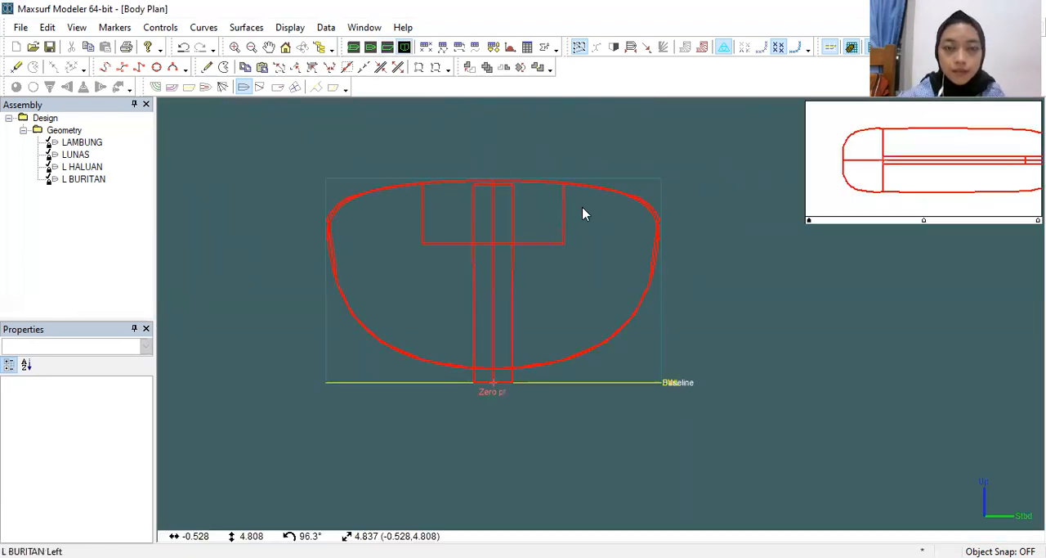
pyautogui.click(381, 50)
pyautogui.scroll(-2, 456, 203)
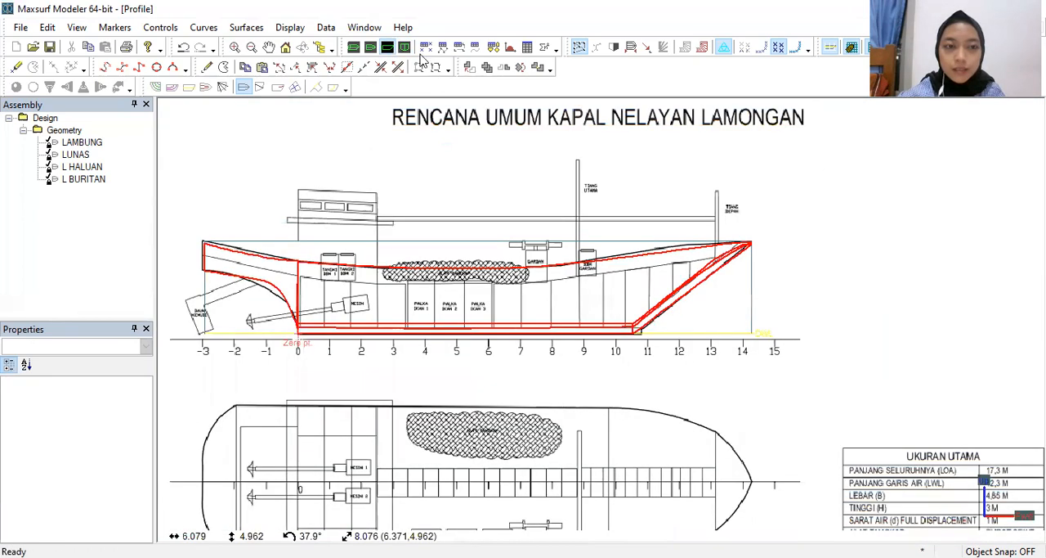
pyautogui.click(372, 49)
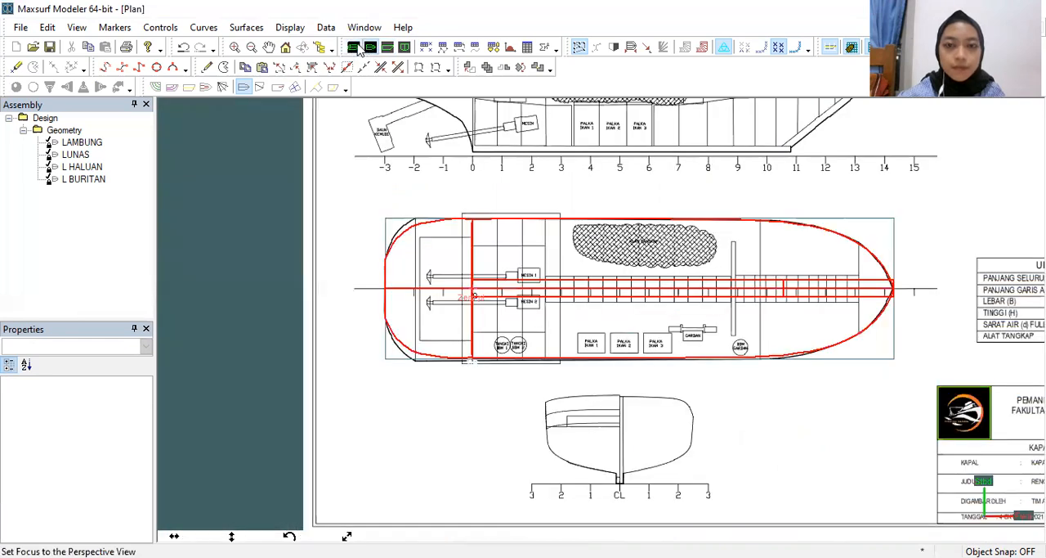
pyautogui.click(354, 47)
pyautogui.moveTo(596, 344); pyautogui.dragTo(612, 330)
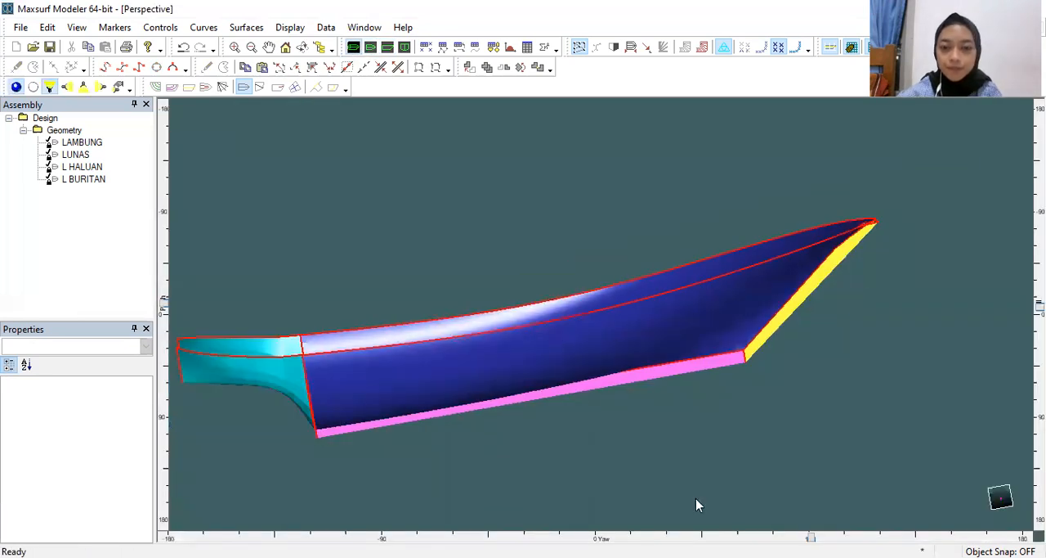
pyautogui.moveTo(811, 538); pyautogui.dragTo(761, 515)
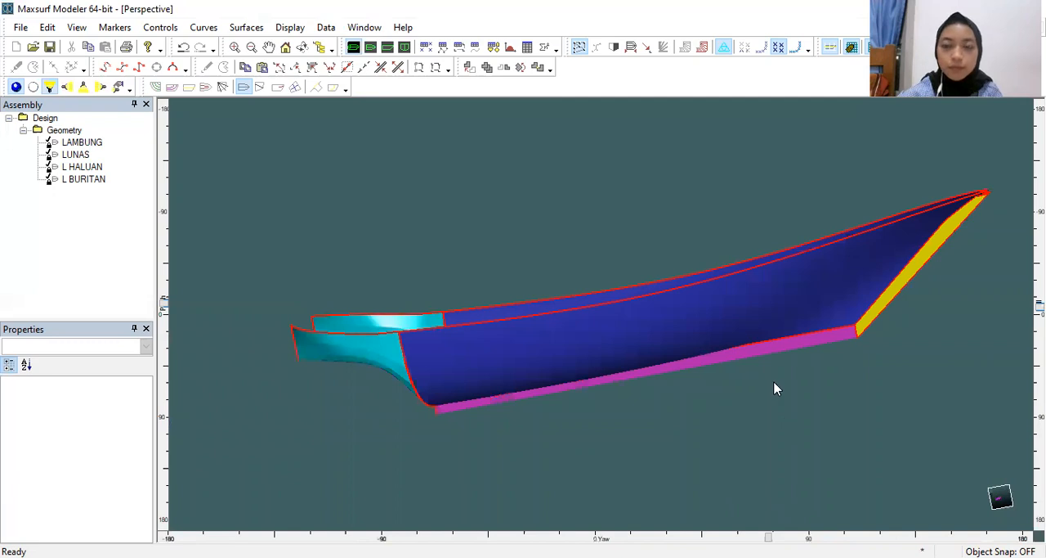
pyautogui.scroll(2, 730, 361)
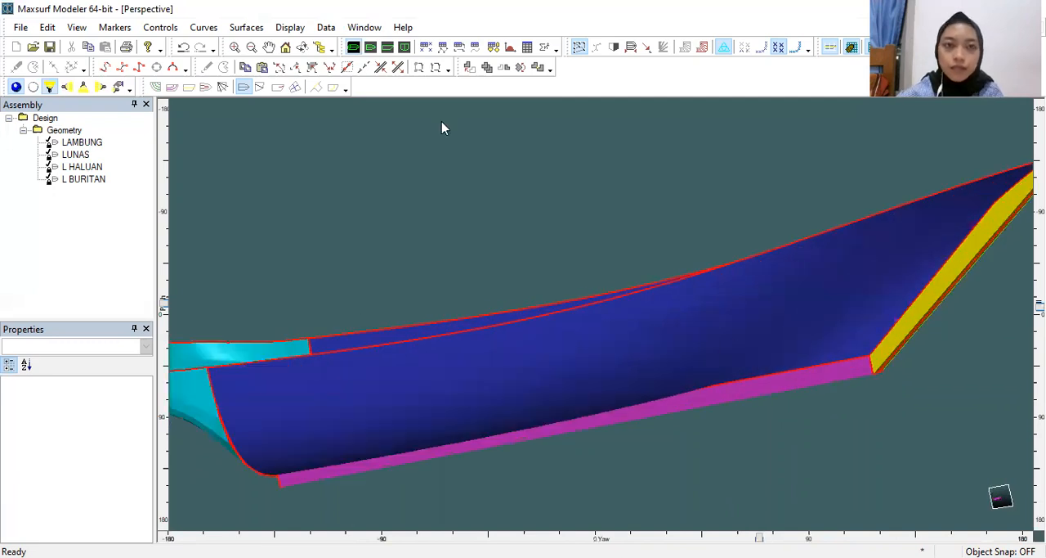
pyautogui.scroll(-2, 441, 128)
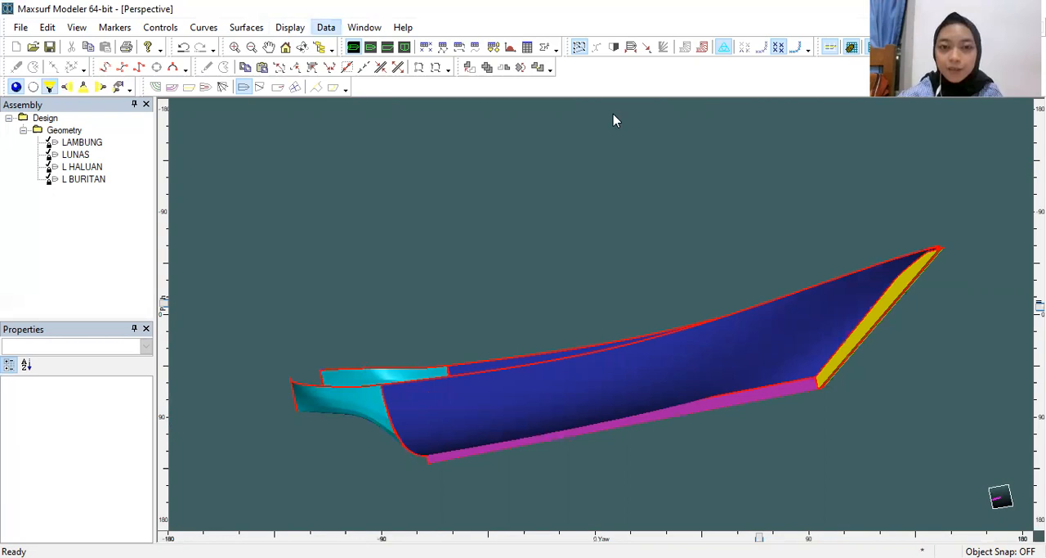
# Step: In the frame of reference, keep the aft perpendicular at 0 m, set the forward perpendicular to 17.3 m and choose Midships as the longitudinal datum
pyautogui.click(412, 284)
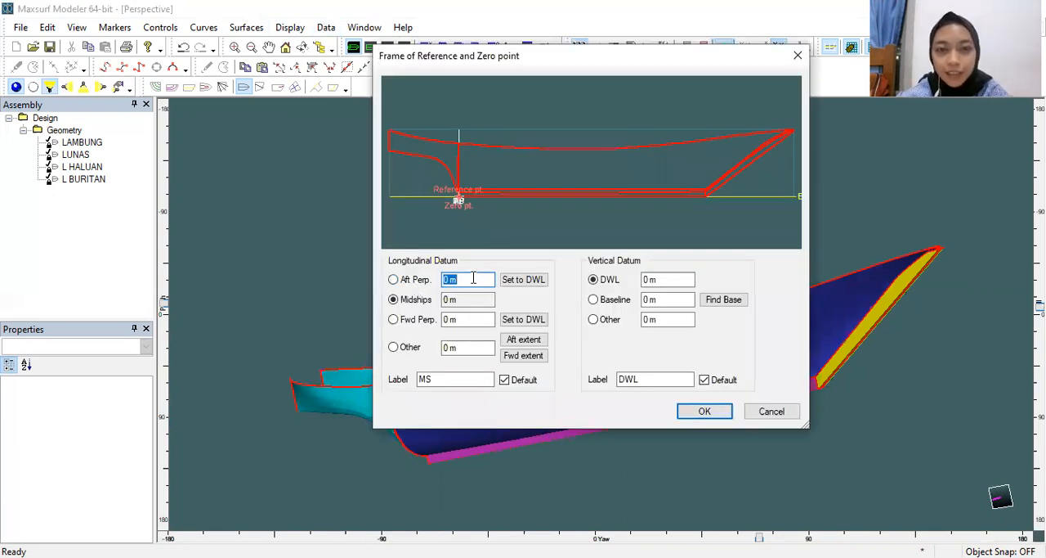
pyautogui.click(473, 279)
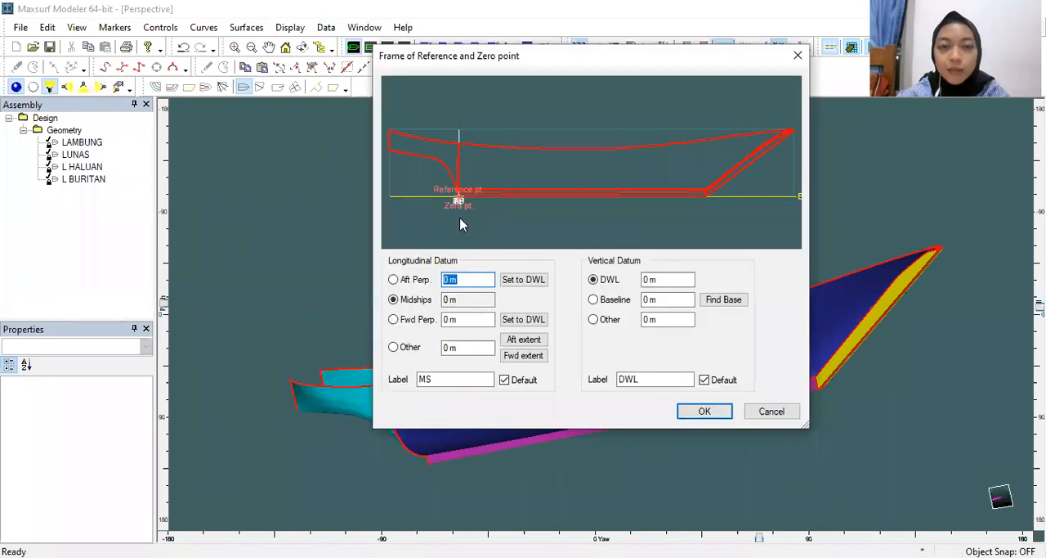
pyautogui.click(472, 280)
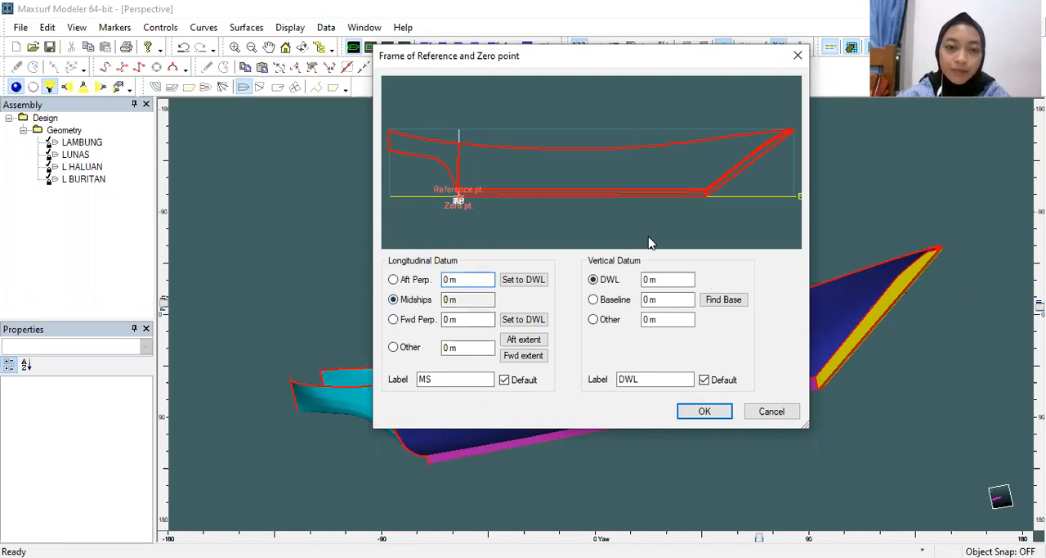
pyautogui.click(394, 320)
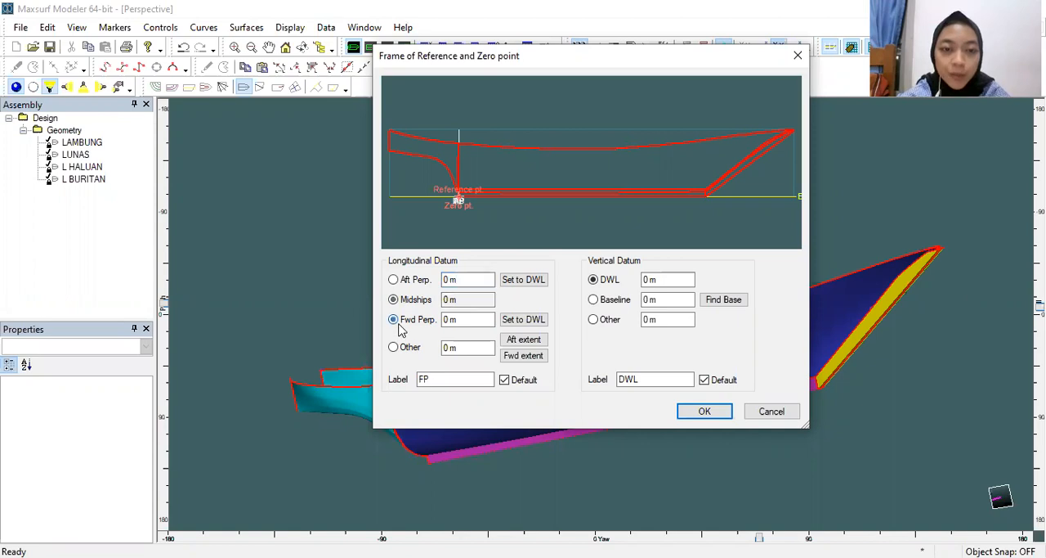
pyautogui.click(462, 318)
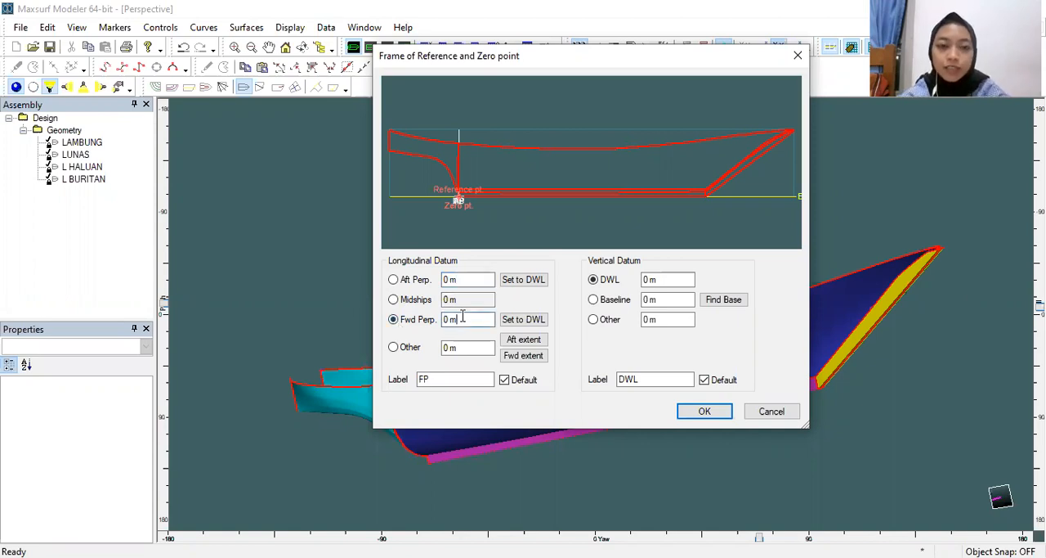
pyautogui.write('17')
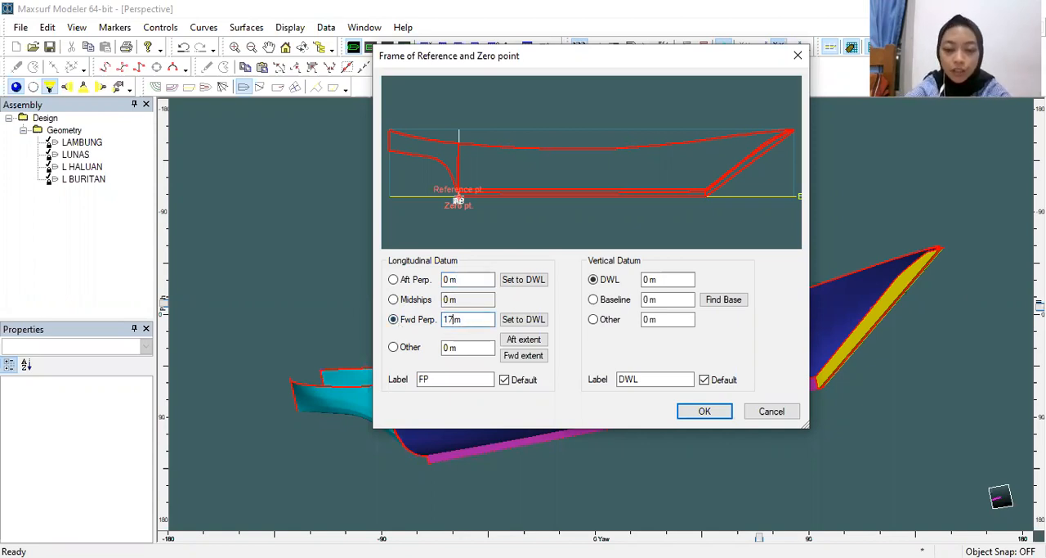
pyautogui.write('.3')
pyautogui.click(402, 302)
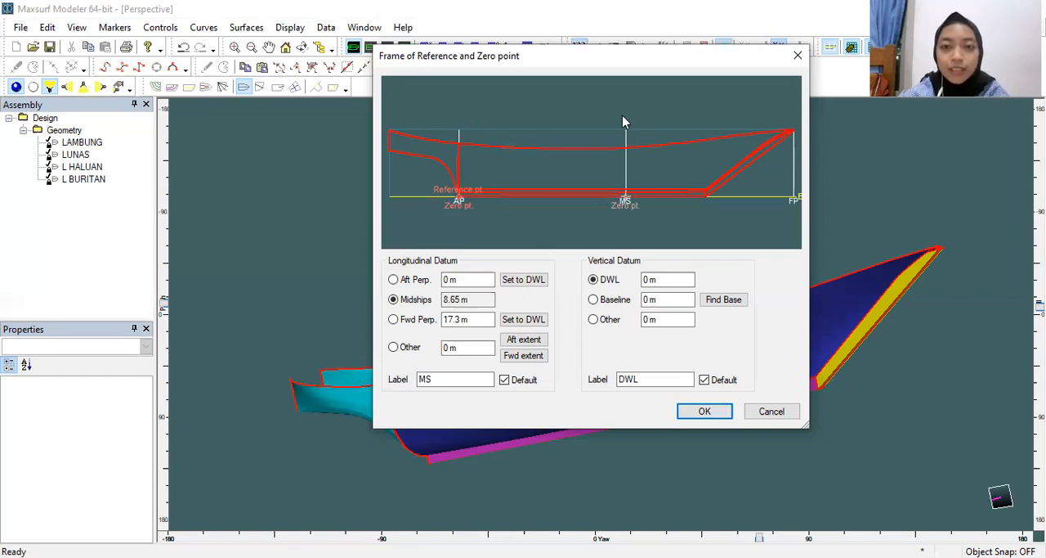
# Step: Choose Baseline as the vertical datum, set the DWL to 1 m, apply the frame of reference and display the waterline on the hull
pyautogui.click(594, 300)
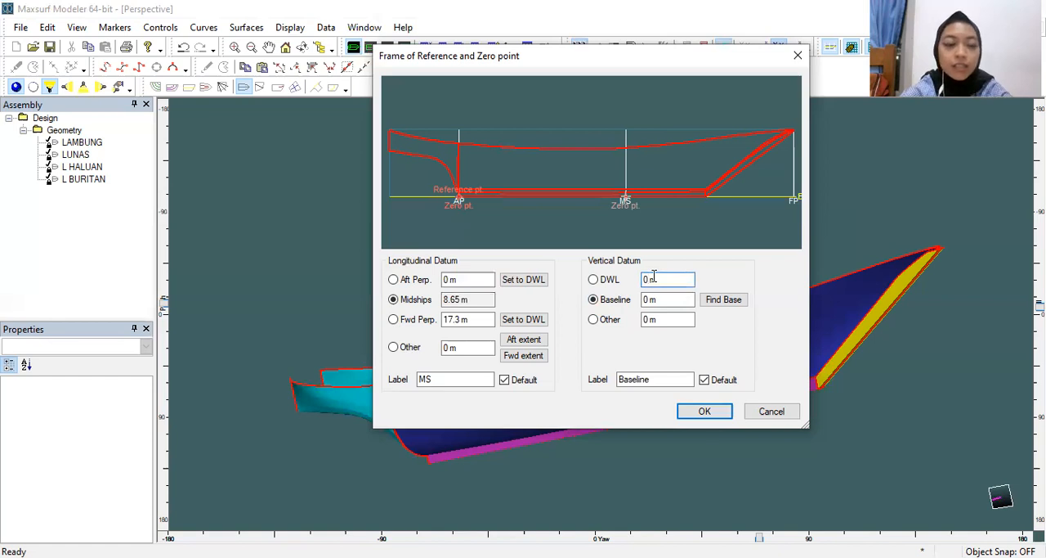
pyautogui.press('BackSpace')
pyautogui.write('1')
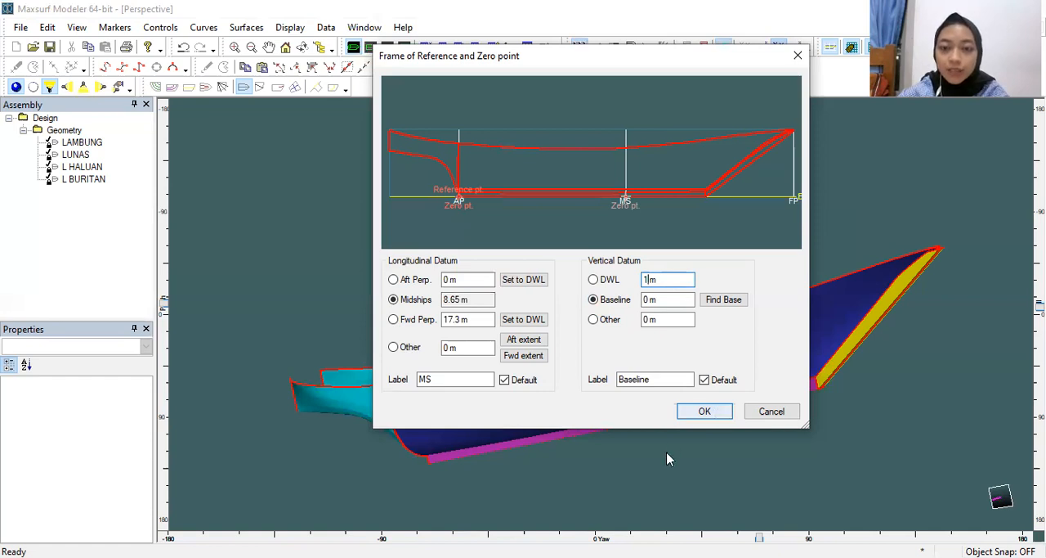
pyautogui.press('Return')
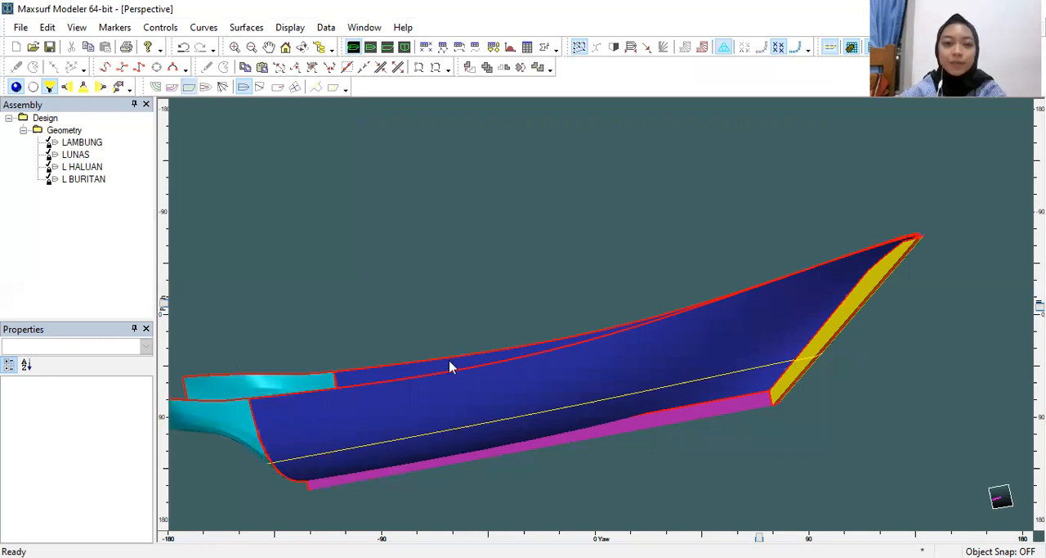
pyautogui.scroll(-1, 450, 367)
pyautogui.scroll(-1, 541, 311)
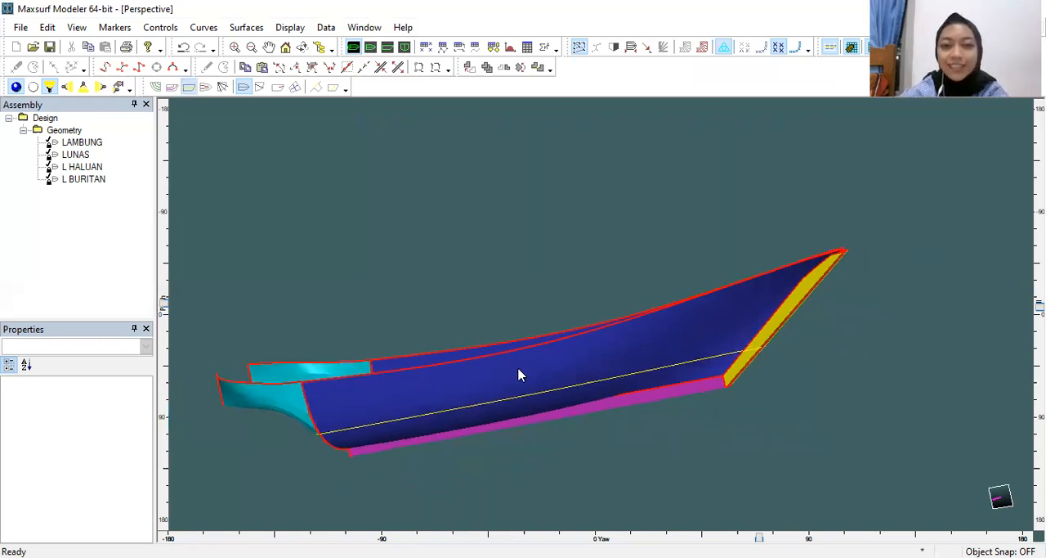
pyautogui.moveTo(519, 368); pyautogui.dragTo(598, 279, button='middle')
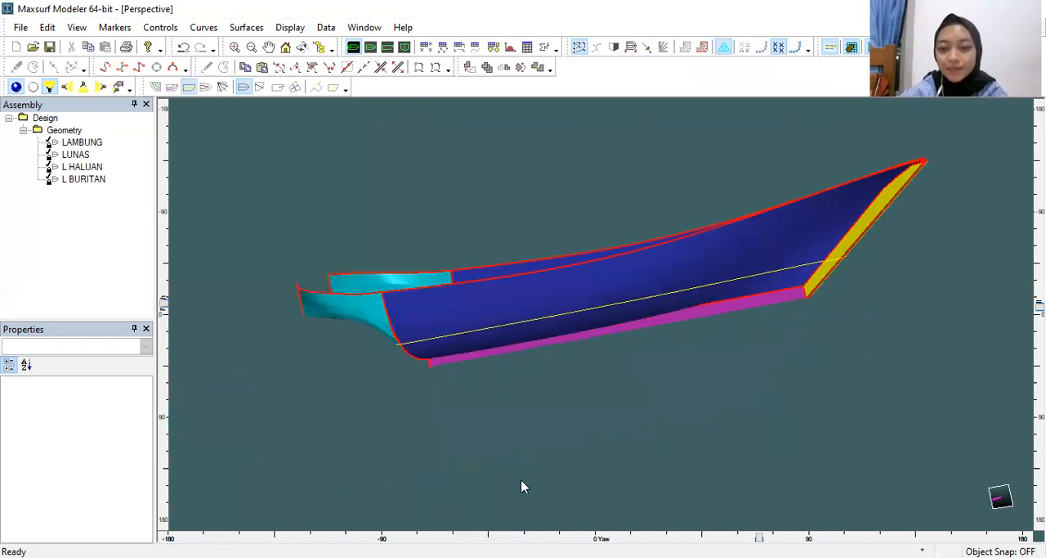